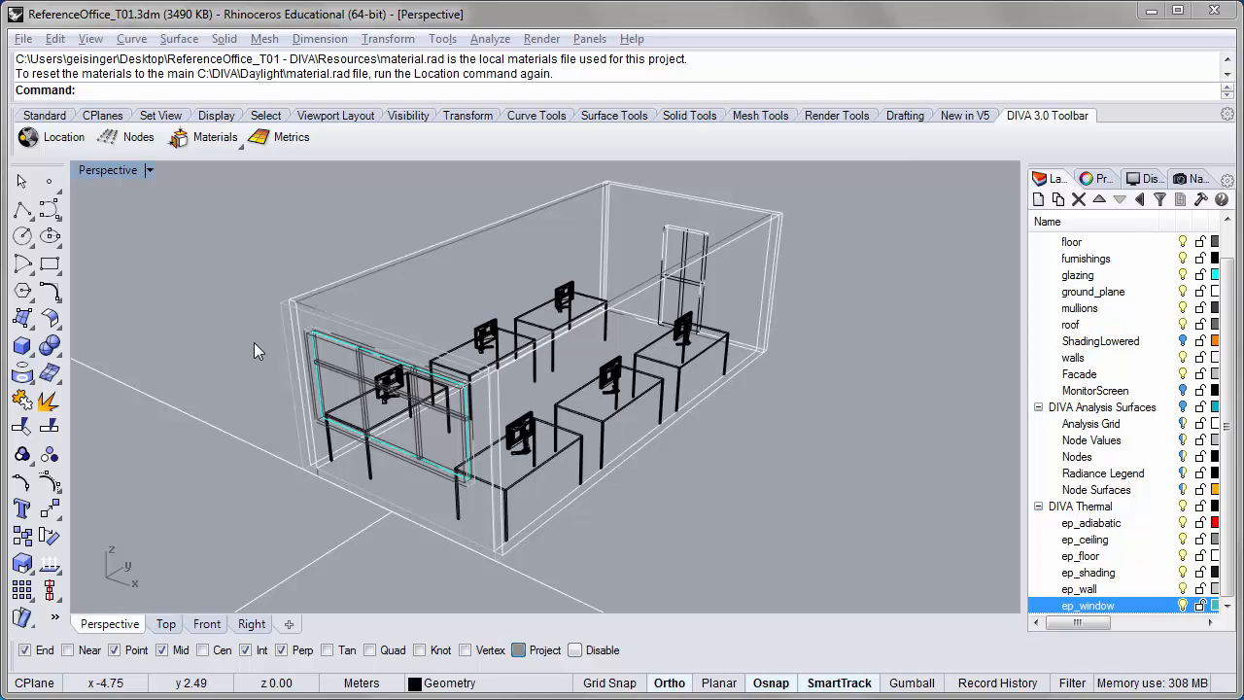
# Preview the ShadingLowered and MonitorScreen layers by showing each one briefly and hiding it again
pyautogui.moveTo(1224, 284); pyautogui.dragTo(1226, 259)
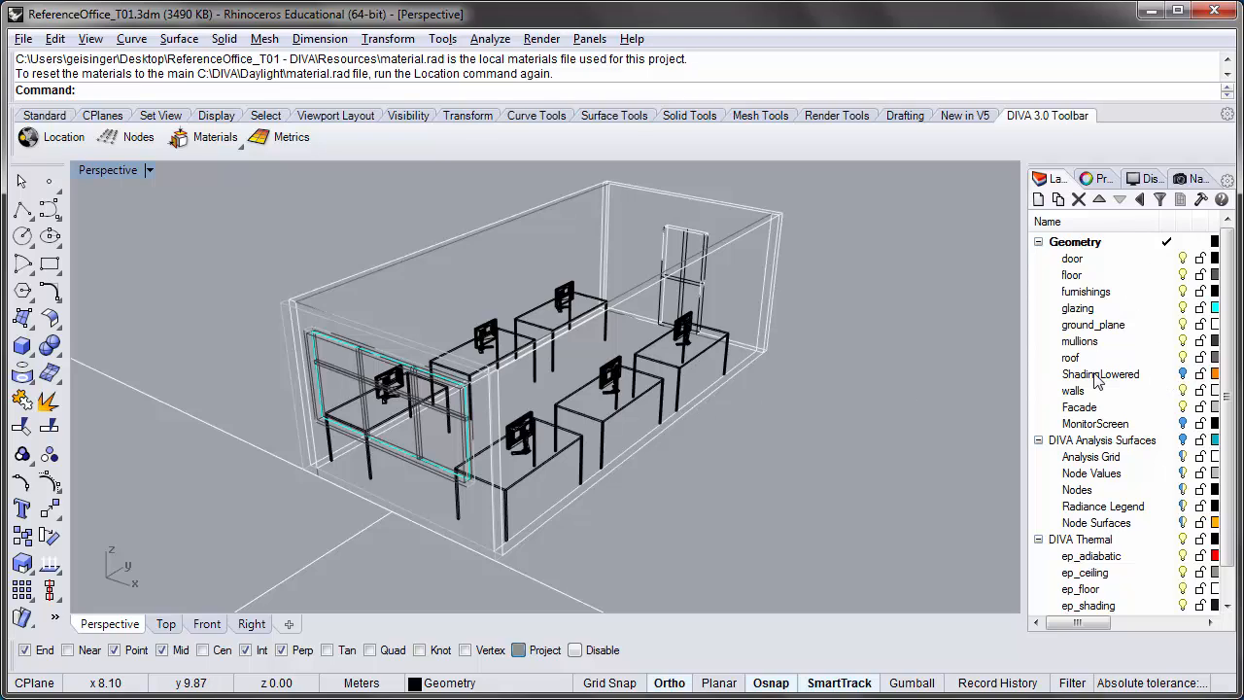
pyautogui.click(1146, 378)
pyautogui.click(1183, 375)
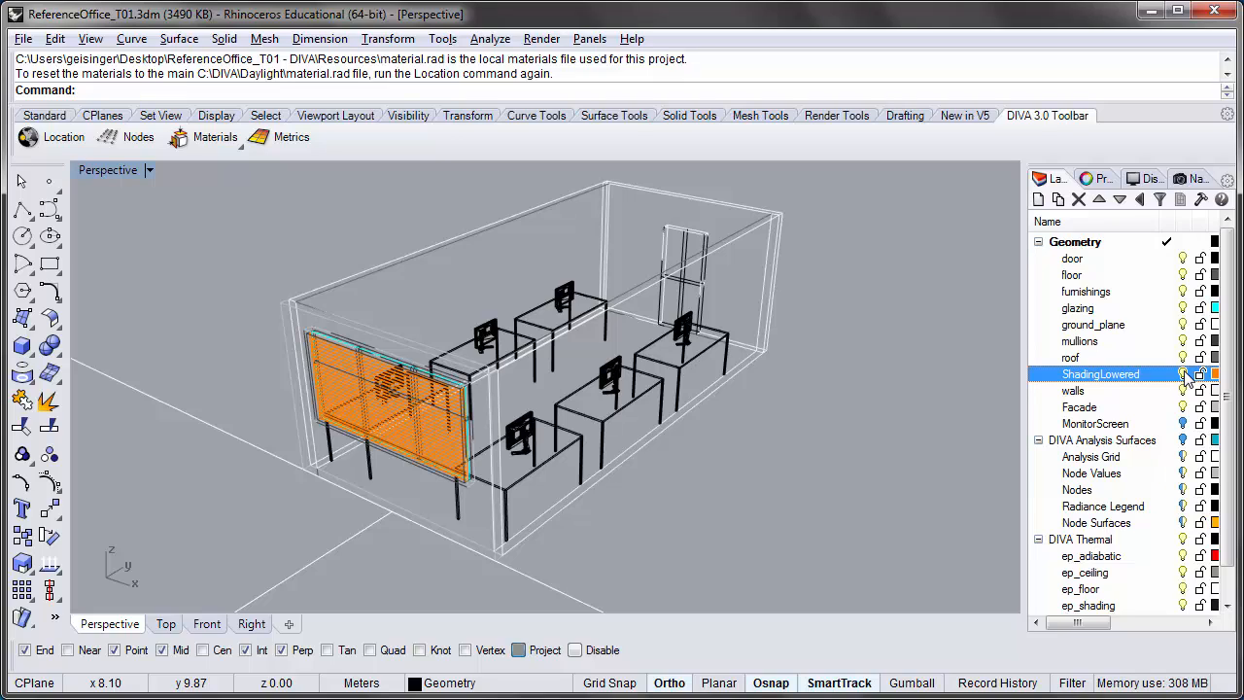
pyautogui.click(1183, 375)
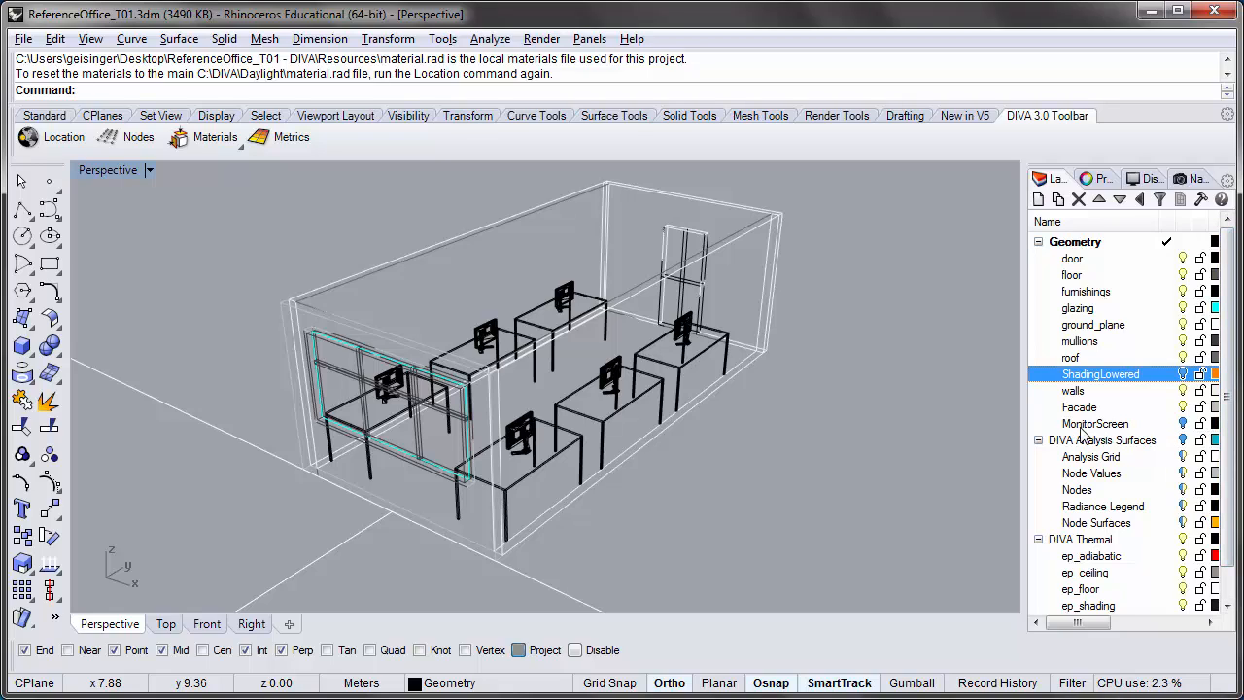
pyautogui.click(1184, 425)
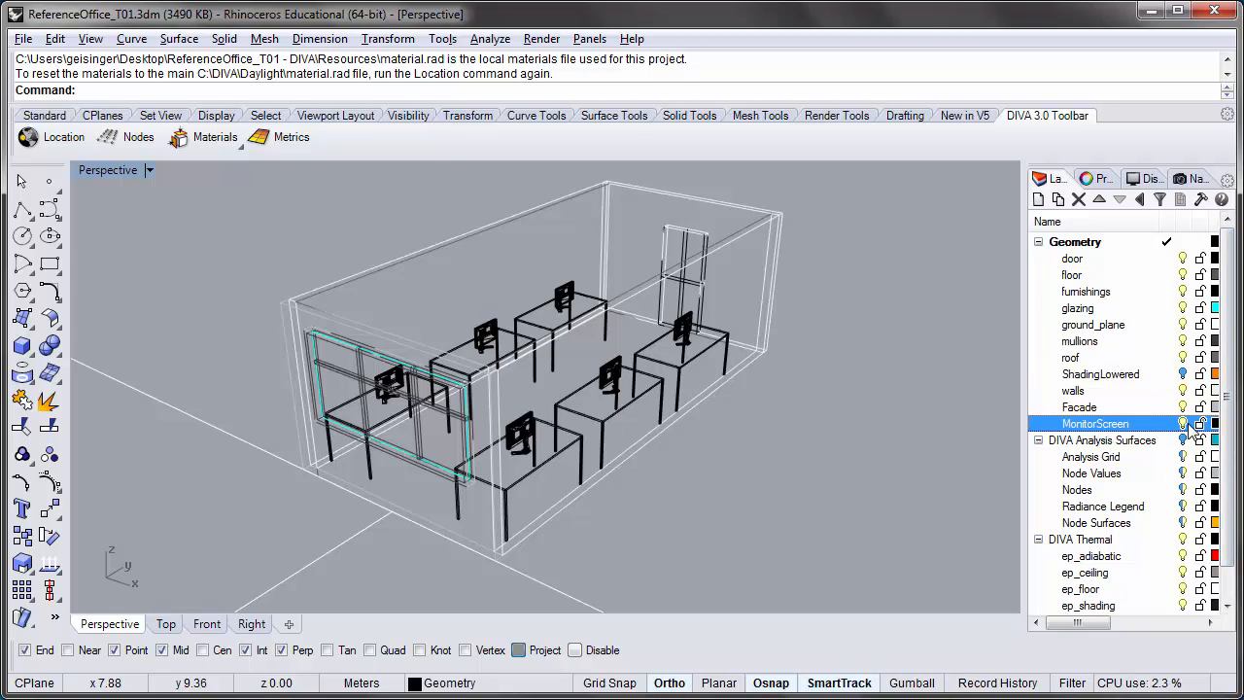
pyautogui.click(1184, 425)
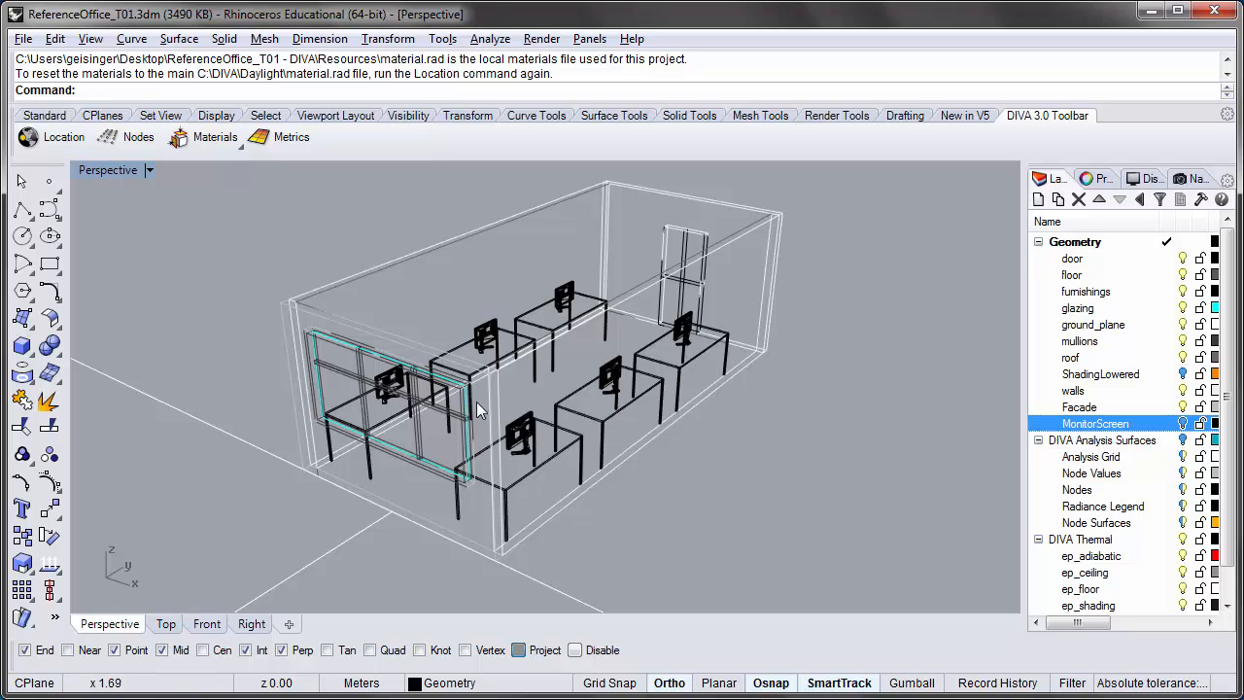
# Examine the monitors, desks and window of the office model up close and from several angles
pyautogui.scroll(5, 476, 402)
pyautogui.moveTo(476, 402); pyautogui.dragTo(546, 373, button='right')
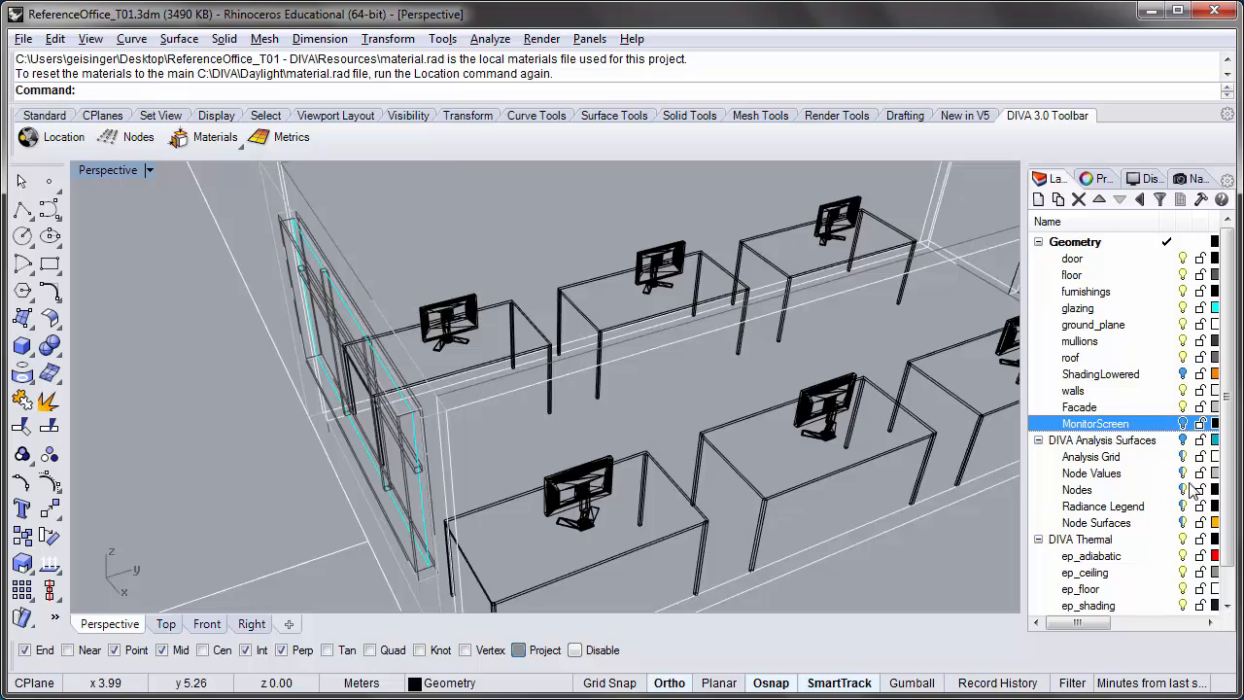
pyautogui.click(1183, 423)
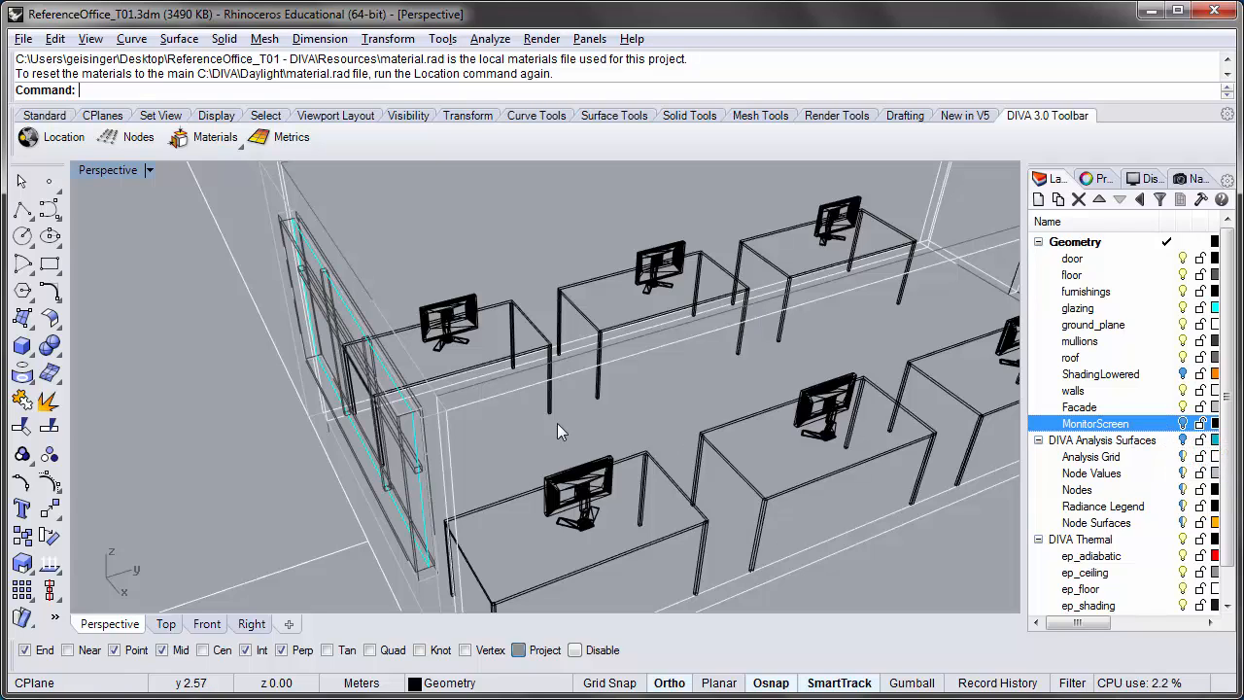
pyautogui.moveTo(557, 422); pyautogui.dragTo(491, 416, button='right')
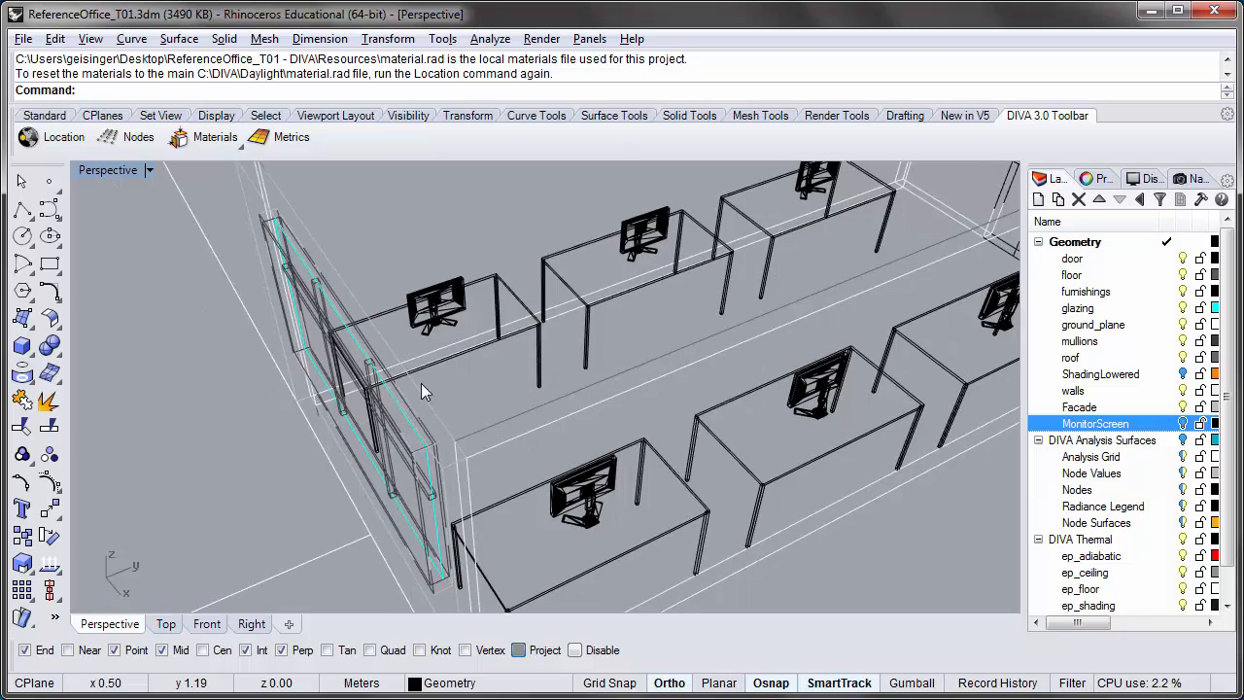
pyautogui.moveTo(377, 403); pyautogui.dragTo(479, 328, button='right')
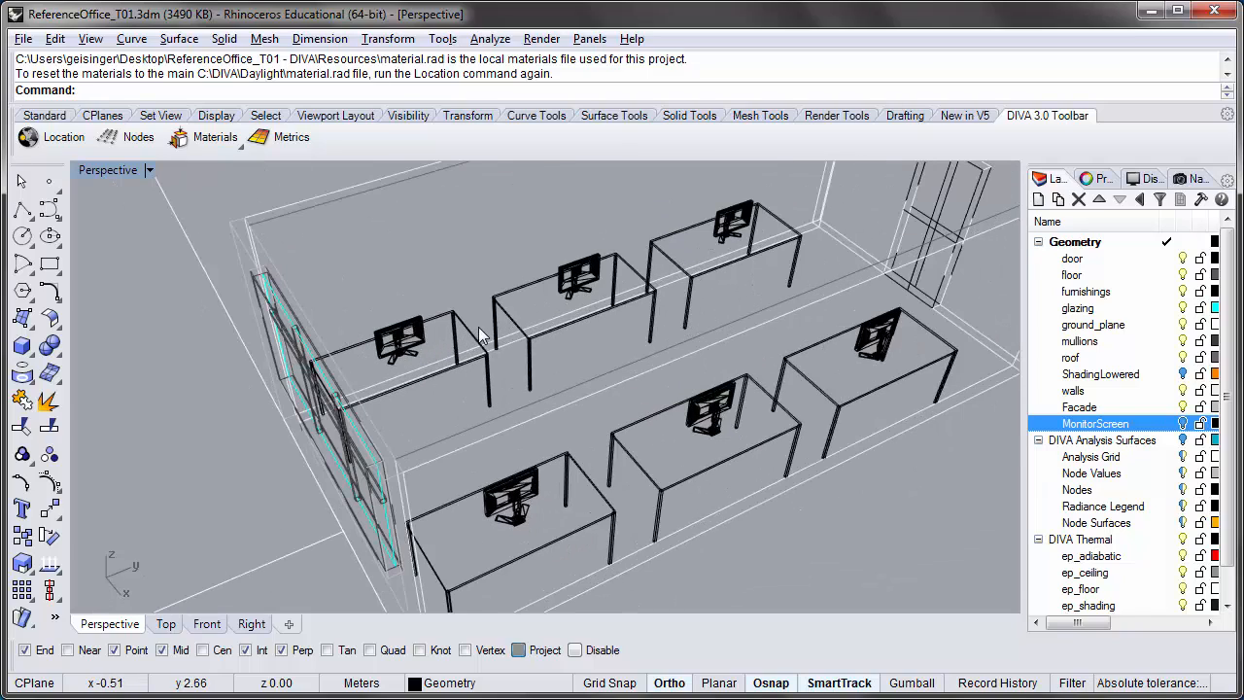
pyautogui.scroll(-2, 369, 374)
pyautogui.moveTo(397, 421); pyautogui.dragTo(407, 378, button='right')
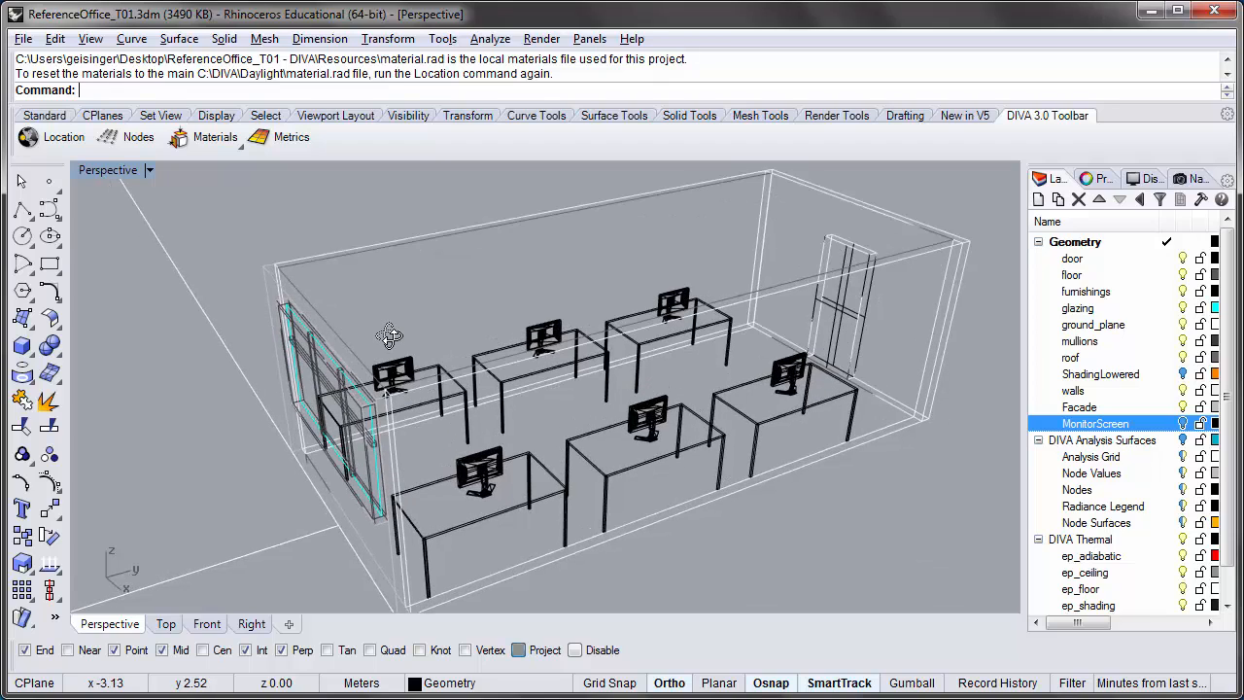
pyautogui.moveTo(389, 336); pyautogui.dragTo(433, 352, button='right')
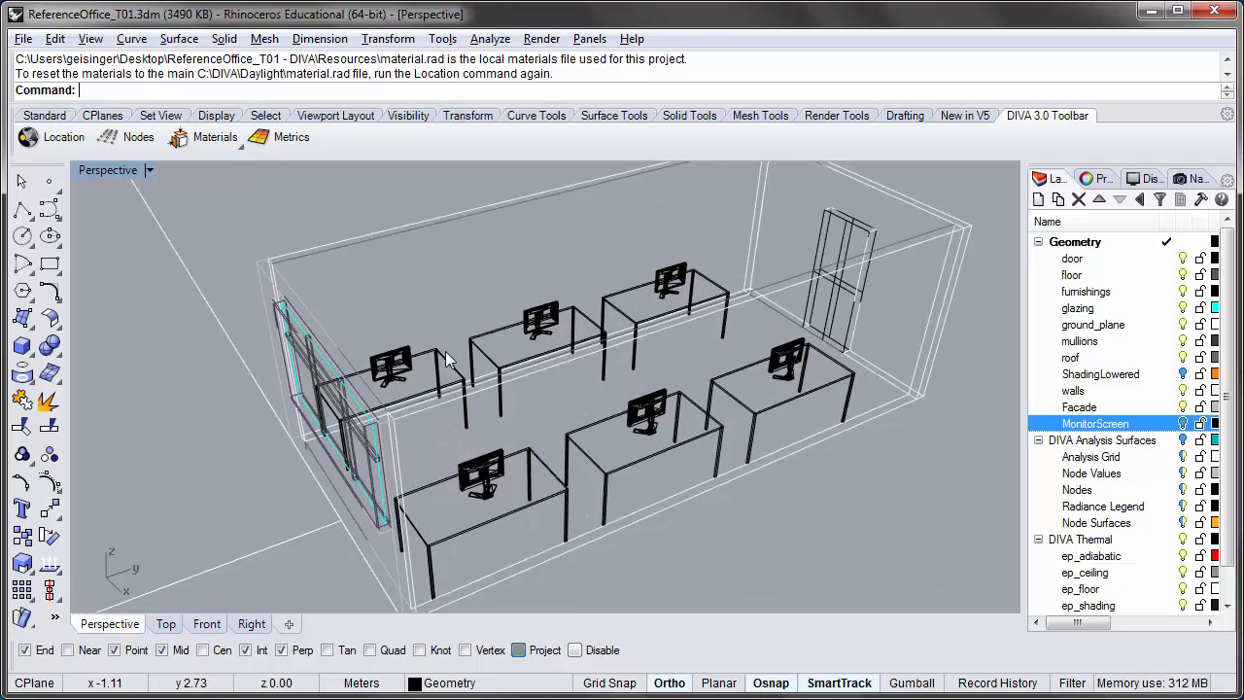
pyautogui.scroll(-2, 446, 359)
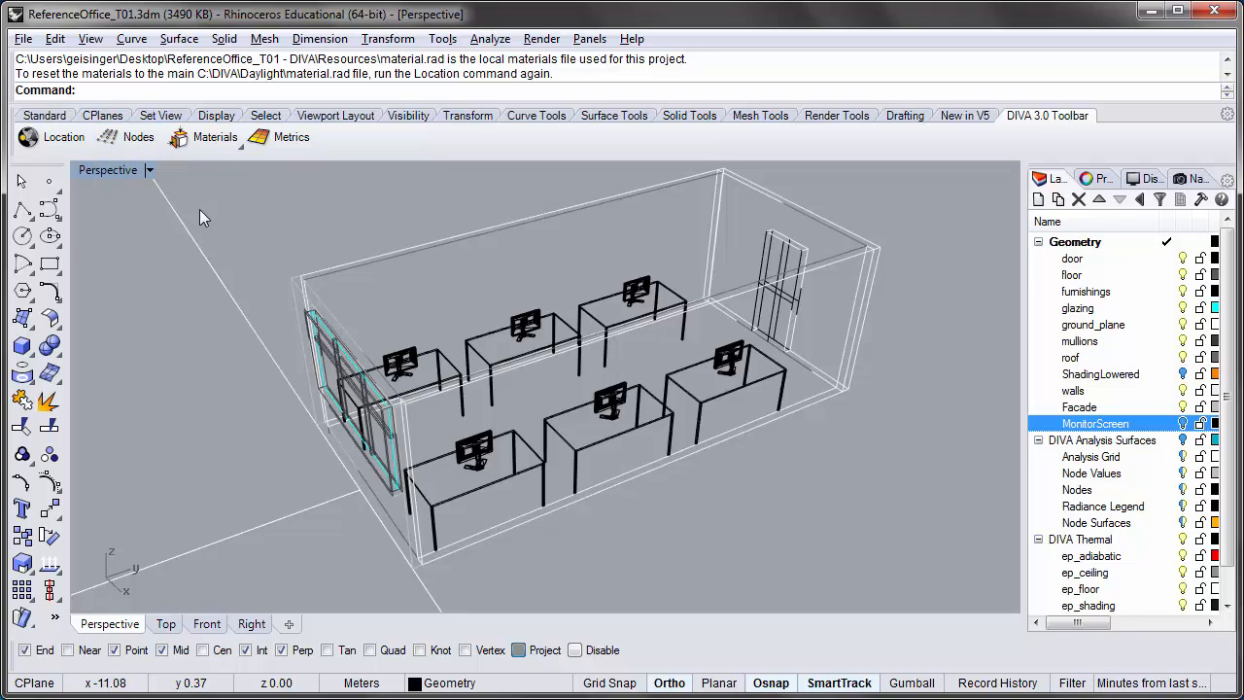
pyautogui.click(236, 153)
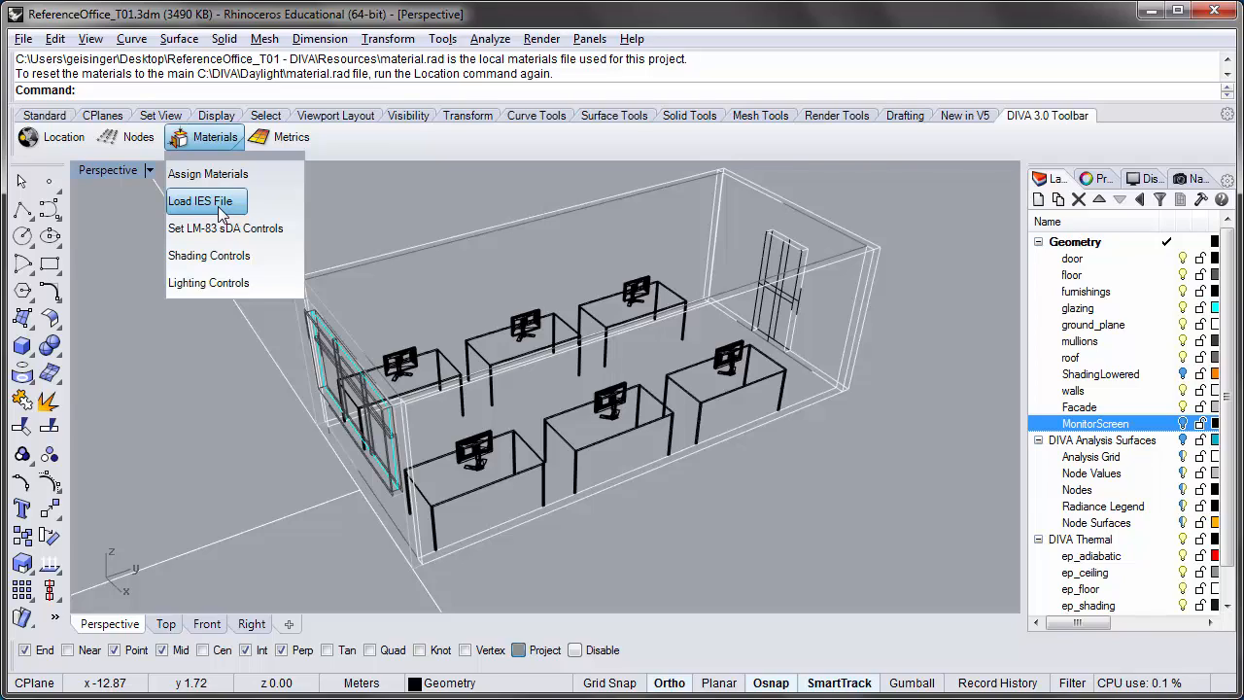
pyautogui.click(333, 204)
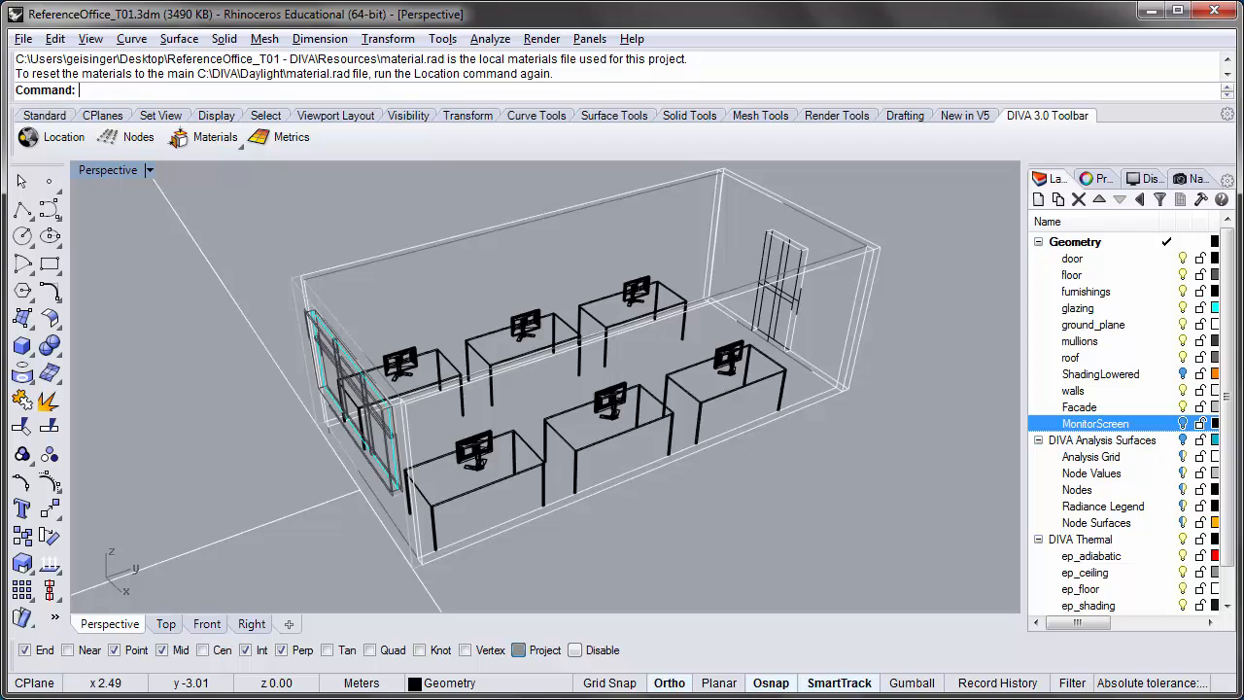
# Switch to Chrome and open Zumtobel's international website, zumtobel.com, from the Google results for zumtobel
pyautogui.moveTo(146, 698)
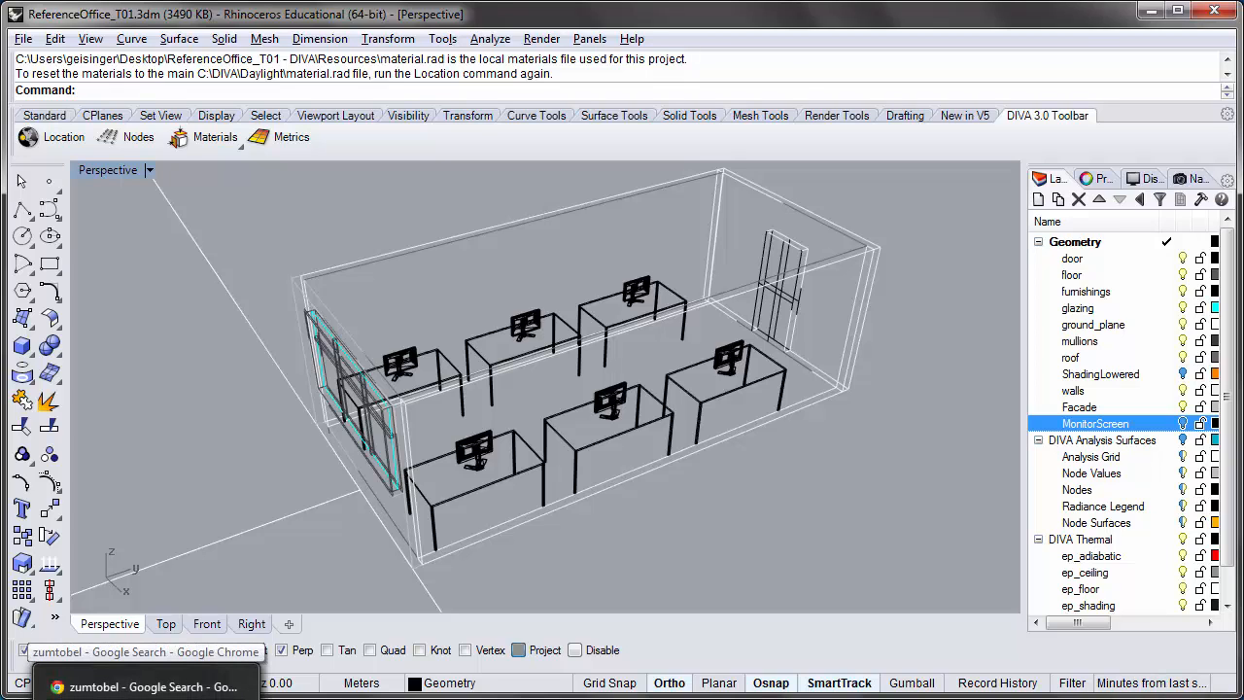
pyautogui.click(146, 687)
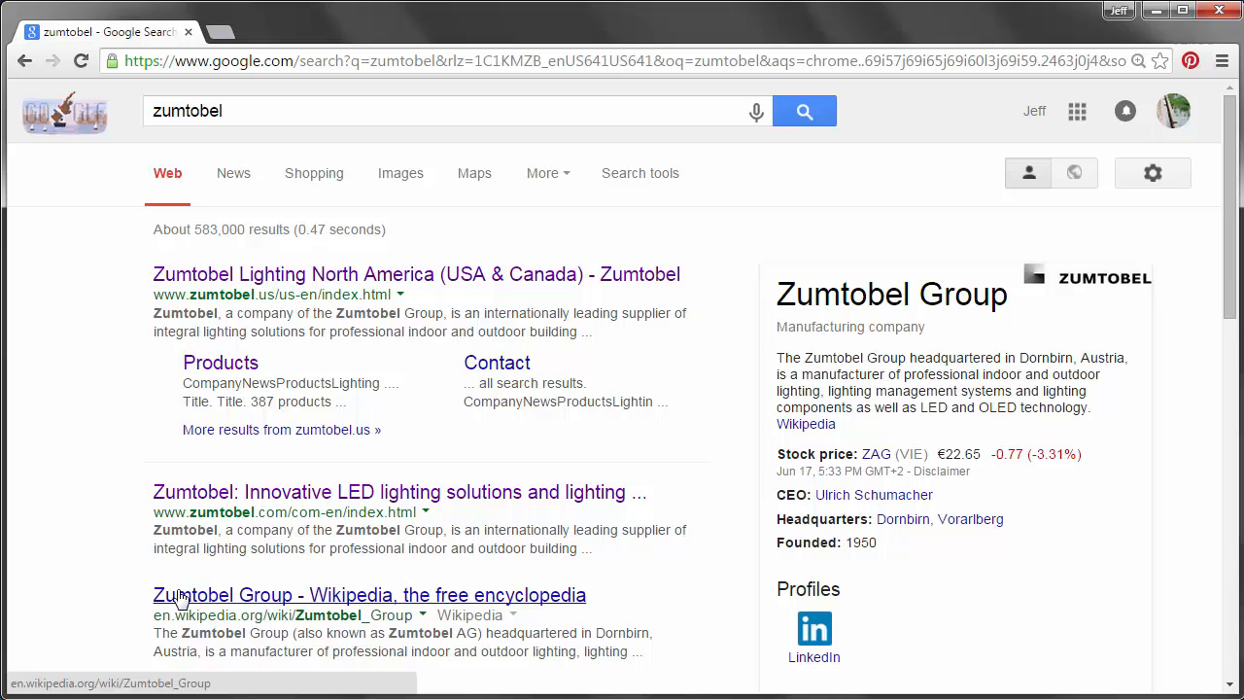
pyautogui.moveTo(259, 110); pyautogui.dragTo(159, 111)
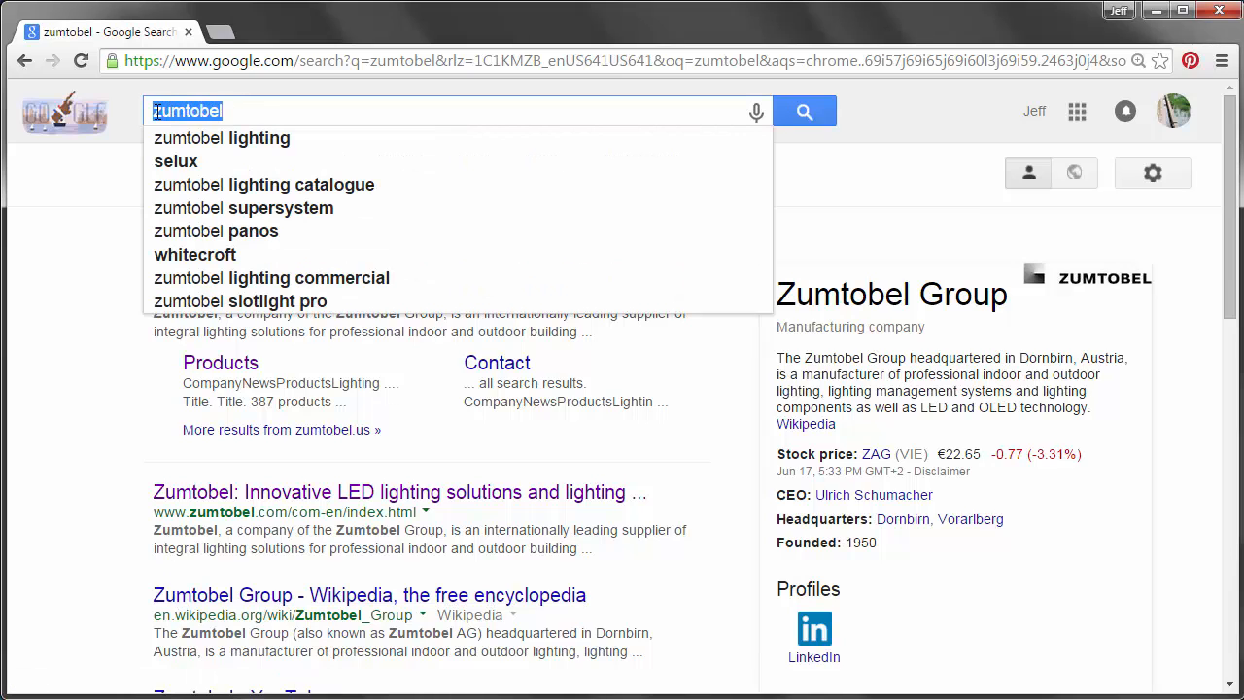
pyautogui.click(79, 321)
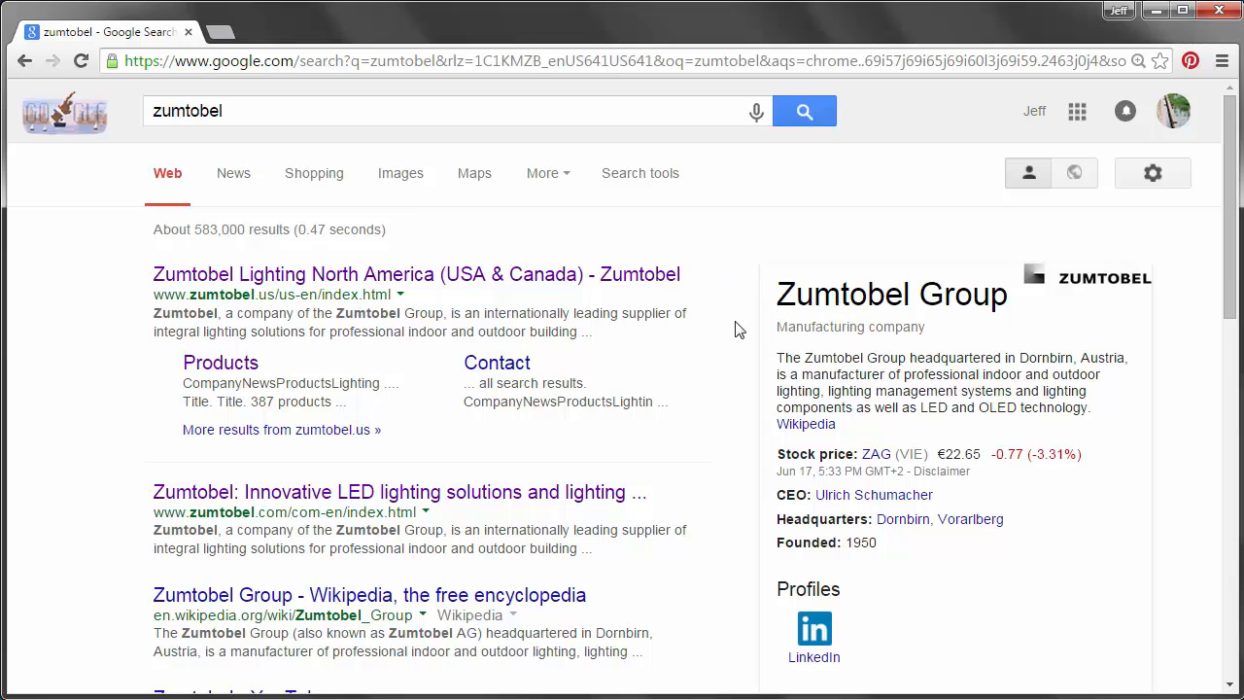
pyautogui.click(340, 492)
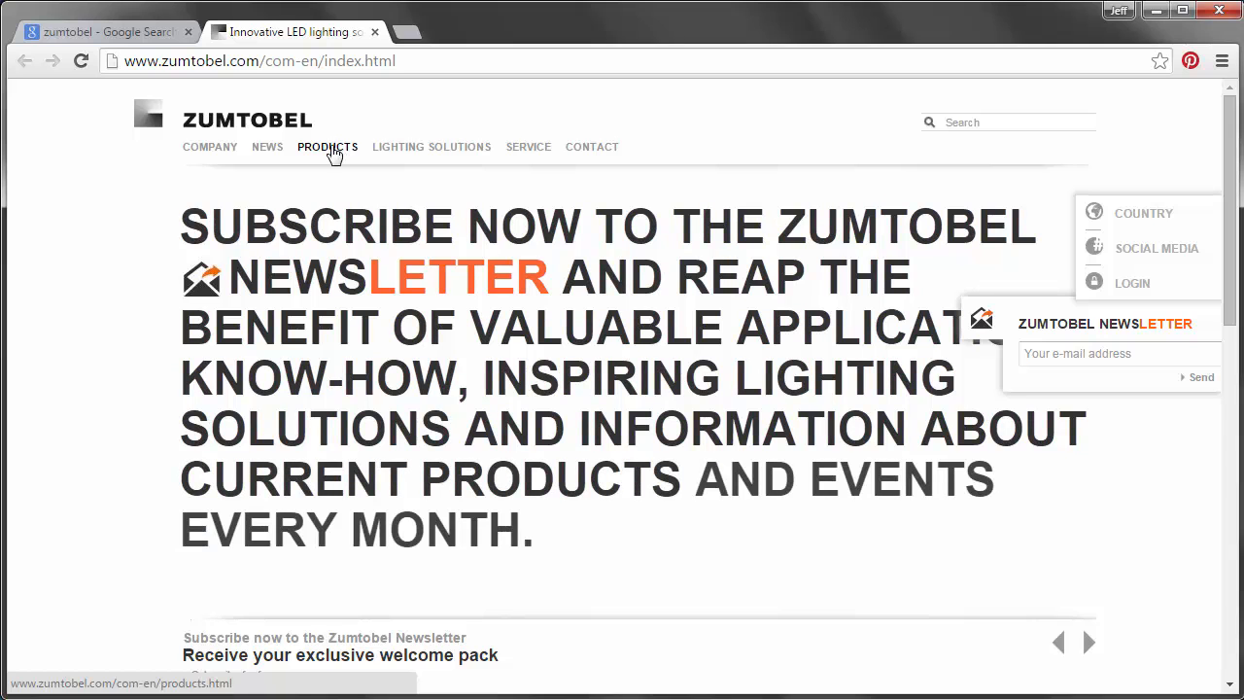
# Expand the Surface-mounted and pendant luminaires category in Zumtobel's product catalogue
pyautogui.click(334, 153)
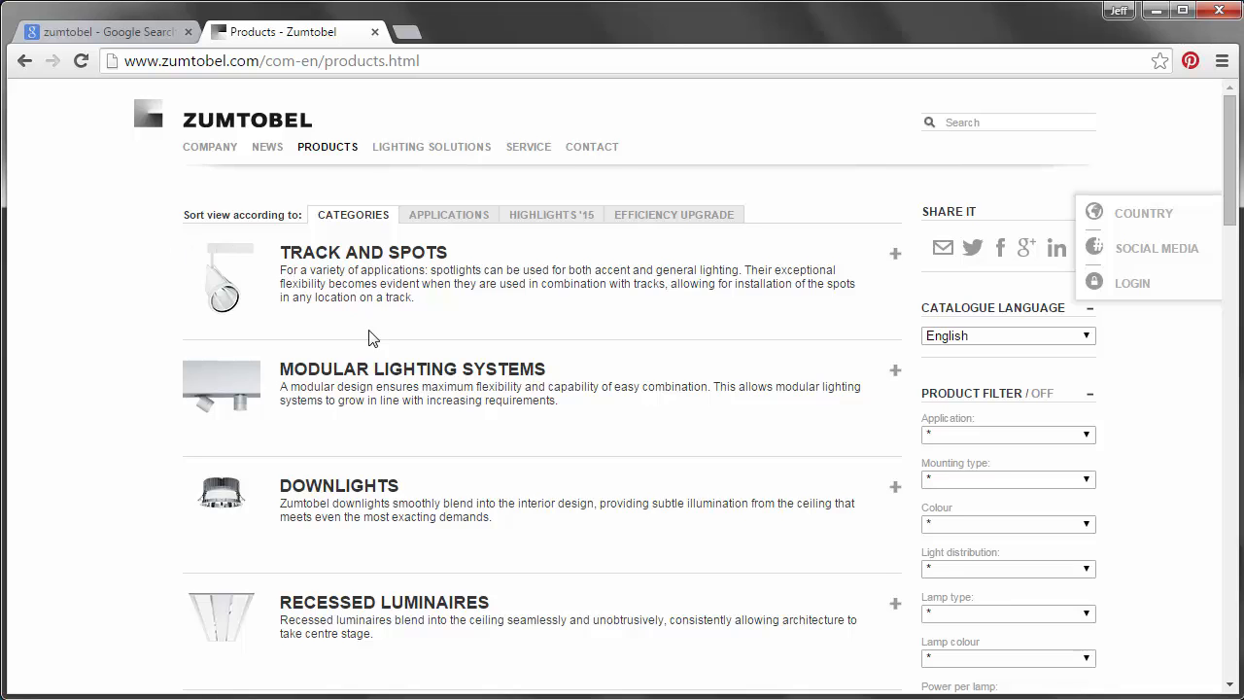
pyautogui.scroll(-4, 368, 338)
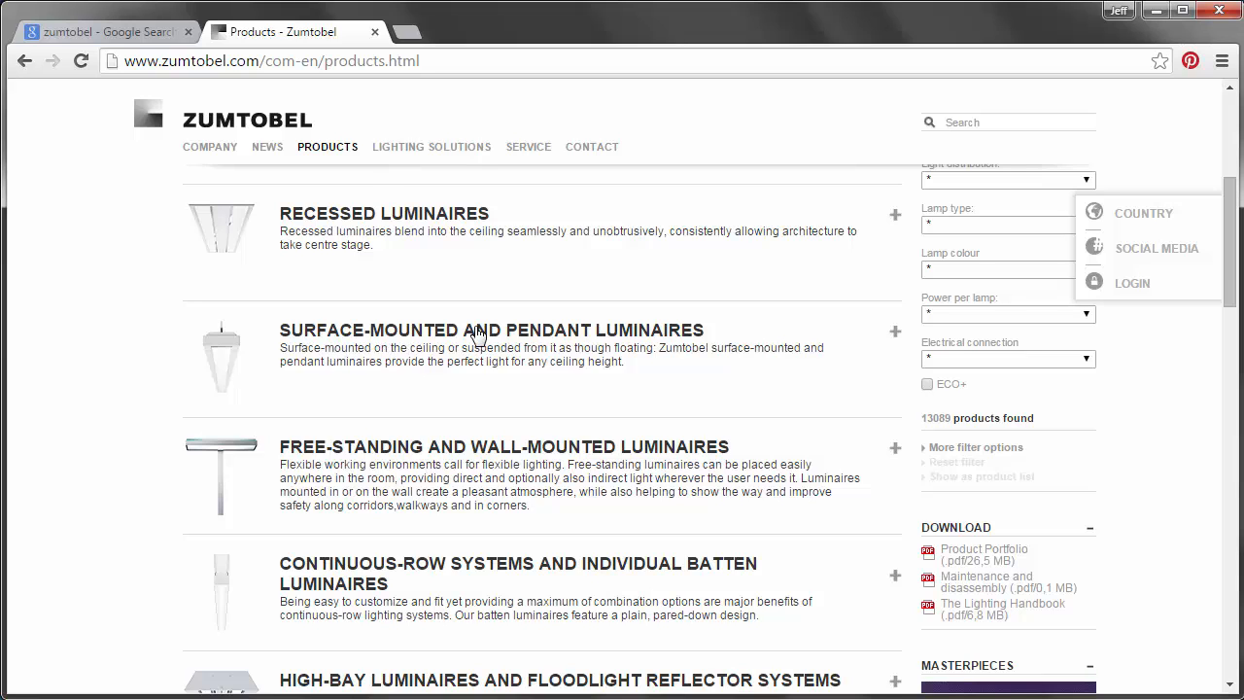
pyautogui.click(327, 337)
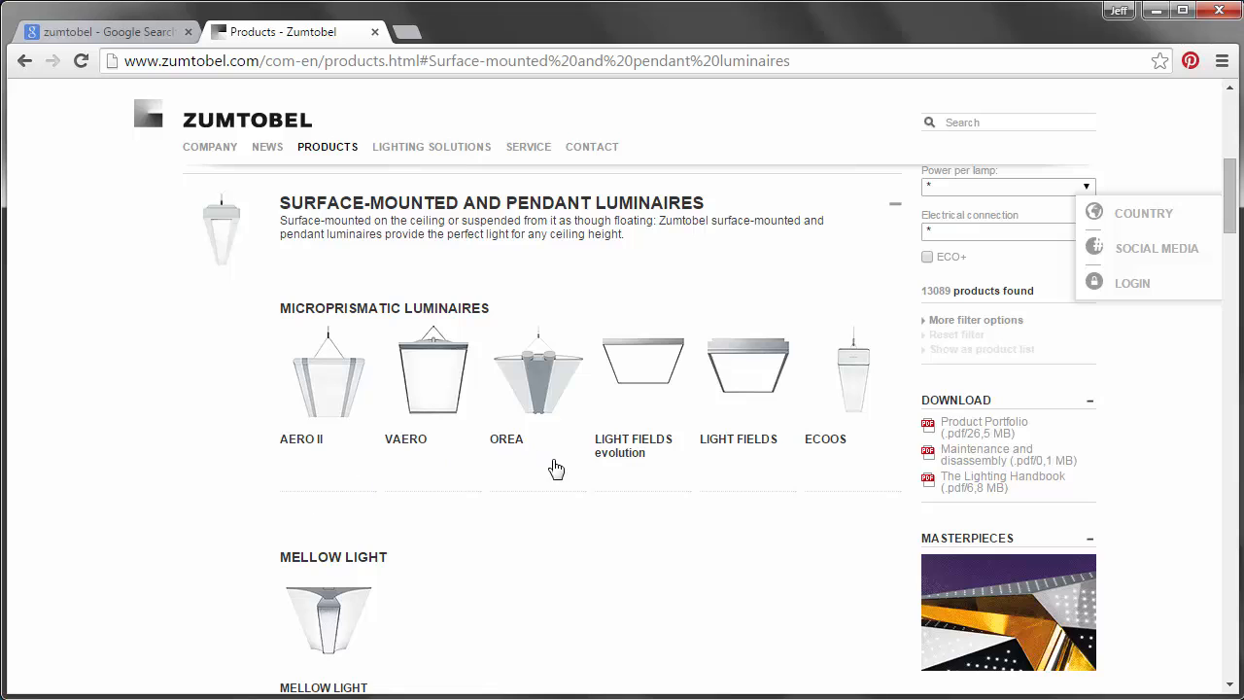
# Find the Light Lines group among the pendant luminaires and open the SLOTLIGHT II LED product page
pyautogui.scroll(-1, 719, 512)
pyautogui.scroll(-1, 733, 505)
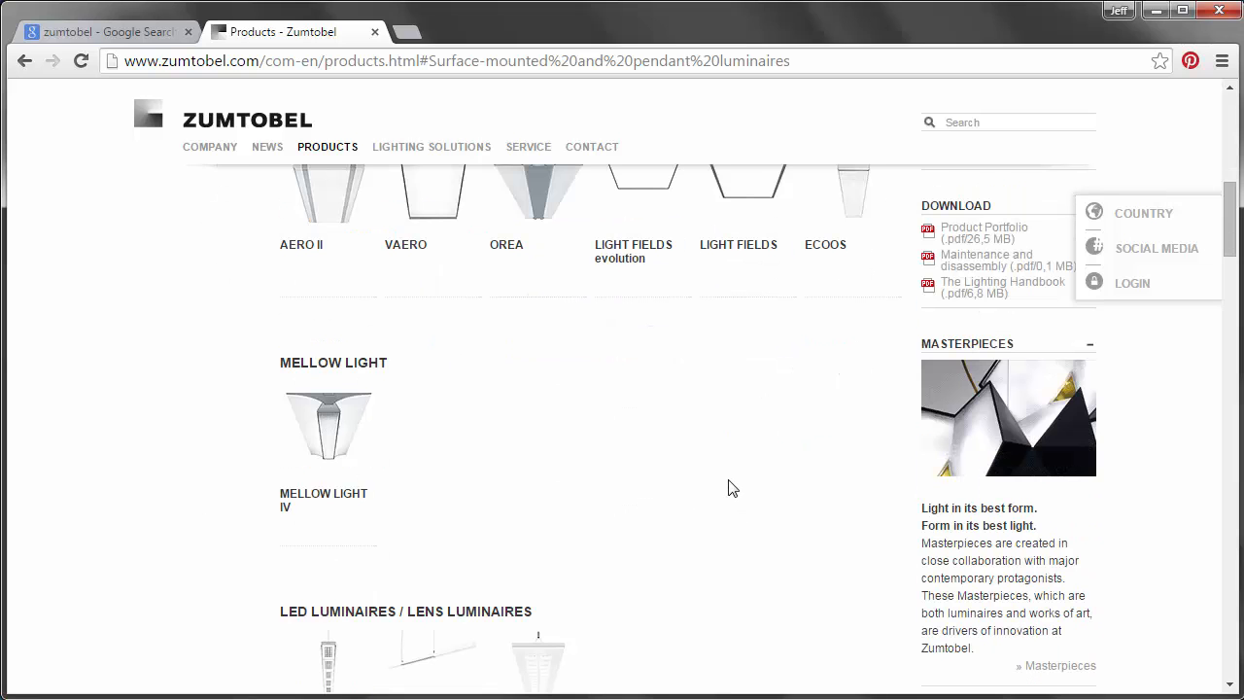
pyautogui.scroll(-2, 724, 372)
pyautogui.scroll(-1, 713, 352)
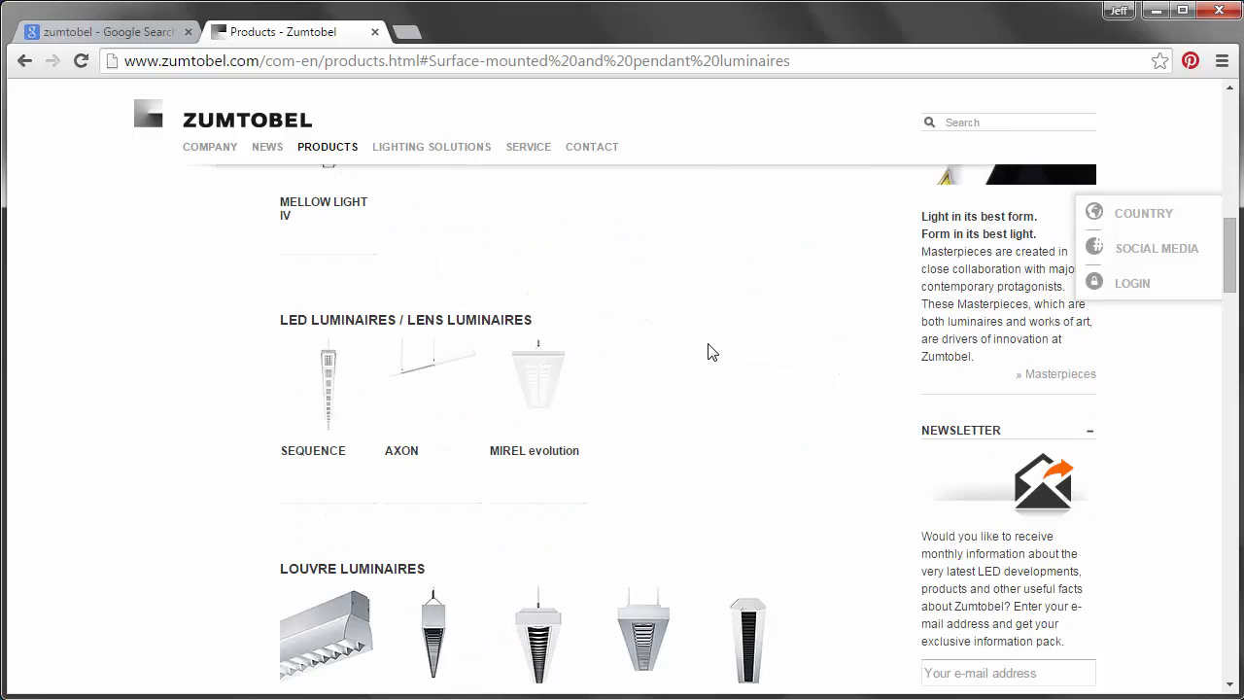
pyautogui.scroll(-2, 712, 349)
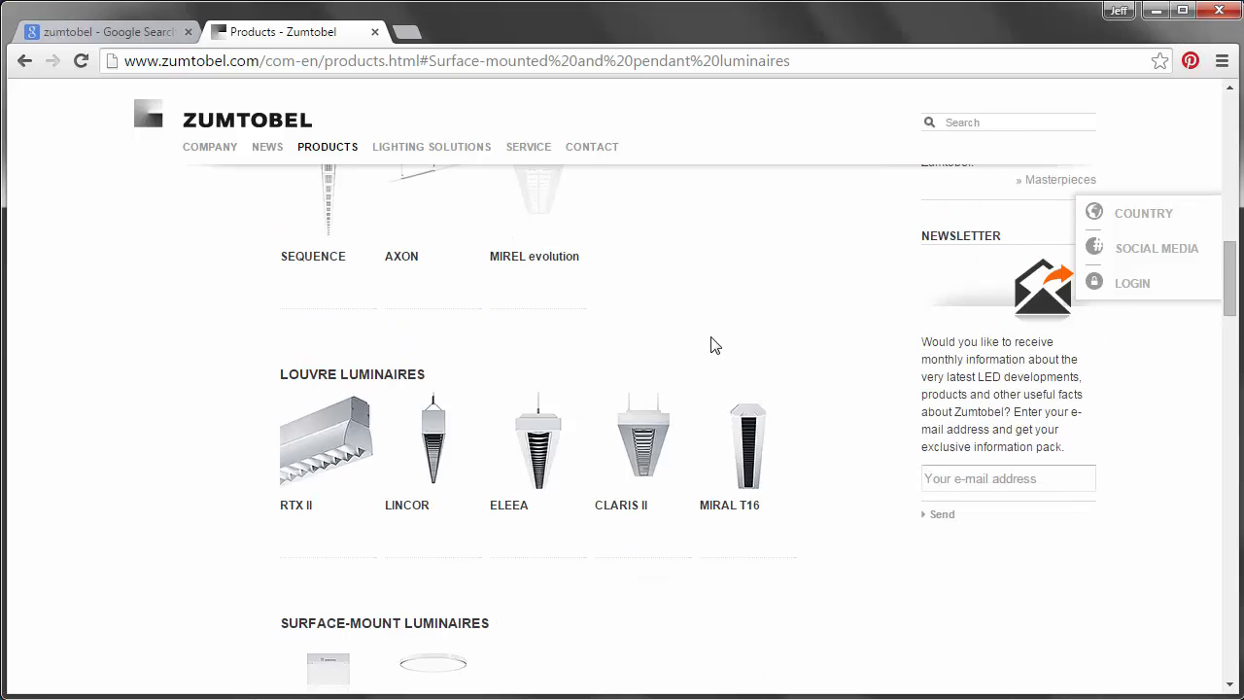
pyautogui.scroll(-4, 720, 348)
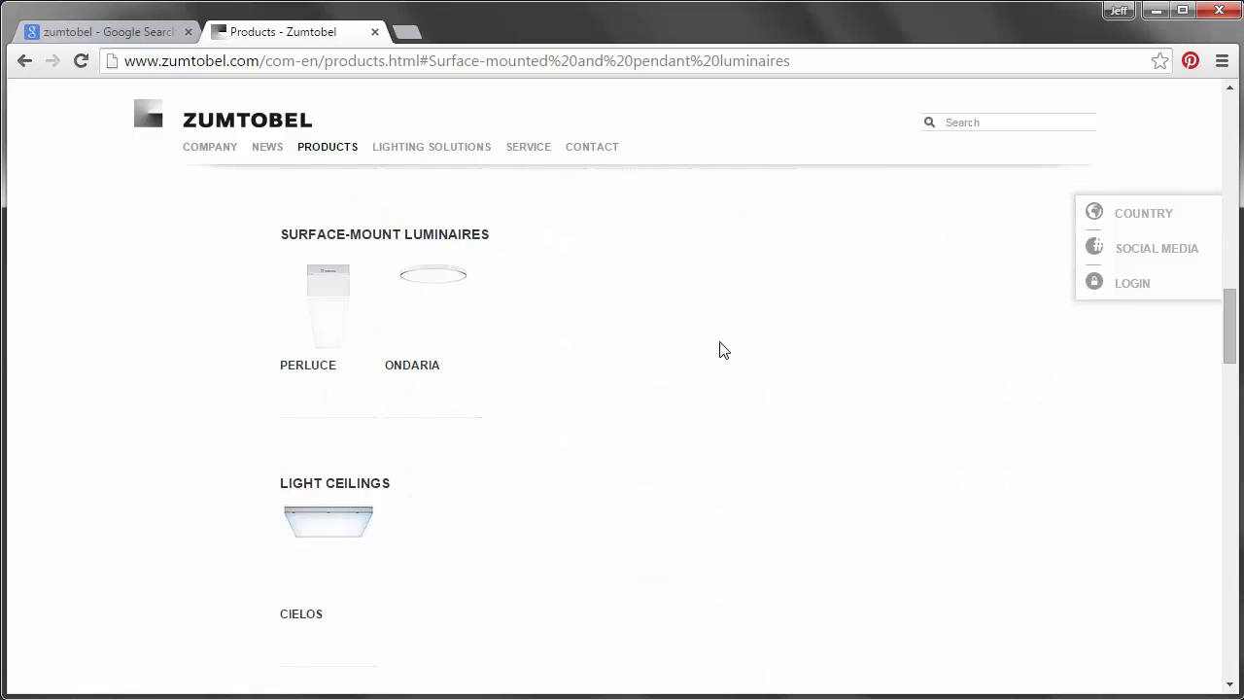
pyautogui.scroll(-6, 724, 350)
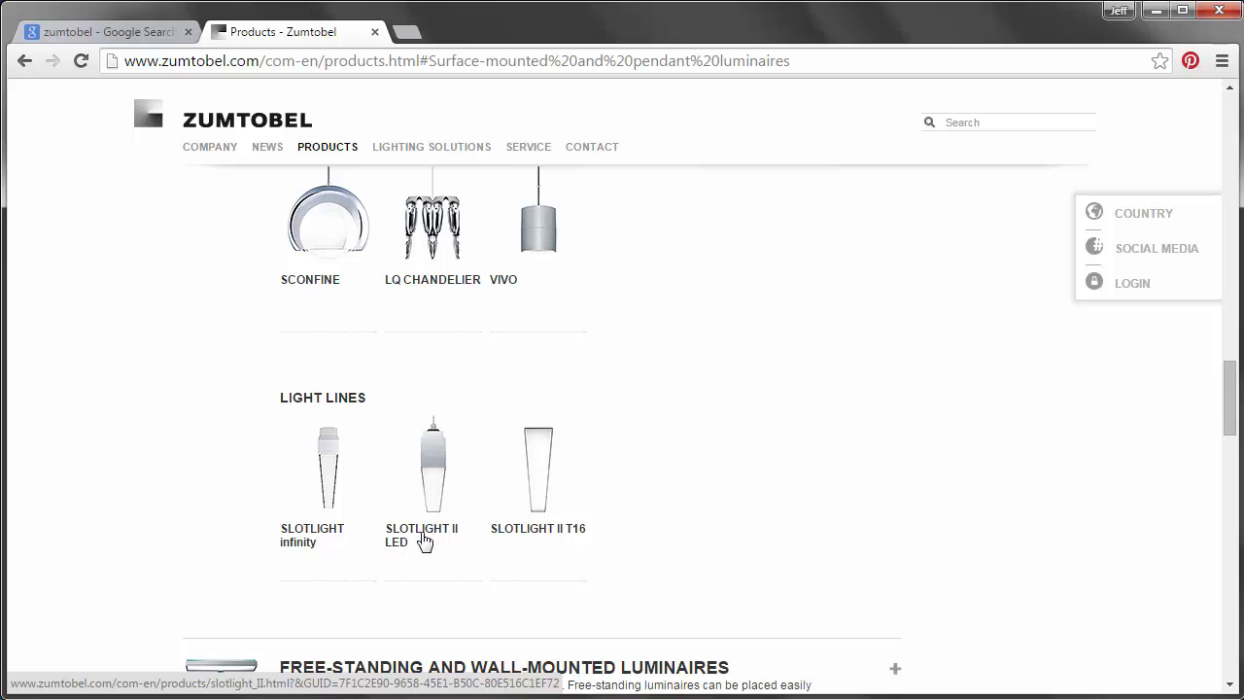
pyautogui.click(435, 470)
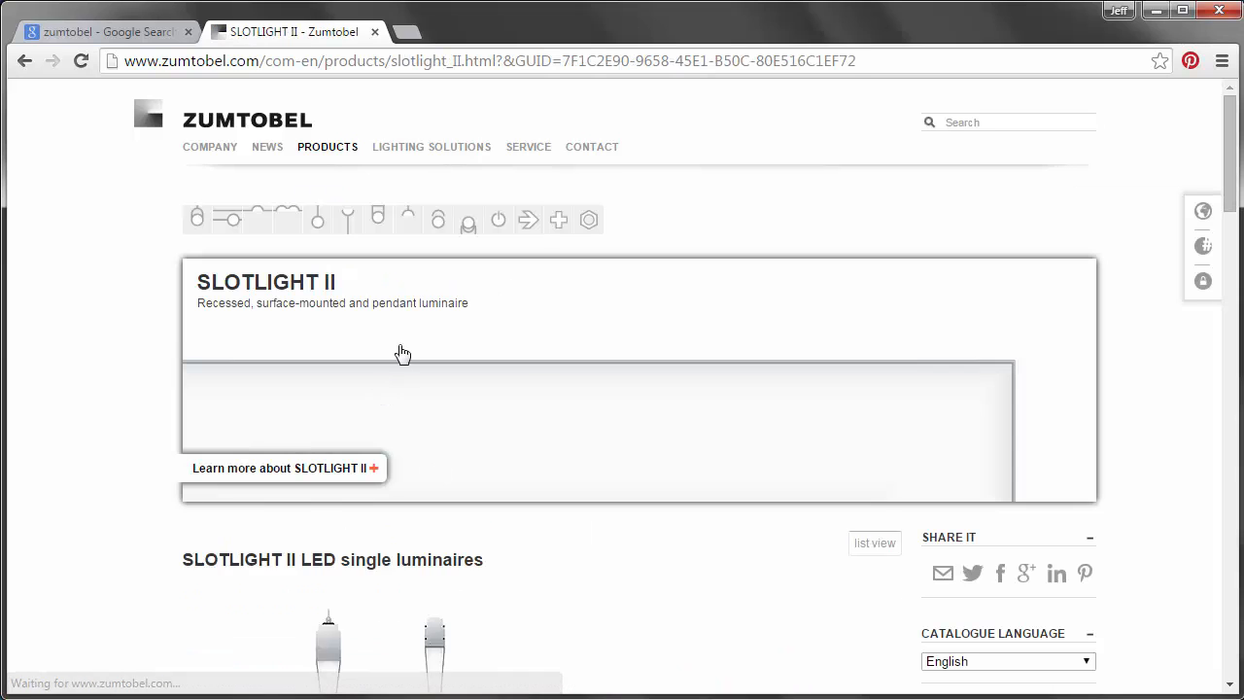
# Open the details of the SLOTLIGHT II LED single luminaire in IP40 degree of protection
pyautogui.scroll(-2, 117, 357)
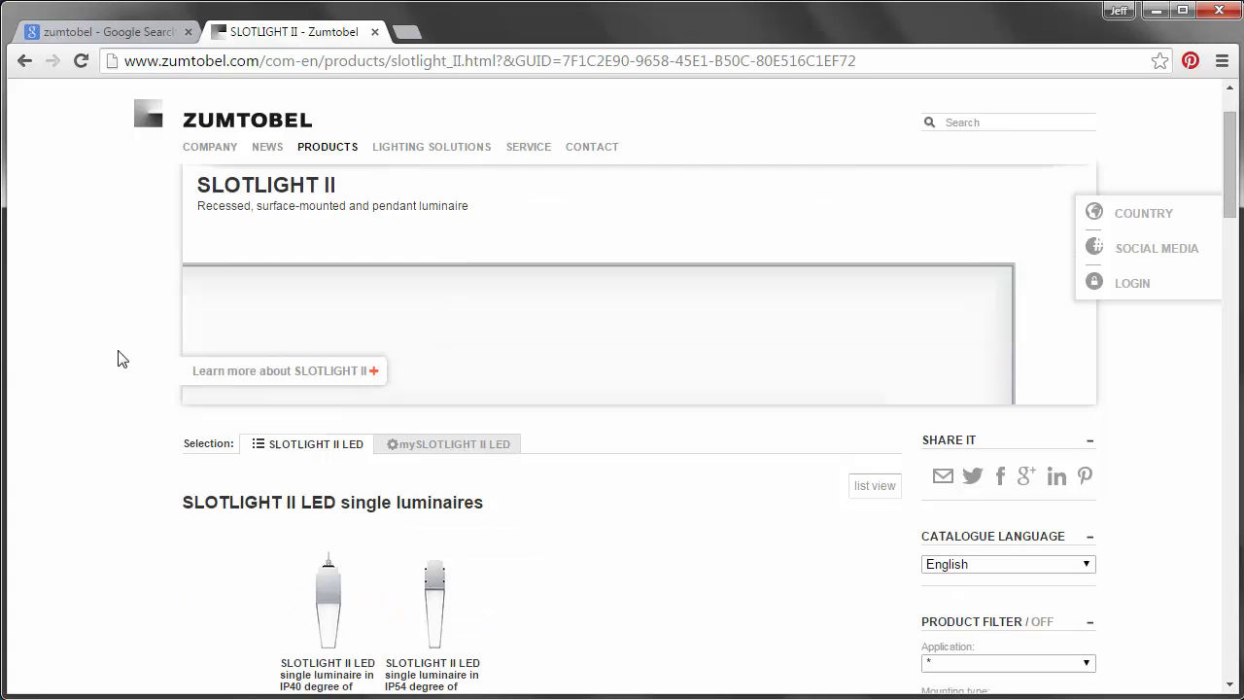
pyautogui.scroll(-2, 146, 340)
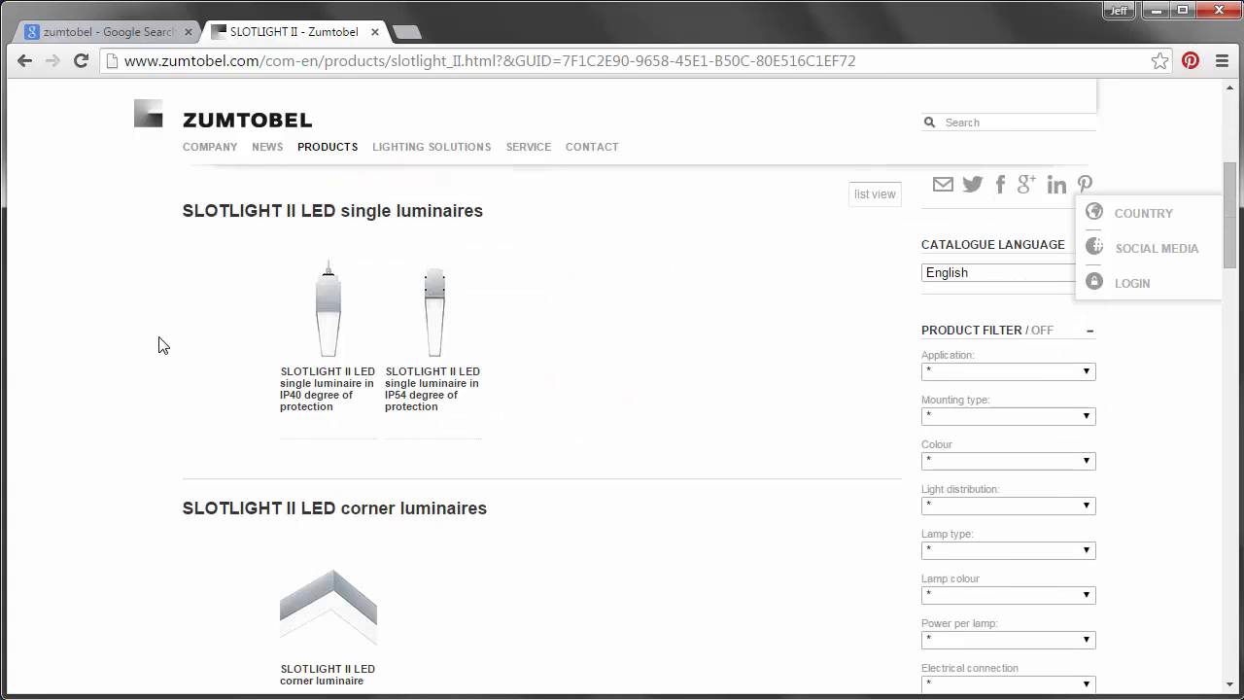
pyautogui.scroll(-1, 365, 387)
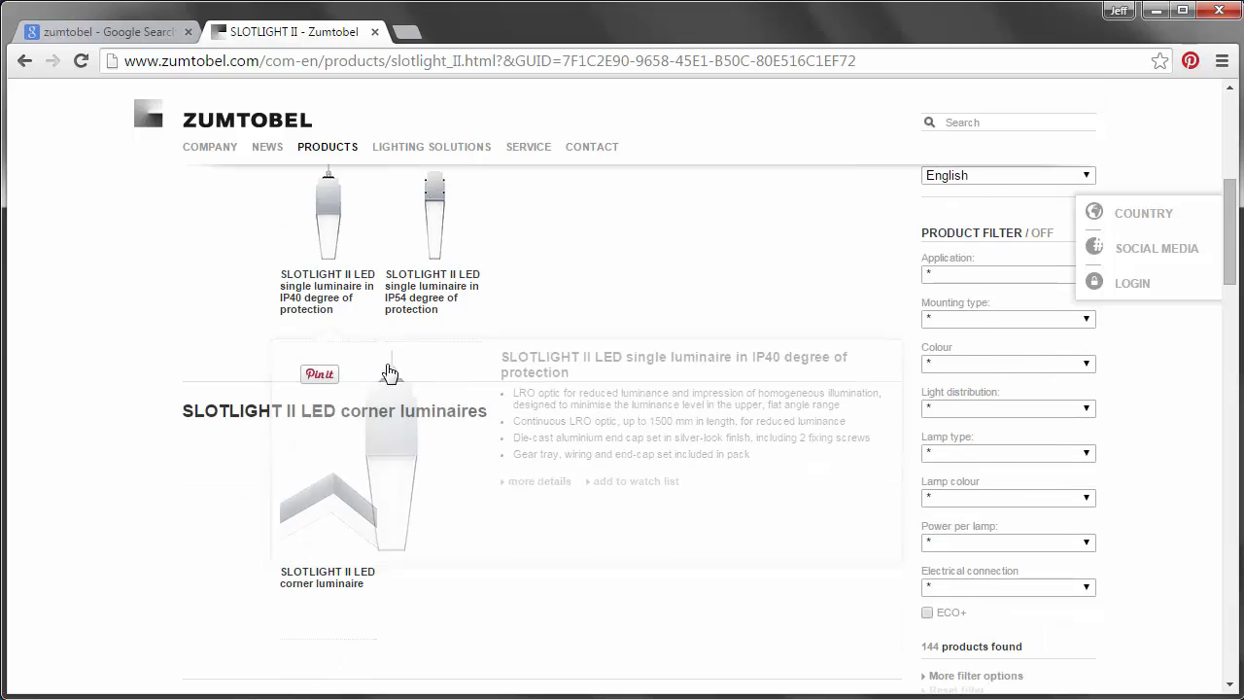
pyautogui.scroll(1, 387, 350)
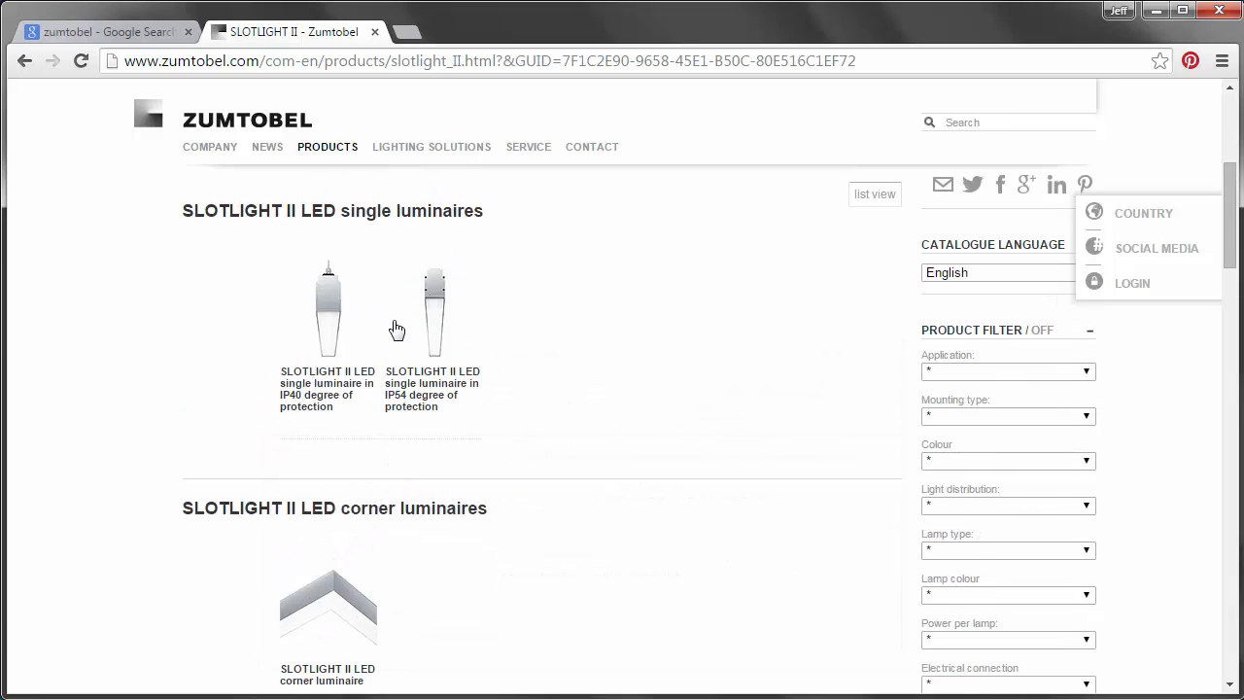
pyautogui.moveTo(414, 327)
pyautogui.moveTo(451, 428)
pyautogui.click(330, 320)
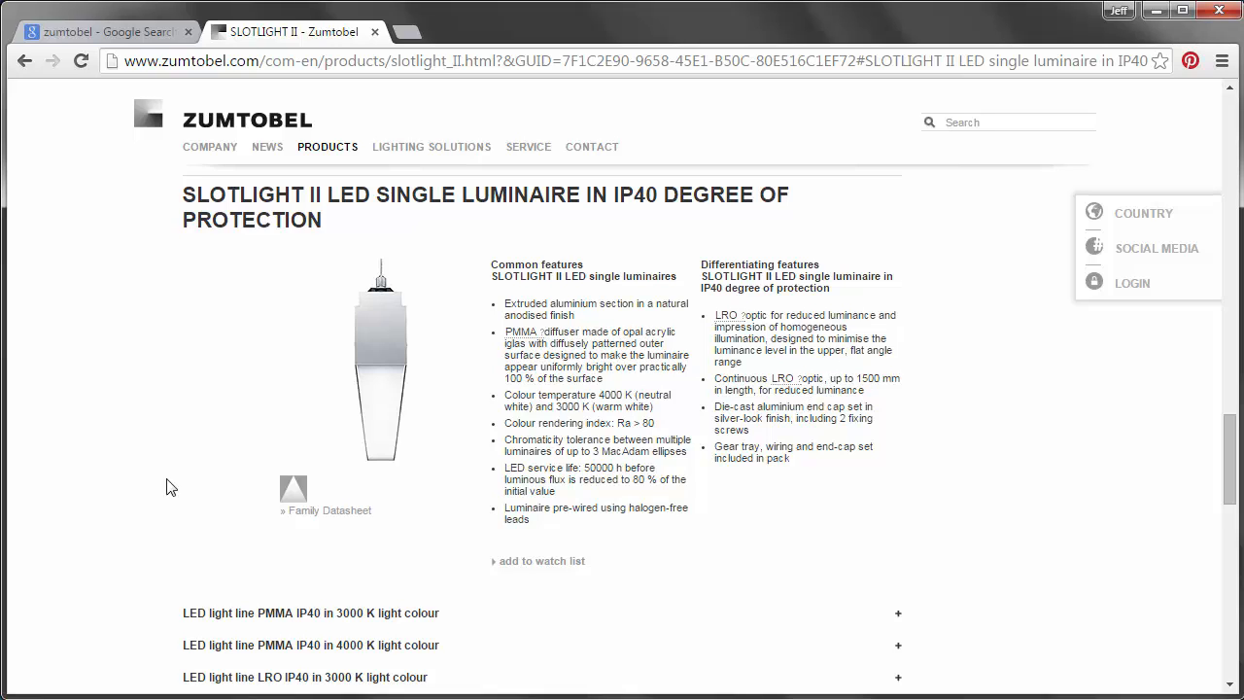
# Expand the list of LED light line PMMA IP40 luminaires in 3000 K light colour
pyautogui.moveTo(356, 355)
pyautogui.scroll(-2, 244, 436)
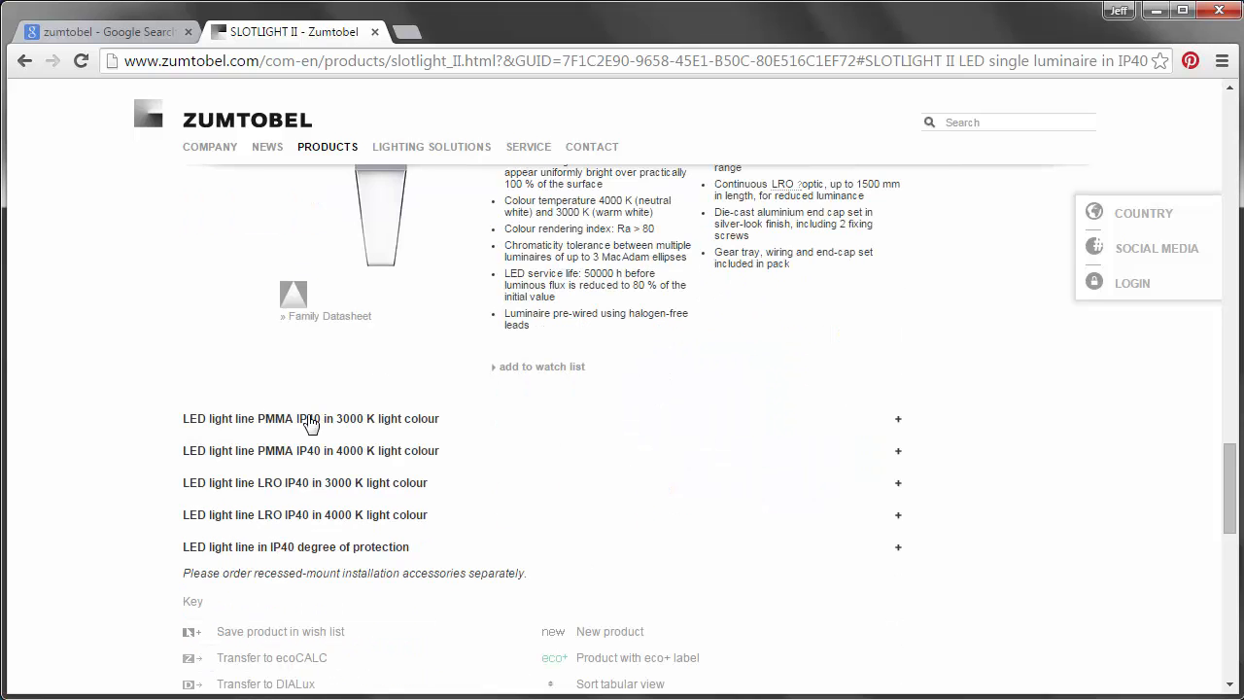
pyautogui.scroll(-1, 309, 424)
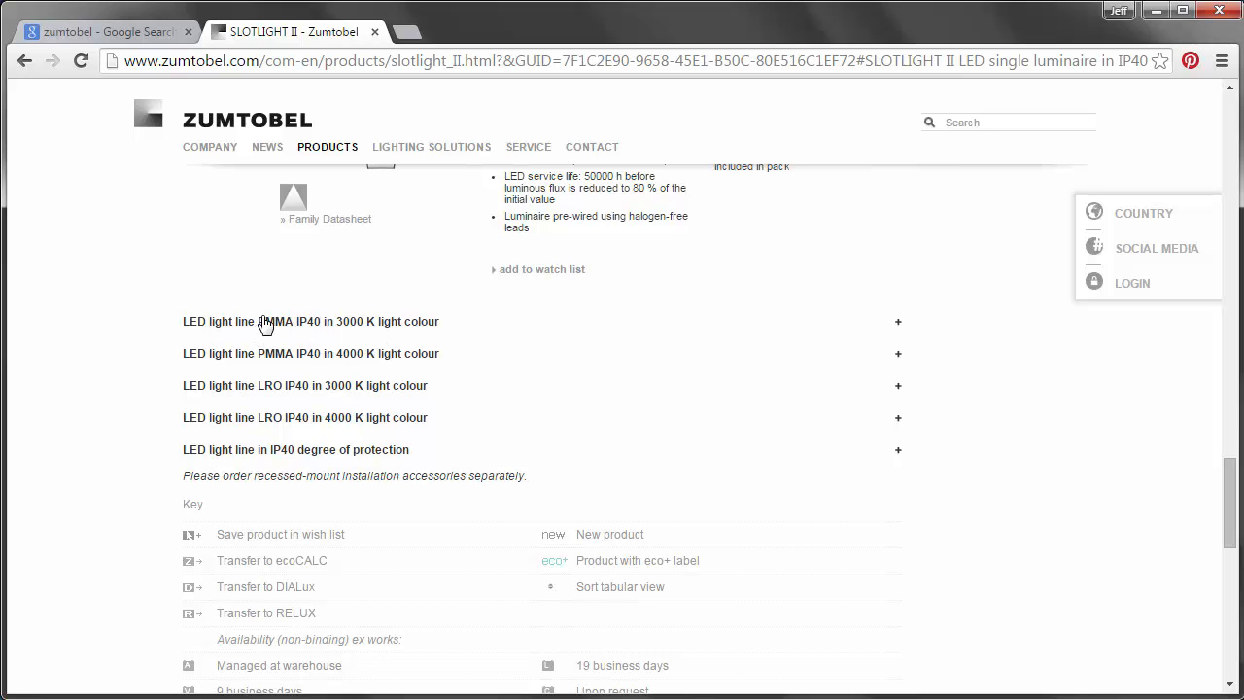
pyautogui.scroll(1, 290, 330)
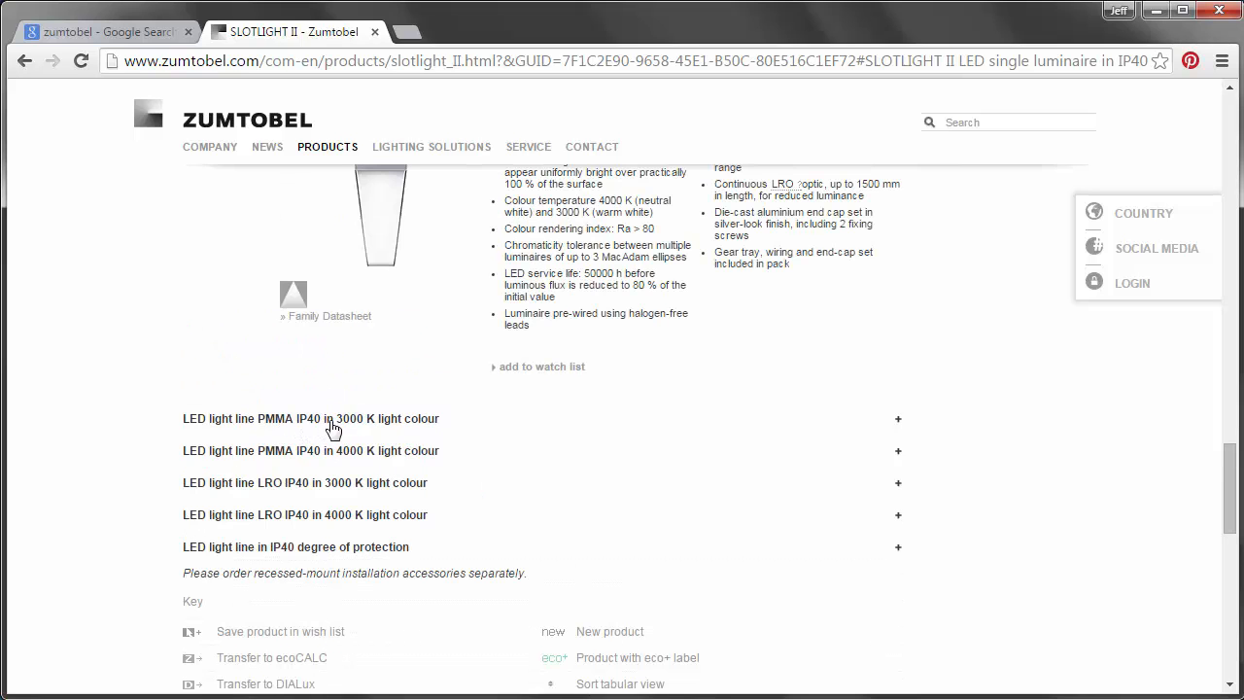
pyautogui.click(385, 422)
pyautogui.scroll(-2, 428, 393)
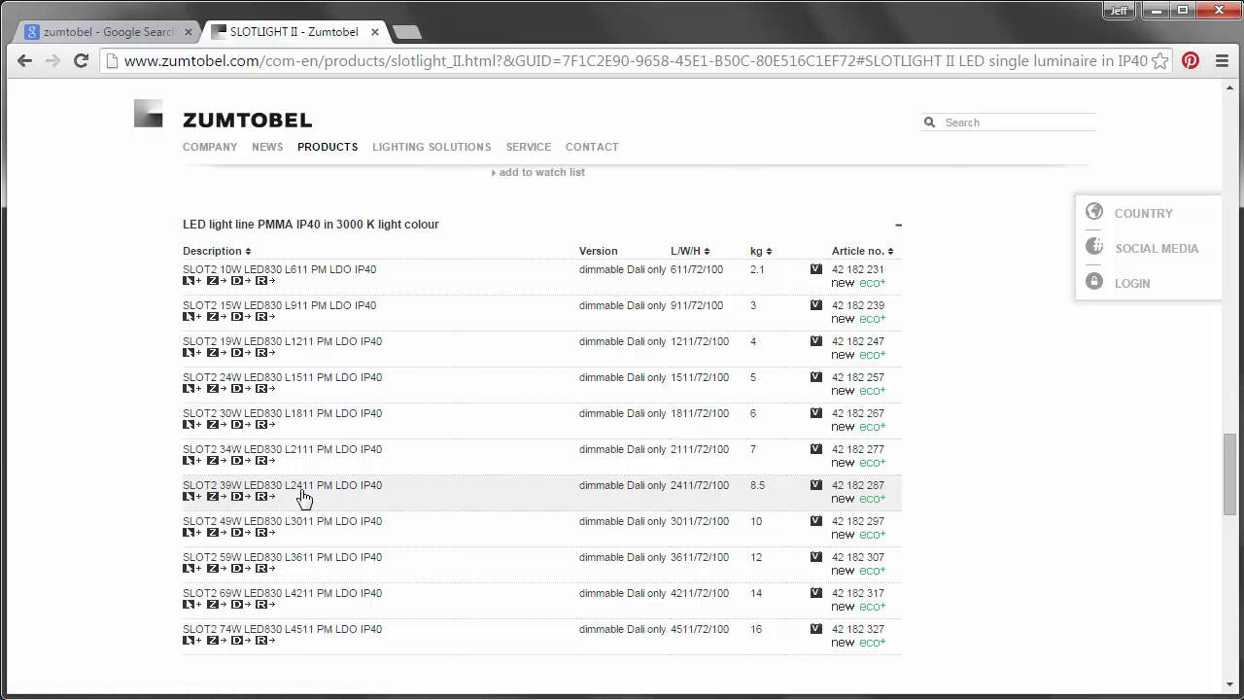
# Open the product details of the SLOT2 39W LED830 L2411 PM LDO IP40 luminaire and look over its overview data
pyautogui.click(306, 494)
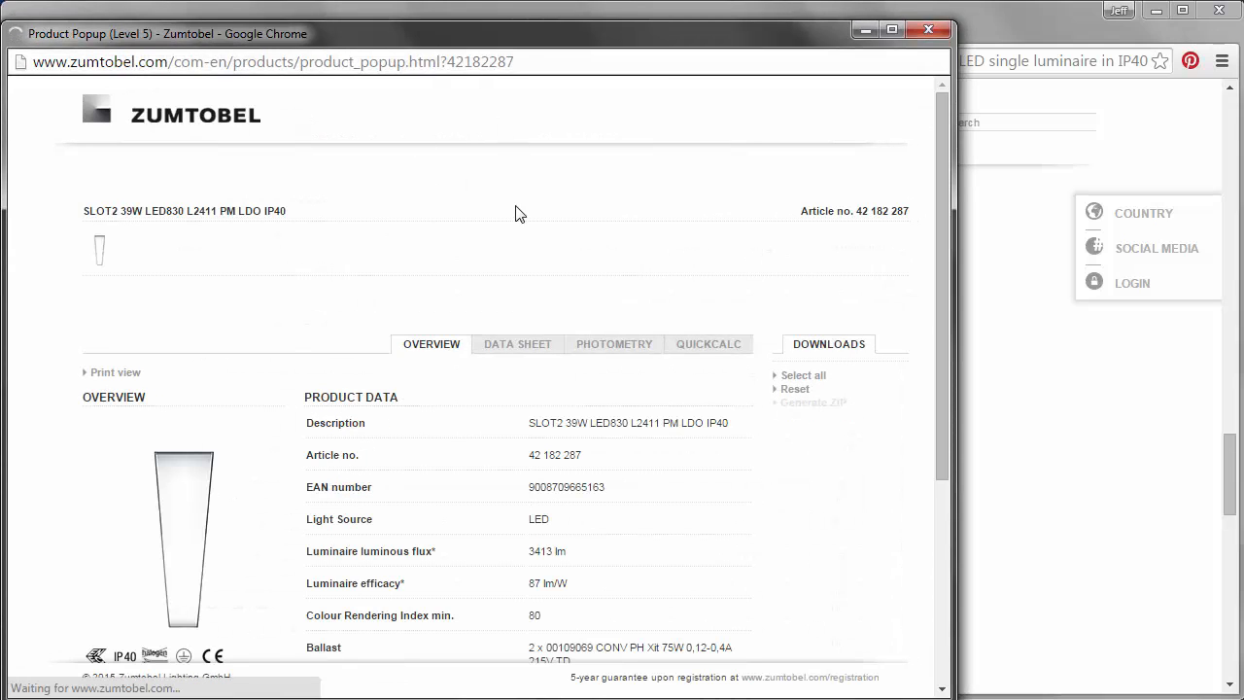
pyautogui.moveTo(530, 44); pyautogui.dragTo(521, 36)
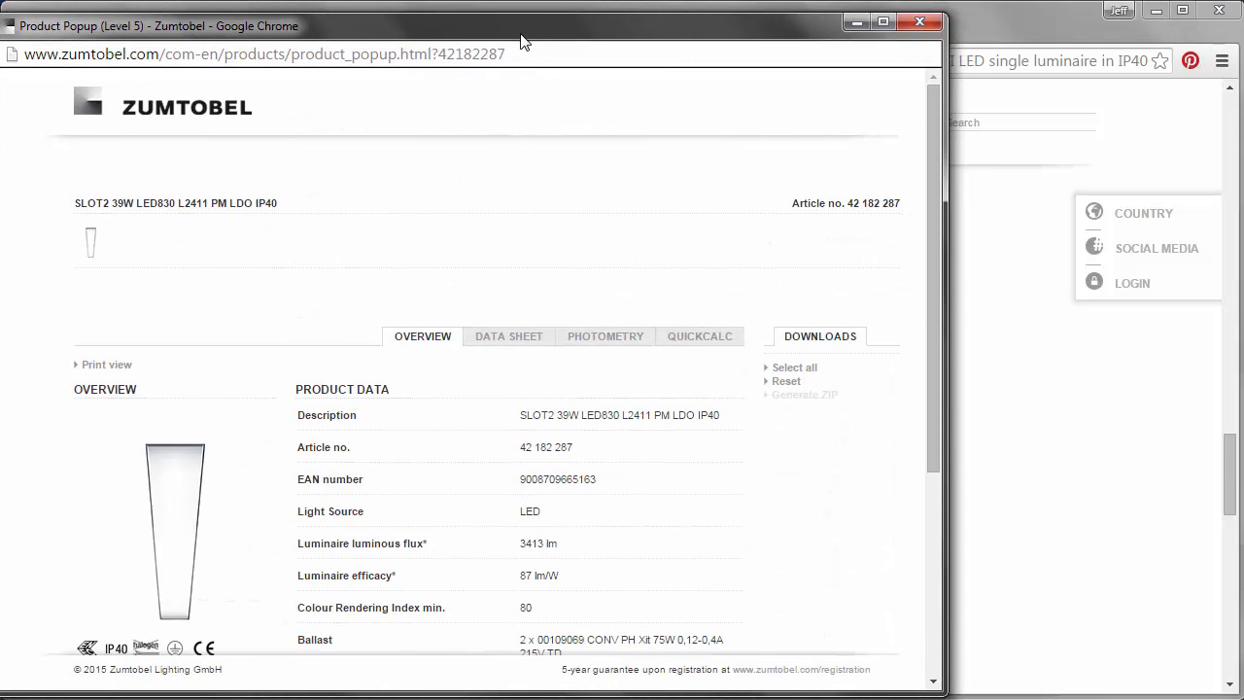
pyautogui.scroll(-1, 453, 375)
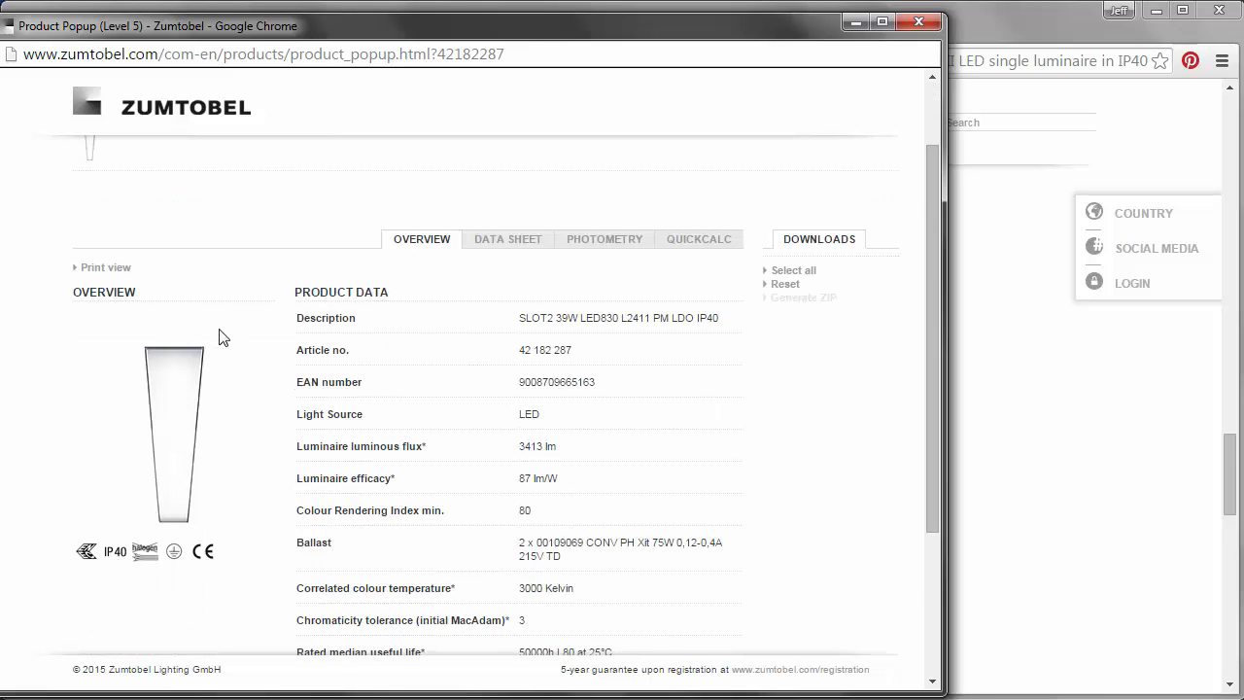
pyautogui.scroll(-1, 228, 438)
pyautogui.scroll(1, 423, 518)
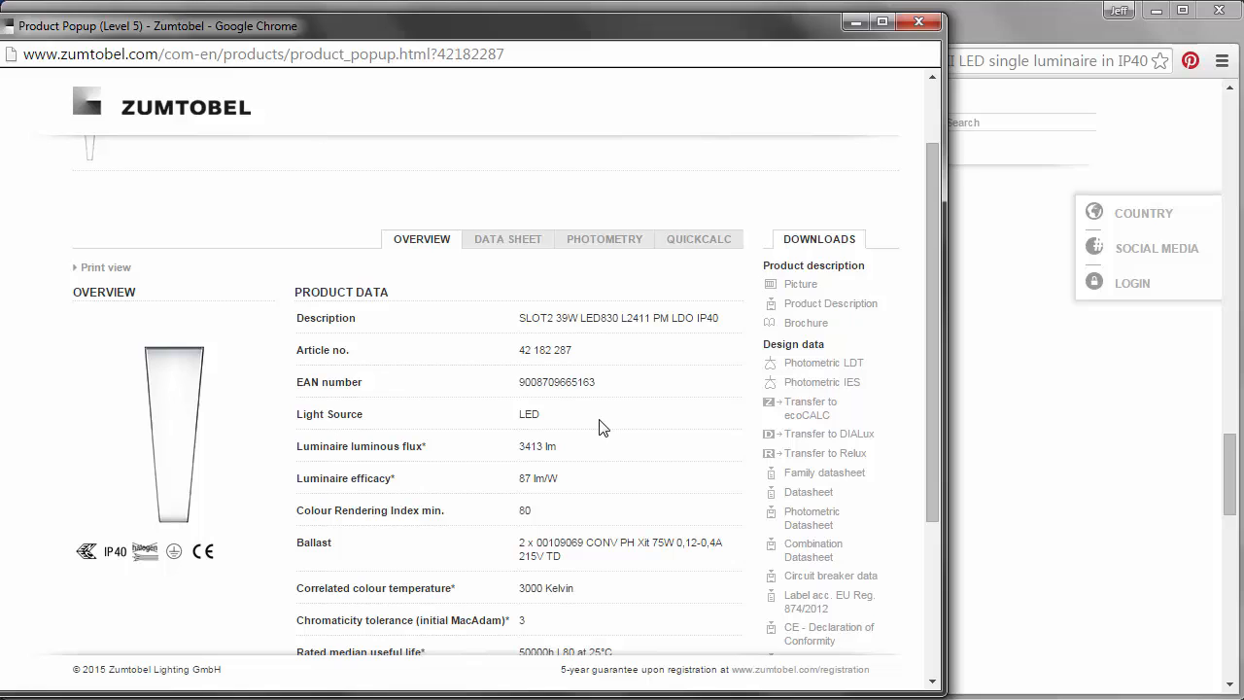
# Review the luminaire's data sheet, including its description, dimension drawings, light distribution and electrical data
pyautogui.click(506, 251)
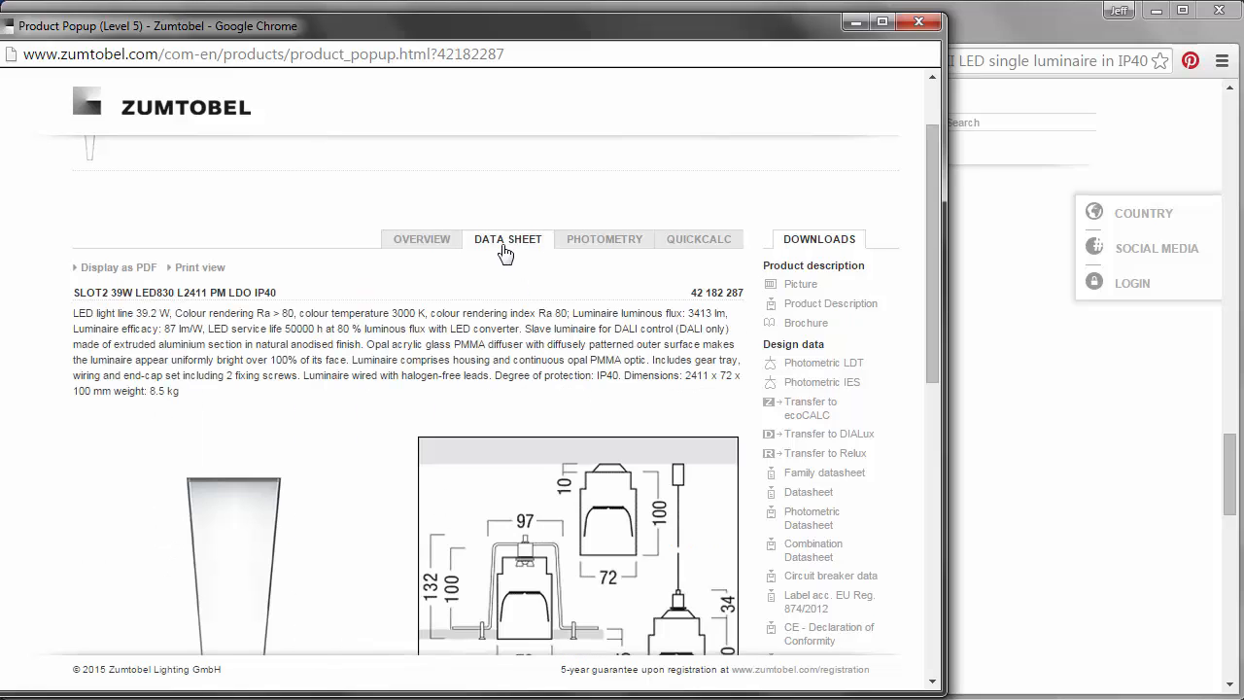
pyautogui.scroll(-2, 486, 255)
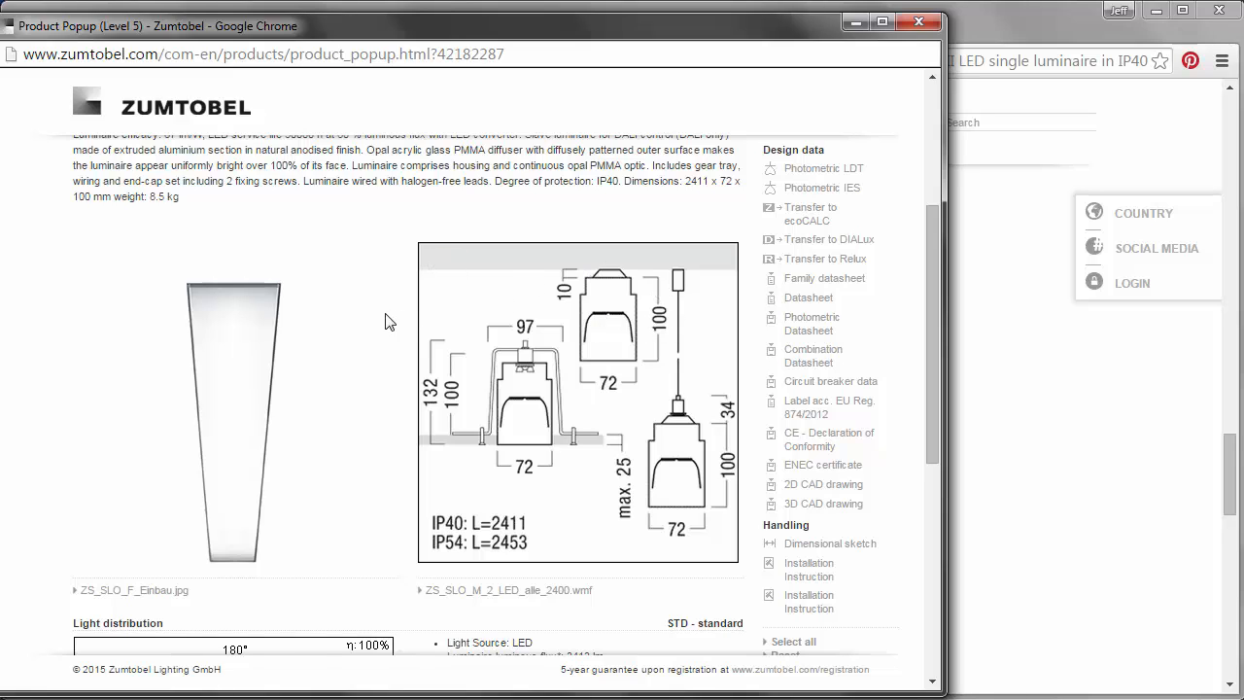
pyautogui.scroll(-1, 386, 327)
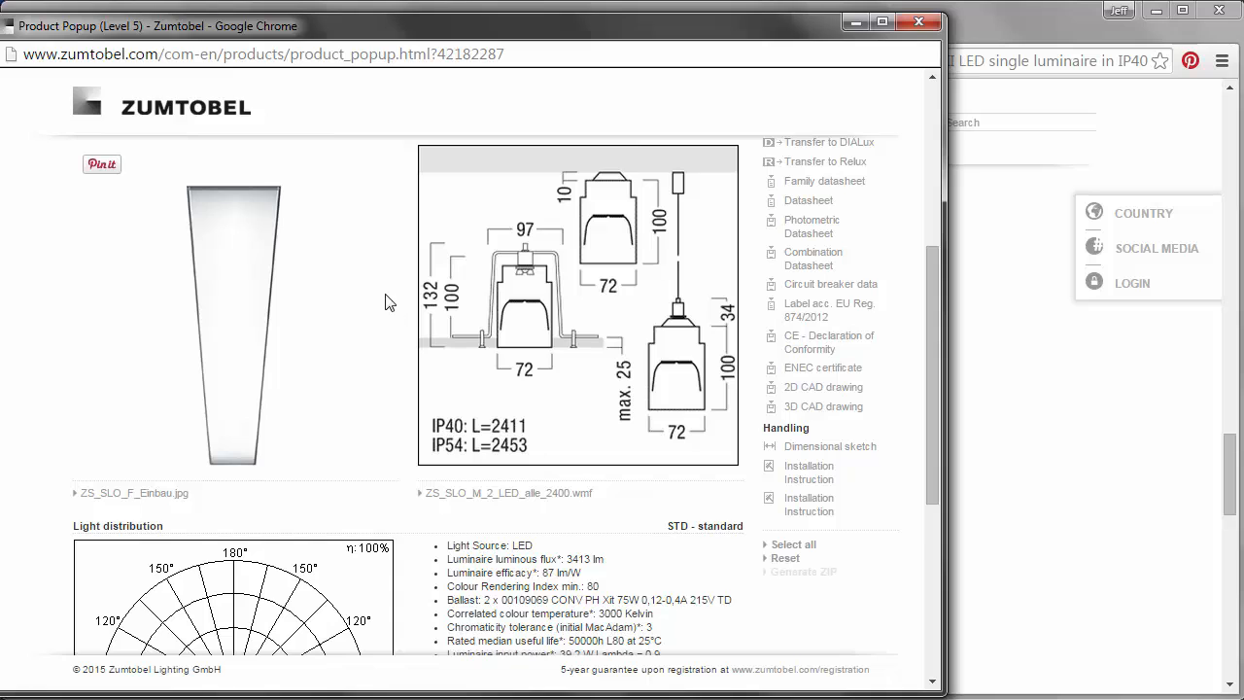
pyautogui.scroll(-2, 389, 304)
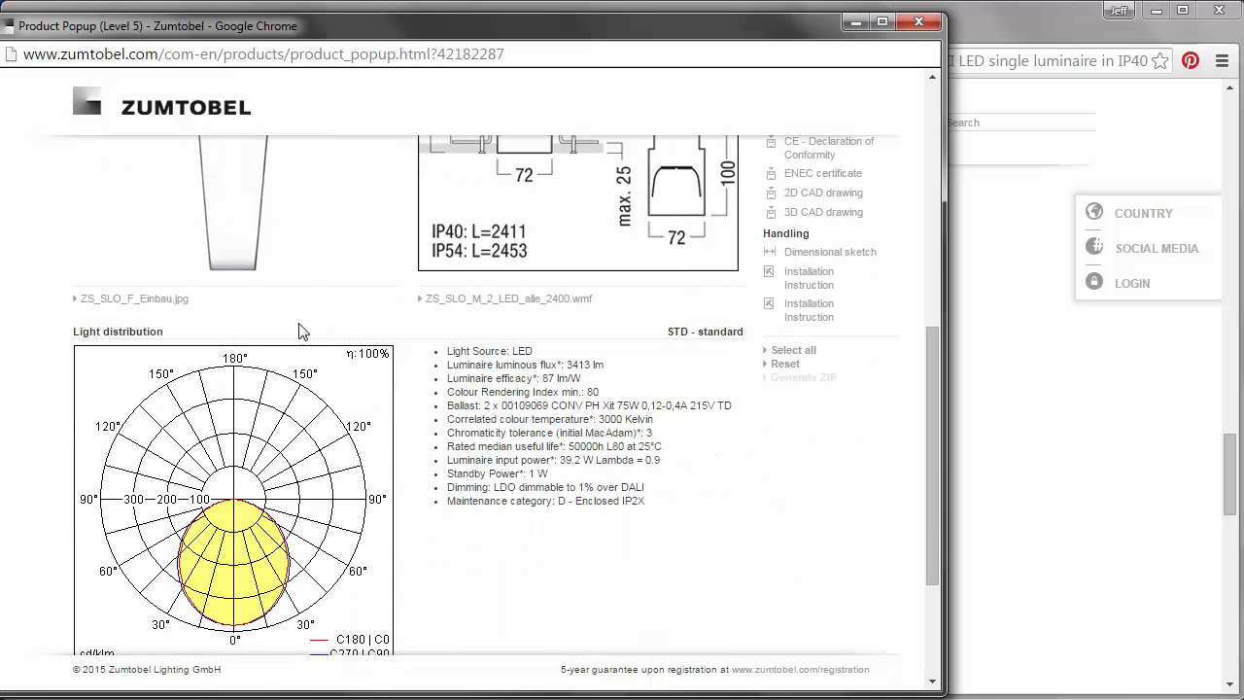
pyautogui.scroll(-1, 418, 323)
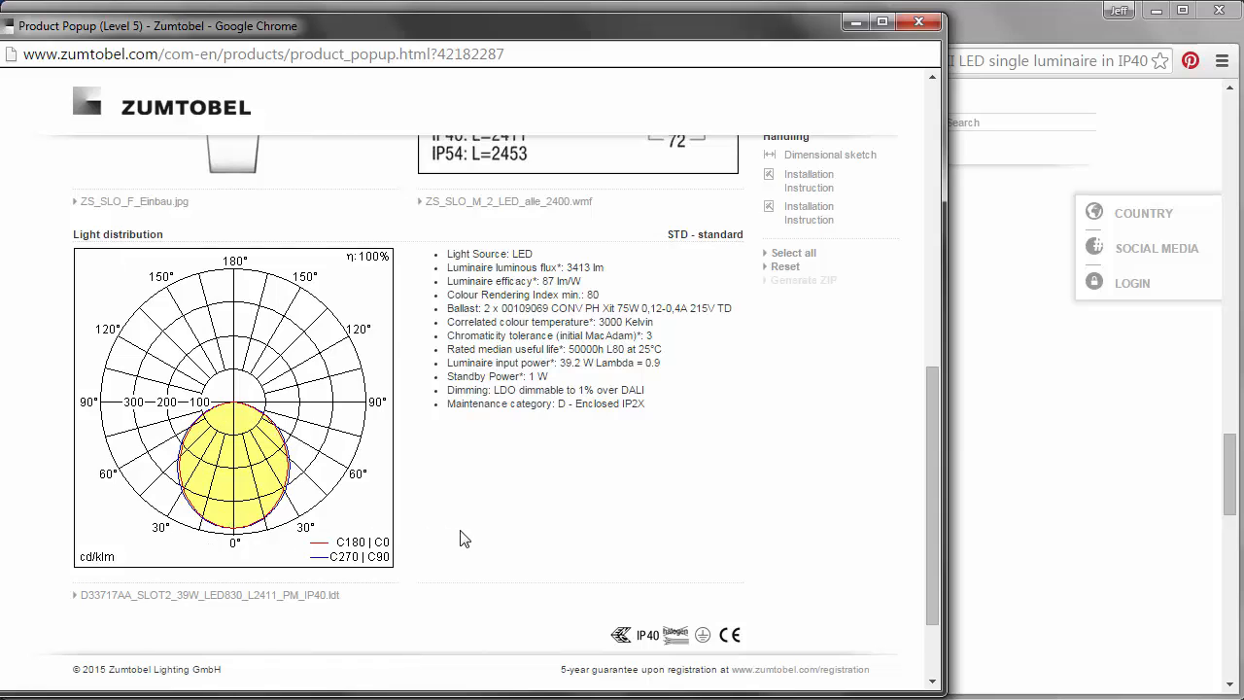
pyautogui.scroll(4, 383, 539)
pyautogui.scroll(1, 739, 209)
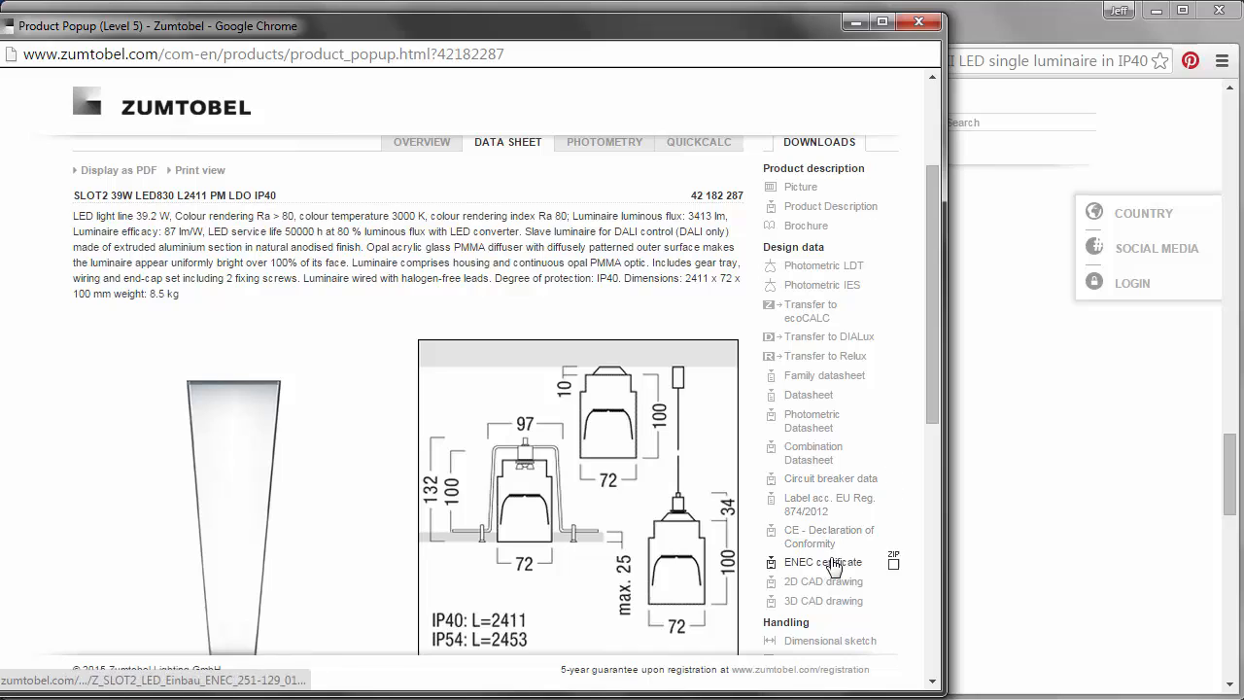
# Download the luminaire's photometric IES file and open 42182287_(STD).IES in IES Viewer
pyautogui.click(822, 287)
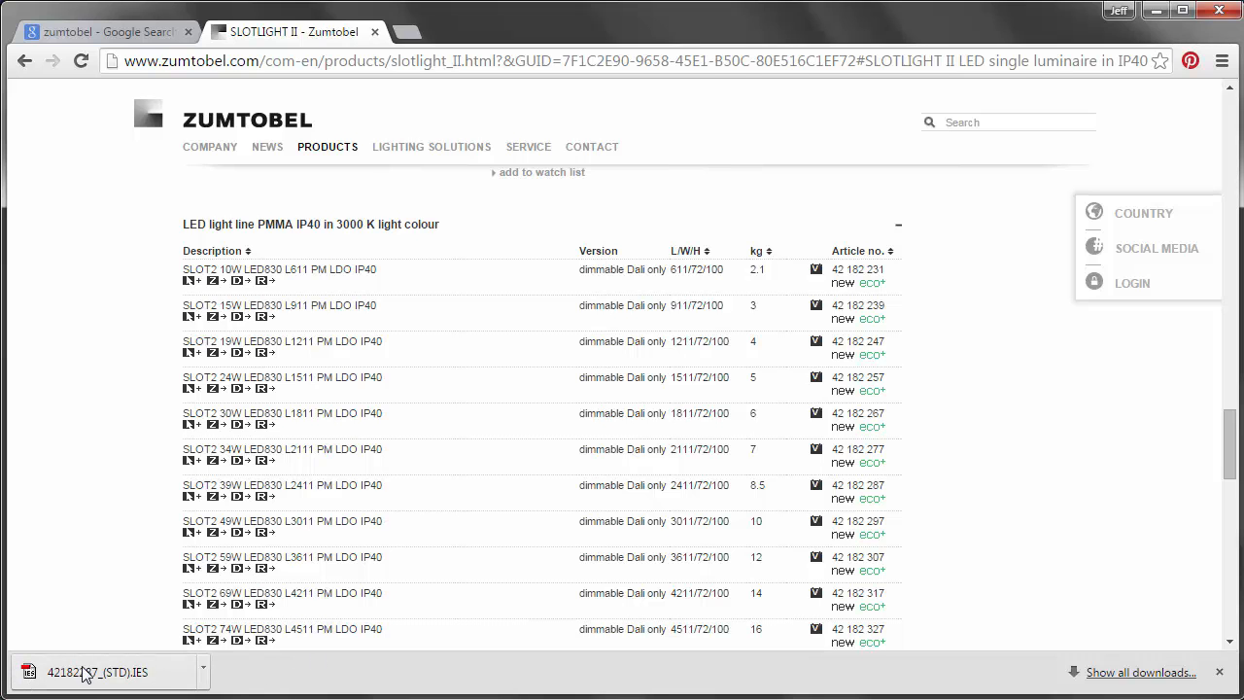
pyautogui.click(85, 673)
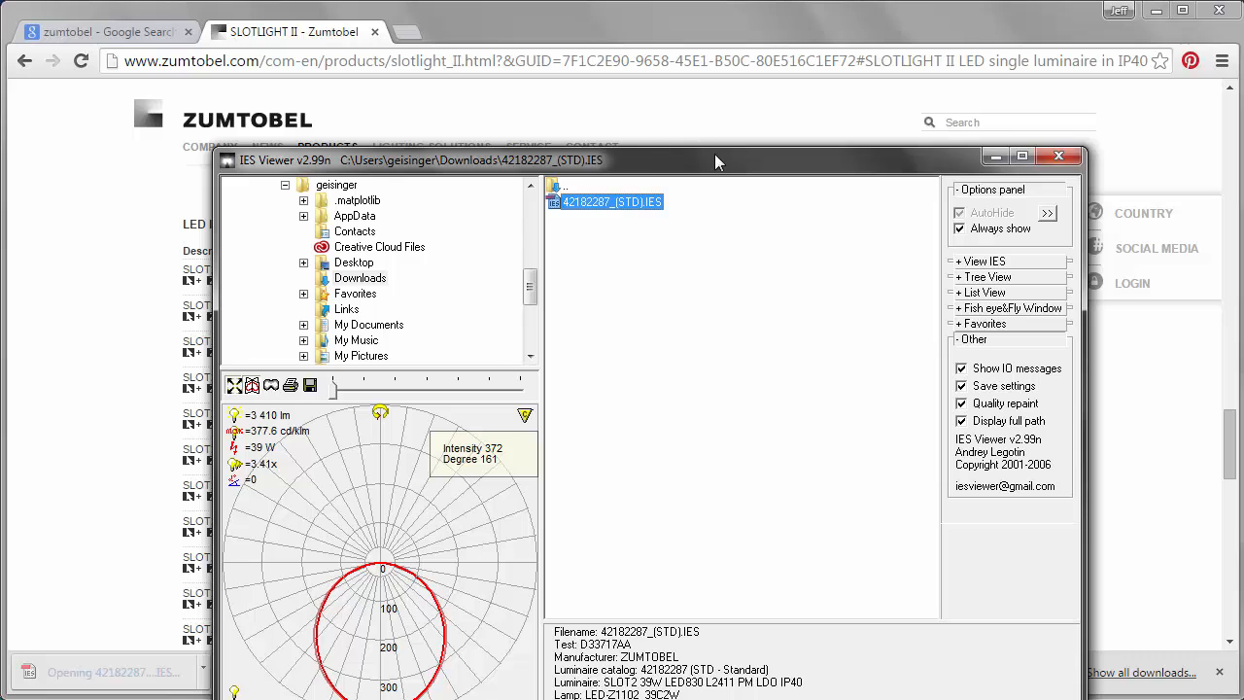
pyautogui.moveTo(719, 158); pyautogui.dragTo(836, 100)
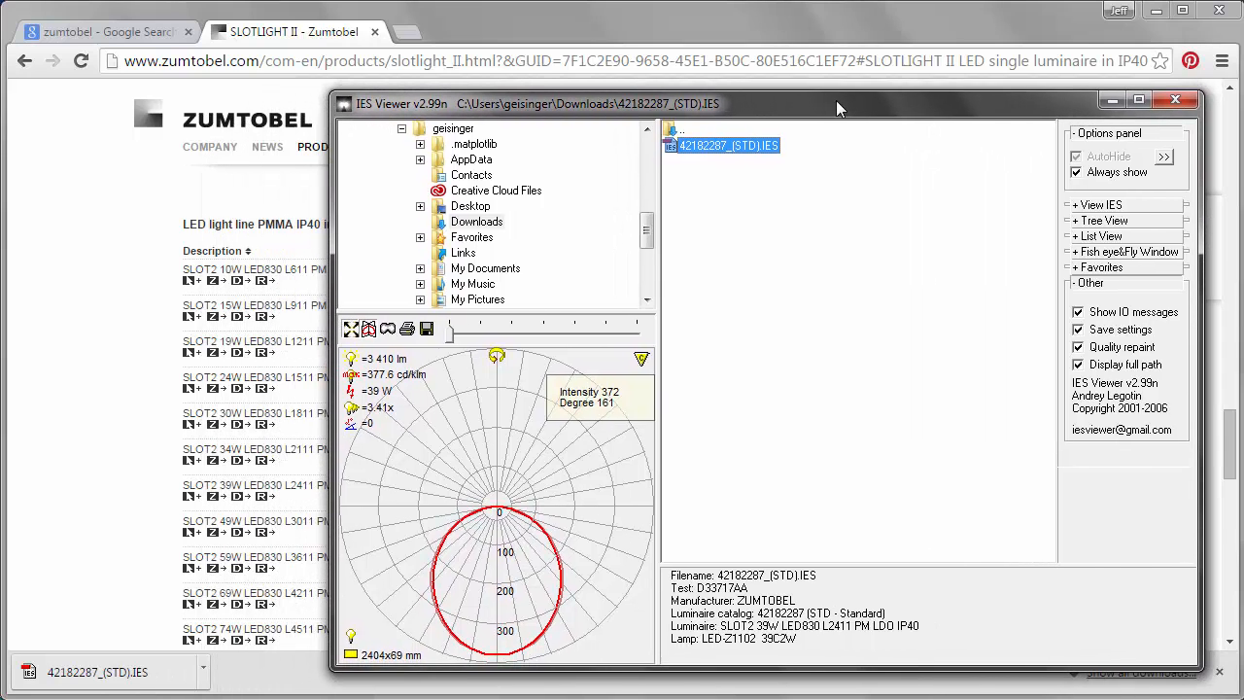
# Search Google for "ies viewer" in a new browser tab and look over the Photometricviewer.com home page
pyautogui.click(408, 35)
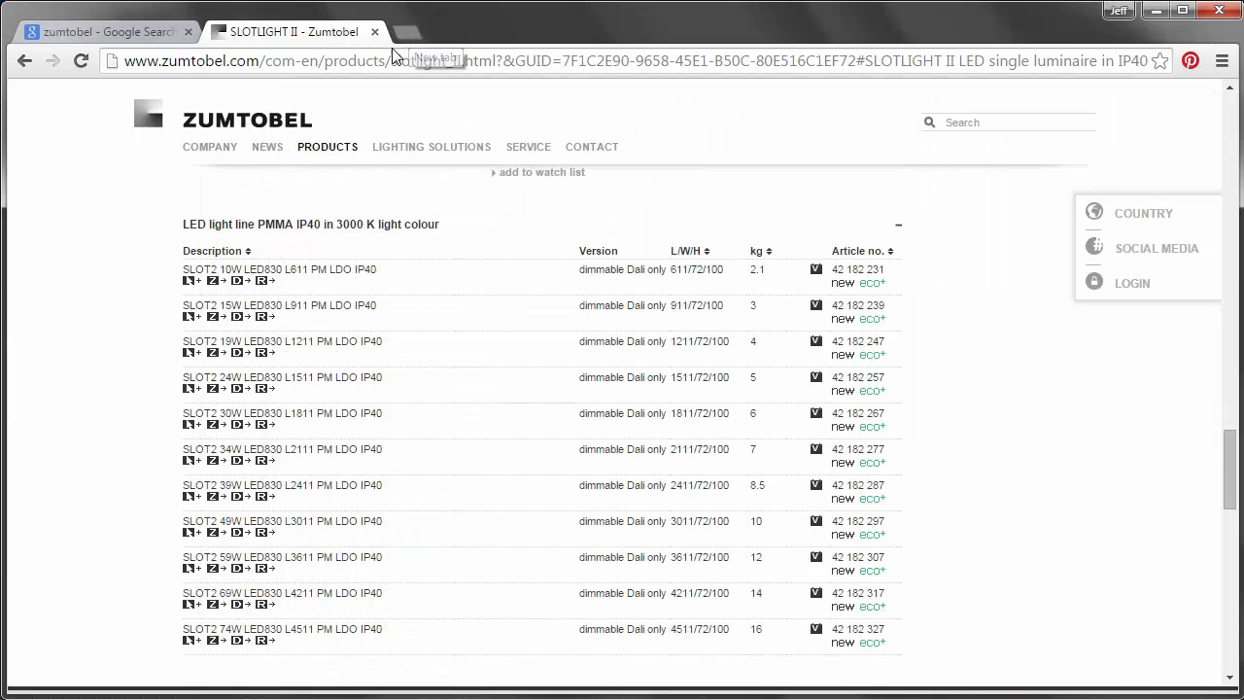
pyautogui.write('ies viewer')
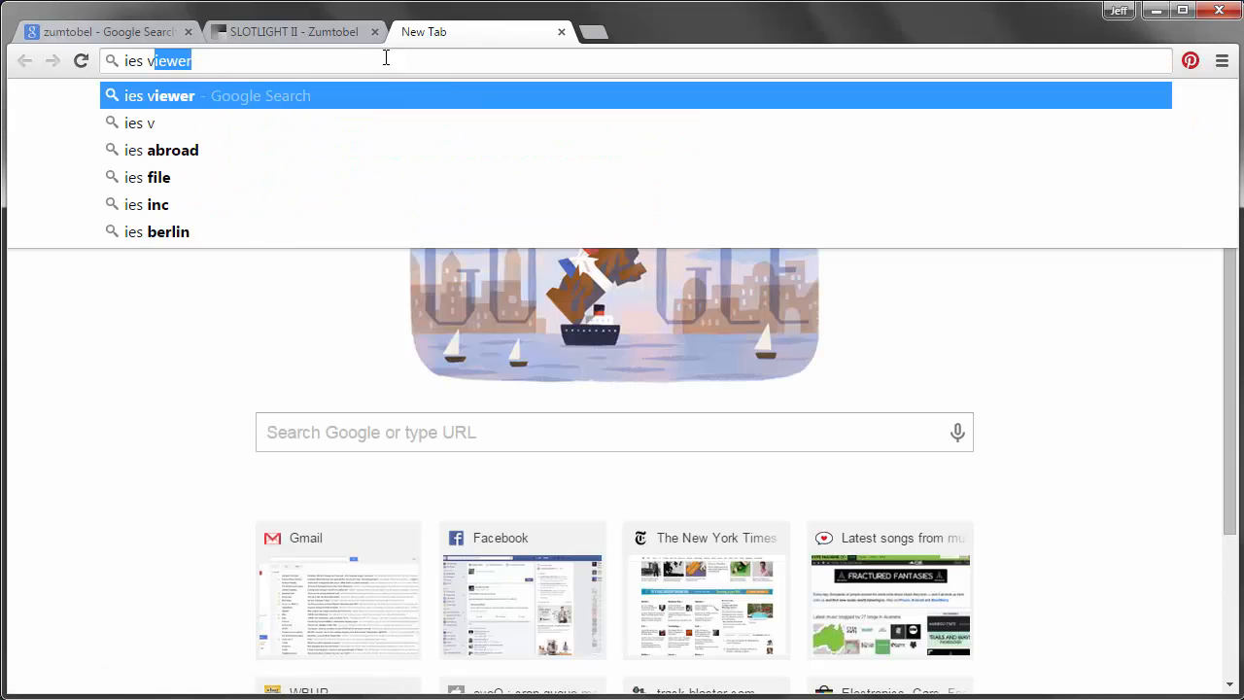
pyautogui.press('Return')
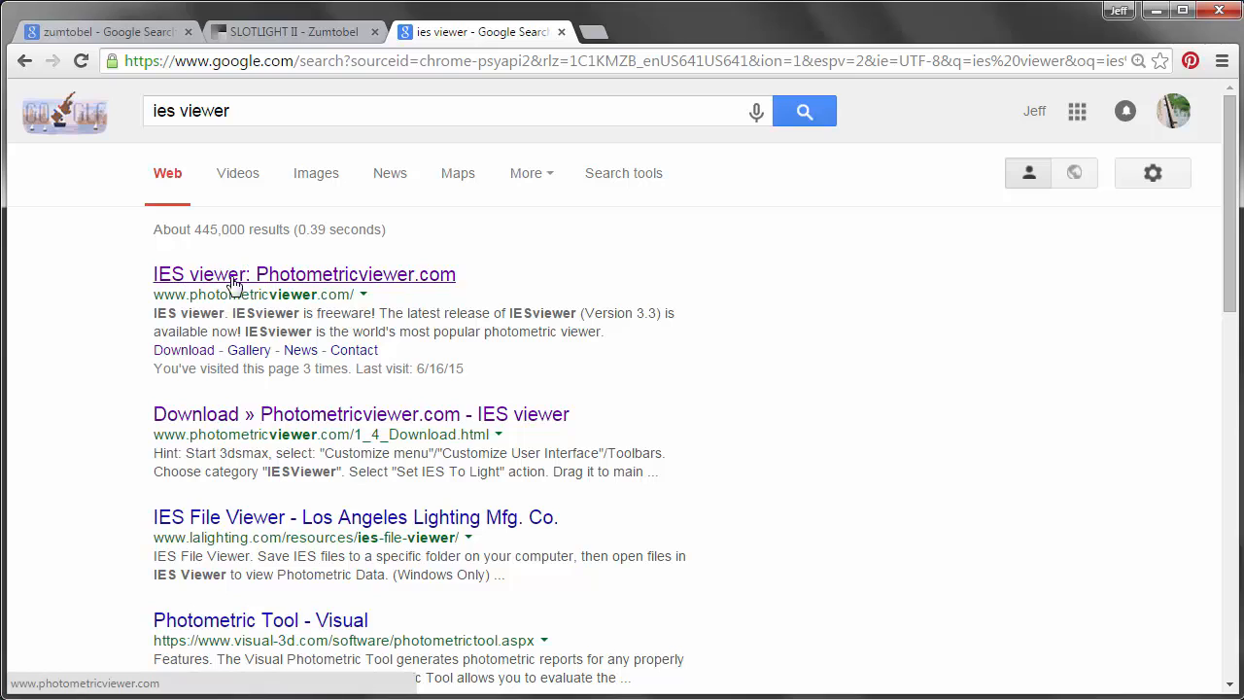
pyautogui.click(301, 276)
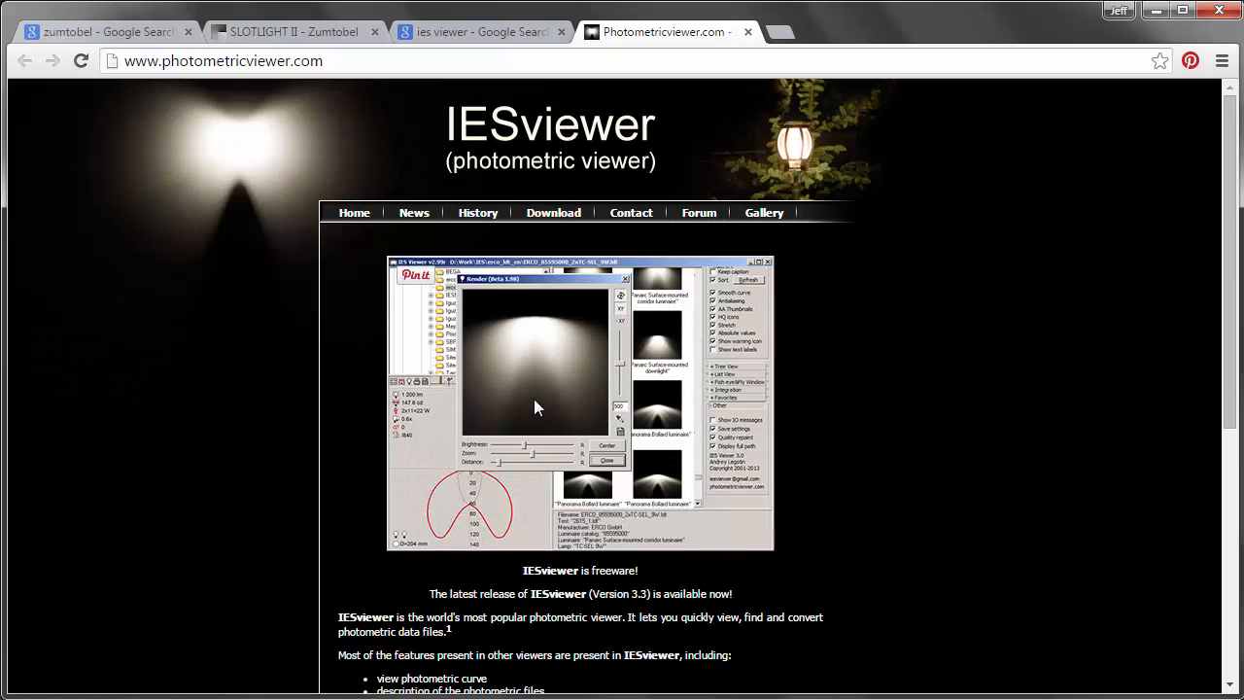
pyautogui.scroll(-1, 513, 481)
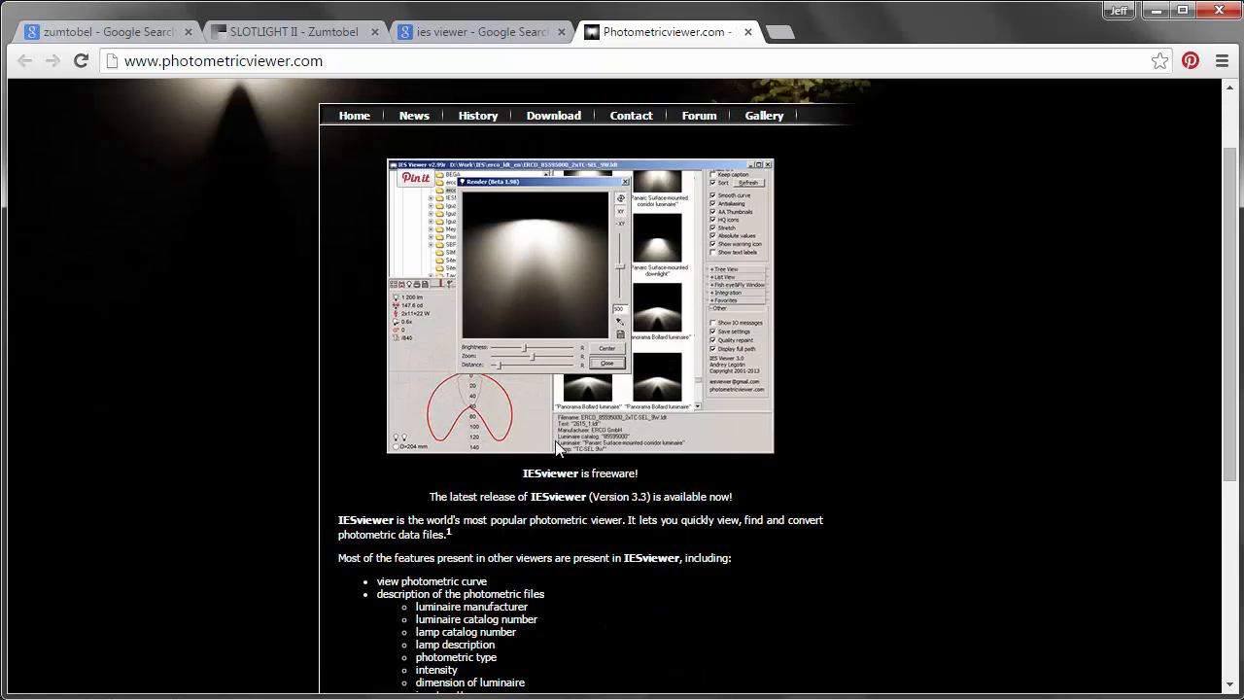
pyautogui.scroll(-1, 557, 447)
pyautogui.scroll(1, 559, 394)
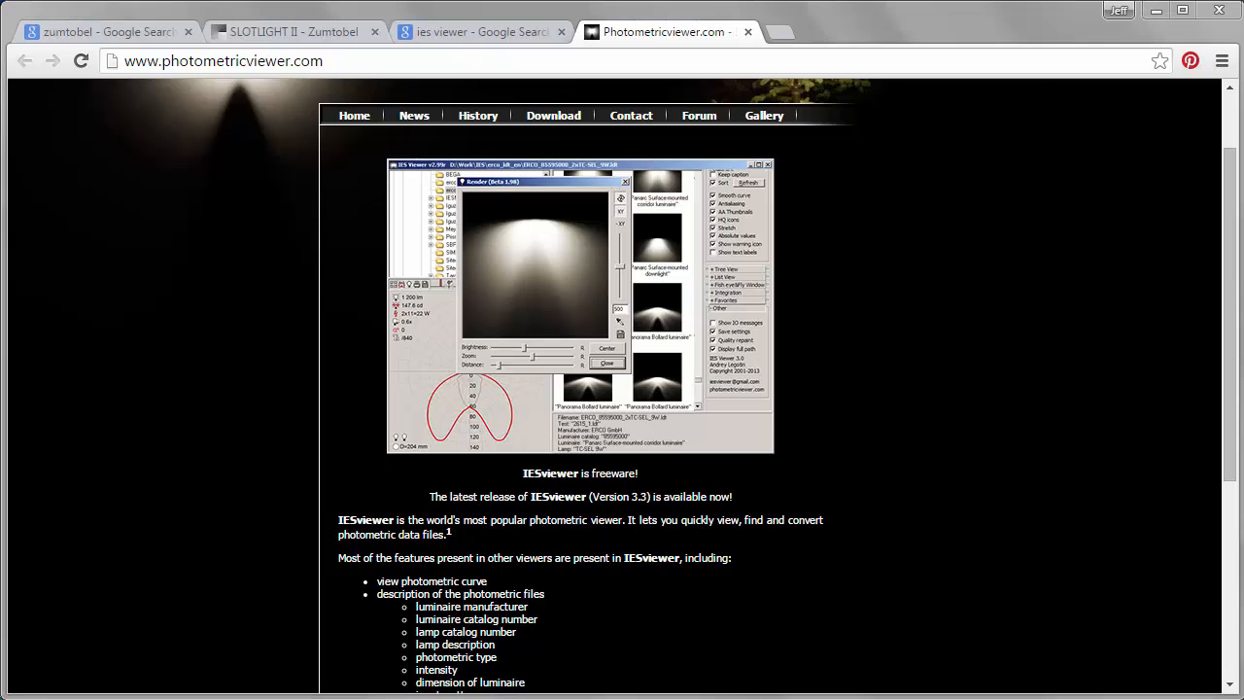
# Switch back to IES Viewer to inspect the luminaire's photometric curve, and close the program
pyautogui.hotkey('alt', 'Tab')
pyautogui.moveTo(916, 98); pyautogui.dragTo(866, 71)
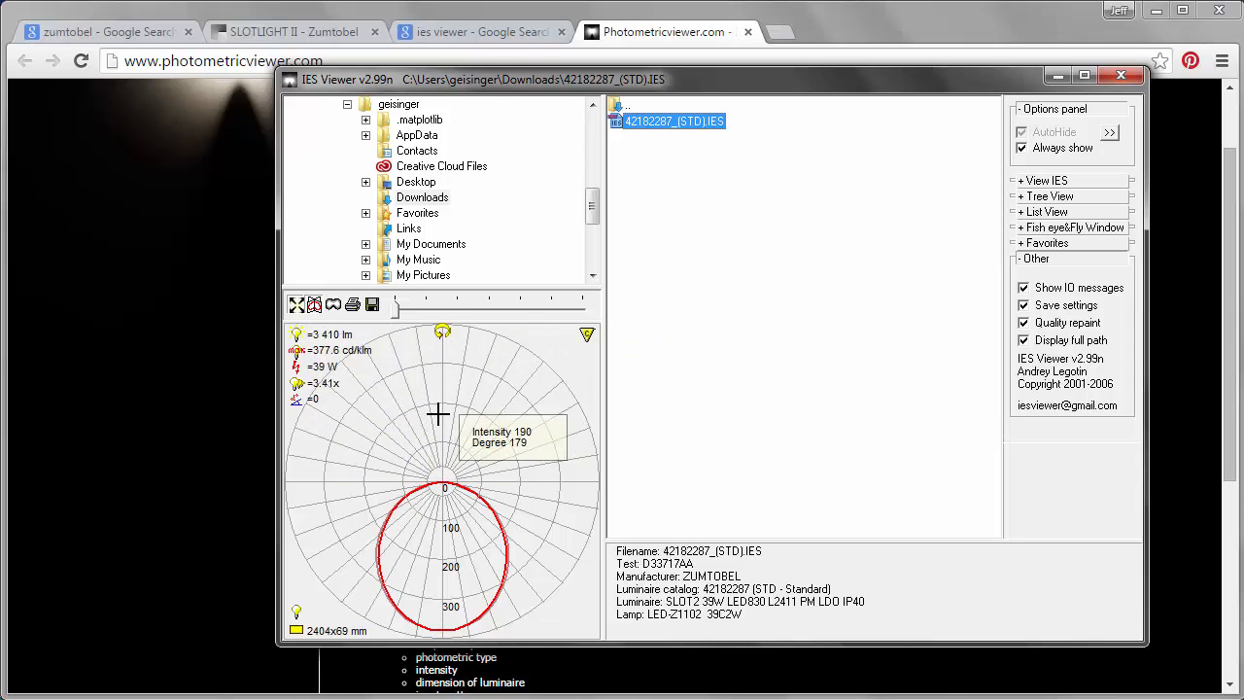
pyautogui.click(1119, 76)
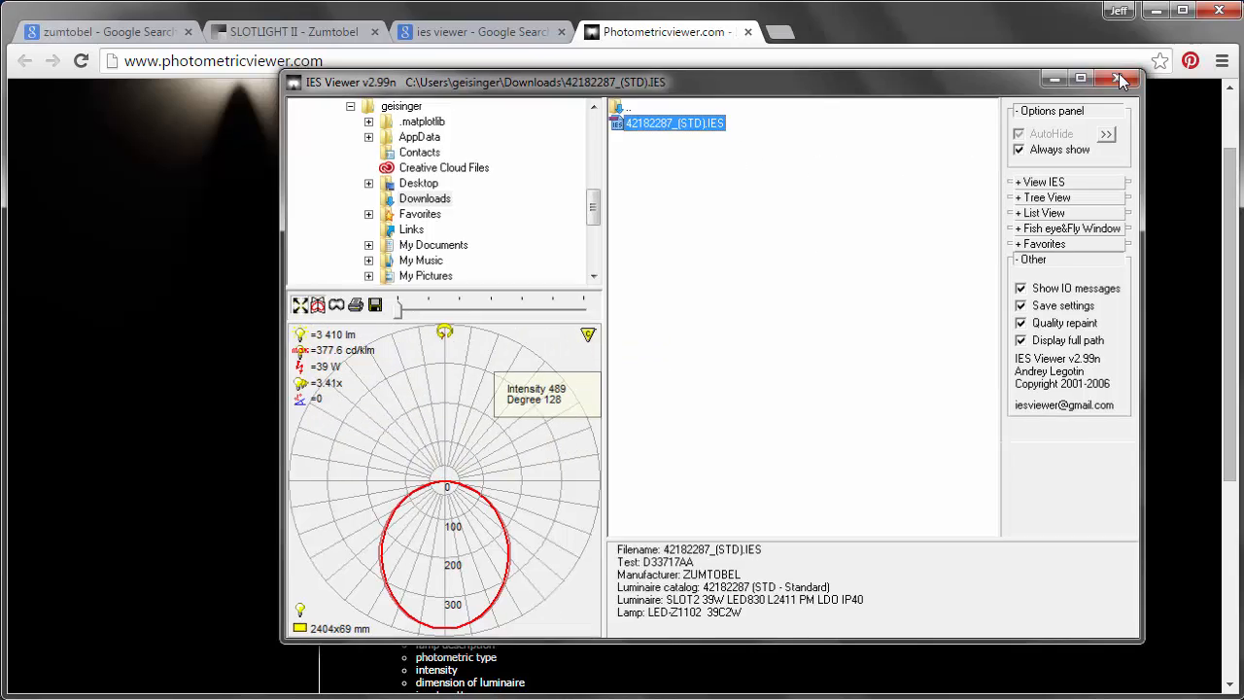
# Return to the SLOT2 39W LED830 L2411 product details in Chrome and recheck the data sheet's dimensions and light distribution
pyautogui.click(309, 35)
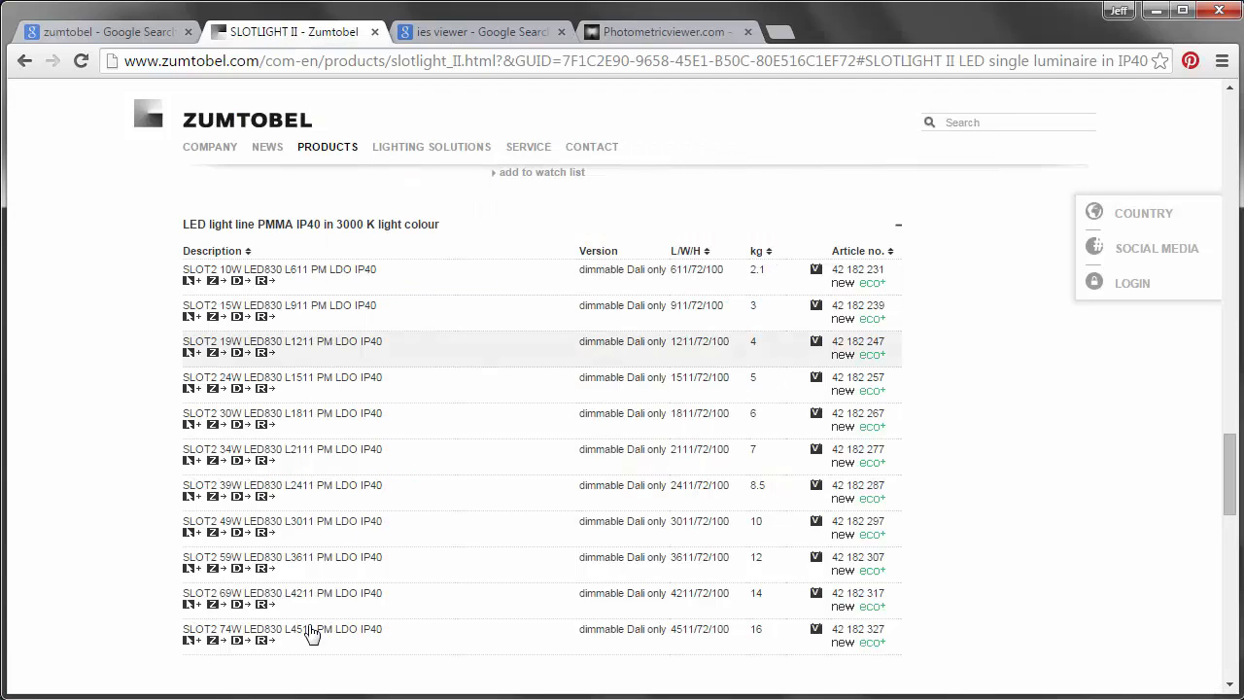
pyautogui.click(282, 485)
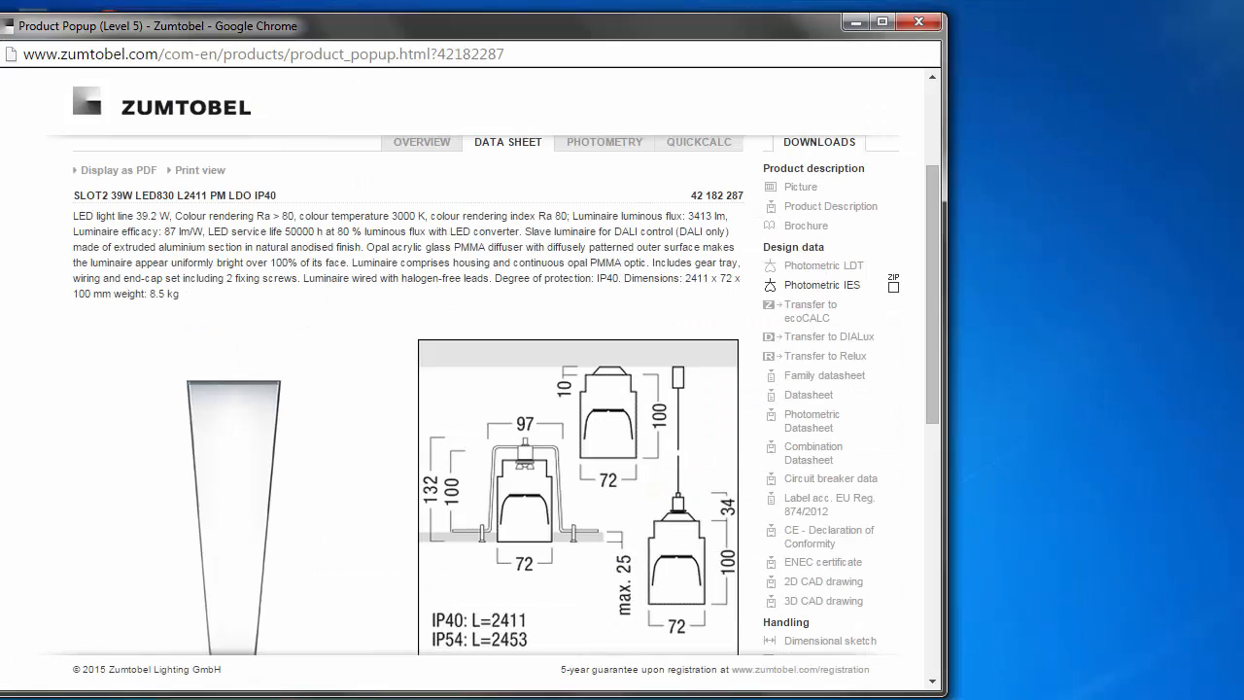
pyautogui.scroll(-4, 494, 402)
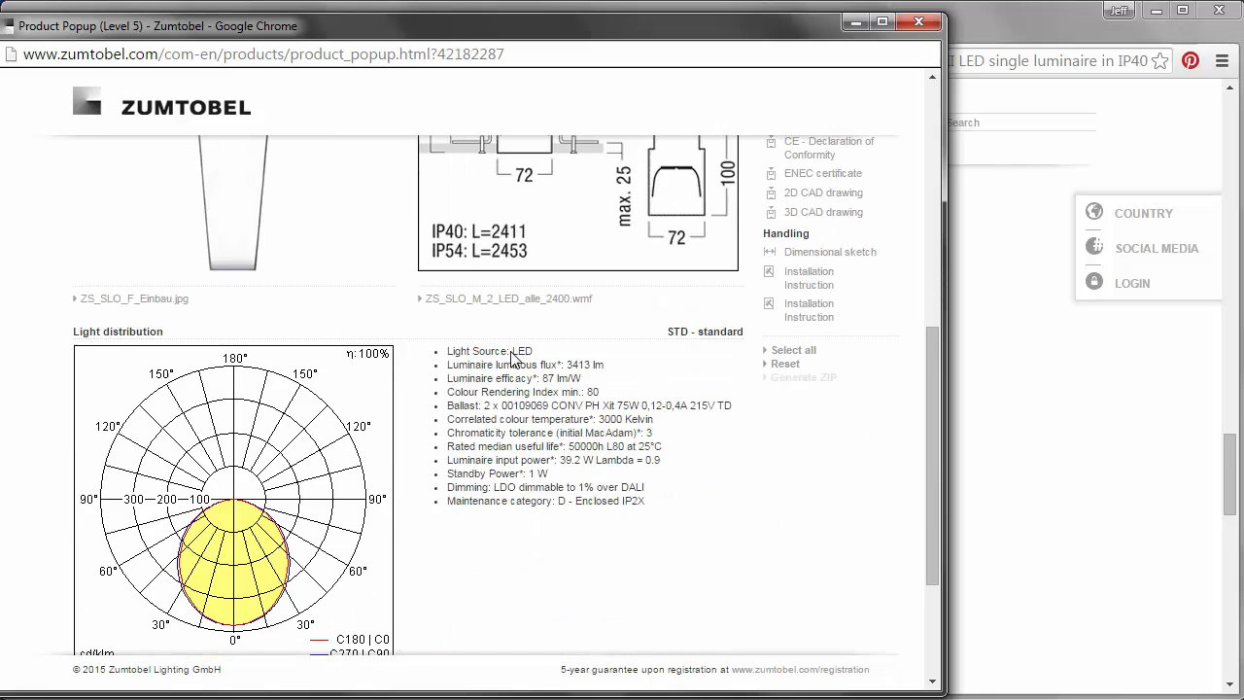
pyautogui.scroll(-2, 406, 405)
pyautogui.scroll(2, 384, 423)
pyautogui.scroll(3, 430, 389)
pyautogui.scroll(-2, 420, 417)
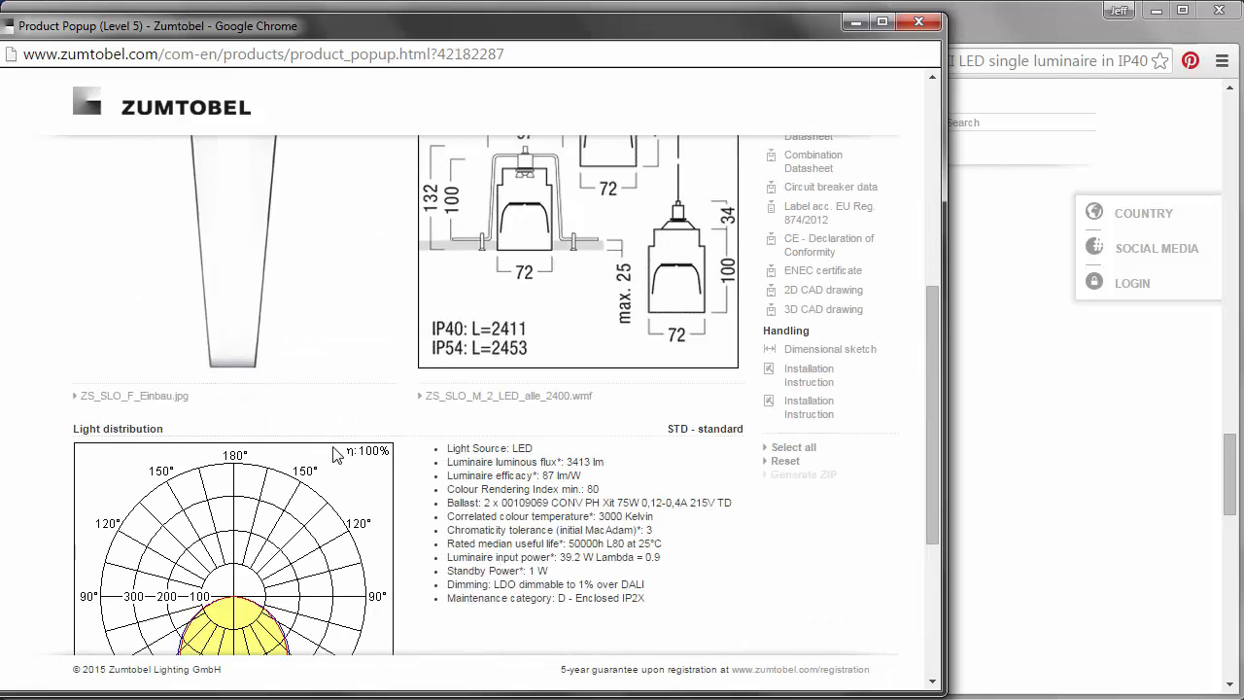
pyautogui.scroll(3, 600, 579)
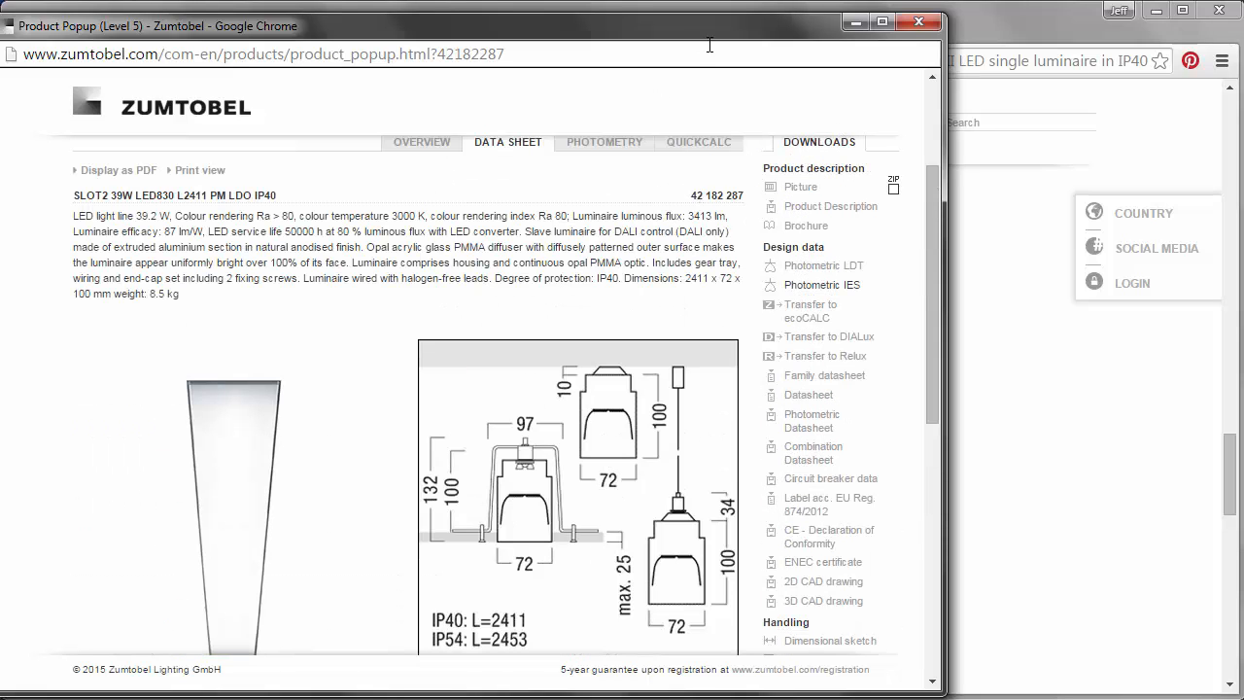
# Switch to the office model in Rhino, display the four-viewport layout and make the Top viewport active
pyautogui.click(856, 22)
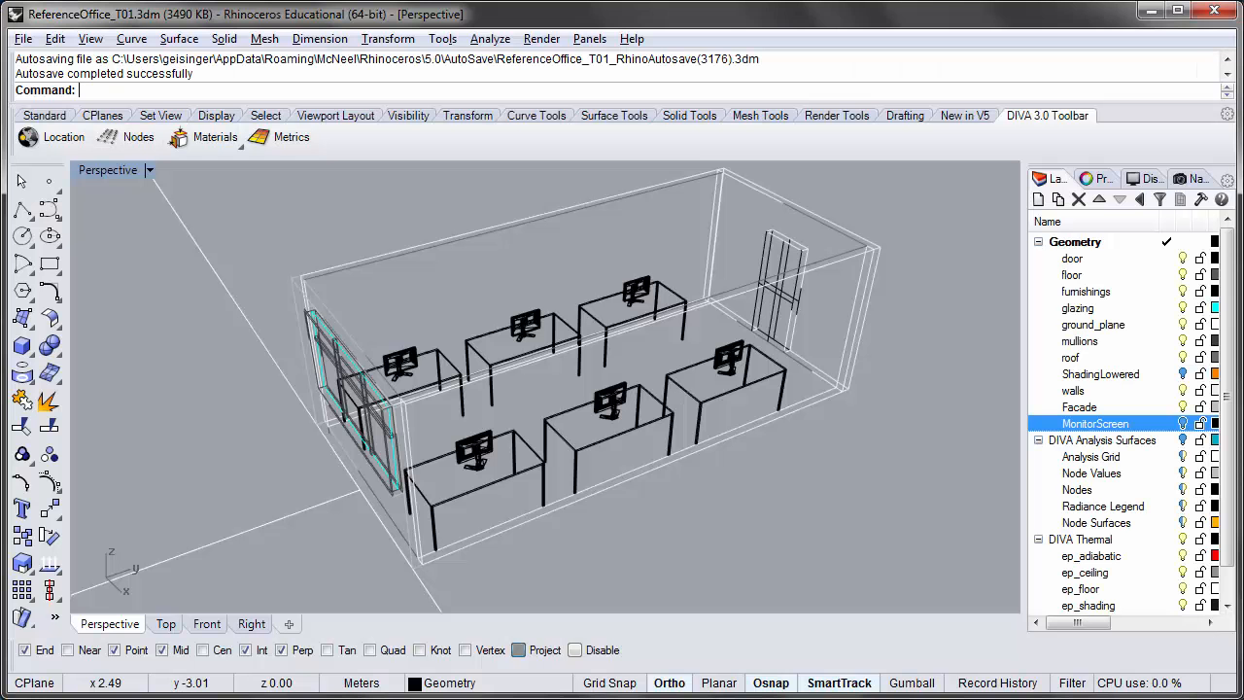
pyautogui.moveTo(251, 339); pyautogui.dragTo(142, 204, button='right')
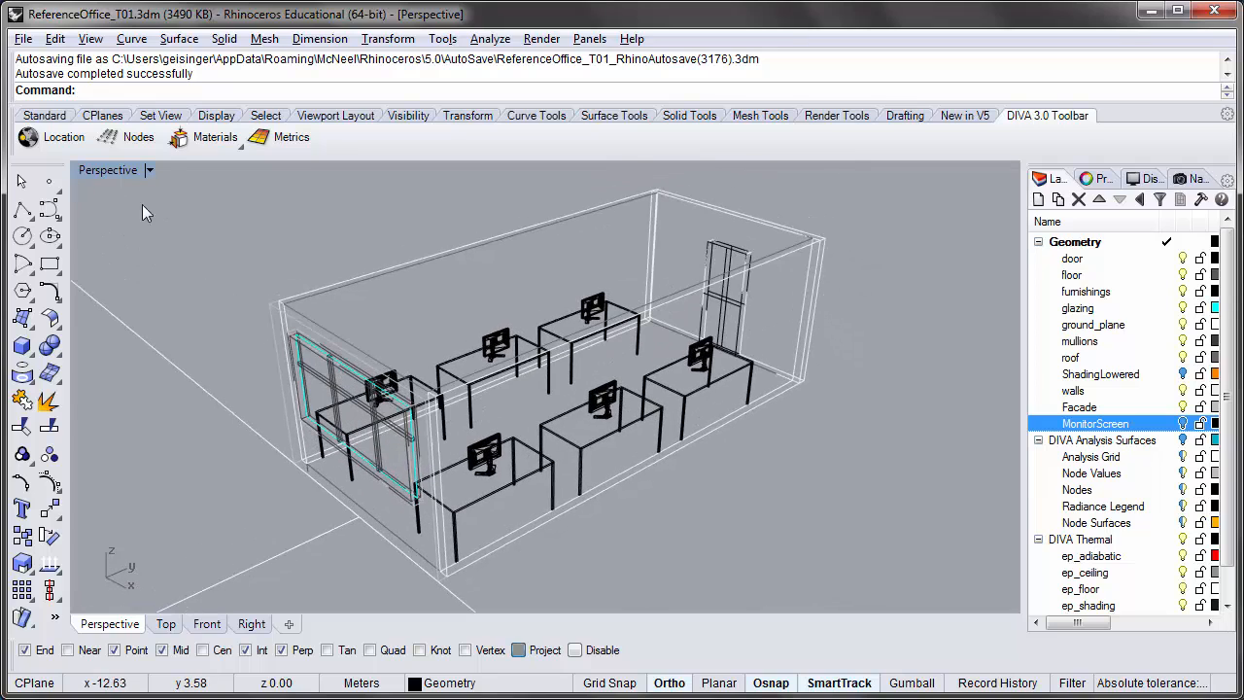
pyautogui.doubleClick(88, 169)
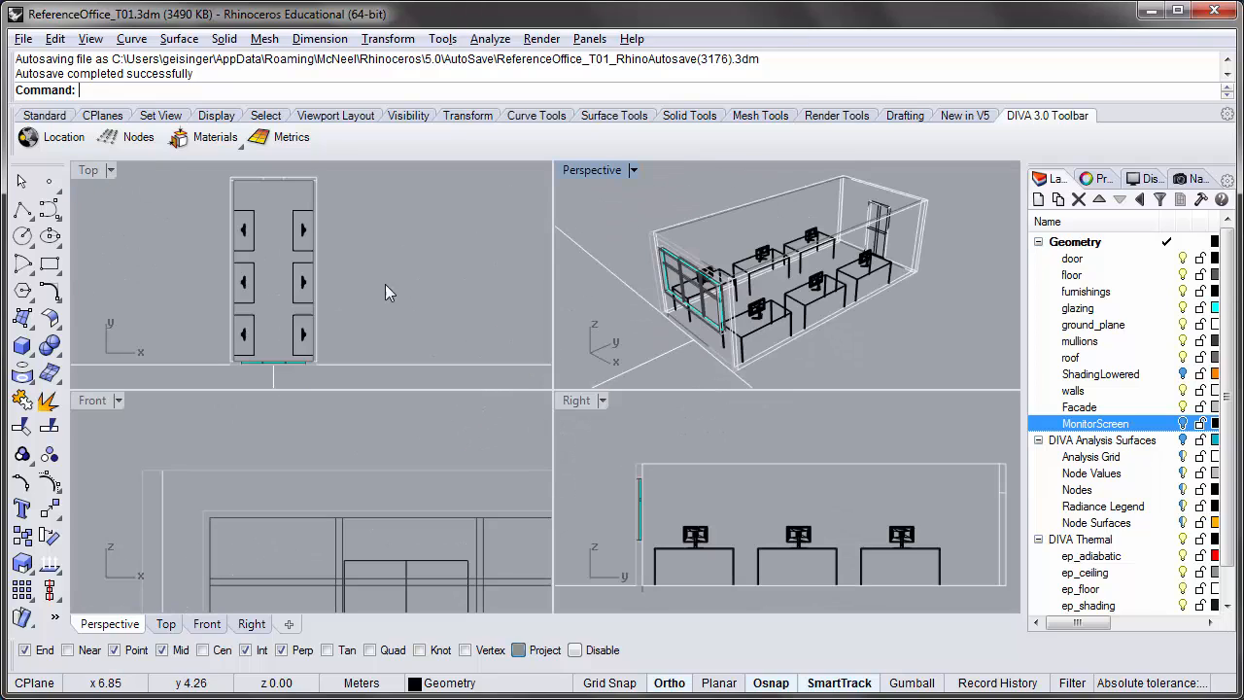
pyautogui.click(386, 230)
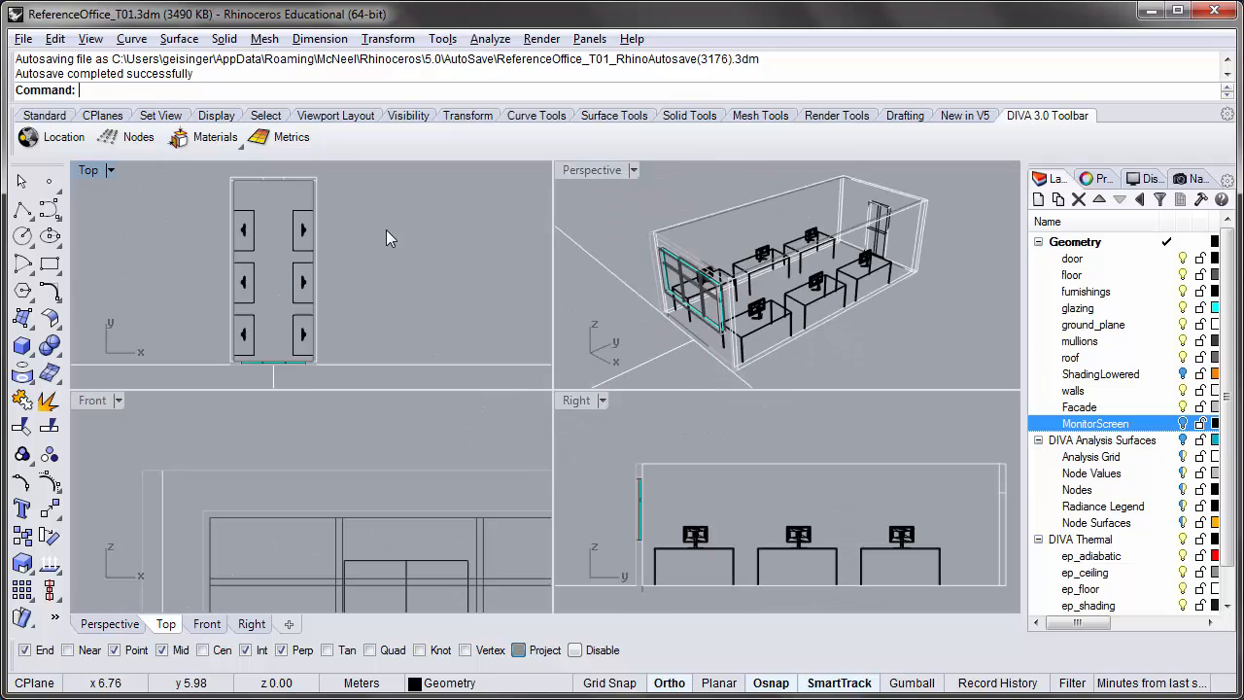
# Load the IES file 42182287_(STD).IES from the Downloads folder into DIVA and name the luminaire Slotlight_39W
pyautogui.click(240, 151)
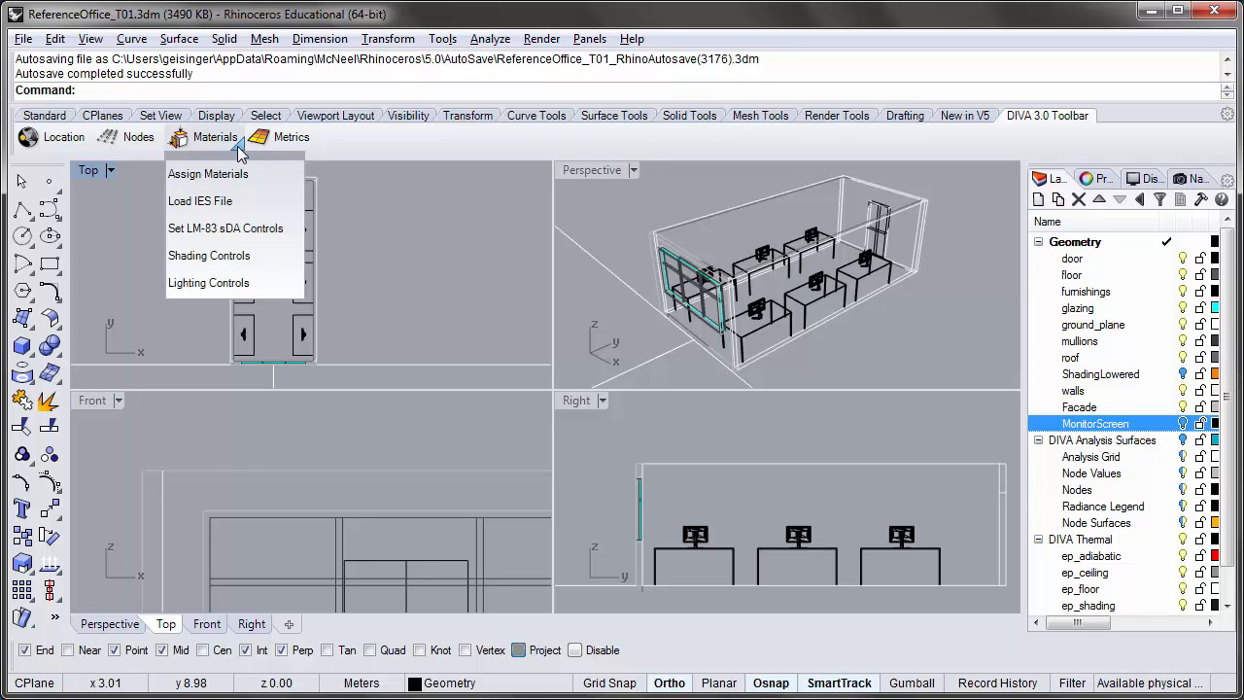
pyautogui.click(209, 201)
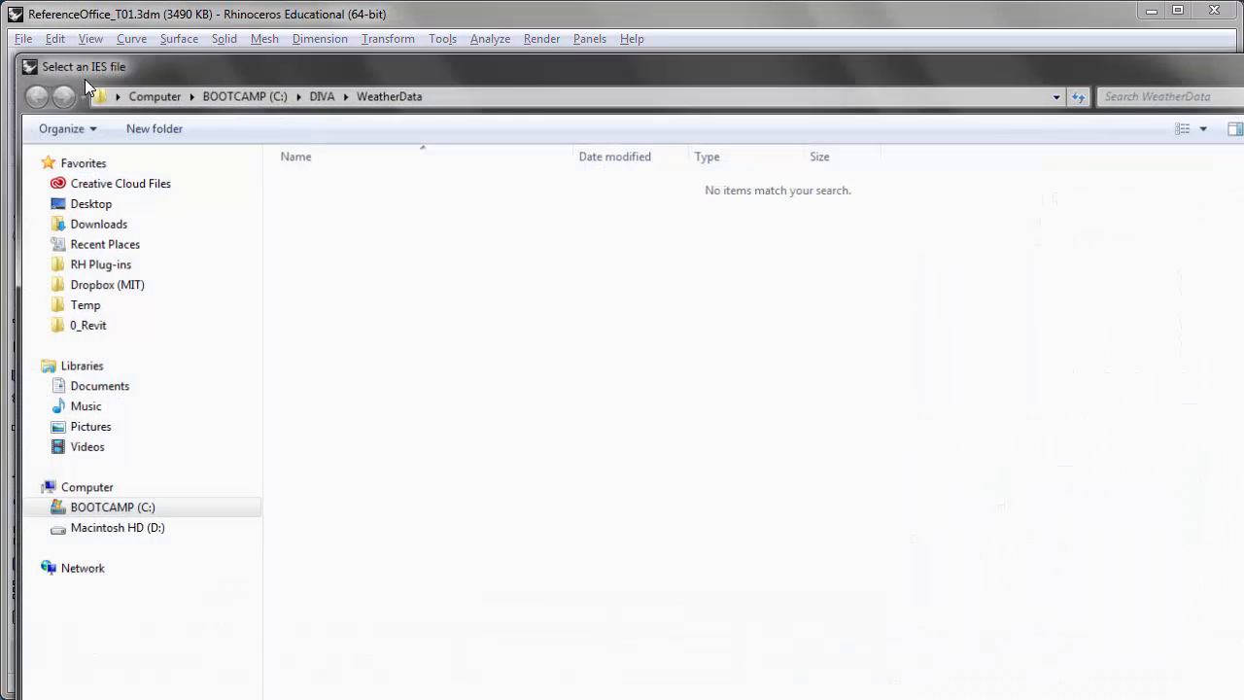
pyautogui.moveTo(235, 105); pyautogui.dragTo(227, 22)
pyautogui.moveTo(1242, 698); pyautogui.dragTo(1060, 627)
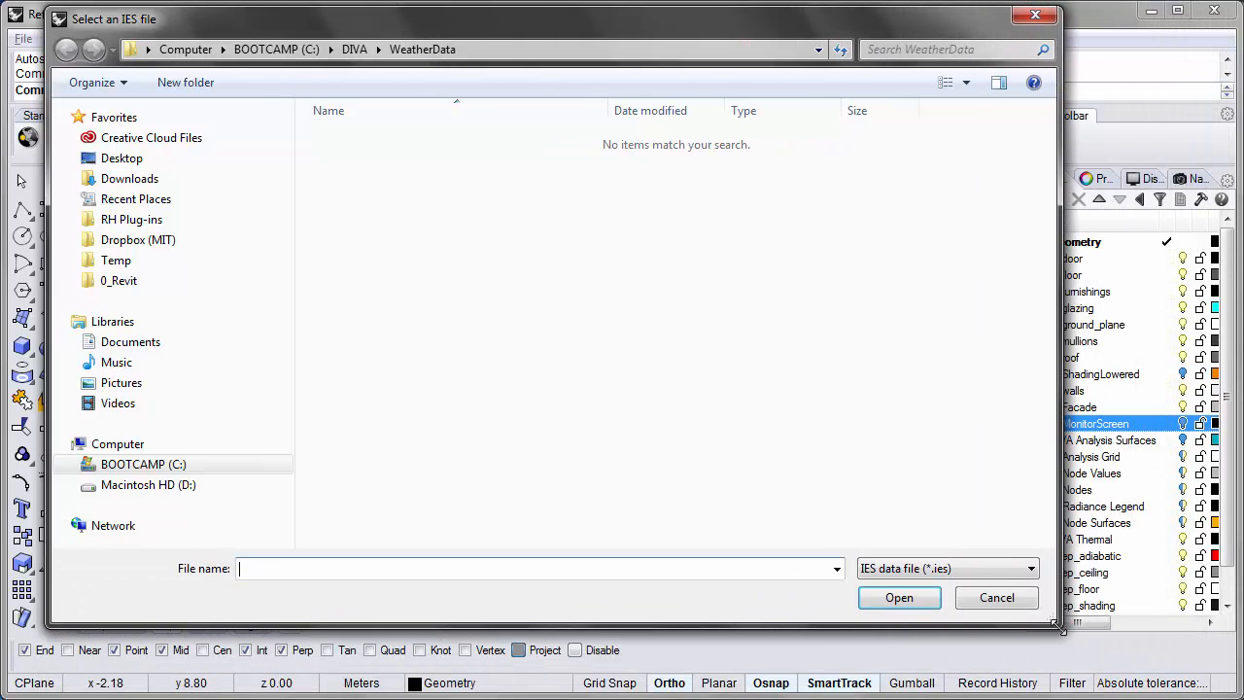
pyautogui.click(125, 187)
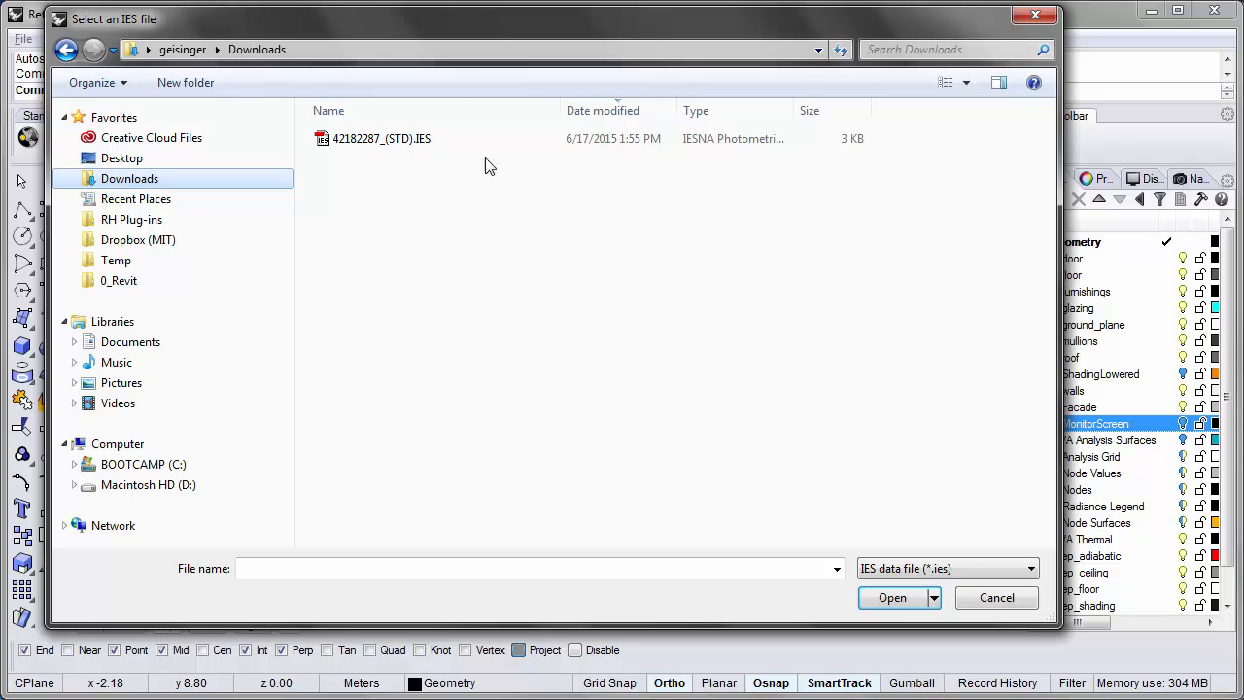
pyautogui.click(374, 146)
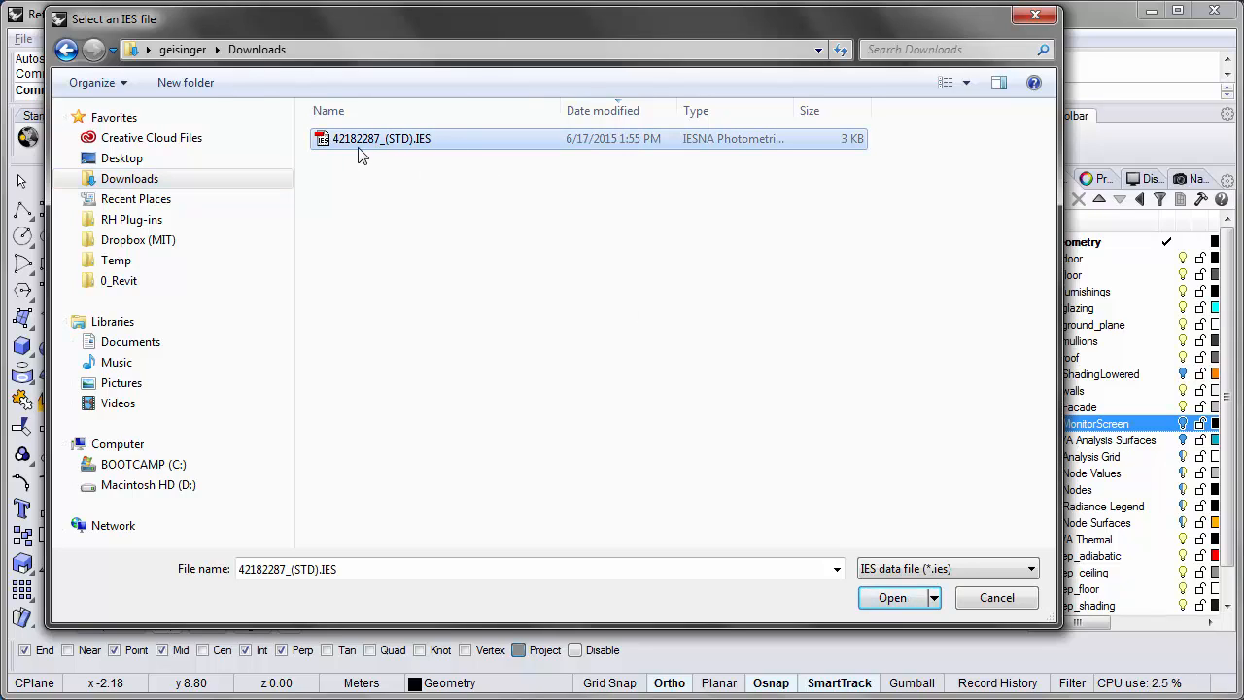
pyautogui.click(878, 600)
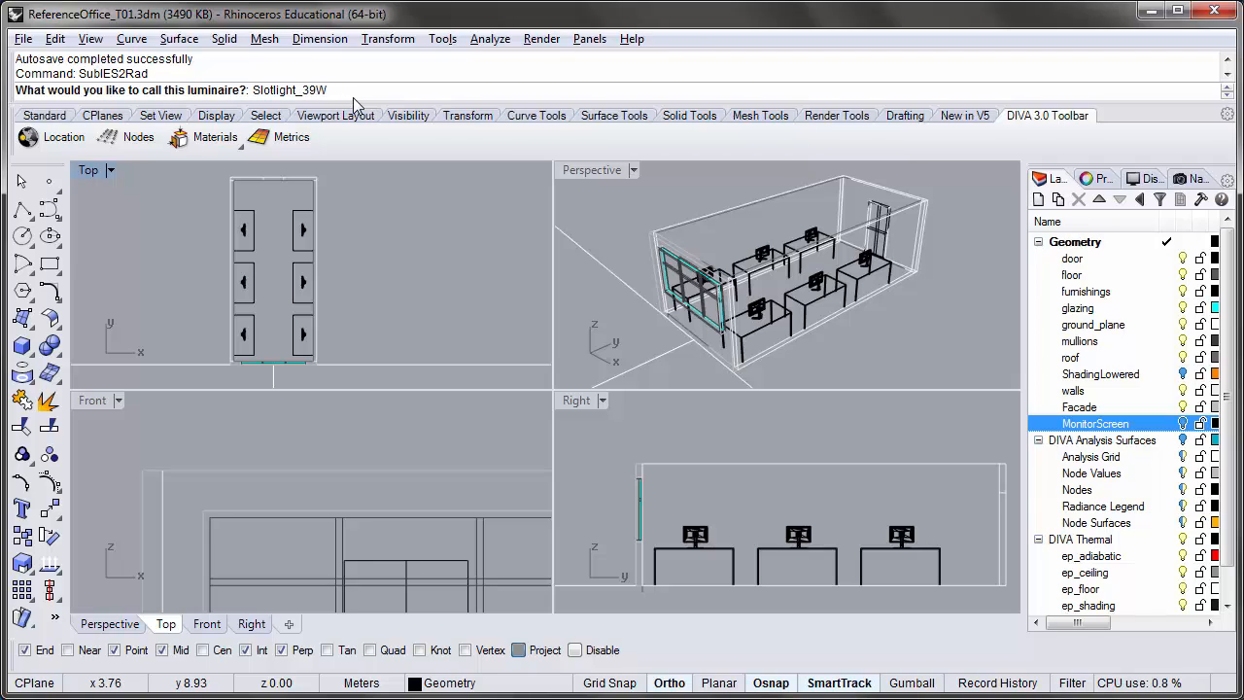
pyautogui.press('Return')
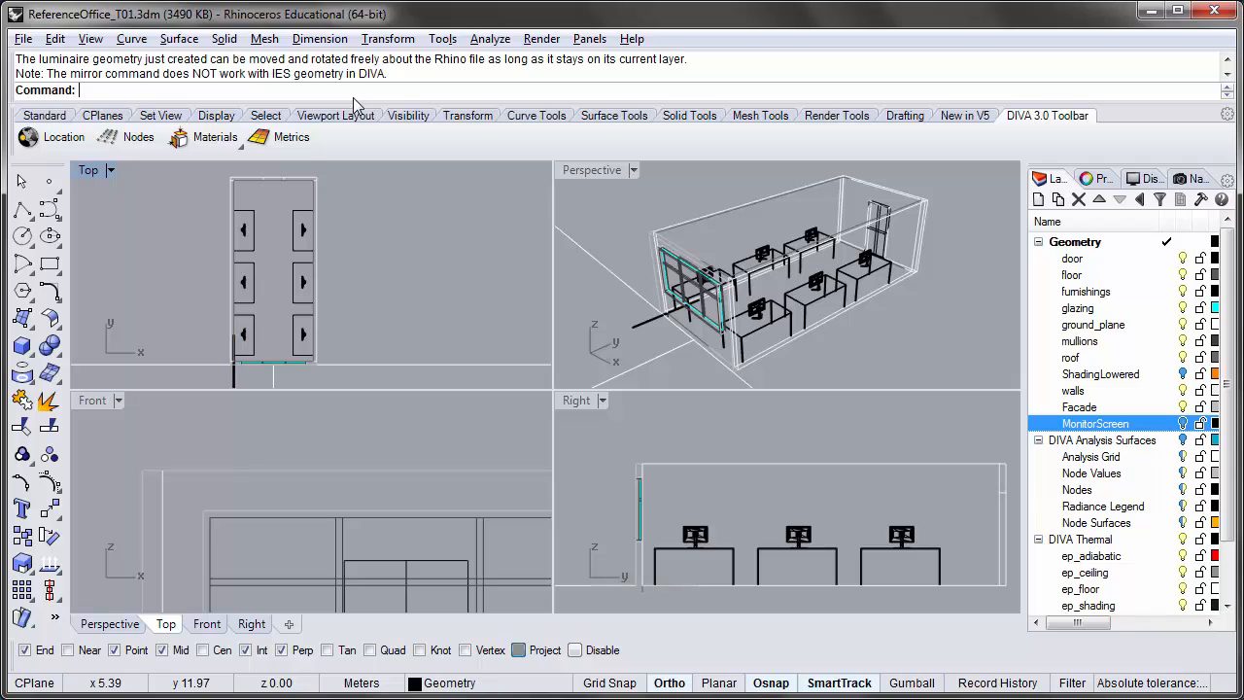
# Examine the newly created luminaire geometry and its location relative to the office in the Perspective and Top viewports
pyautogui.moveTo(366, 333); pyautogui.dragTo(381, 282, button='right')
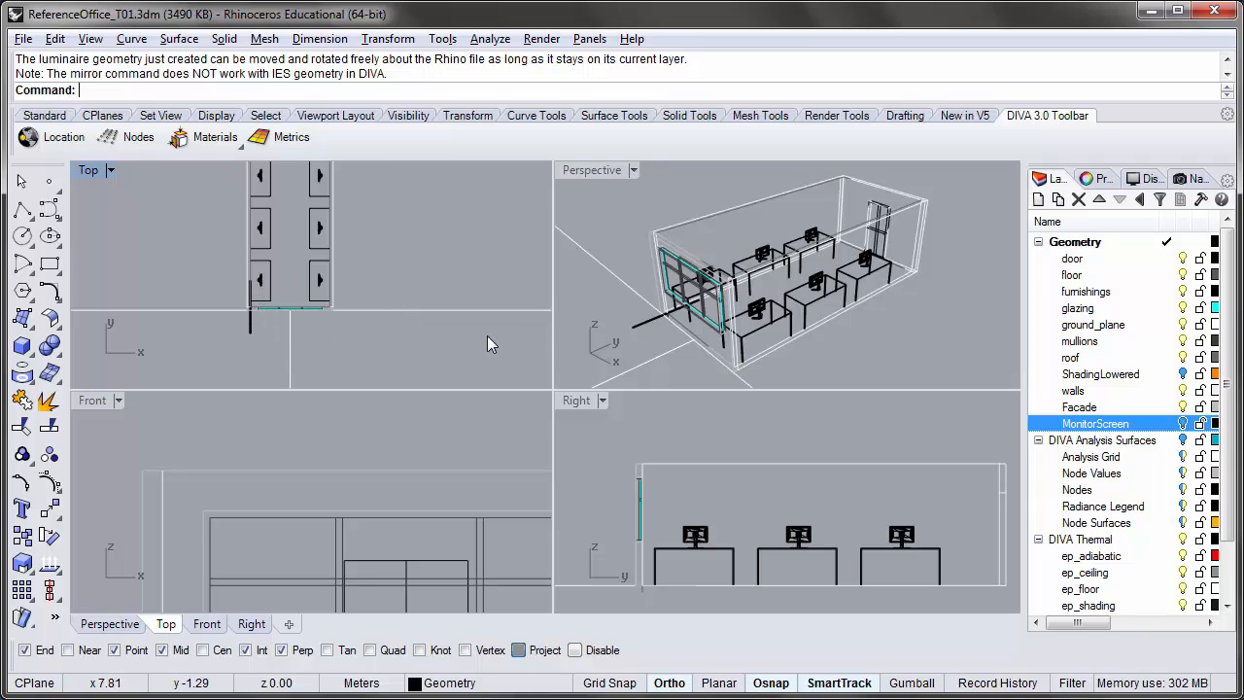
pyautogui.moveTo(696, 328); pyautogui.dragTo(779, 288, button='right')
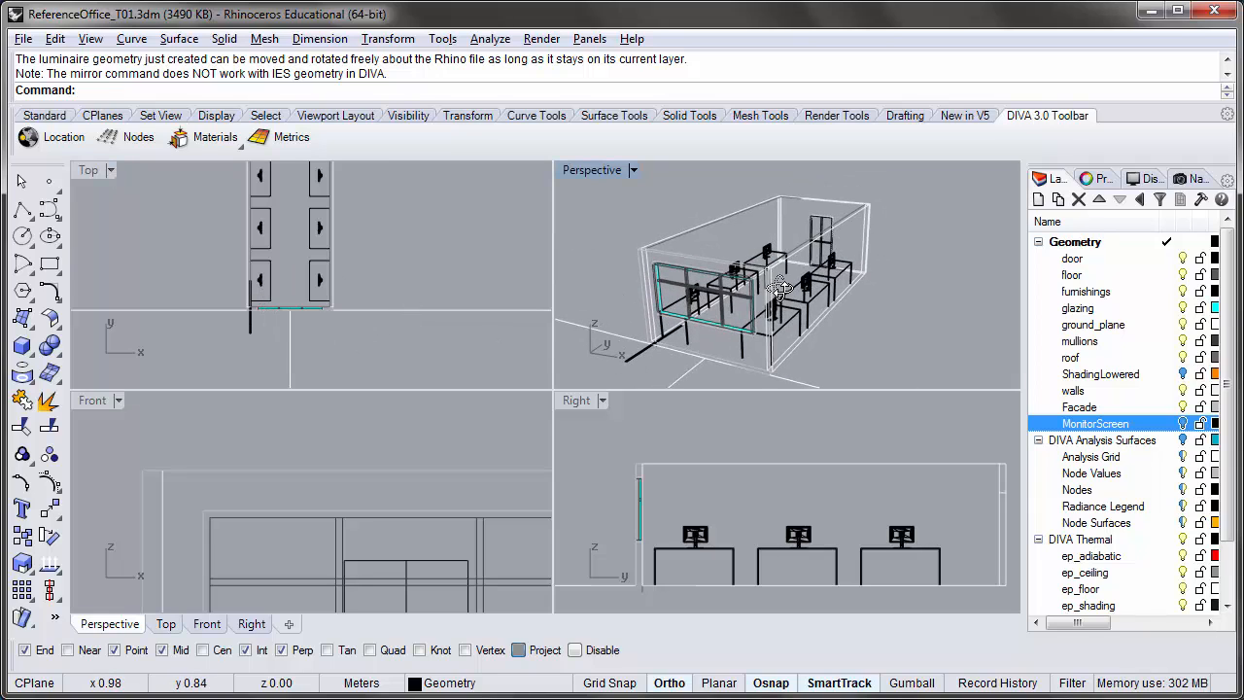
pyautogui.doubleClick(583, 170)
pyautogui.scroll(-2, 723, 343)
pyautogui.scroll(5, 586, 471)
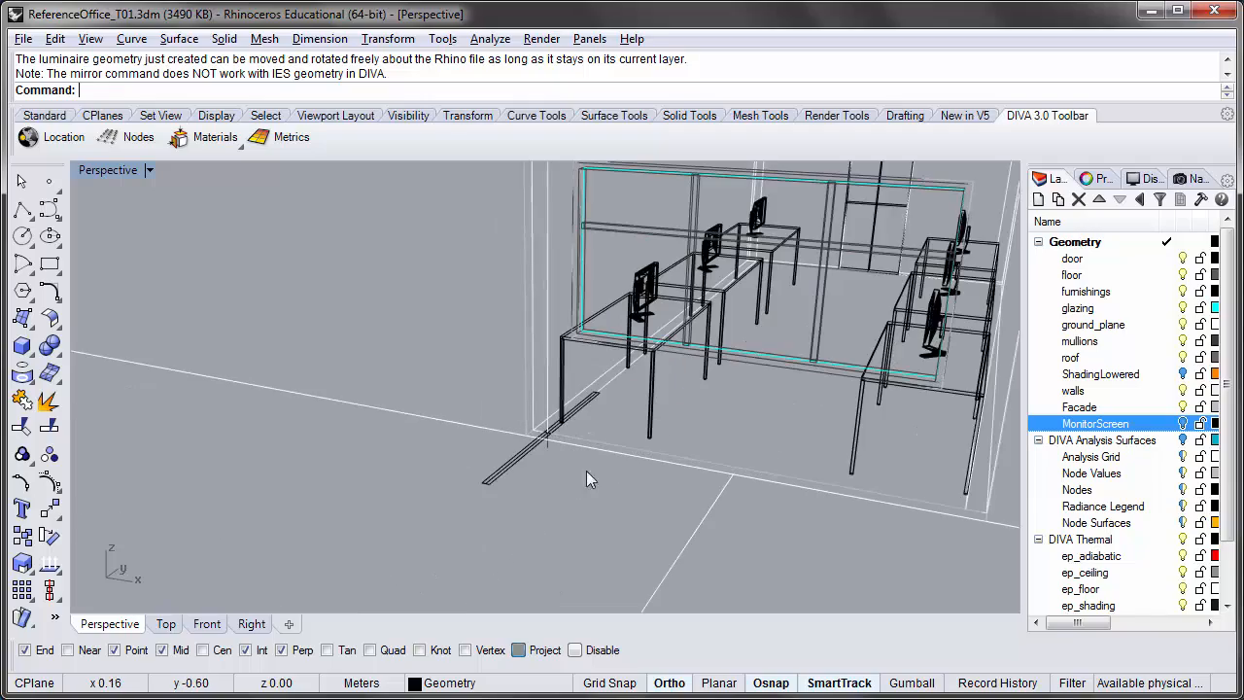
pyautogui.moveTo(621, 461); pyautogui.dragTo(602, 427, button='right')
pyautogui.doubleClick(106, 169)
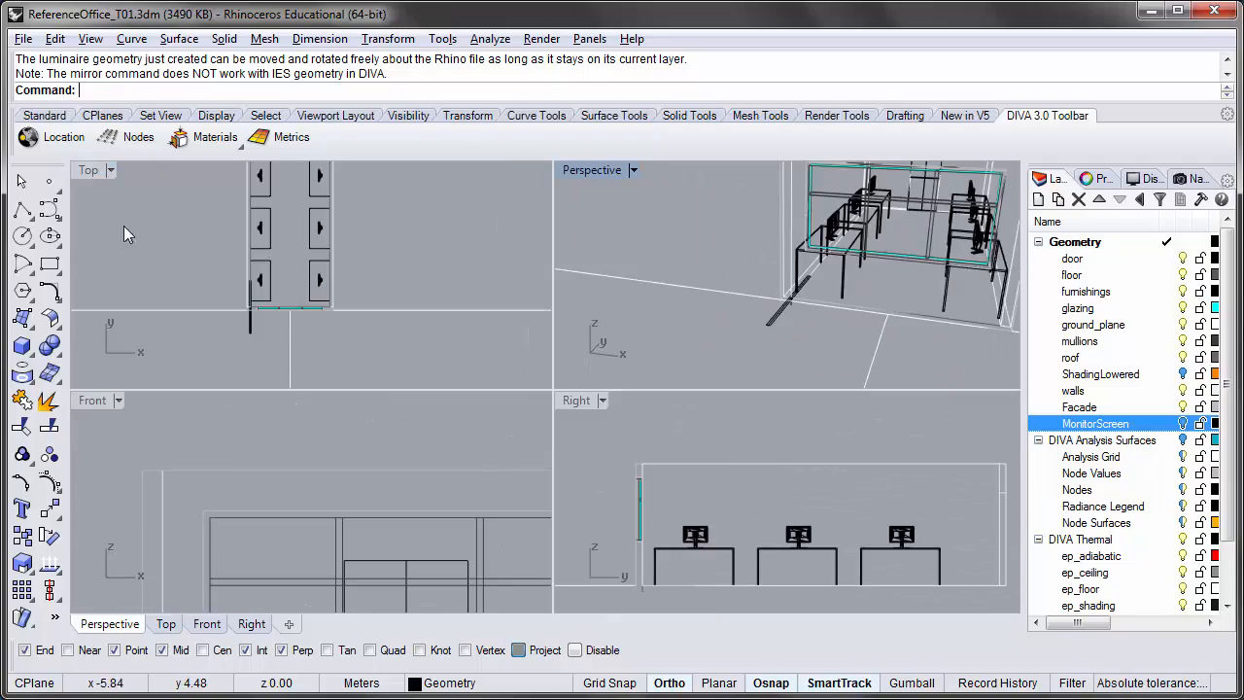
pyautogui.scroll(11, 164, 312)
pyautogui.moveTo(247, 309); pyautogui.dragTo(264, 340, button='right')
pyautogui.scroll(-16, 167, 345)
pyautogui.scroll(9, 350, 309)
pyautogui.scroll(-15, 354, 303)
pyautogui.scroll(8, 282, 344)
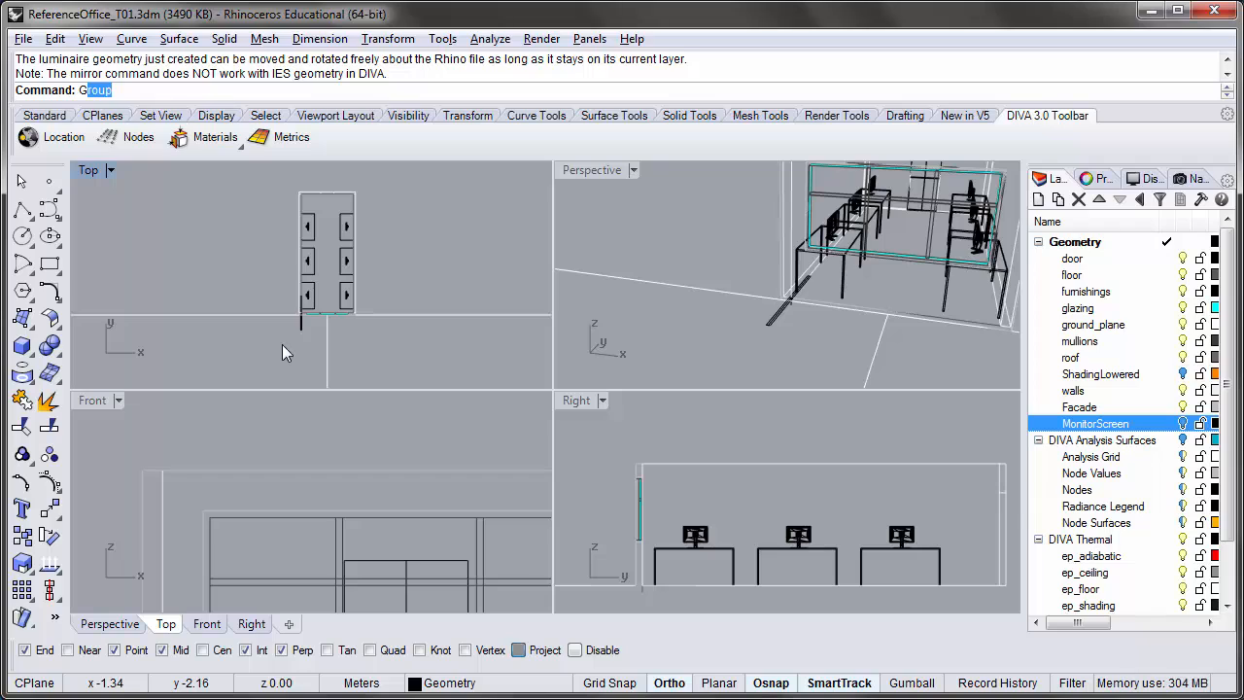
# Display the Top viewport's grid axes with the Grid command to check the origin, and hide them again
pyautogui.write('Gri')
pyautogui.press('Return')
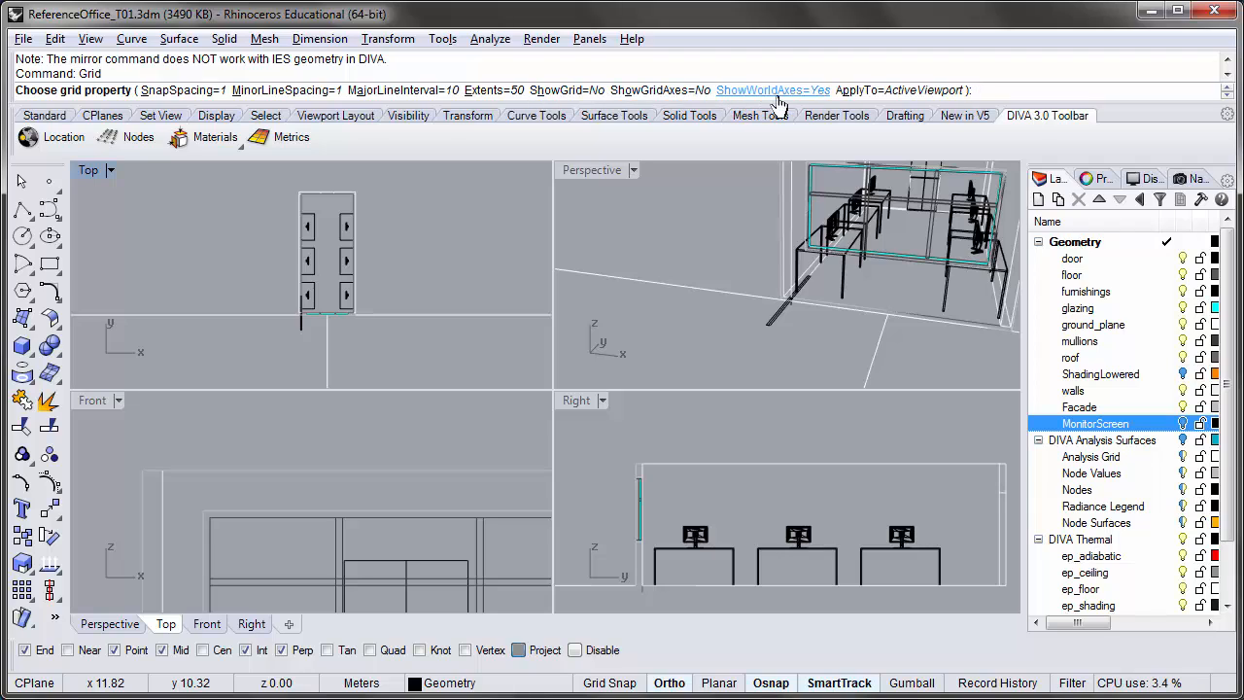
pyautogui.click(659, 90)
pyautogui.scroll(6, 278, 325)
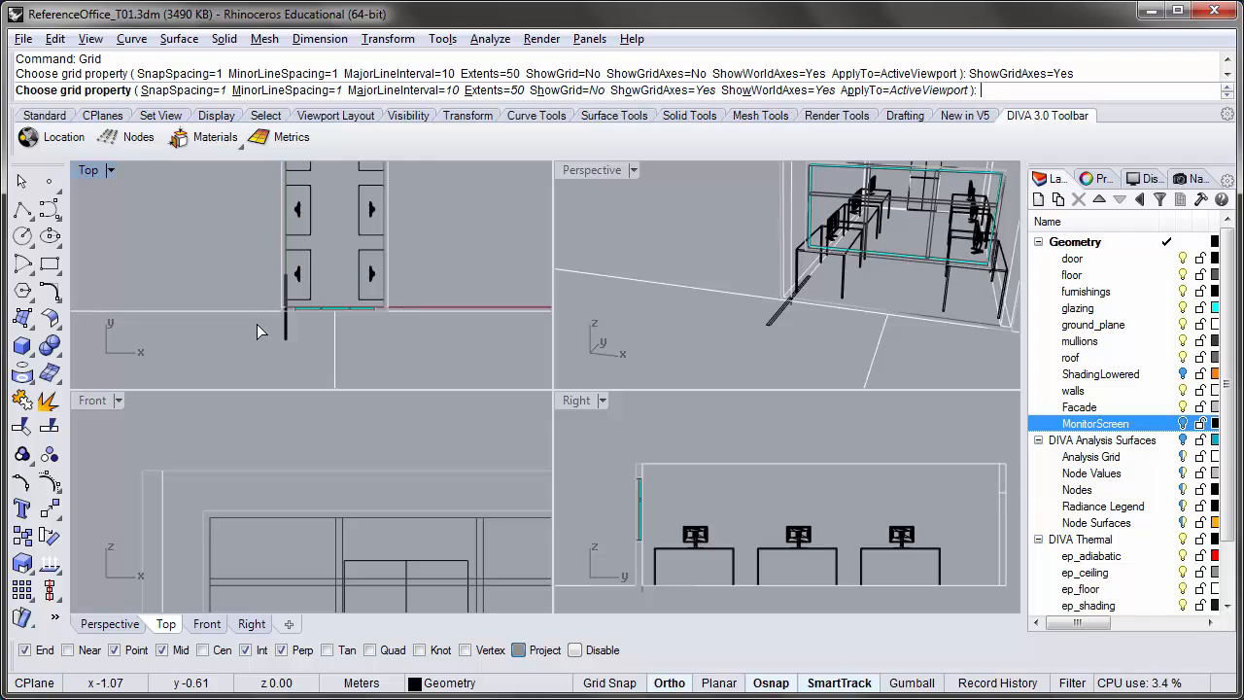
pyautogui.scroll(-3, 292, 293)
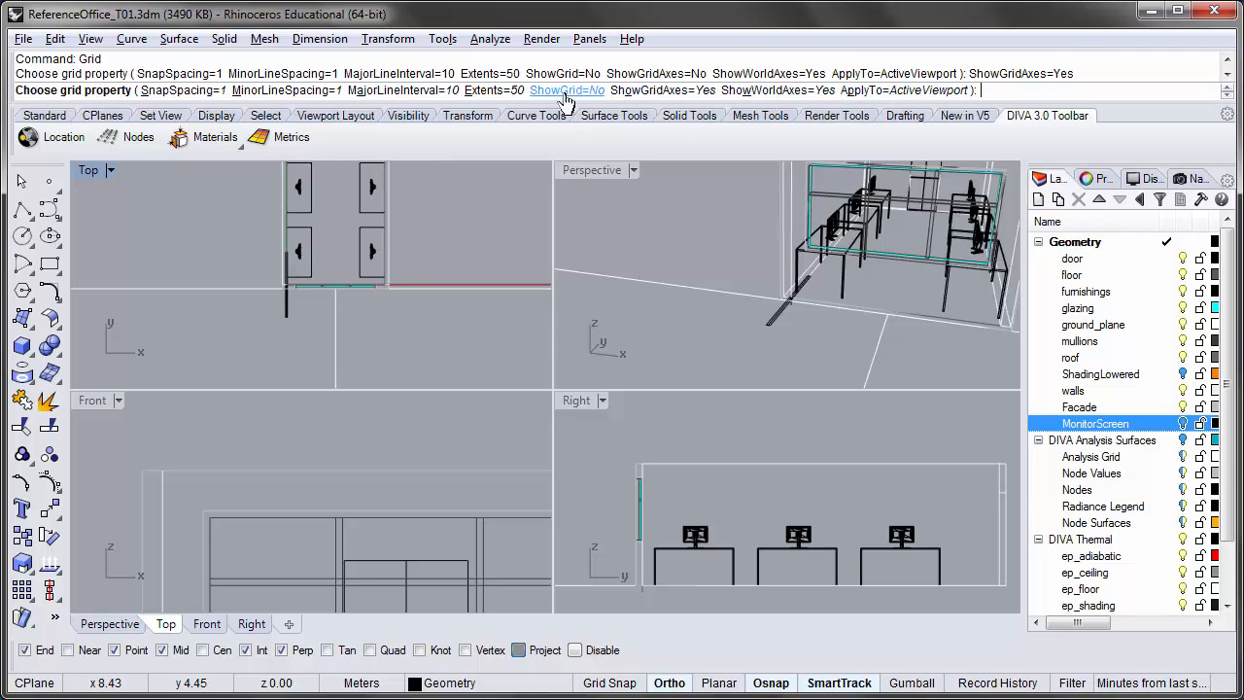
pyautogui.click(661, 89)
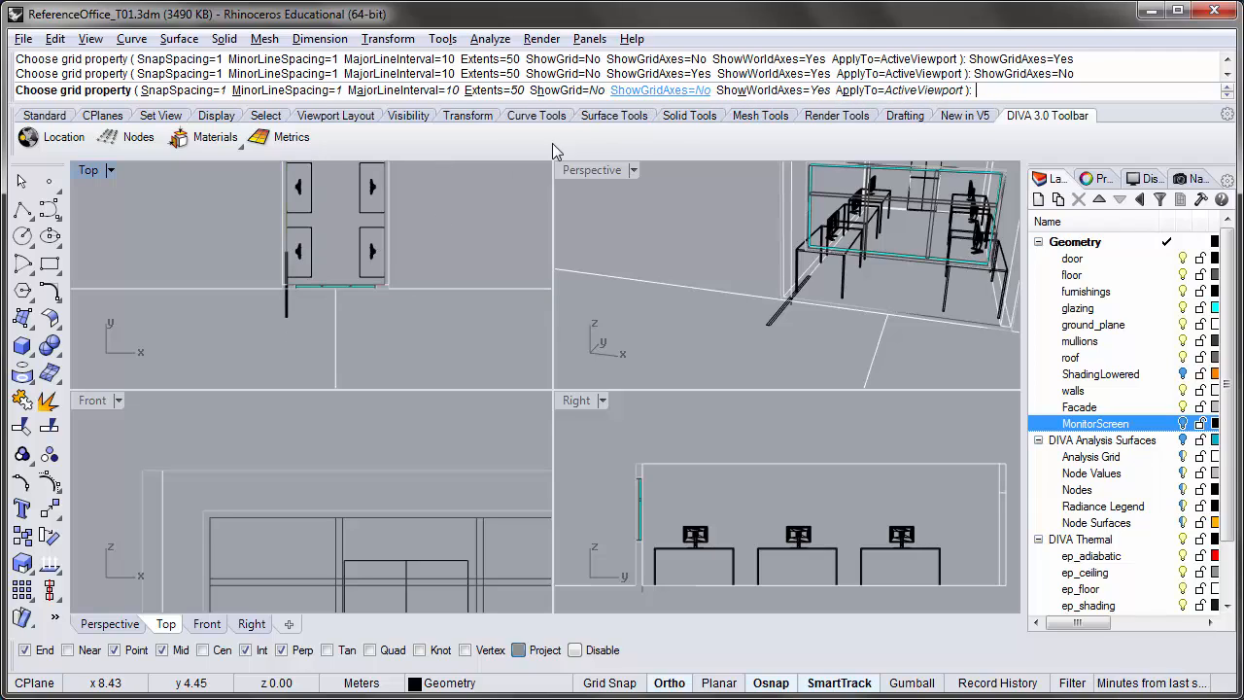
pyautogui.scroll(-2, 305, 269)
pyautogui.scroll(-2, 213, 283)
pyautogui.press('Return')
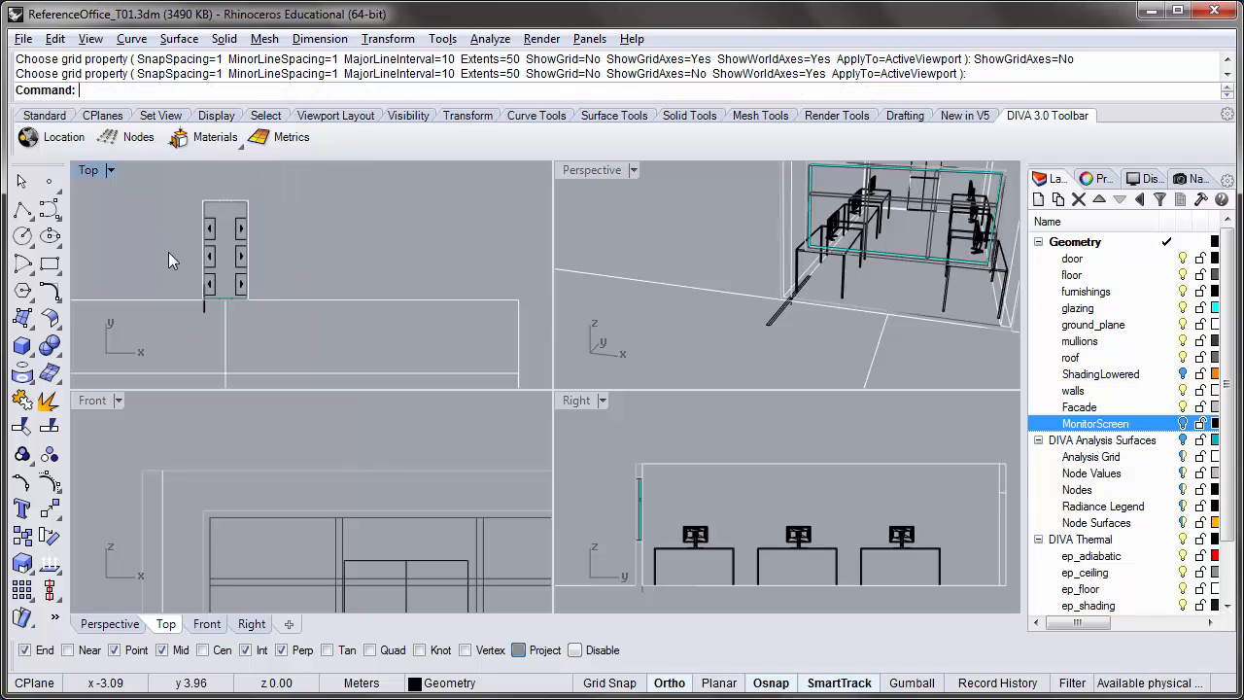
# Read the notes on moving, rotating and mirroring the luminaire geometry in the command history, and close it
pyautogui.press('F2')
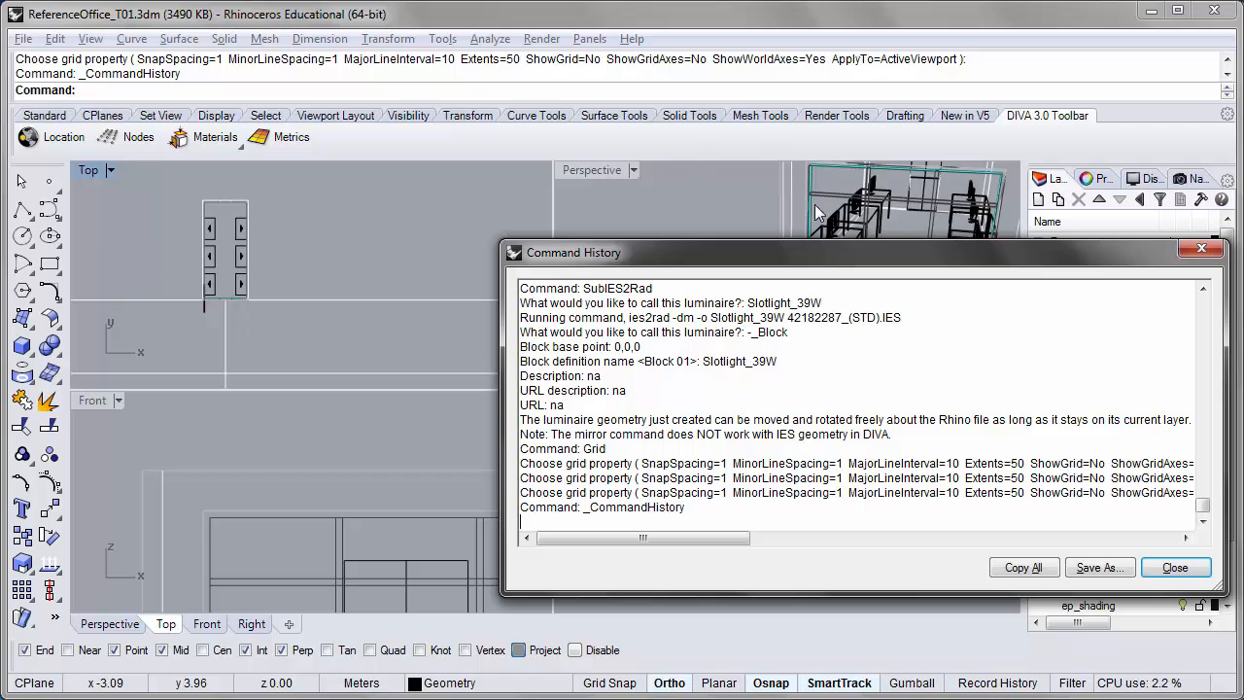
pyautogui.moveTo(767, 246); pyautogui.dragTo(546, 239)
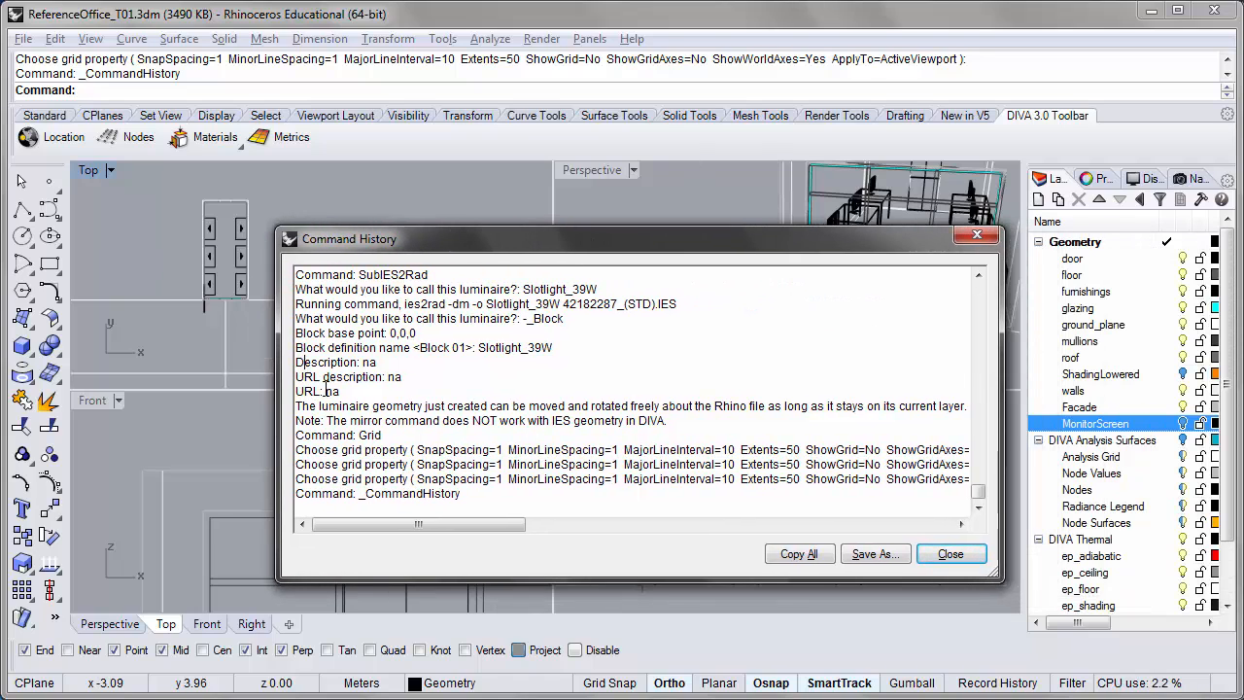
pyautogui.moveTo(326, 390); pyautogui.dragTo(548, 439)
pyautogui.click(636, 430)
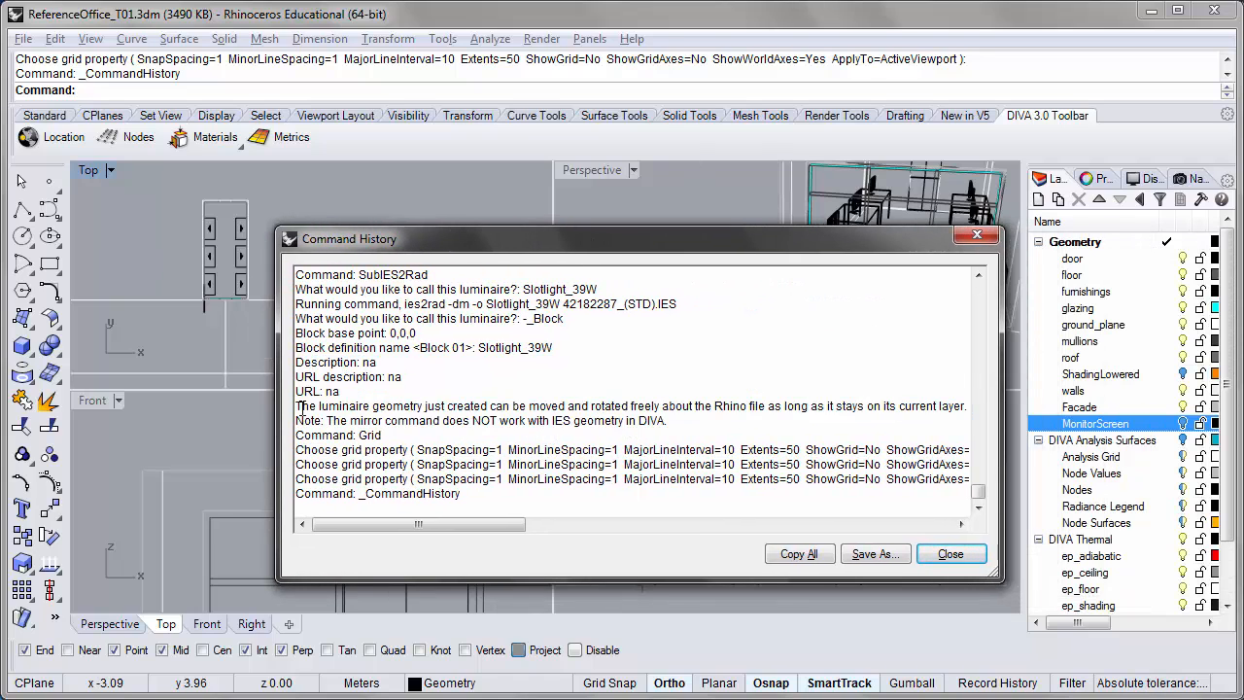
pyautogui.moveTo(301, 408); pyautogui.dragTo(689, 417)
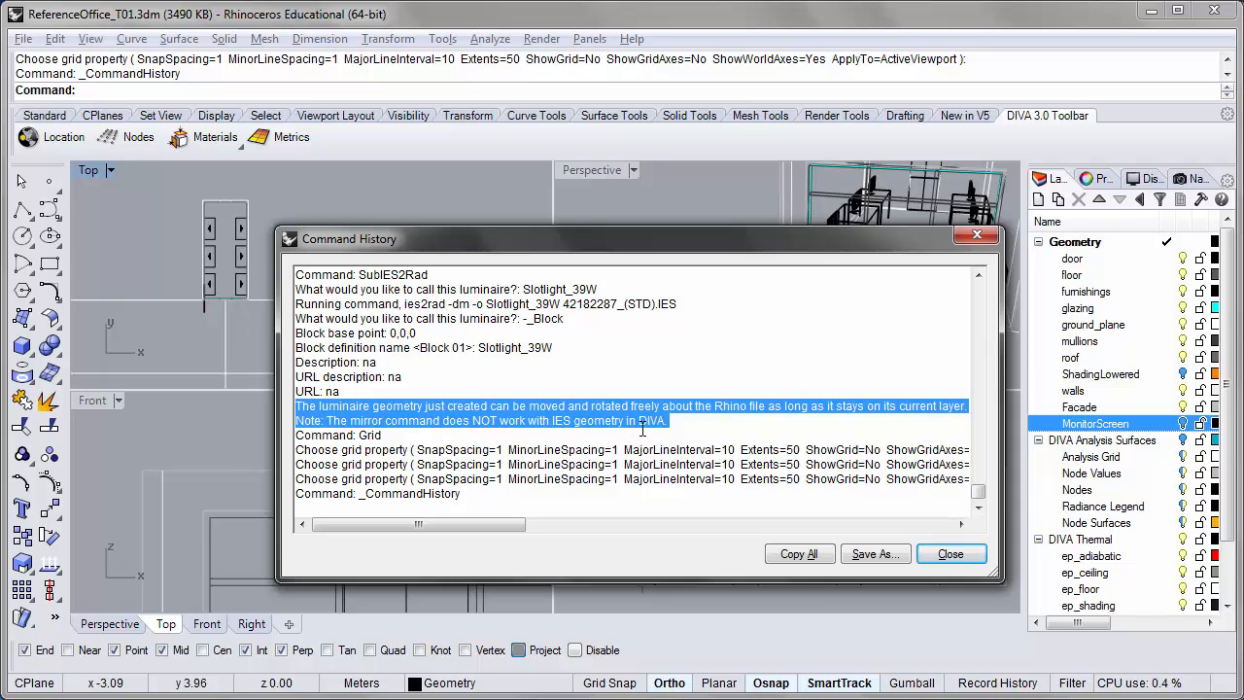
pyautogui.click(950, 554)
# Select the luminaire block at the room's corner and examine it in the Perspective viewport
pyautogui.scroll(-2, 1230, 393)
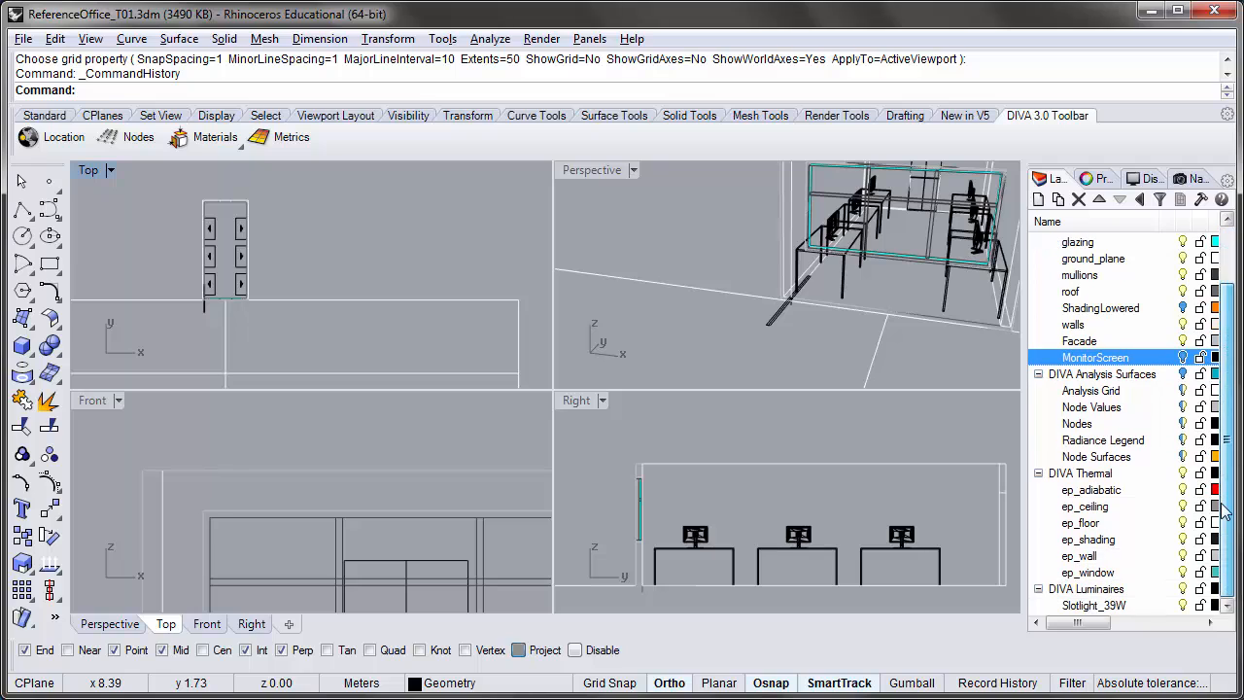
pyautogui.moveTo(281, 311); pyautogui.dragTo(333, 297, button='right')
pyautogui.moveTo(833, 303); pyautogui.dragTo(801, 339, button='right')
pyautogui.scroll(5, 801, 338)
pyautogui.click(745, 285)
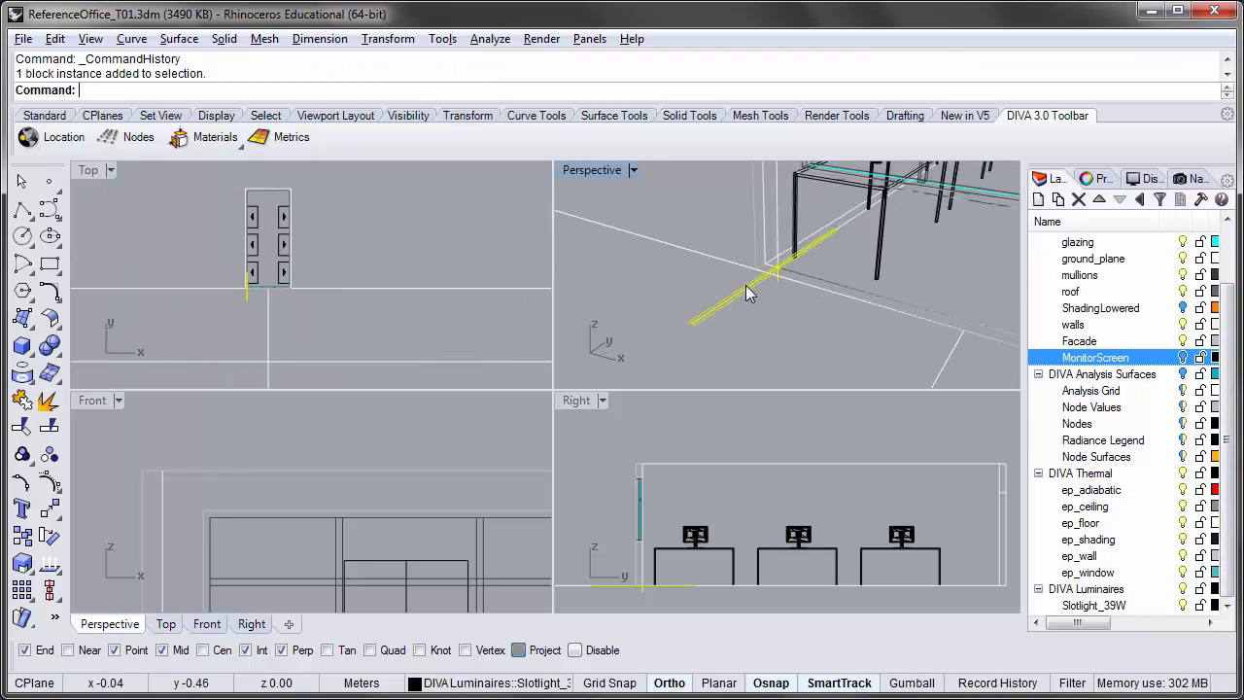
pyautogui.scroll(-2, 725, 284)
pyautogui.scroll(4, 721, 283)
pyautogui.scroll(-3, 704, 277)
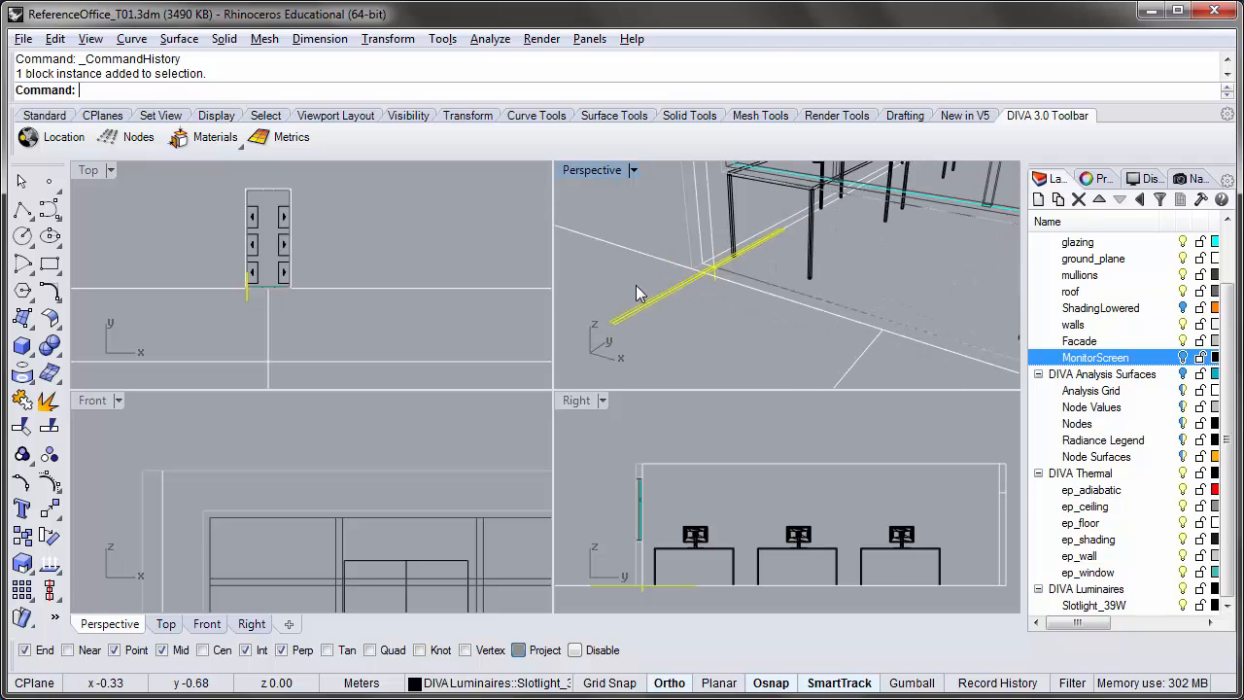
pyautogui.moveTo(613, 304); pyautogui.dragTo(659, 307, button='right')
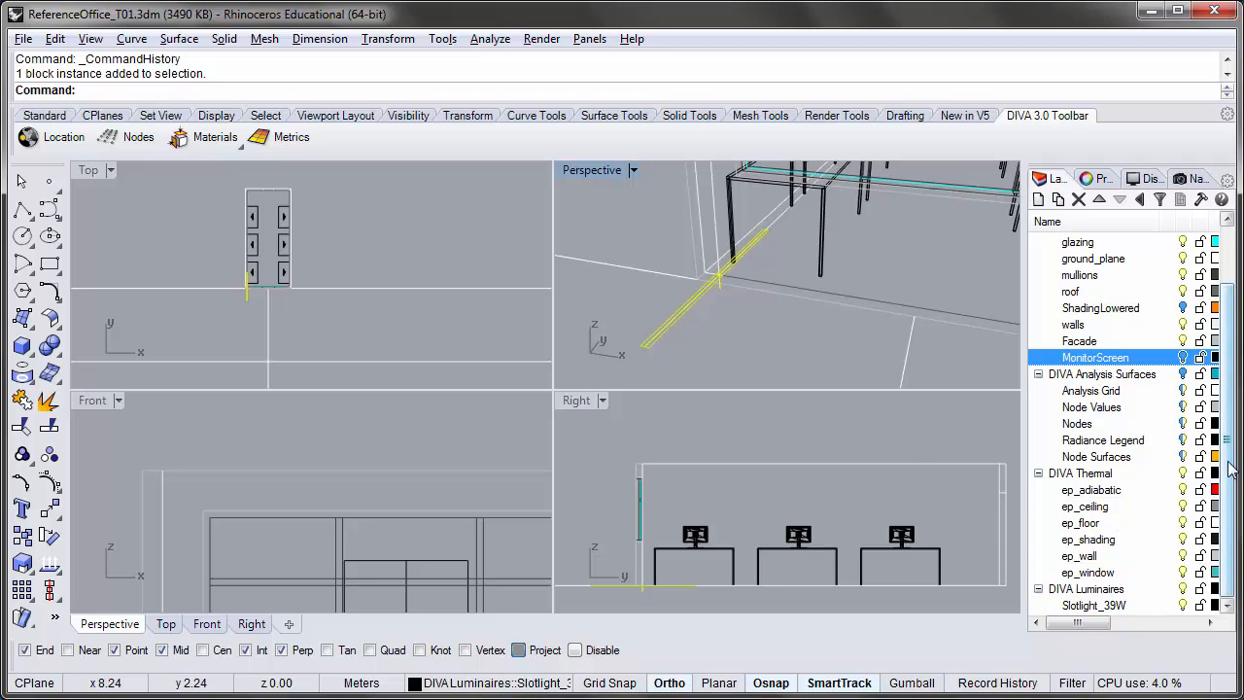
# Highlight the DIVA Luminaires layer and its Slotlight_39W sublayer, and deselect the luminaire block
pyautogui.click(1087, 590)
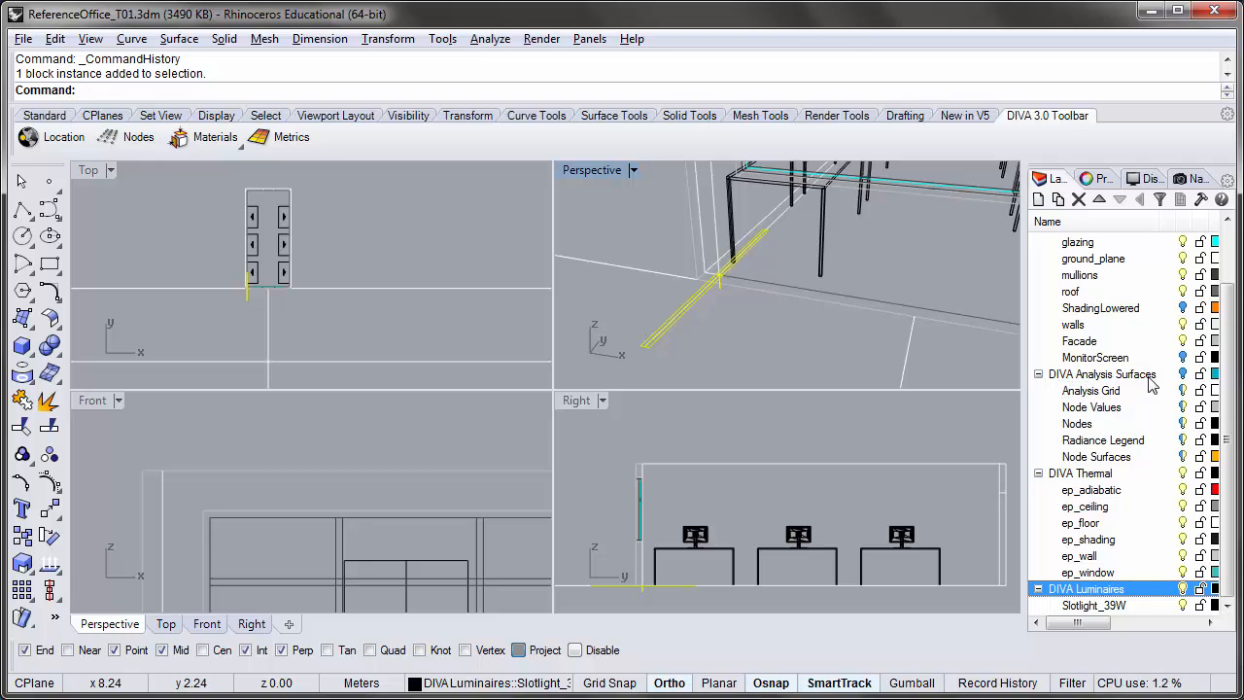
pyautogui.click(1098, 604)
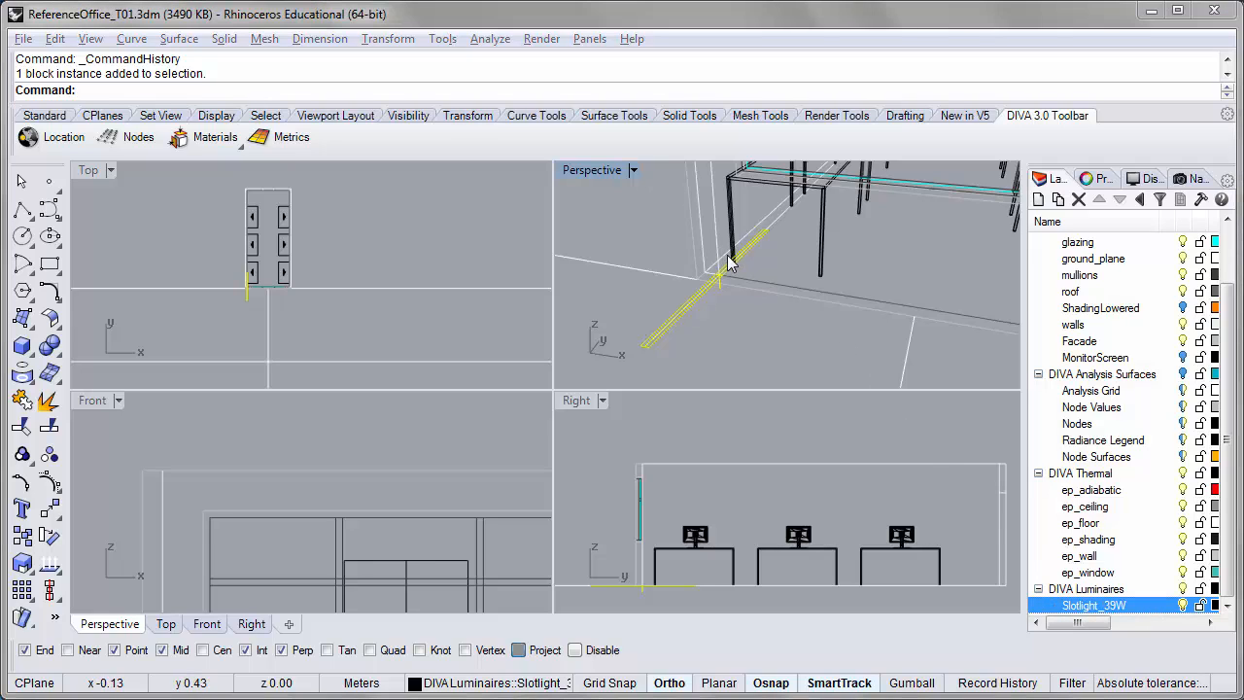
pyautogui.moveTo(765, 286); pyautogui.dragTo(740, 298, button='right')
pyautogui.click(731, 314)
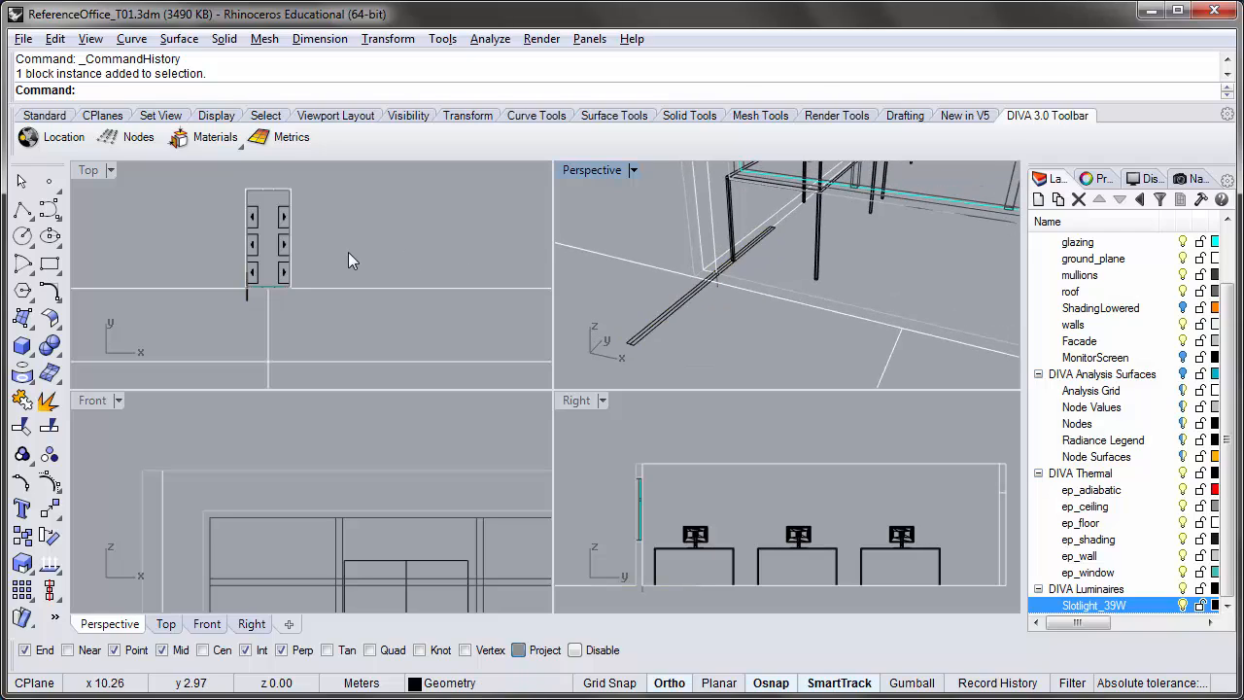
# Rotate the luminaire block 90 degrees clockwise in plan about its end corner outside the room, so it runs parallel to the facade
pyautogui.scroll(6, 225, 269)
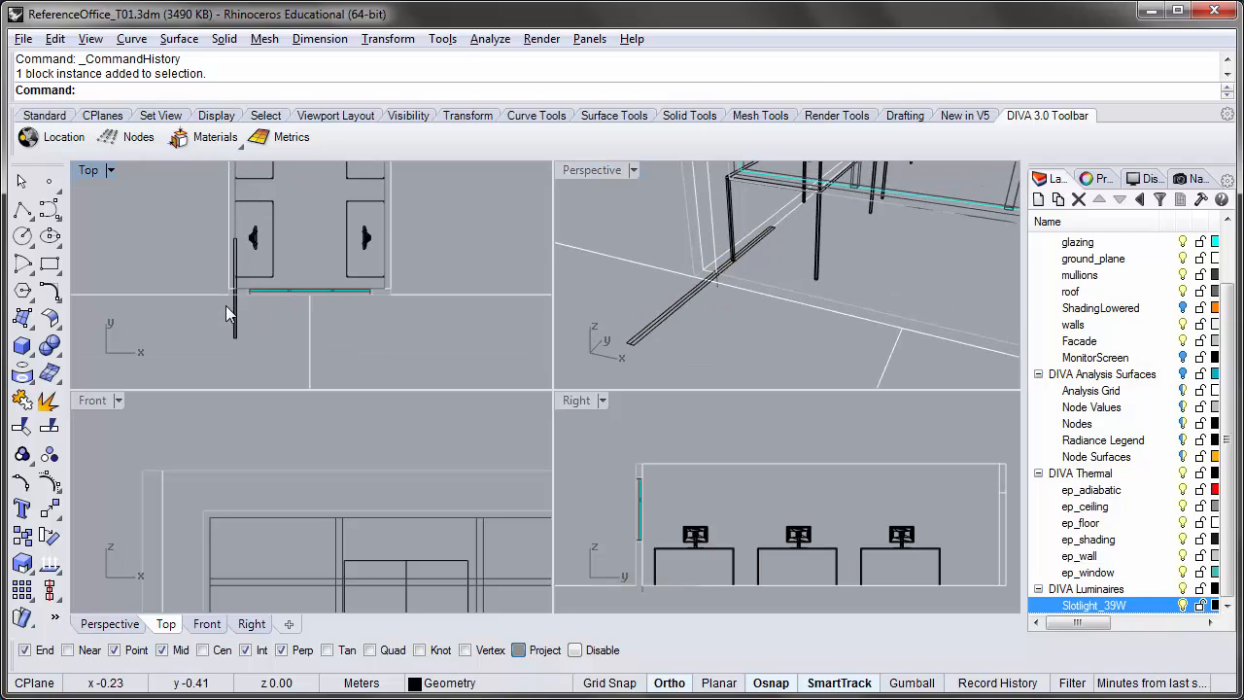
pyautogui.scroll(-4, 225, 312)
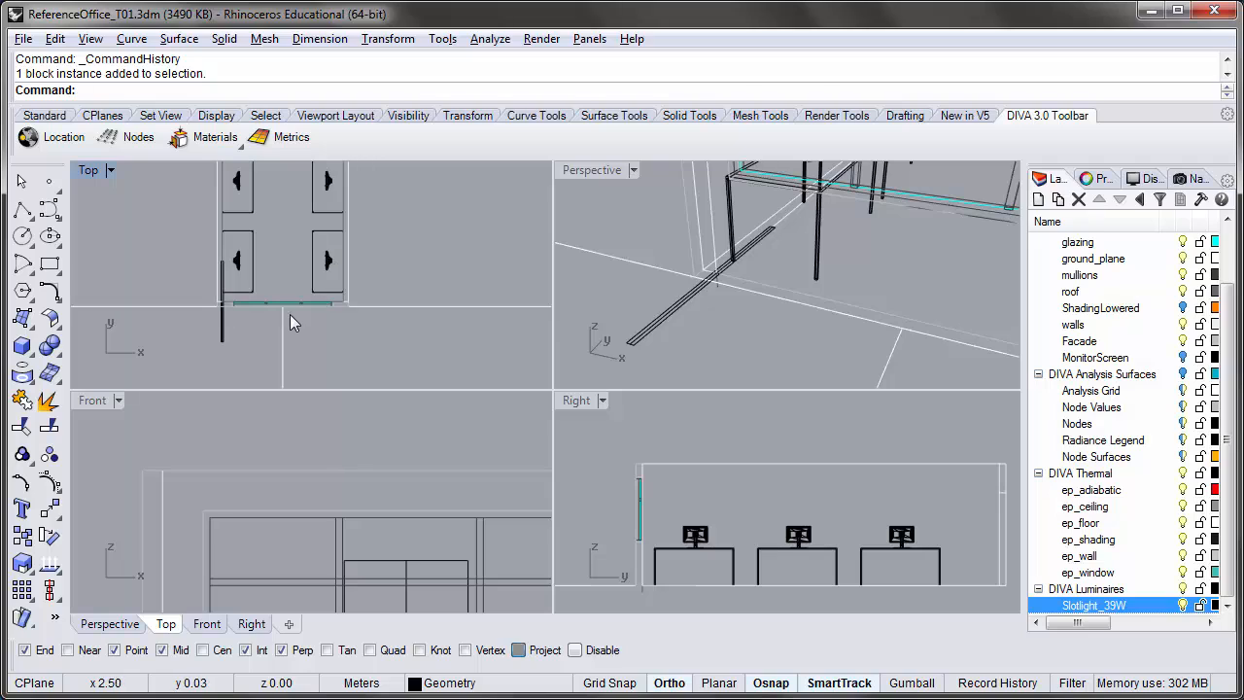
pyautogui.moveTo(289, 314); pyautogui.dragTo(307, 309, button='right')
pyautogui.scroll(-4, 247, 462)
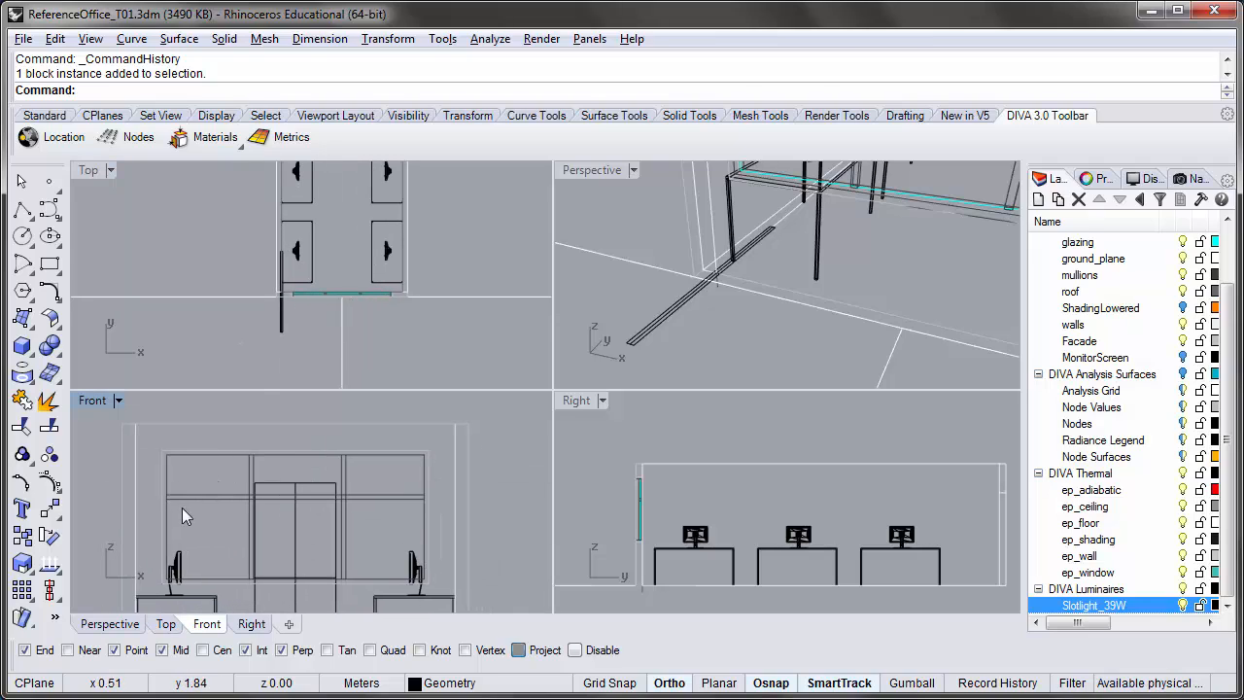
pyautogui.moveTo(257, 311); pyautogui.dragTo(243, 314, button='right')
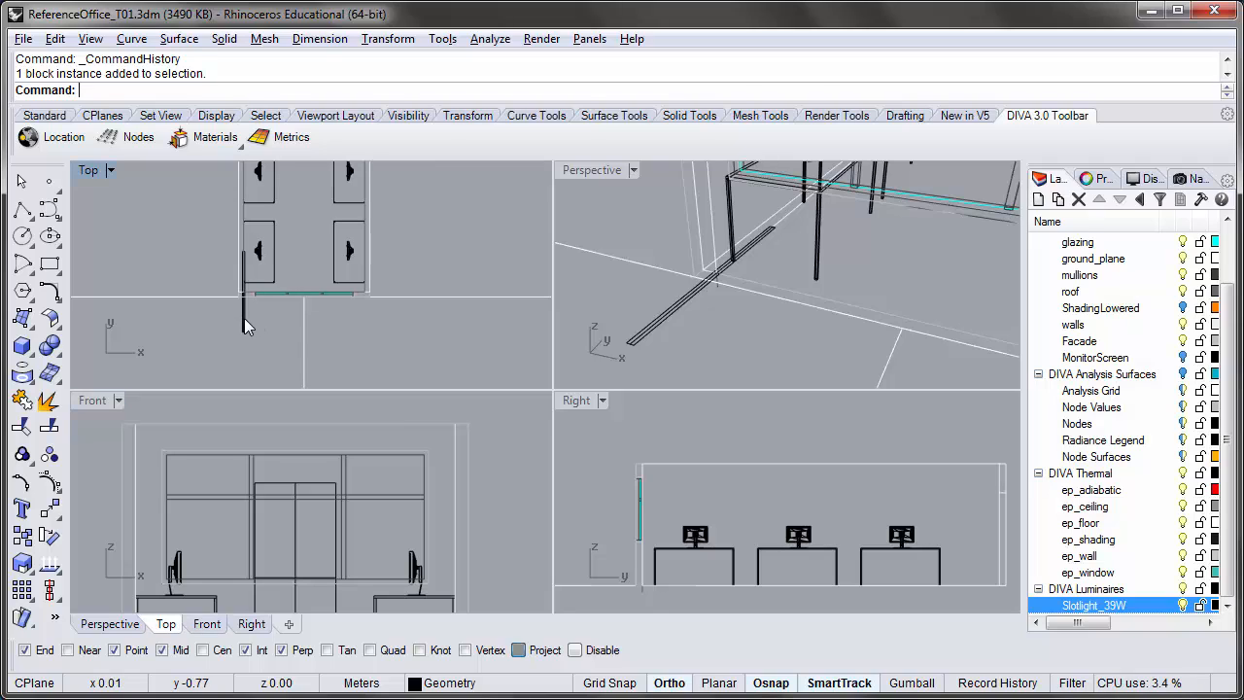
pyautogui.click(244, 324)
pyautogui.scroll(3, 243, 335)
pyautogui.write('Rotate')
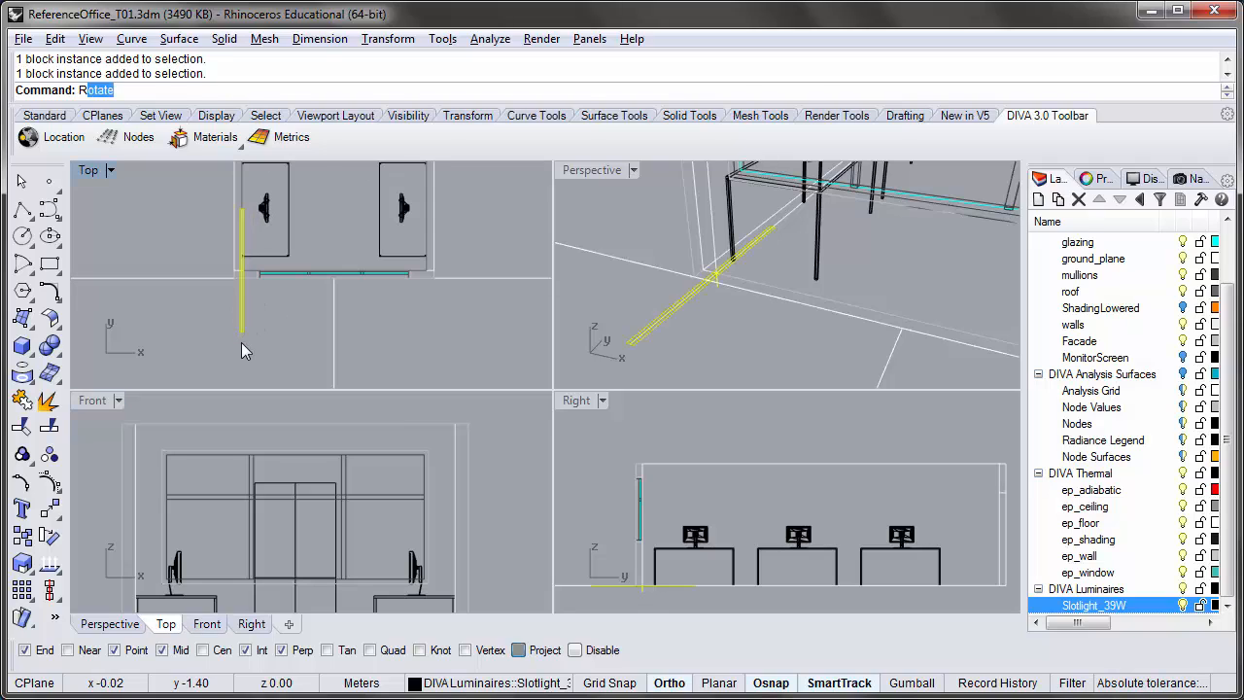
pyautogui.press('Return')
pyautogui.scroll(2, 213, 279)
pyautogui.scroll(3, 213, 279)
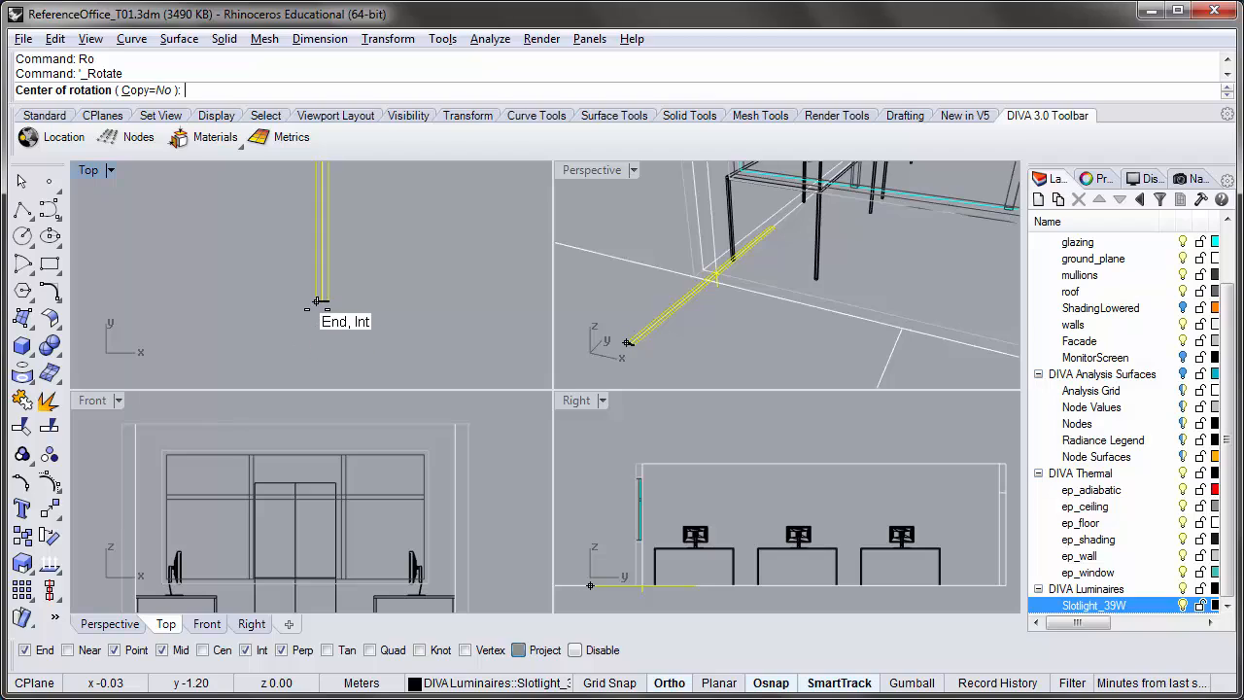
pyautogui.click(323, 298)
pyautogui.click(324, 265)
pyautogui.scroll(-2, 360, 269)
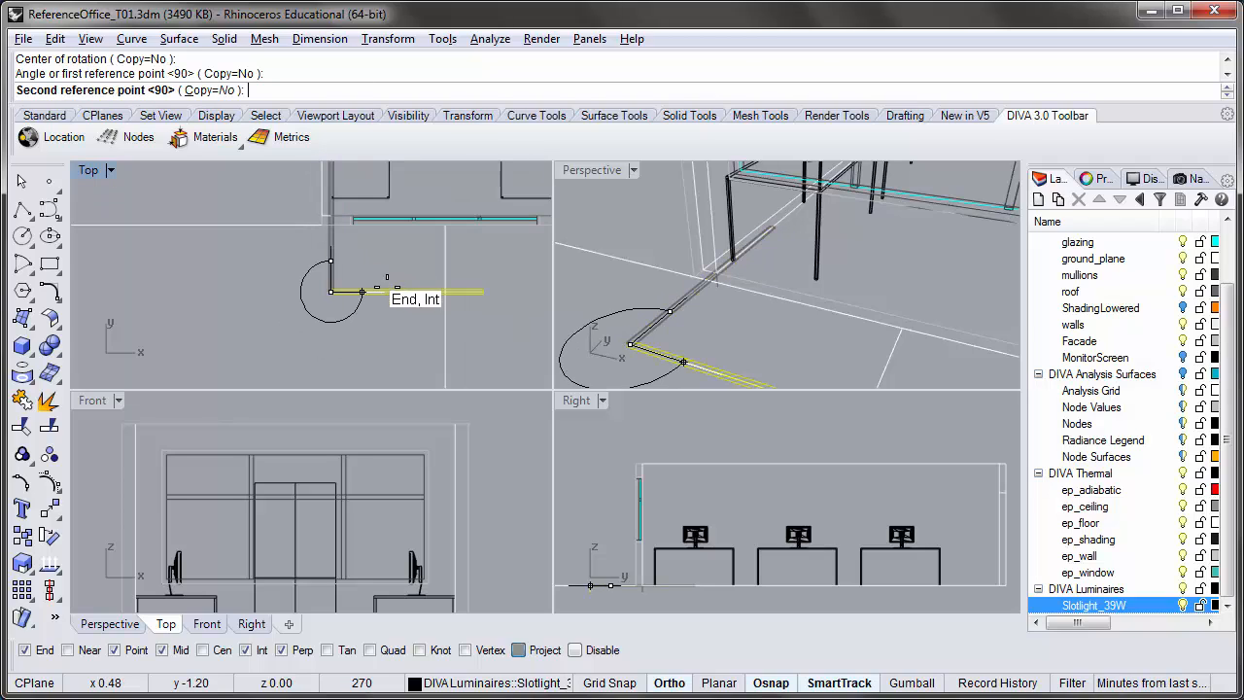
pyautogui.click(388, 267)
# Move the luminaire in plan from the midpoint of its long edge to the midpoint of the room's window wall
pyautogui.moveTo(375, 263); pyautogui.dragTo(242, 318, button='right')
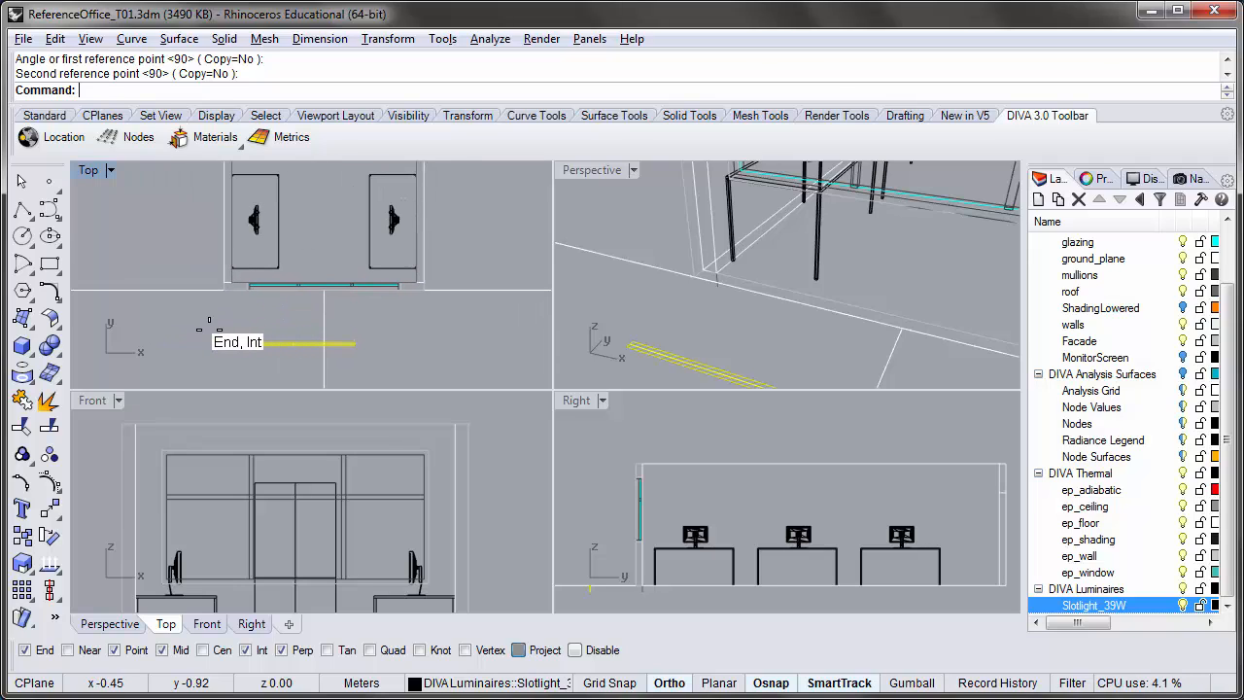
pyautogui.write('m')
pyautogui.press('Return')
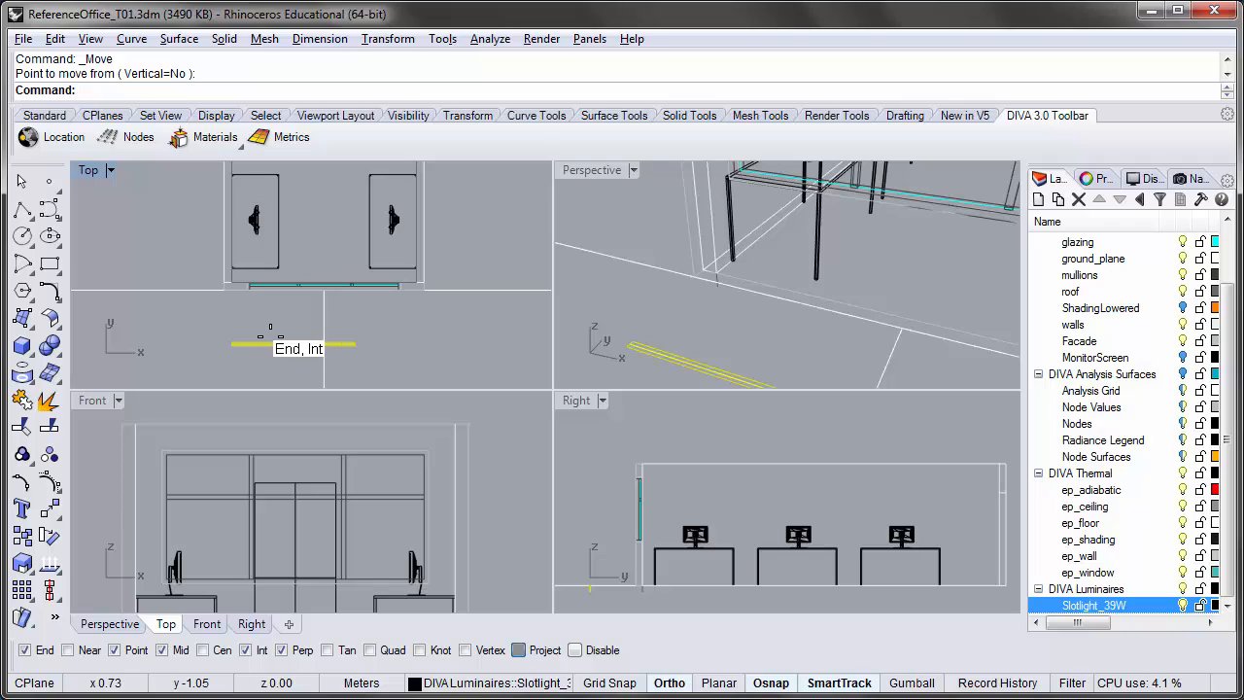
pyautogui.moveTo(354, 336); pyautogui.dragTo(324, 336, button='right')
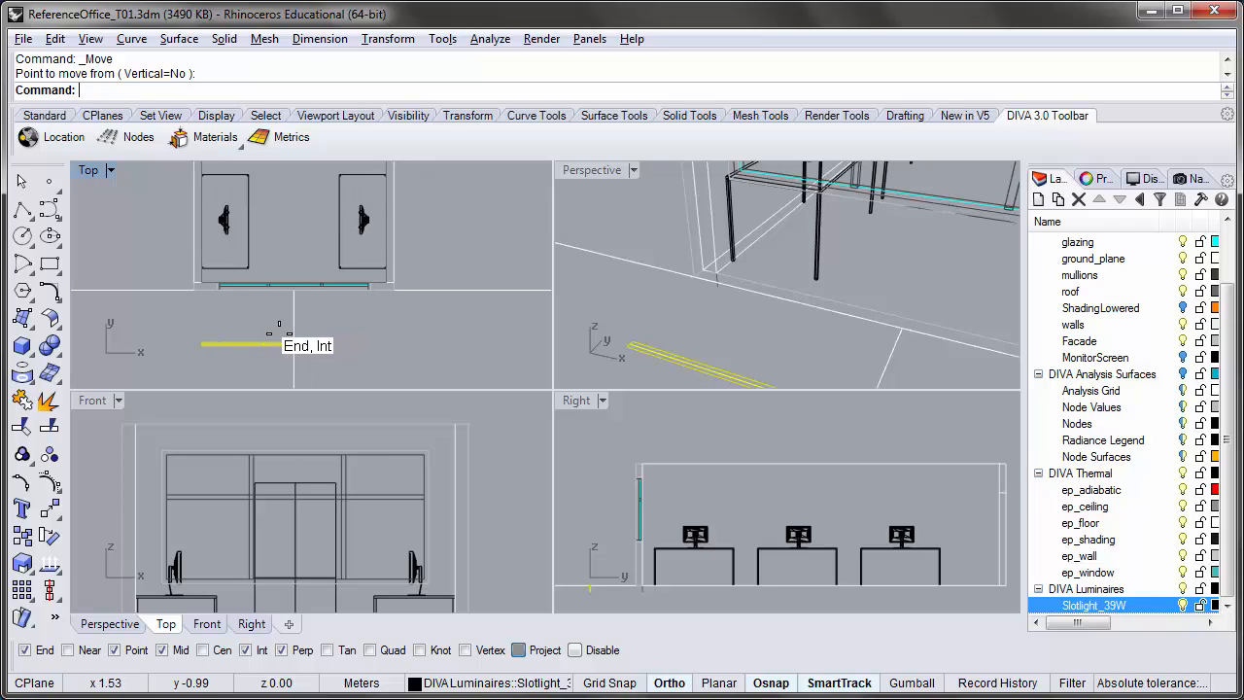
pyautogui.write('m')
pyautogui.press('Return')
pyautogui.scroll(3, 258, 338)
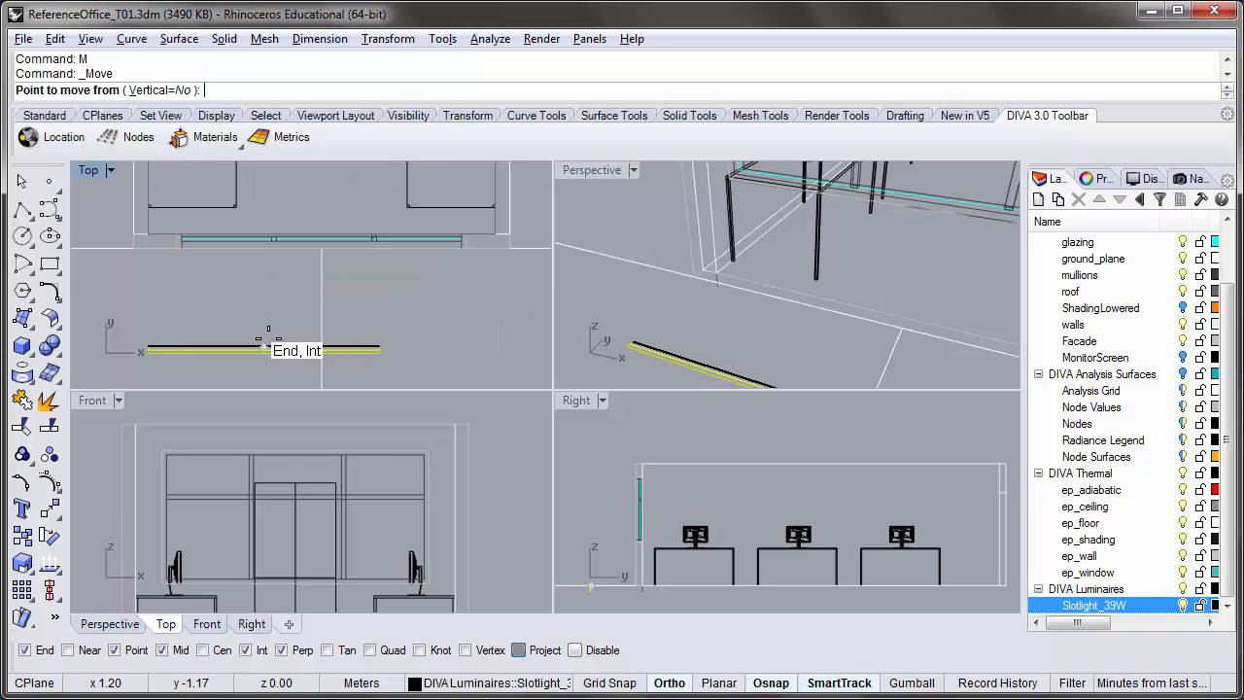
pyautogui.click(262, 351)
pyautogui.scroll(3, 318, 235)
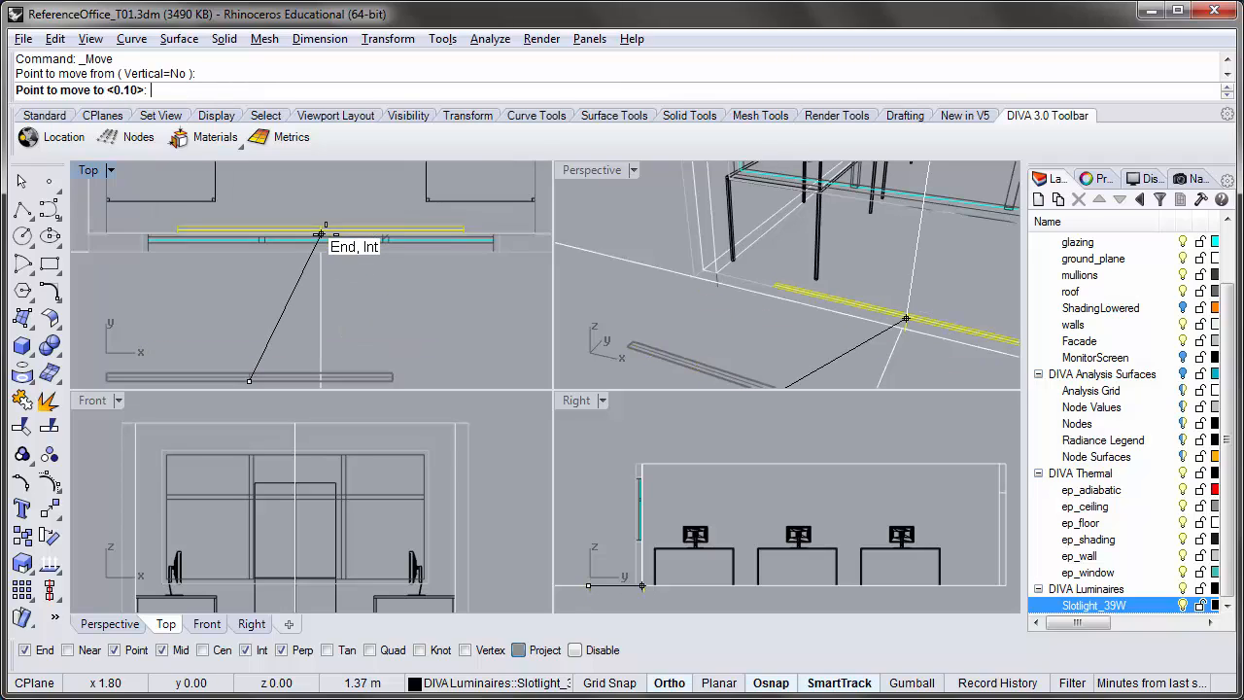
pyautogui.click(317, 234)
pyautogui.scroll(-4, 360, 290)
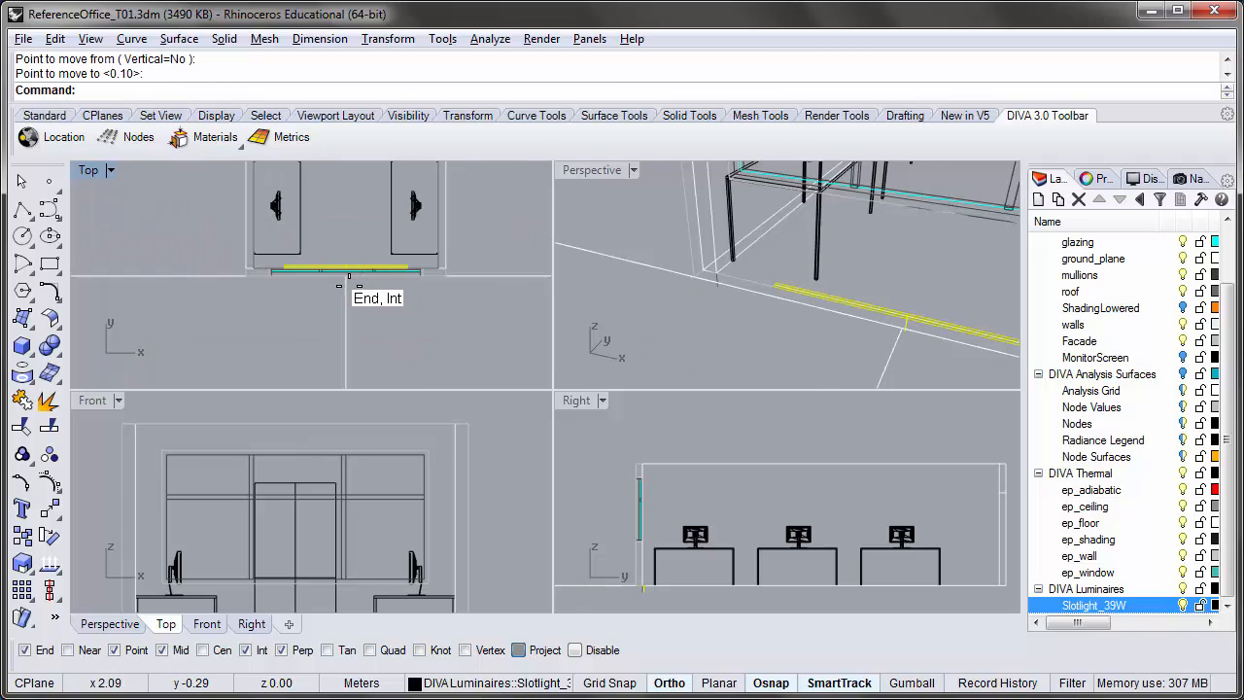
# Move the luminaire about 1.15 m straight into the room in plan, aligning it with the monitors of the first pair of desks
pyautogui.write('m')
pyautogui.press('Return')
pyautogui.scroll(3, 418, 317)
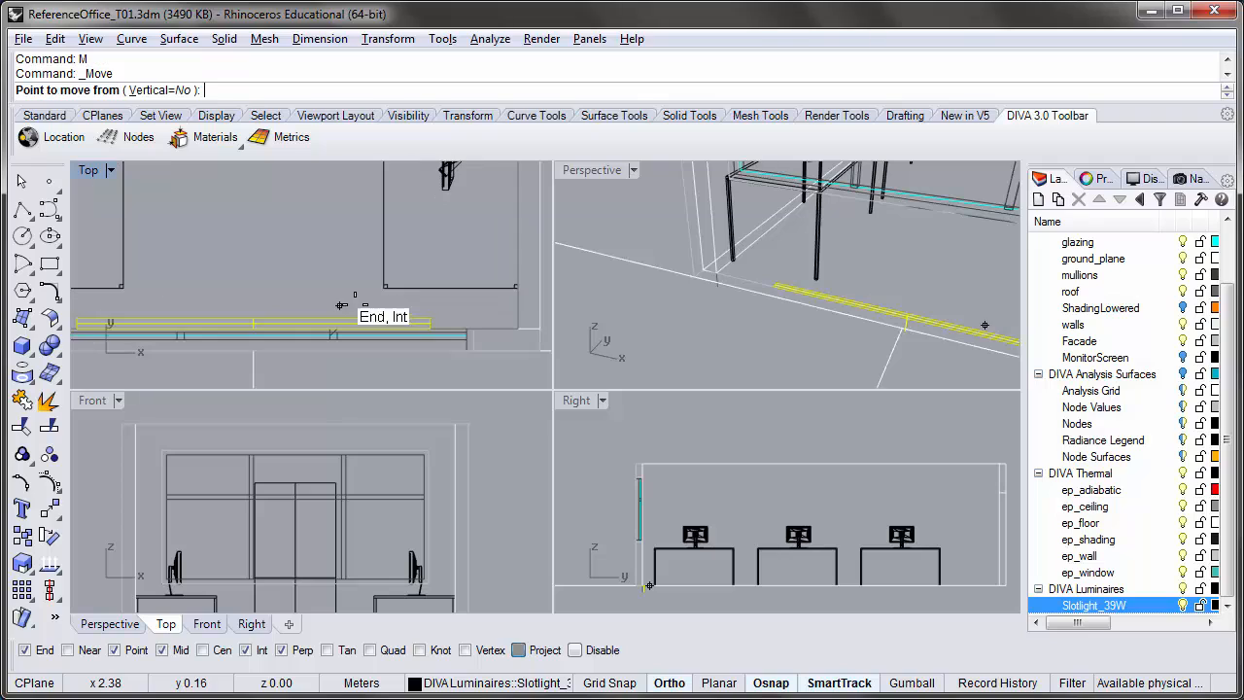
pyautogui.click(434, 324)
pyautogui.scroll(-4, 418, 327)
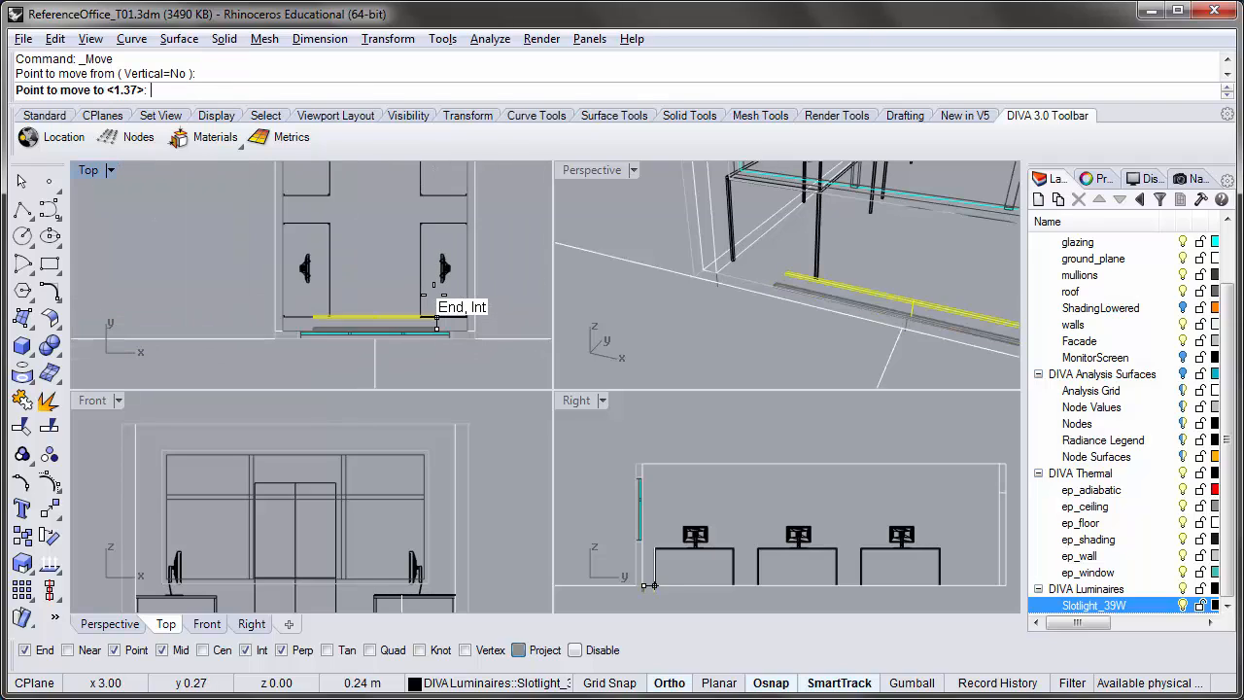
pyautogui.scroll(2, 433, 282)
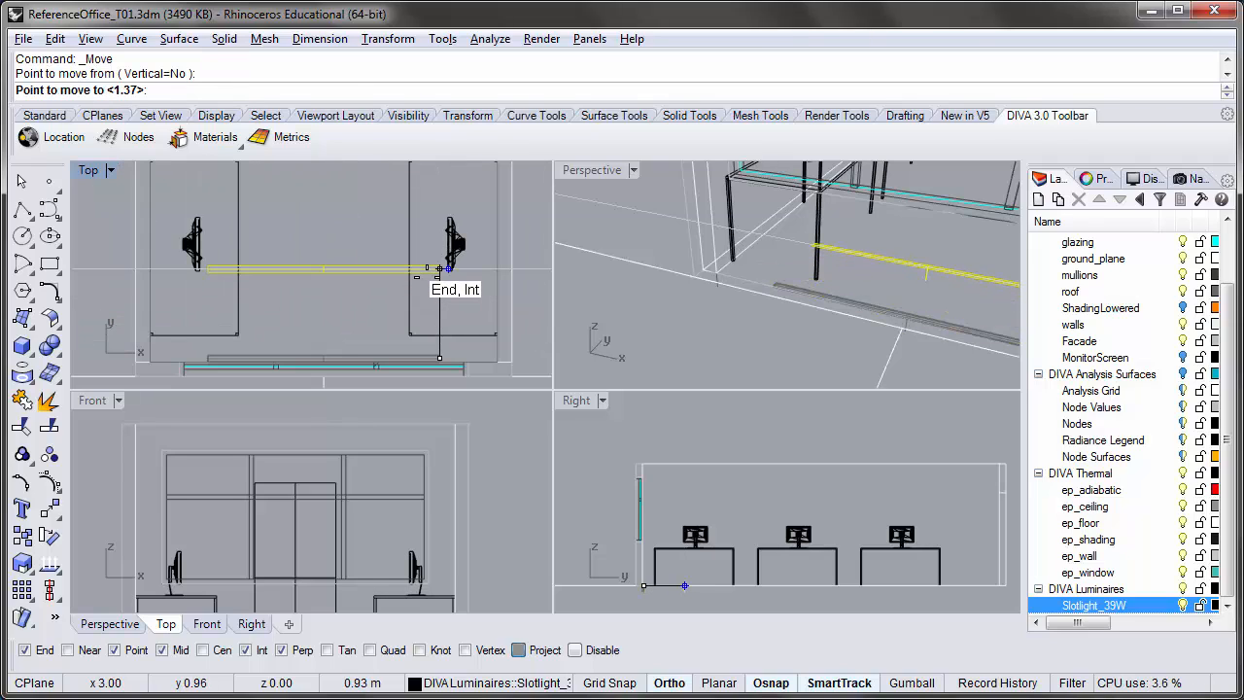
pyautogui.scroll(1, 428, 273)
pyautogui.scroll(2, 426, 251)
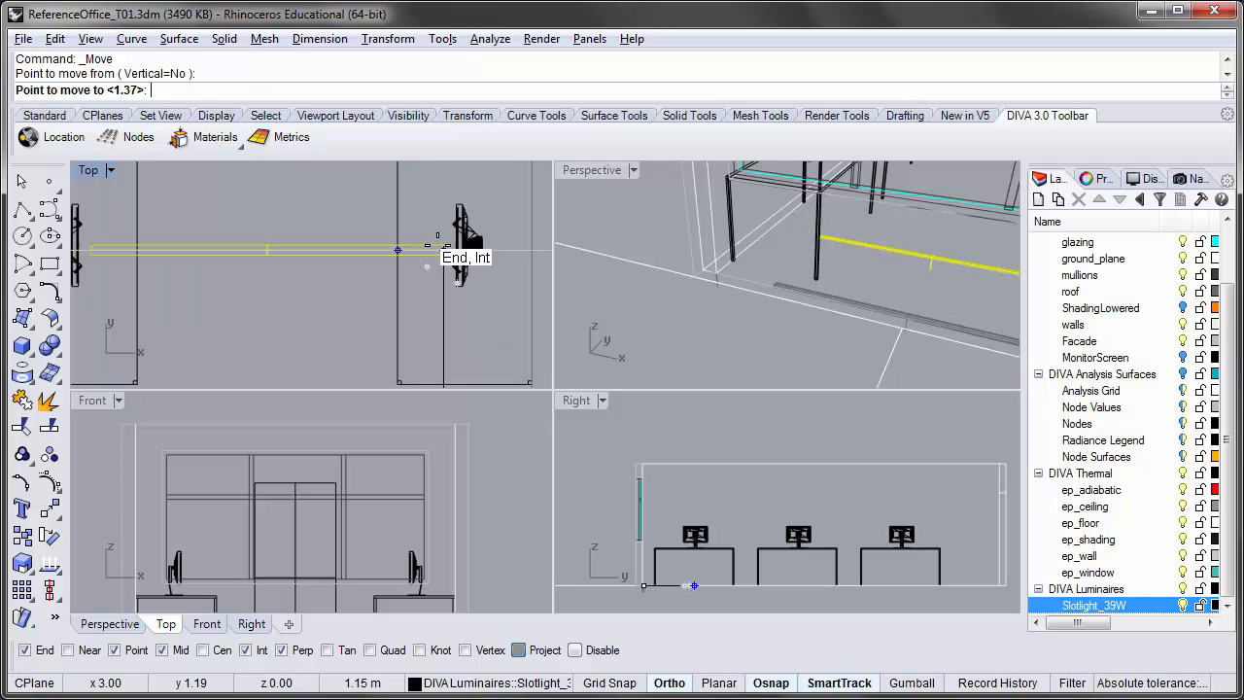
pyautogui.click(437, 245)
pyautogui.scroll(-6, 426, 257)
pyautogui.moveTo(394, 299); pyautogui.dragTo(316, 308, button='right')
pyautogui.scroll(-6, 315, 308)
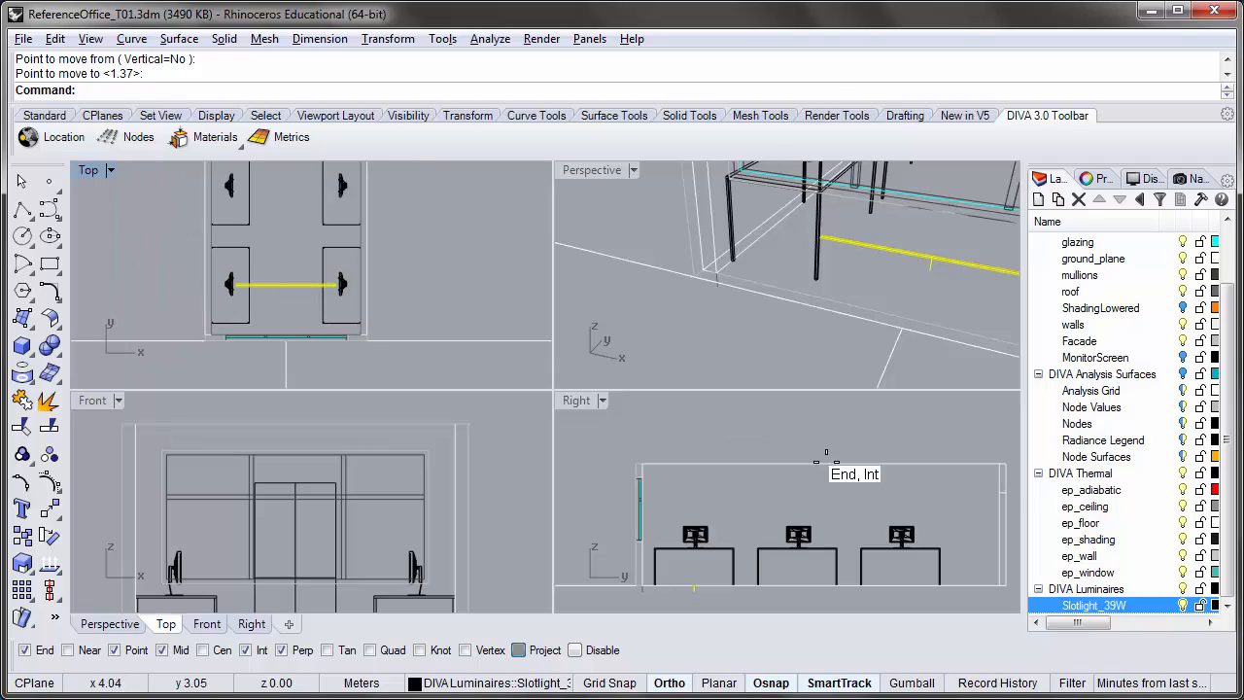
# Move the luminaire 2.80 m vertically from the floor line up to the ceiling line in the Right viewport
pyautogui.scroll(2, 697, 552)
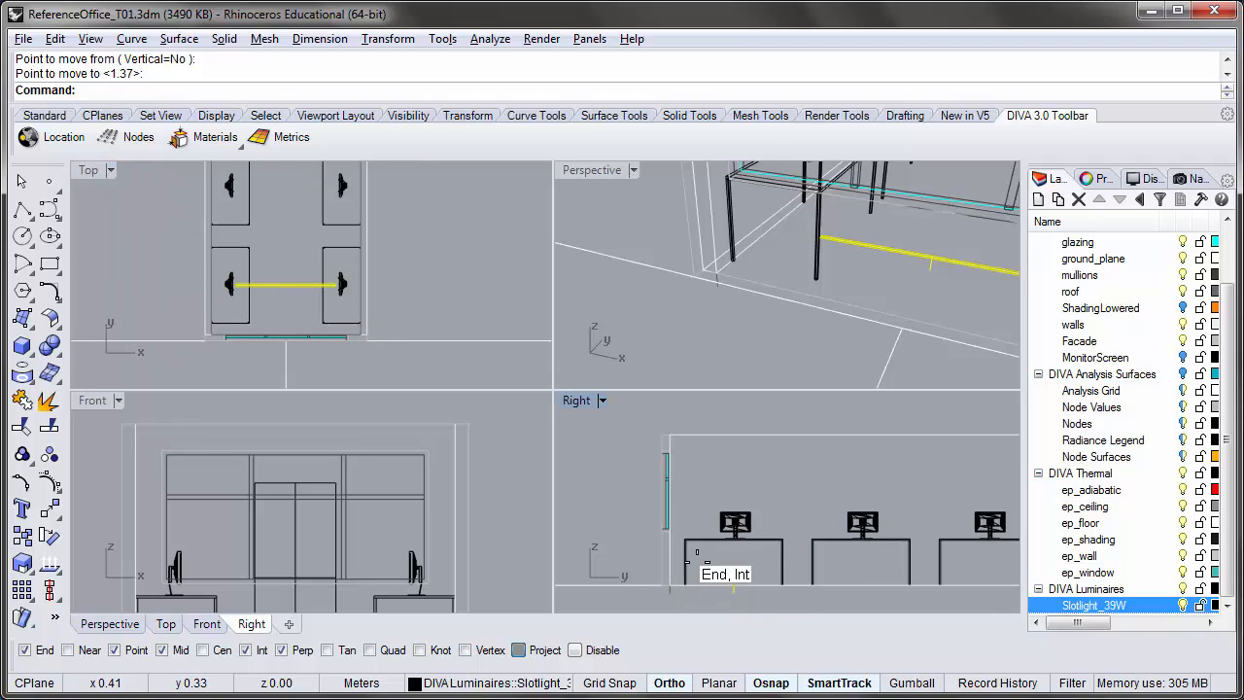
pyautogui.scroll(3, 718, 573)
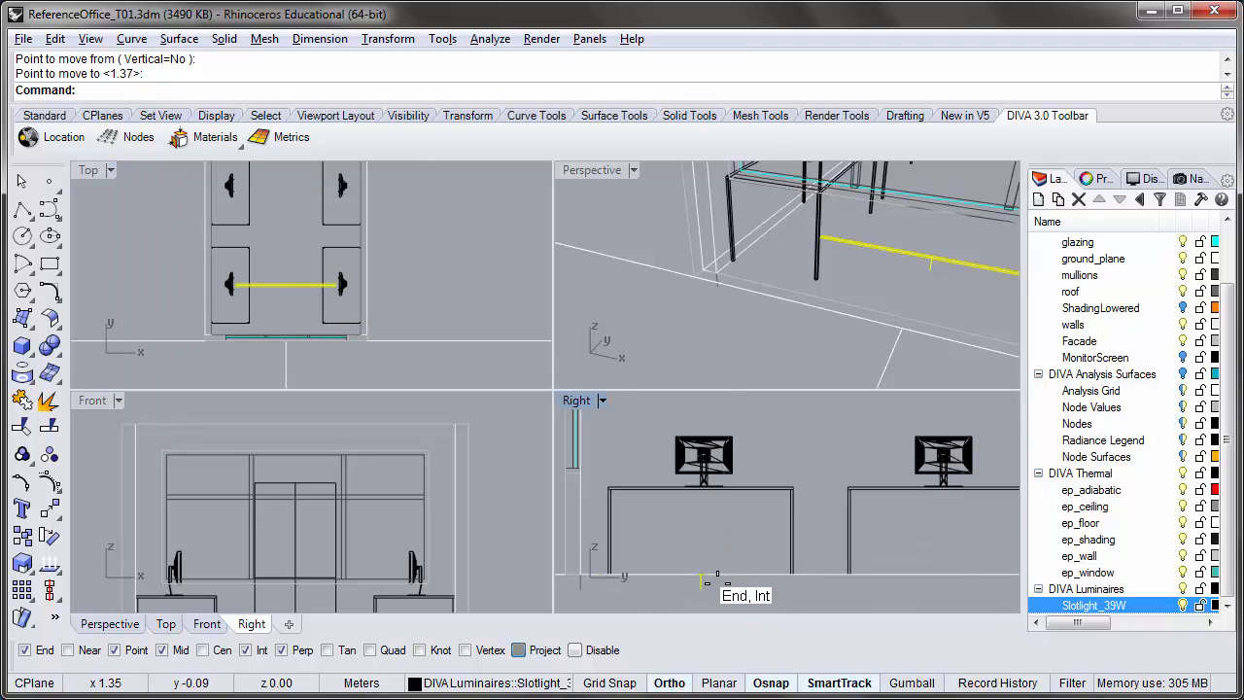
pyautogui.scroll(2, 717, 580)
pyautogui.rightClick(701, 579)
pyautogui.click(692, 569)
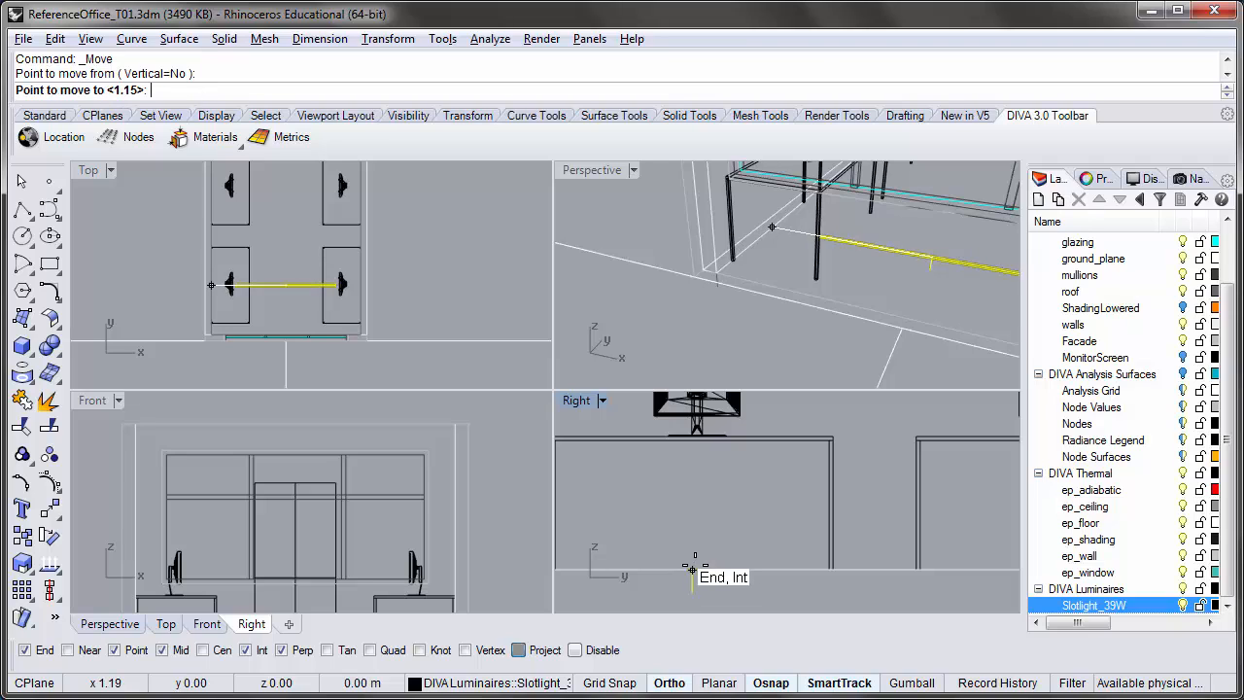
pyautogui.scroll(-4, 692, 569)
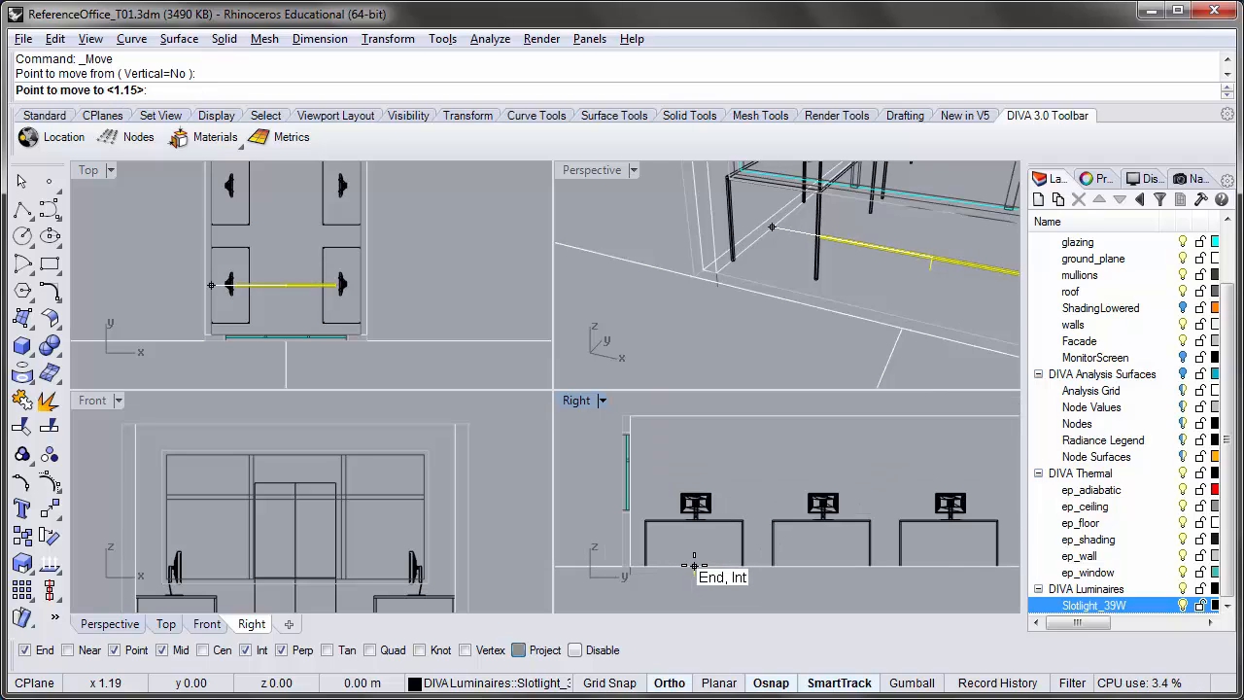
pyautogui.click(693, 425)
pyautogui.scroll(3, 714, 455)
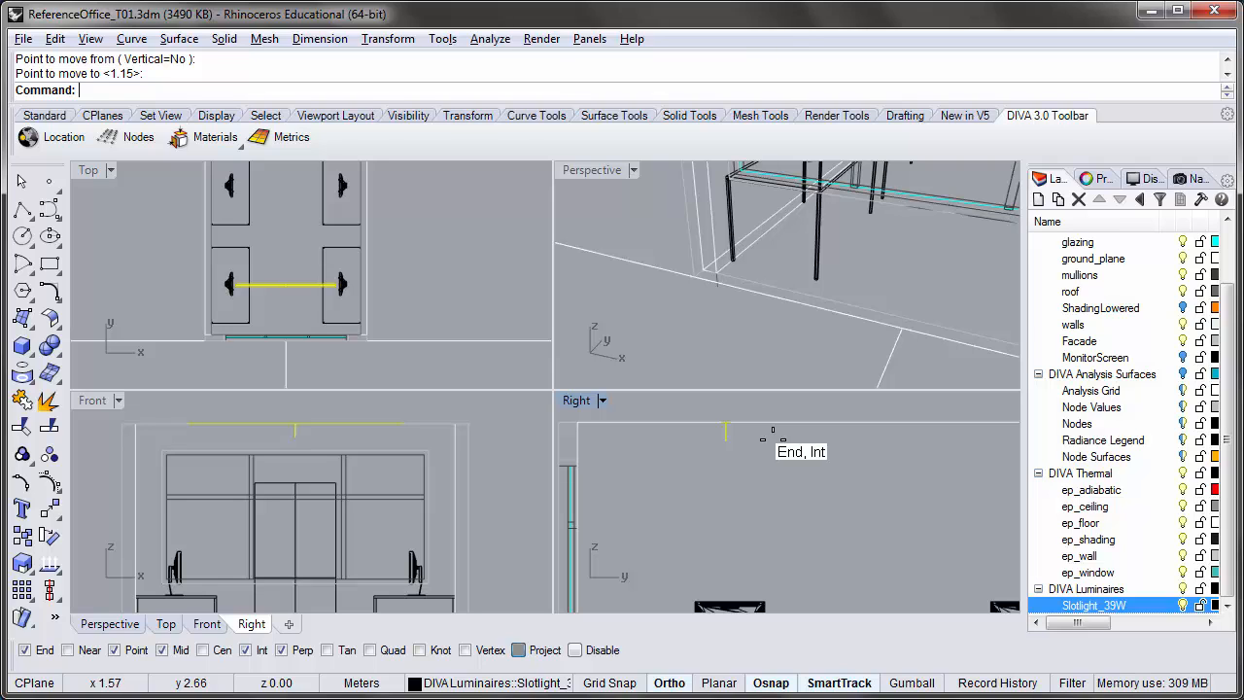
# Switch to Chrome, examine the mounting dimensions on the Zumtobel SLOT2 39W data sheet, and return to Rhino
pyautogui.click(336, 683)
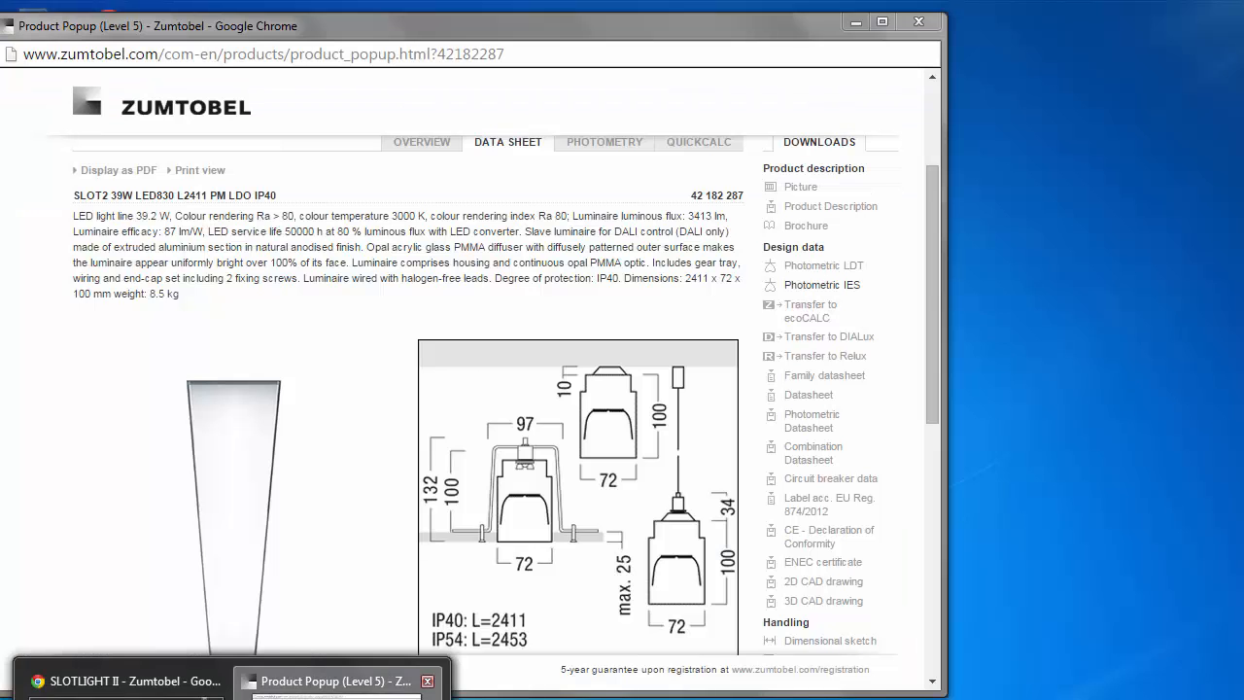
pyautogui.scroll(1, 558, 355)
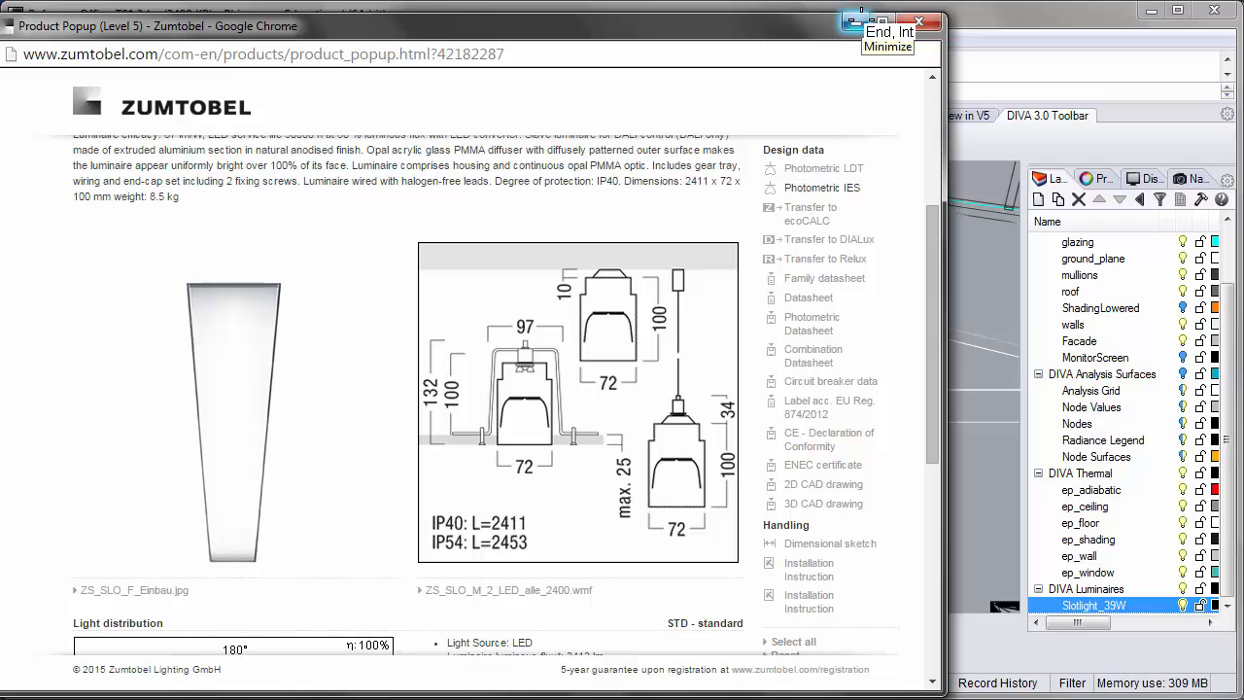
pyautogui.click(852, 21)
# Move the luminaire straight down from the ceiling by 0.11 m in the Right viewport
pyautogui.scroll(3, 685, 520)
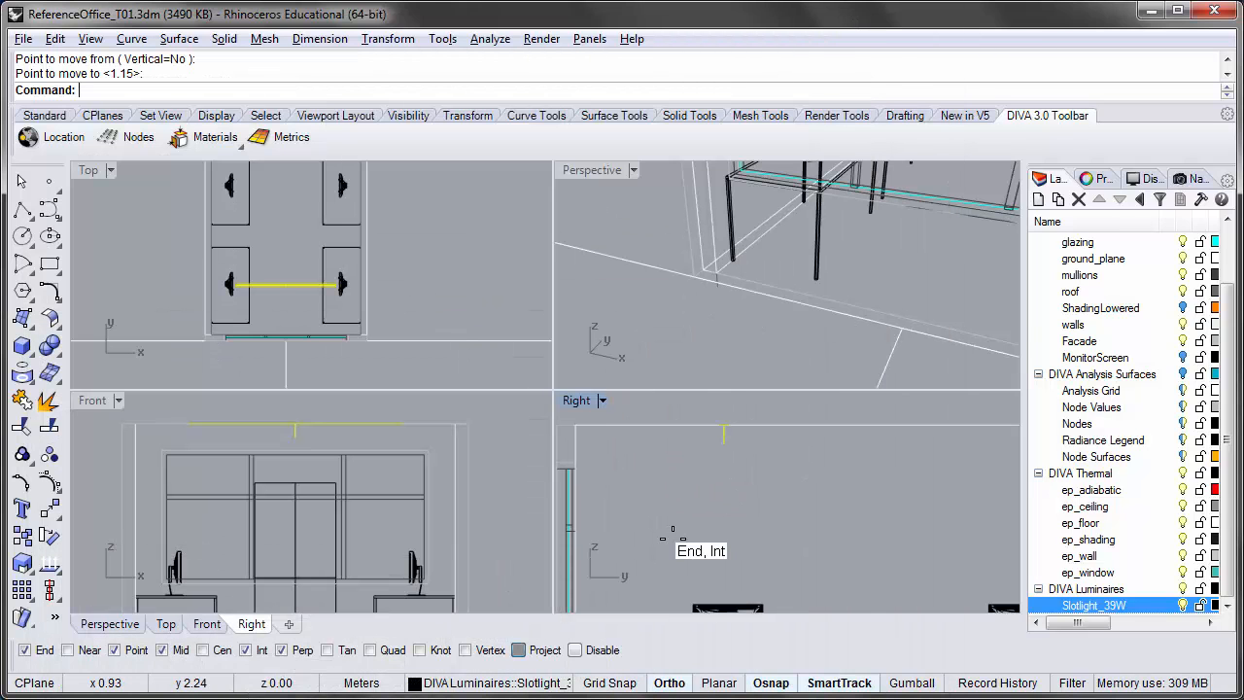
pyautogui.write('M')
pyautogui.press('Return')
pyautogui.click(774, 491)
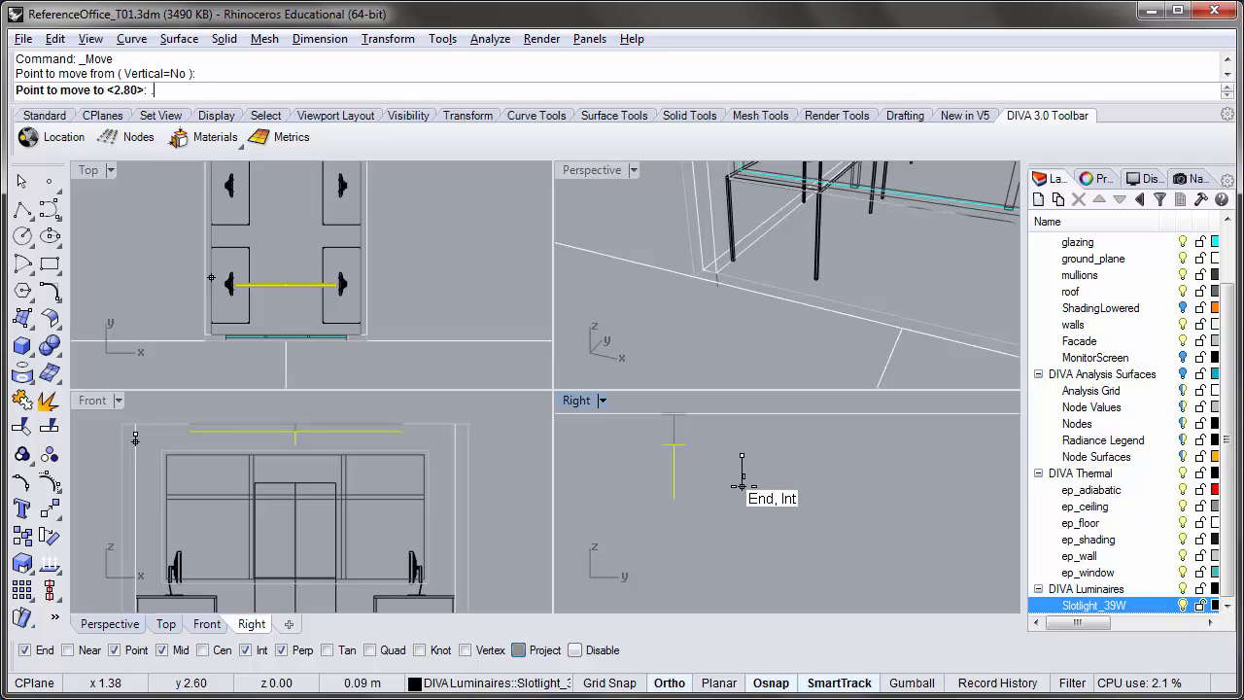
pyautogui.write('.11')
pyautogui.press('Return')
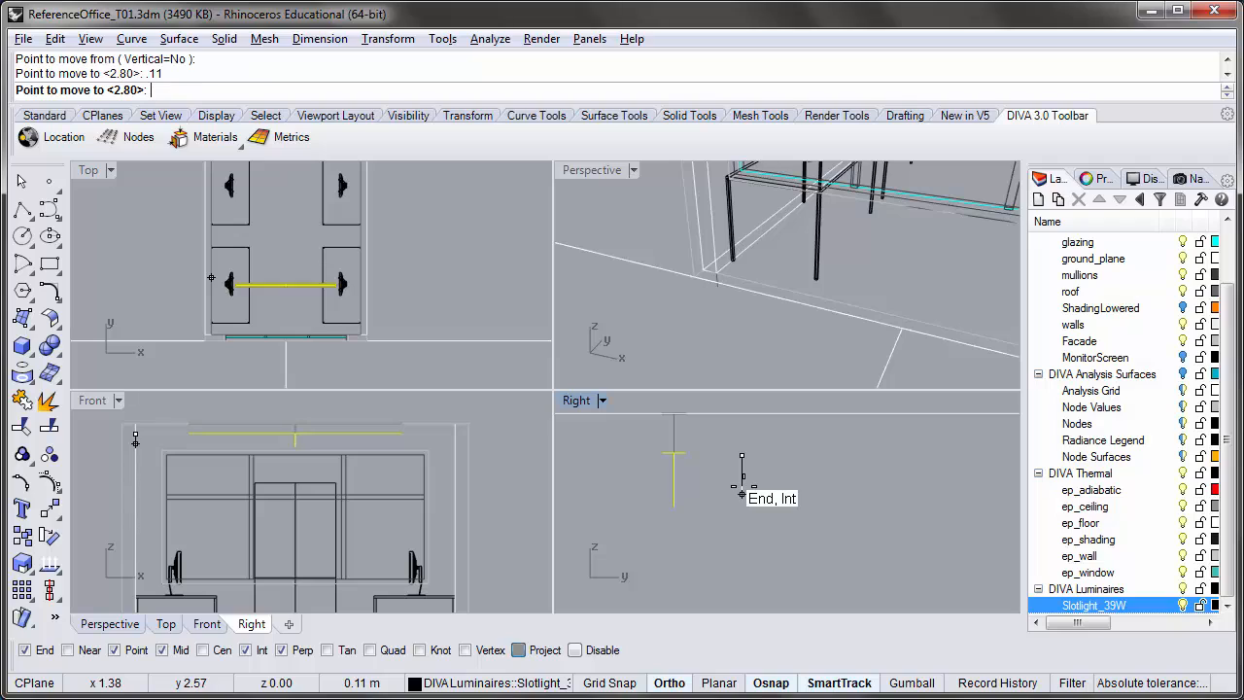
pyautogui.click(742, 486)
pyautogui.scroll(-3, 777, 461)
pyautogui.moveTo(774, 482); pyautogui.dragTo(798, 453, button='right')
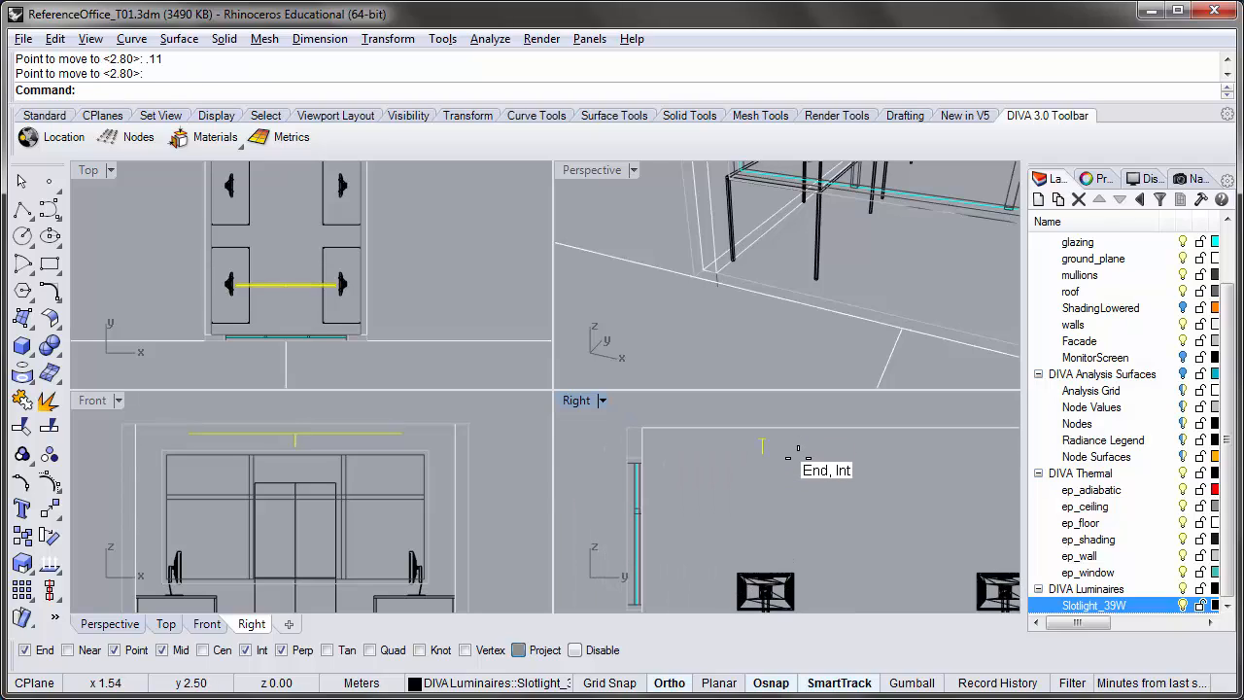
pyautogui.scroll(2, 790, 448)
pyautogui.scroll(2, 710, 448)
pyautogui.scroll(-3, 756, 442)
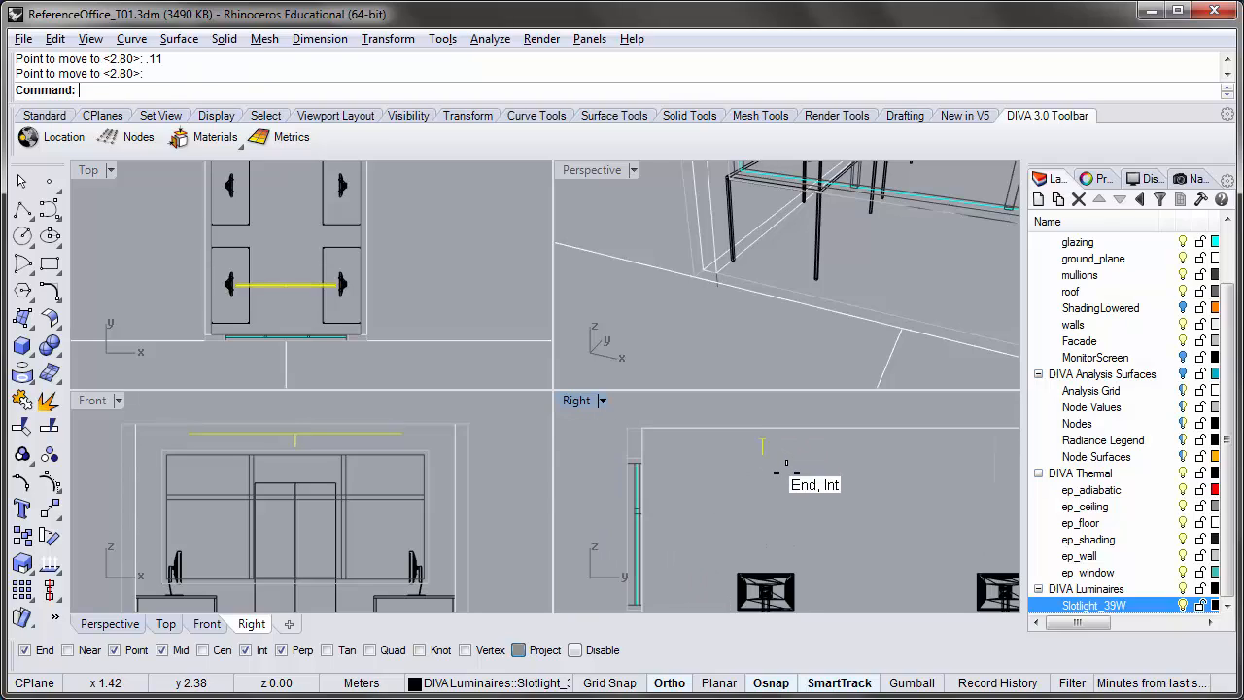
# Copy the luminaire in the Top viewport from the first desk row's corner to the matching corner of the second row
pyautogui.scroll(-4, 268, 309)
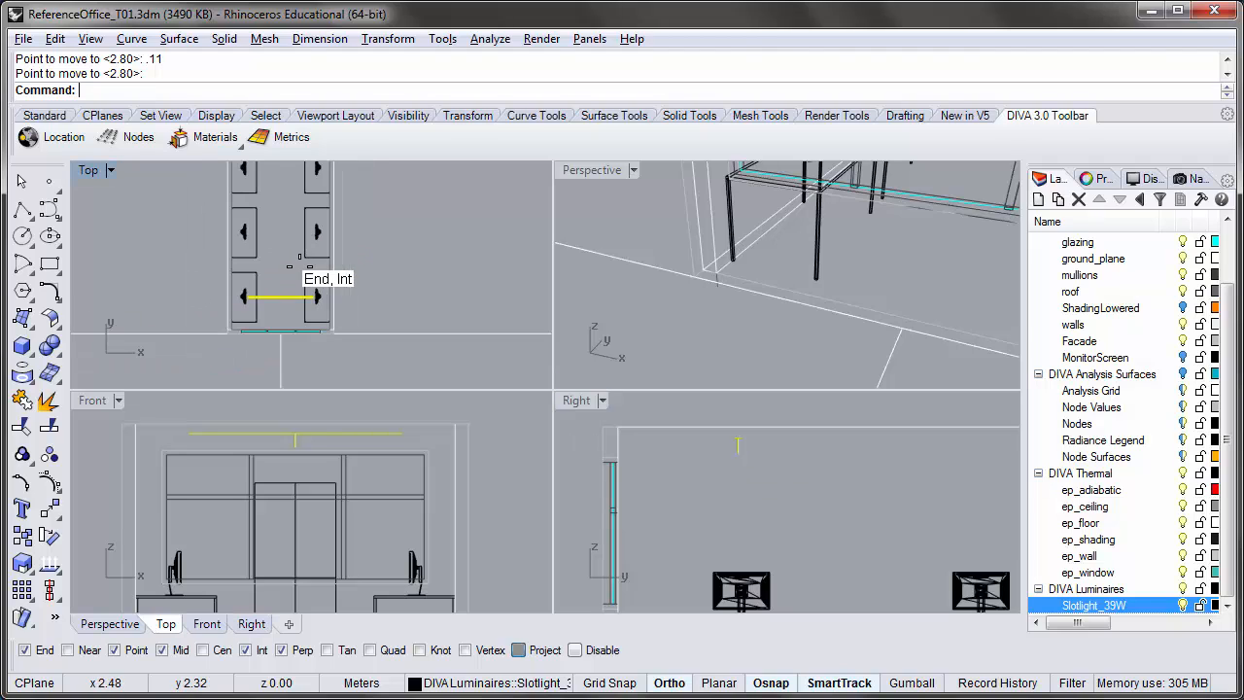
pyautogui.moveTo(379, 248); pyautogui.dragTo(420, 278, button='right')
pyautogui.write('C')
pyautogui.press('Return')
pyautogui.scroll(4, 294, 321)
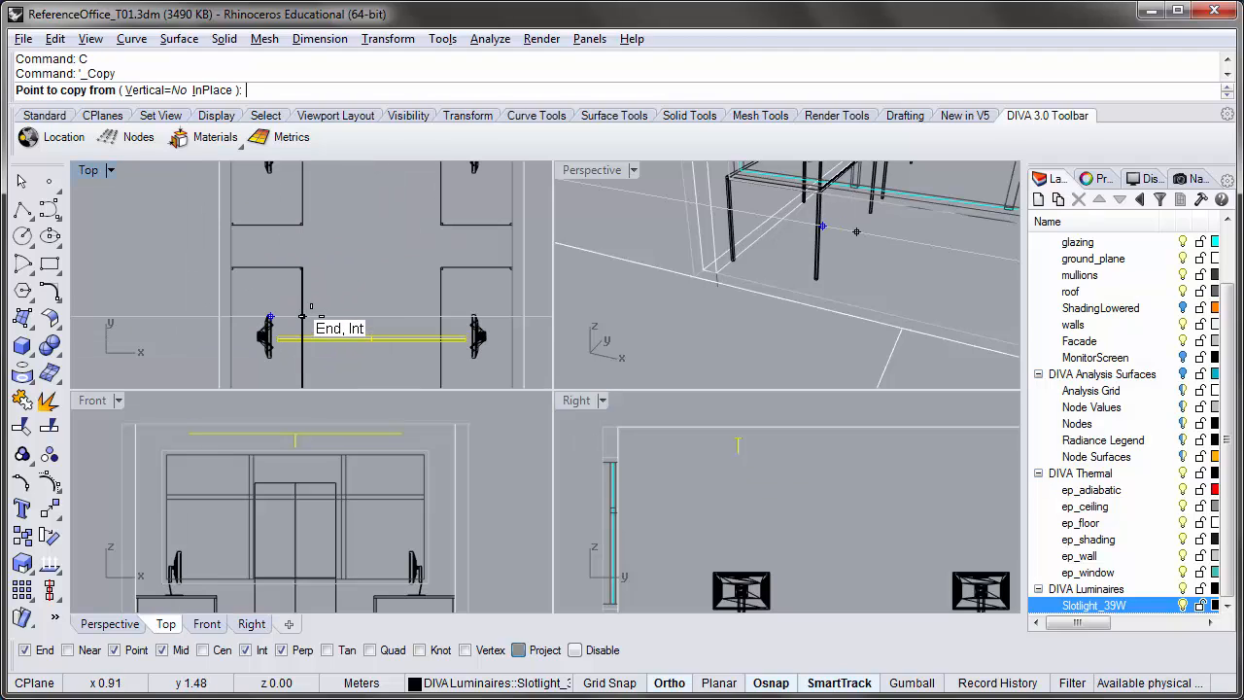
pyautogui.scroll(5, 439, 292)
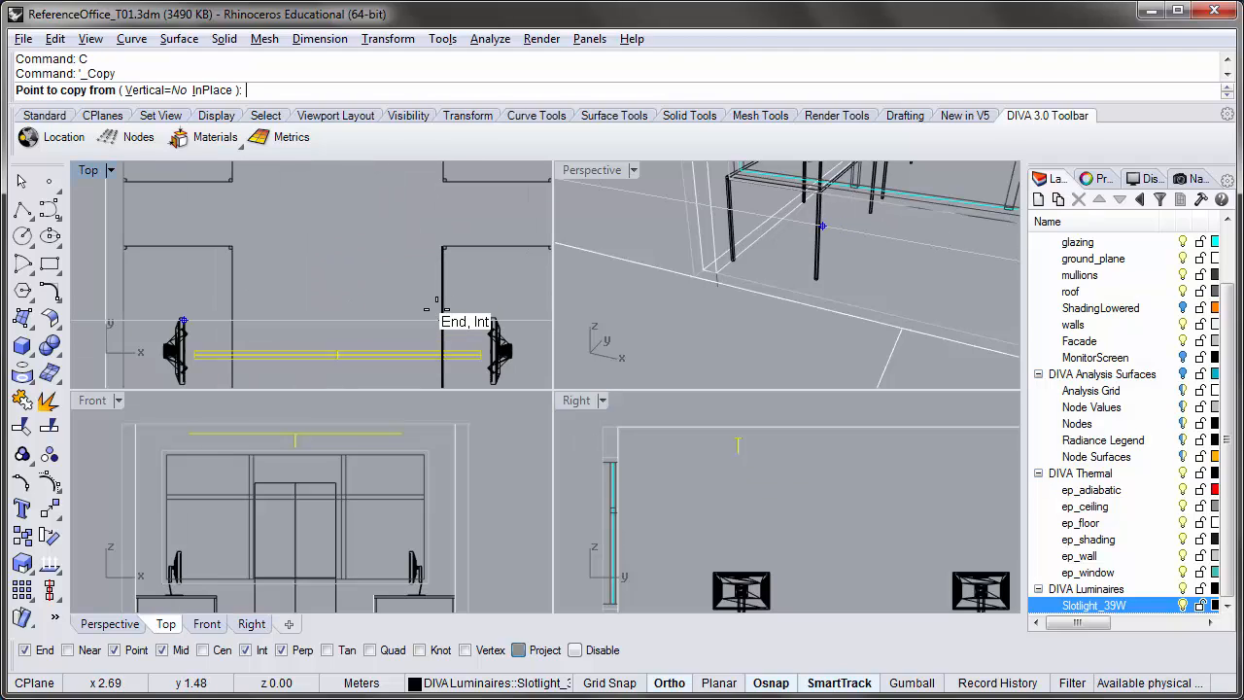
pyautogui.click(446, 242)
pyautogui.scroll(-5, 424, 267)
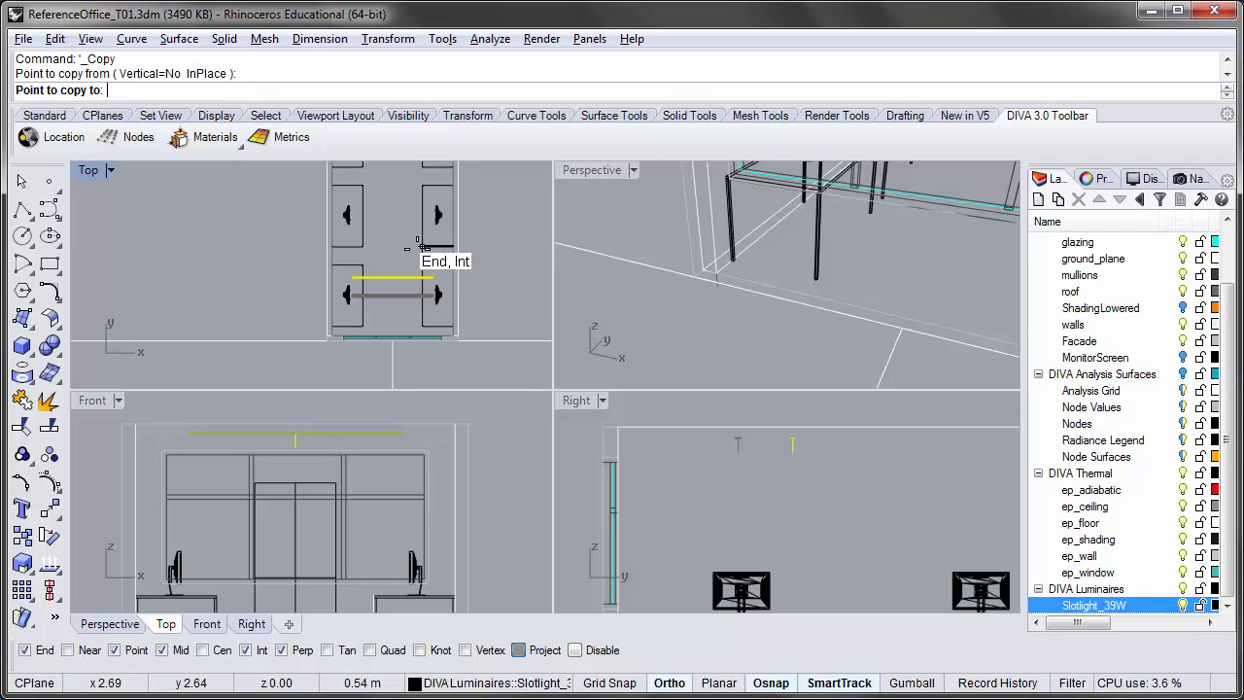
pyautogui.scroll(4, 372, 277)
pyautogui.scroll(3, 375, 195)
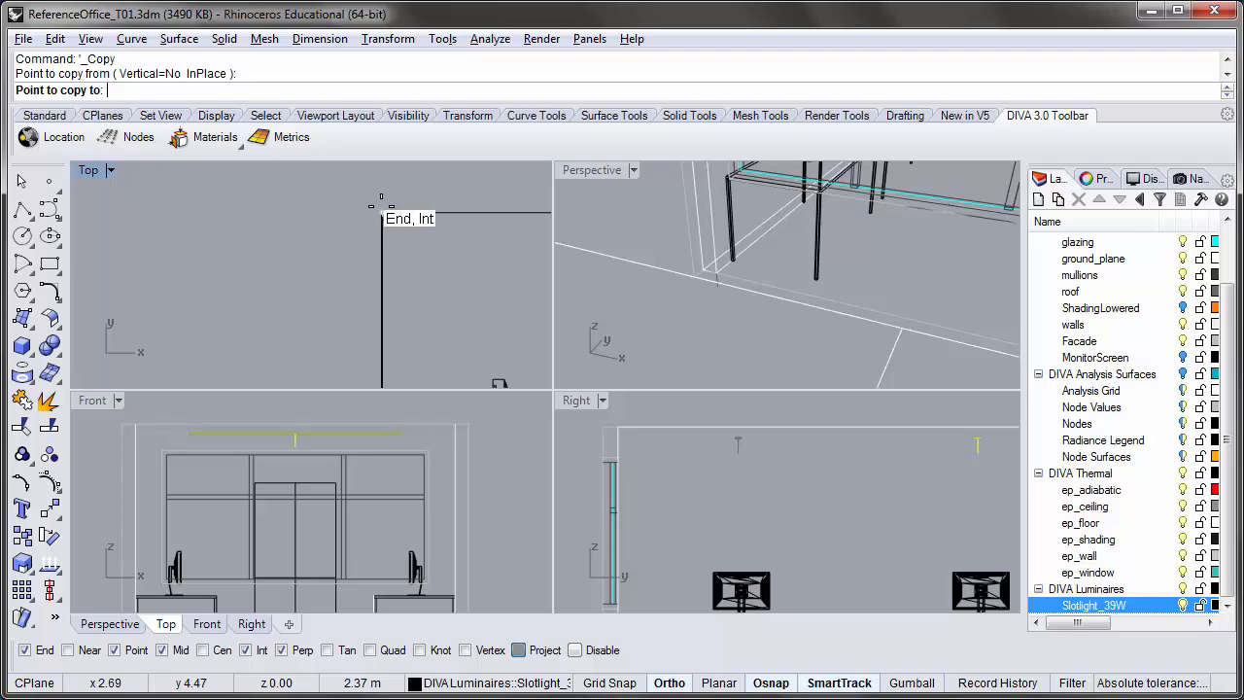
pyautogui.click(382, 210)
# Place another copy of the luminaire at the matching desk corner of the third row and finish copying
pyautogui.scroll(-4, 311, 282)
pyautogui.scroll(4, 328, 230)
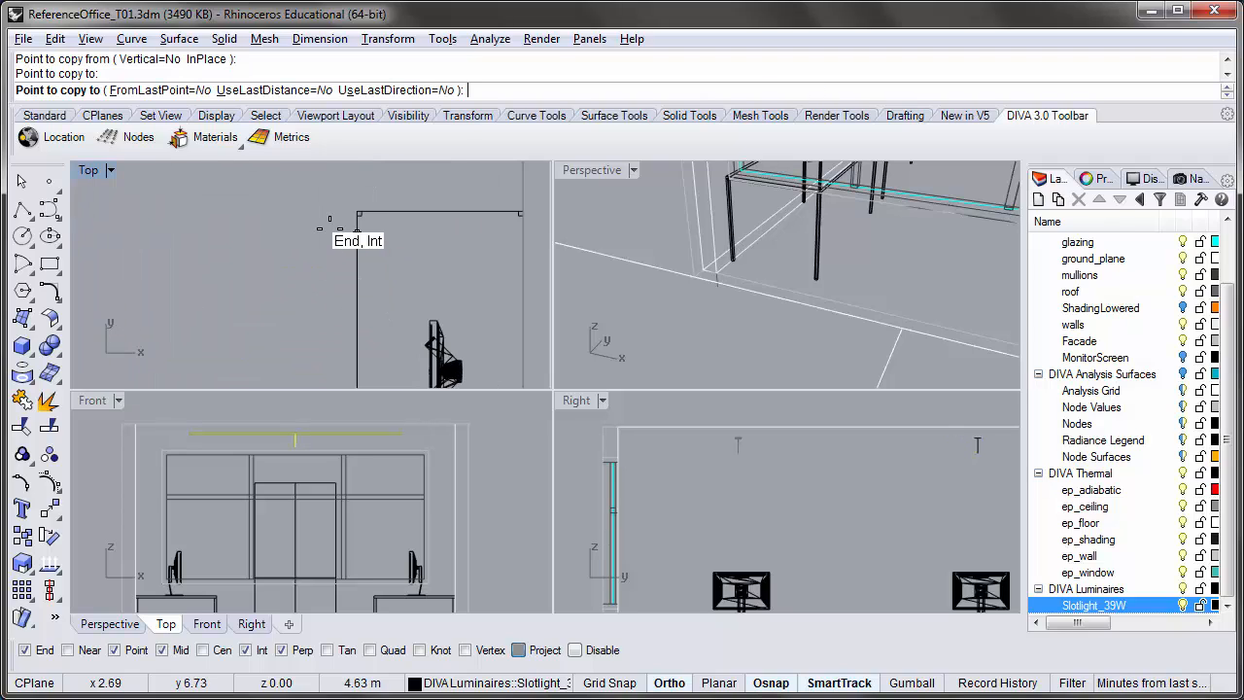
pyautogui.click(379, 218)
pyautogui.press('Return')
pyautogui.scroll(-5, 389, 253)
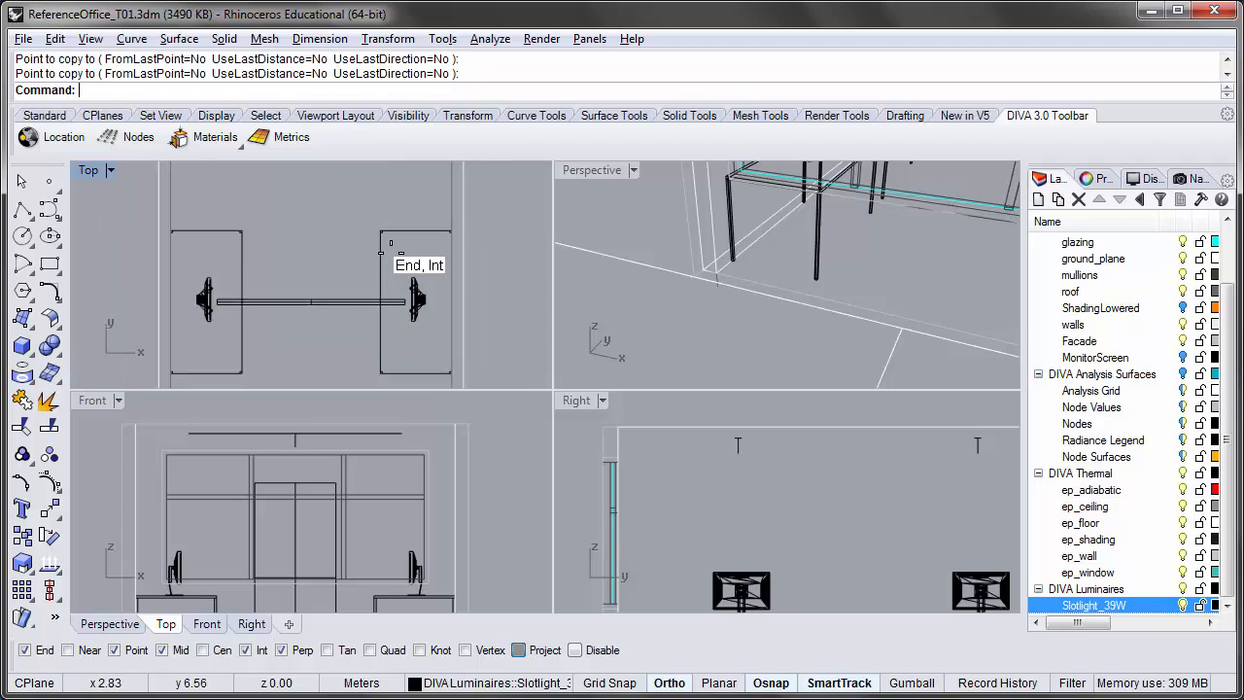
# Inspect the three luminaires above the desk rows in a maximized Perspective viewport, and restore the four-viewport layout
pyautogui.doubleClick(588, 168)
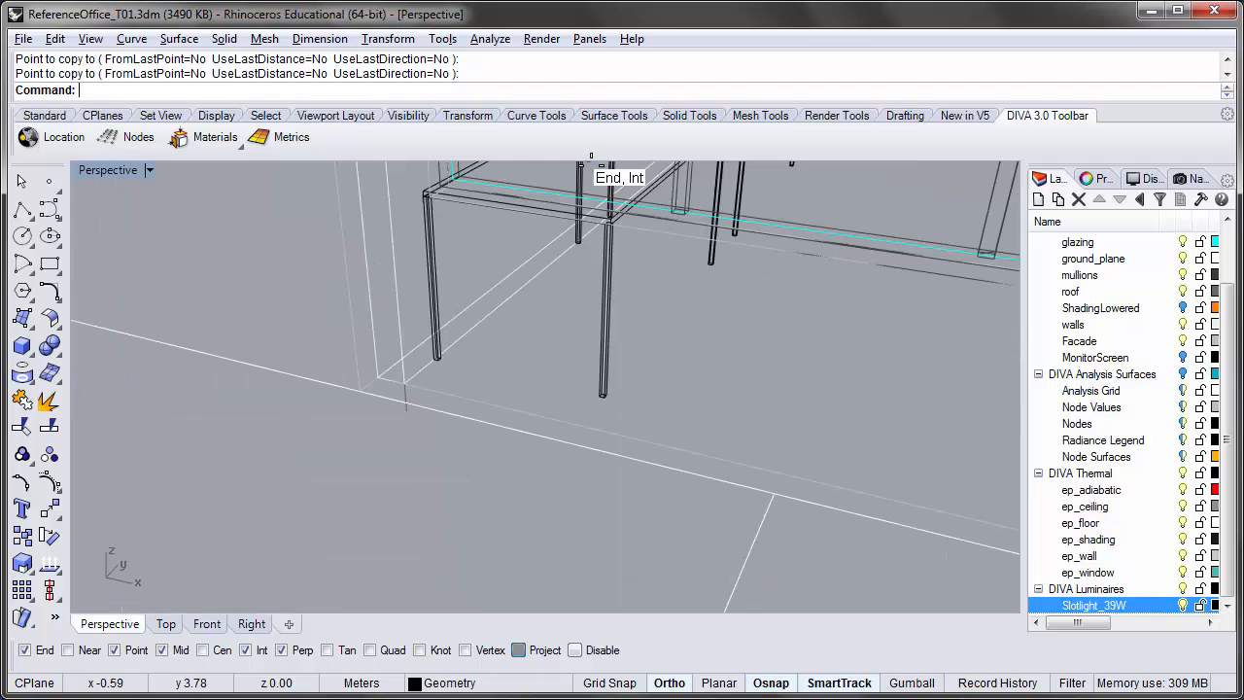
pyautogui.scroll(-8, 524, 340)
pyautogui.scroll(6, 583, 350)
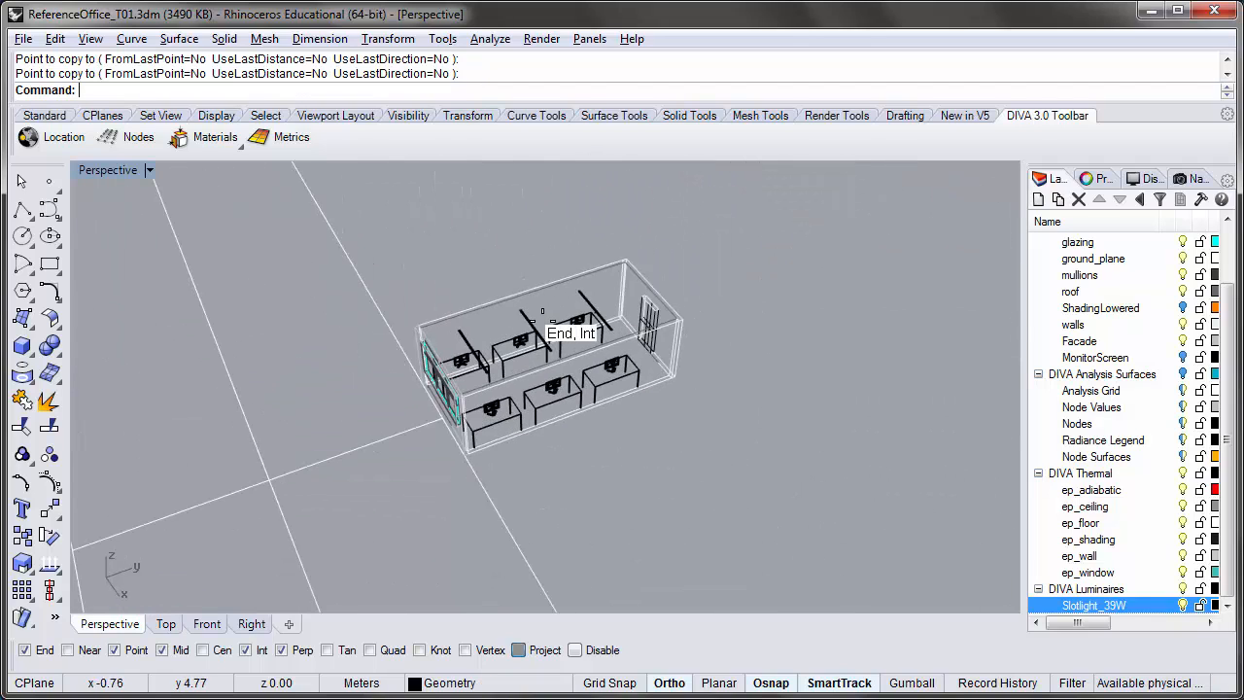
pyautogui.moveTo(574, 422); pyautogui.dragTo(490, 387, button='right')
pyautogui.moveTo(485, 367); pyautogui.dragTo(574, 463, button='right')
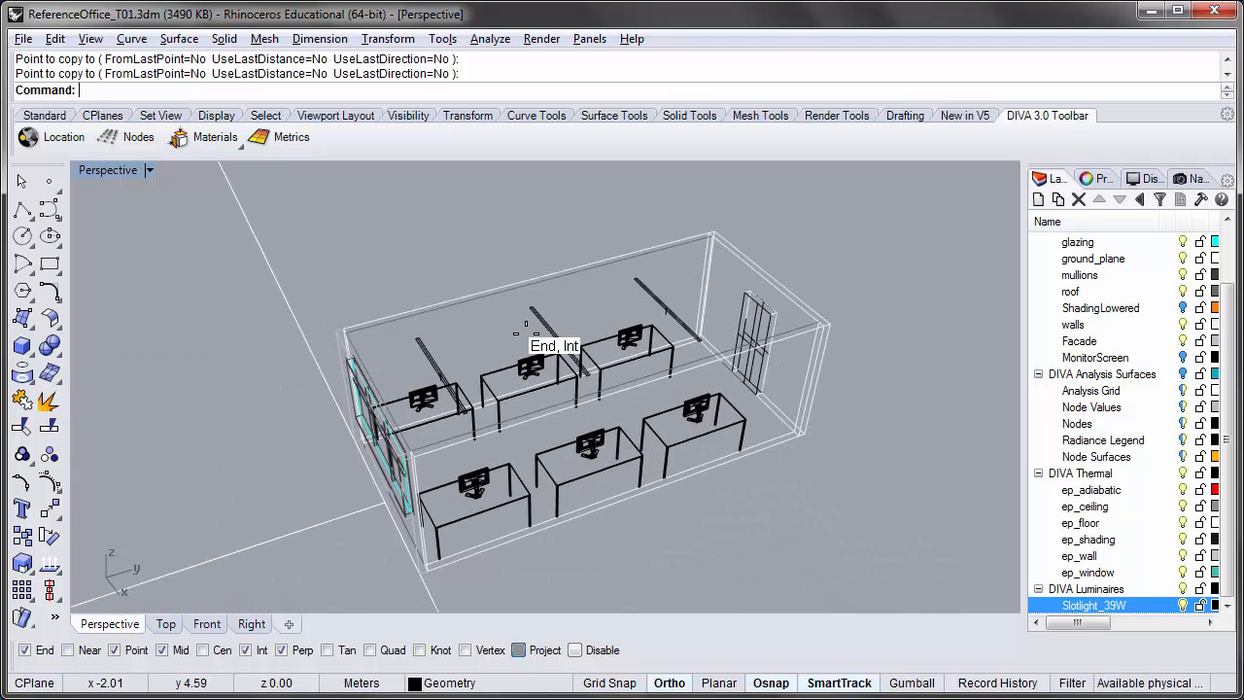
pyautogui.scroll(1, 529, 336)
pyautogui.moveTo(530, 337); pyautogui.dragTo(651, 351, button='right')
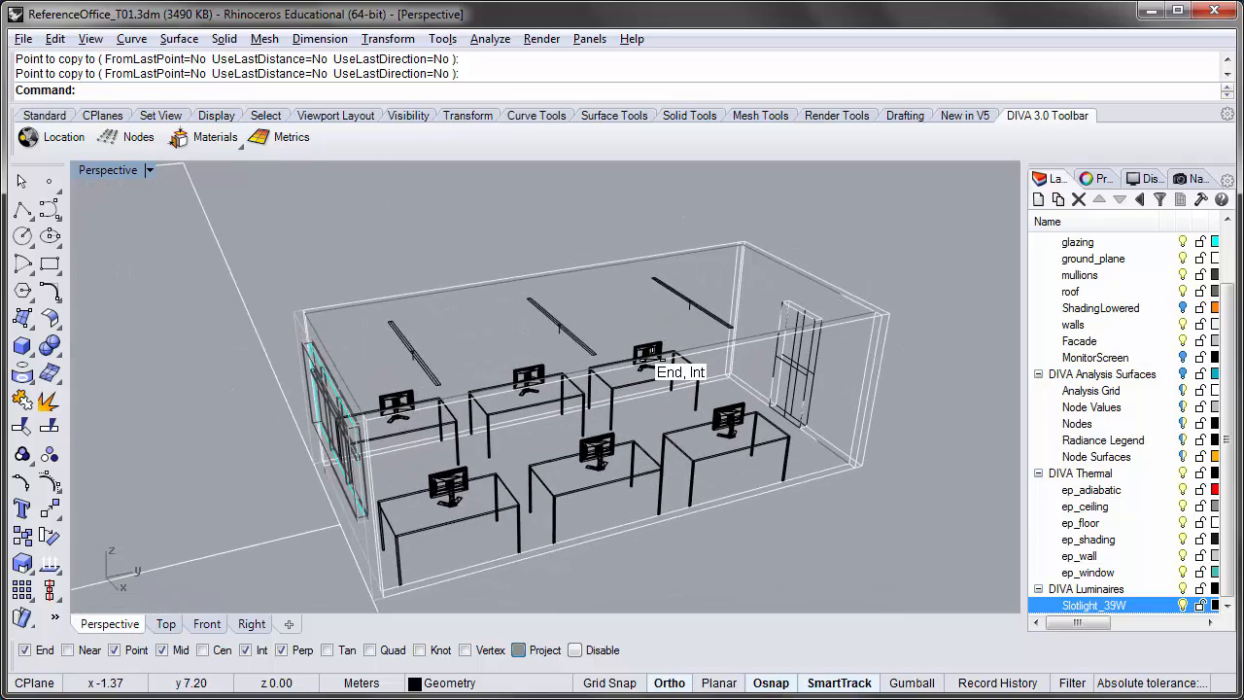
pyautogui.moveTo(507, 309); pyautogui.dragTo(581, 418, button='right')
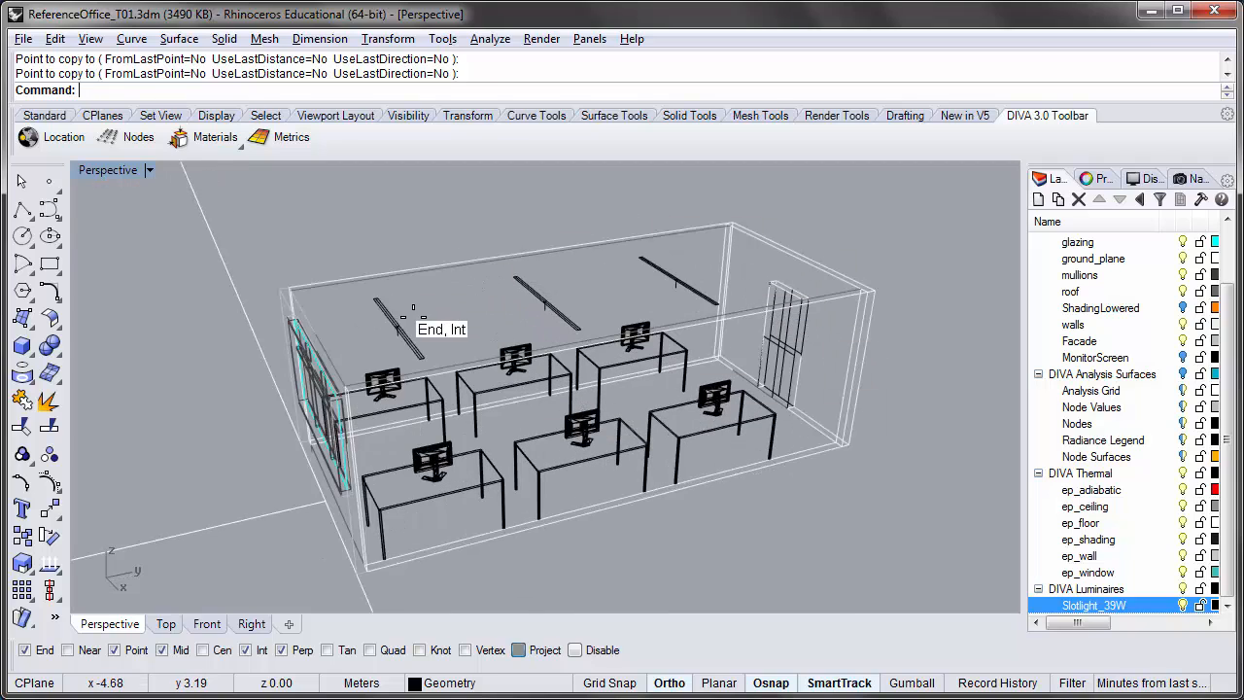
pyautogui.moveTo(403, 317); pyautogui.dragTo(431, 314, button='right')
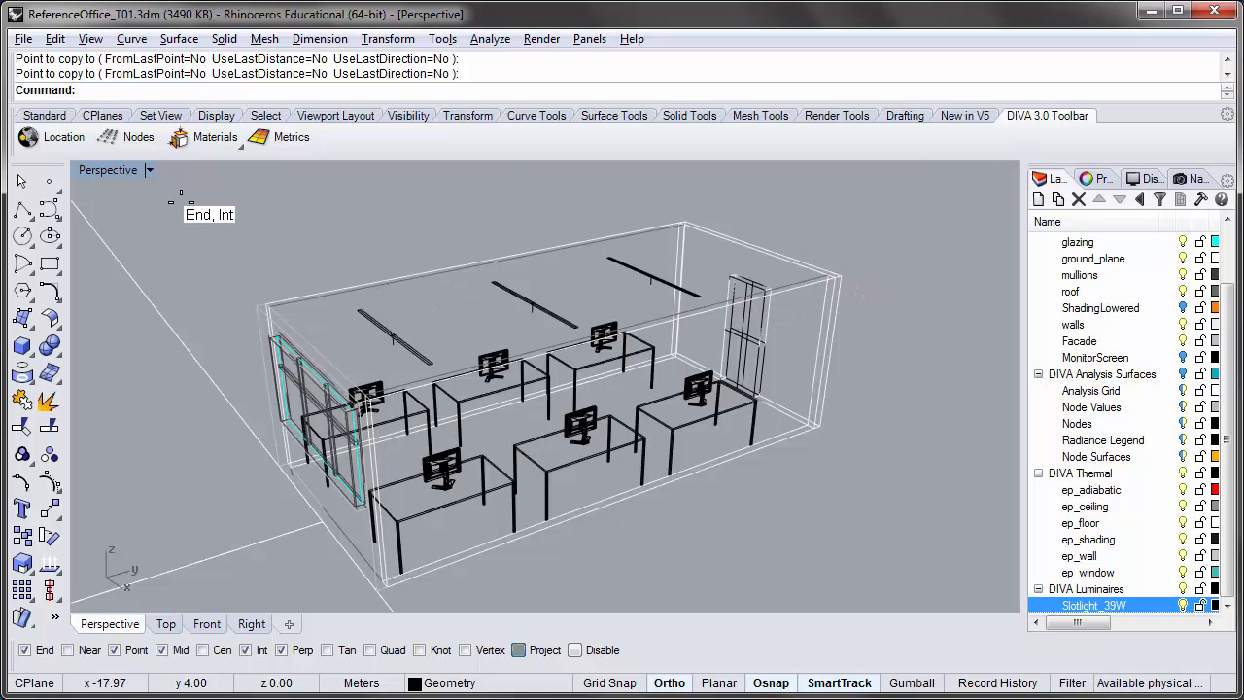
pyautogui.doubleClick(109, 169)
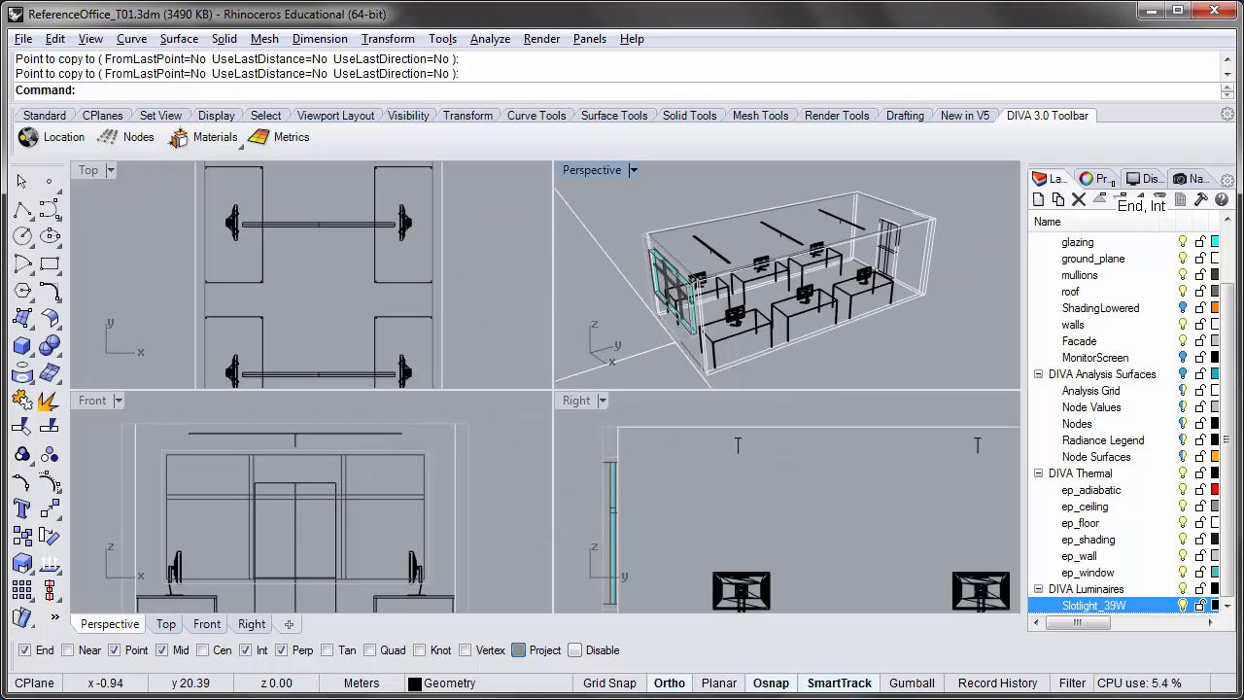
# Restore the named view row1_west in the Perspective viewport
pyautogui.click(1181, 177)
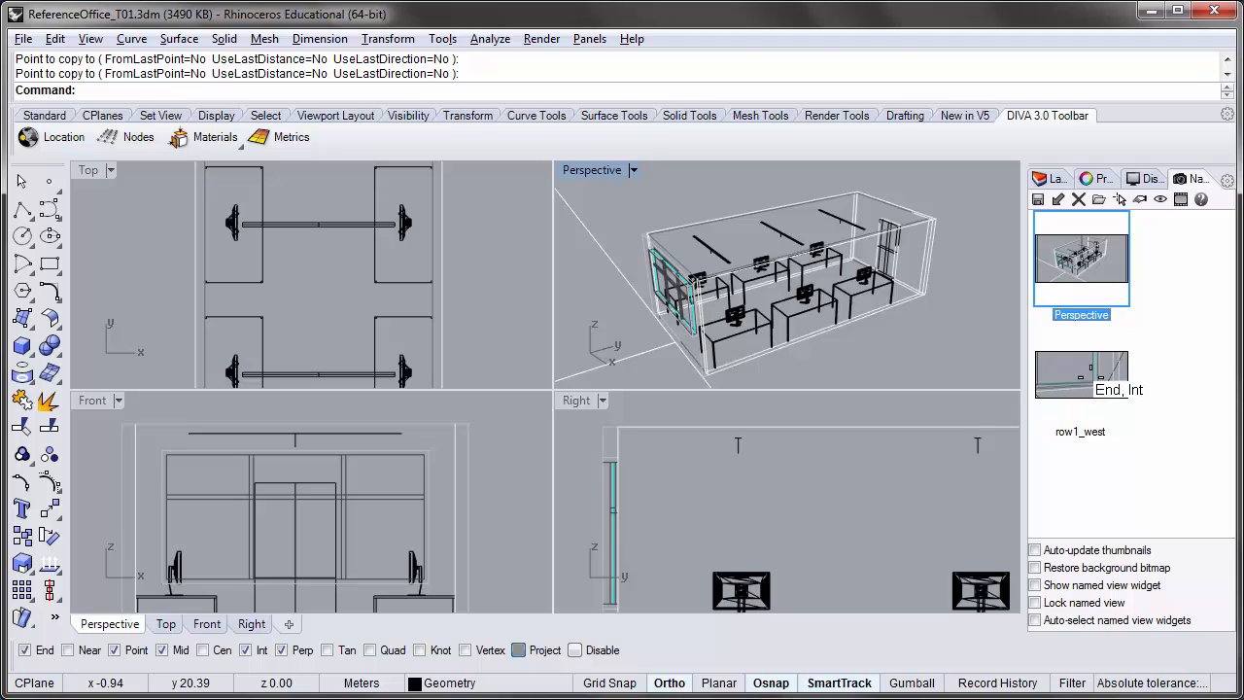
pyautogui.click(1059, 370)
pyautogui.click(1160, 348)
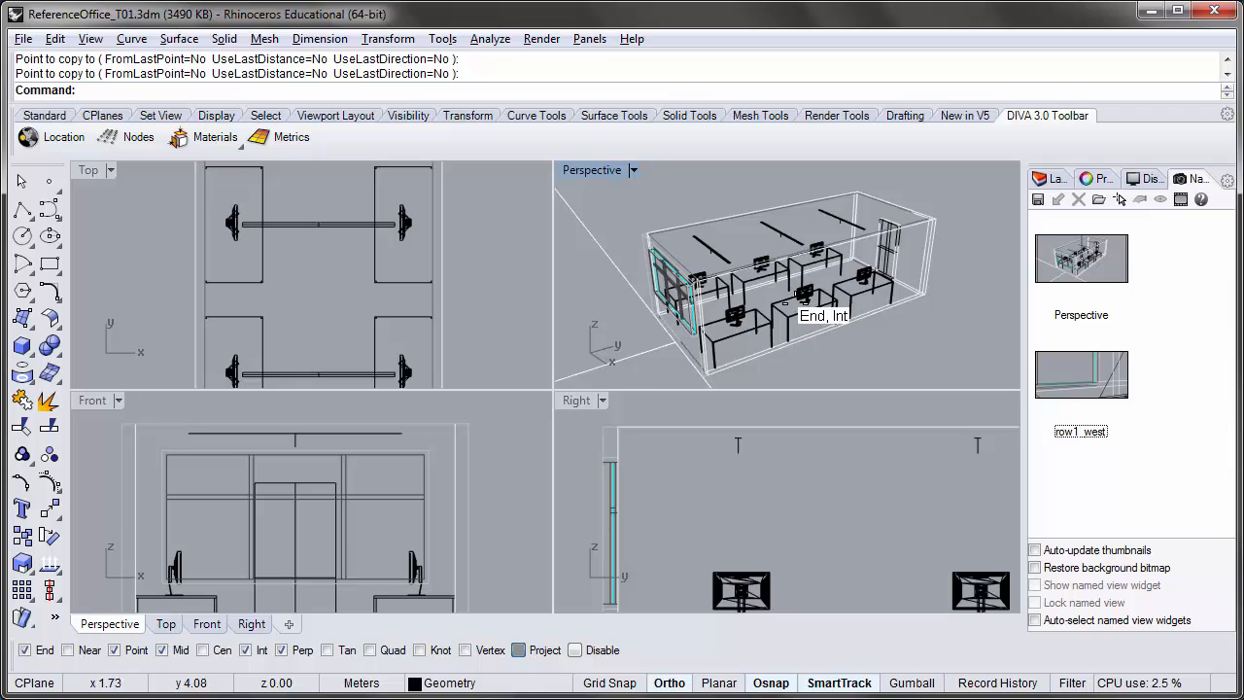
pyautogui.click(590, 168)
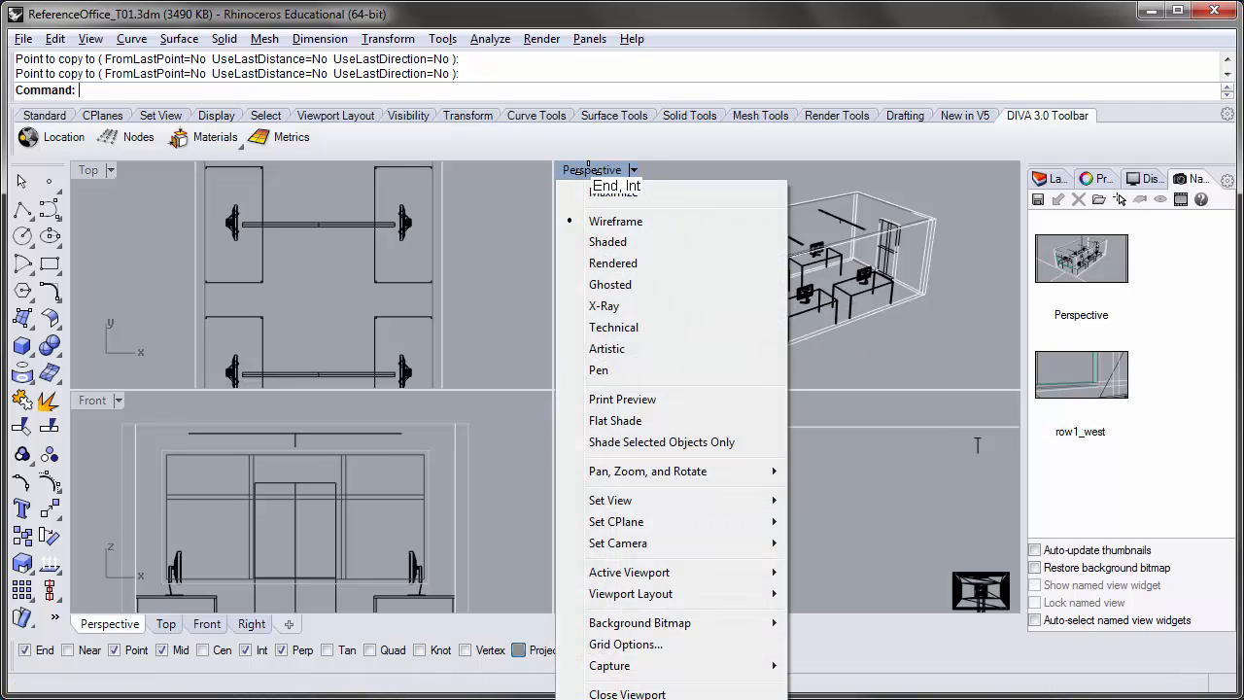
pyautogui.moveTo(767, 520)
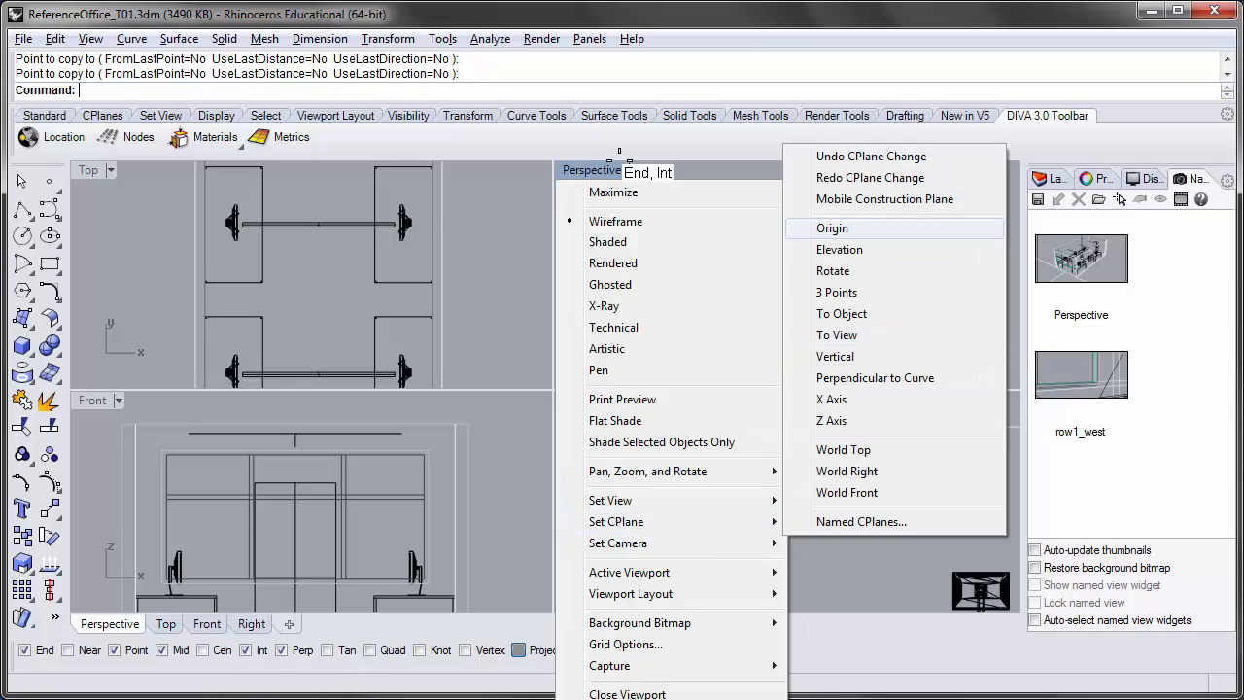
pyautogui.click(573, 167)
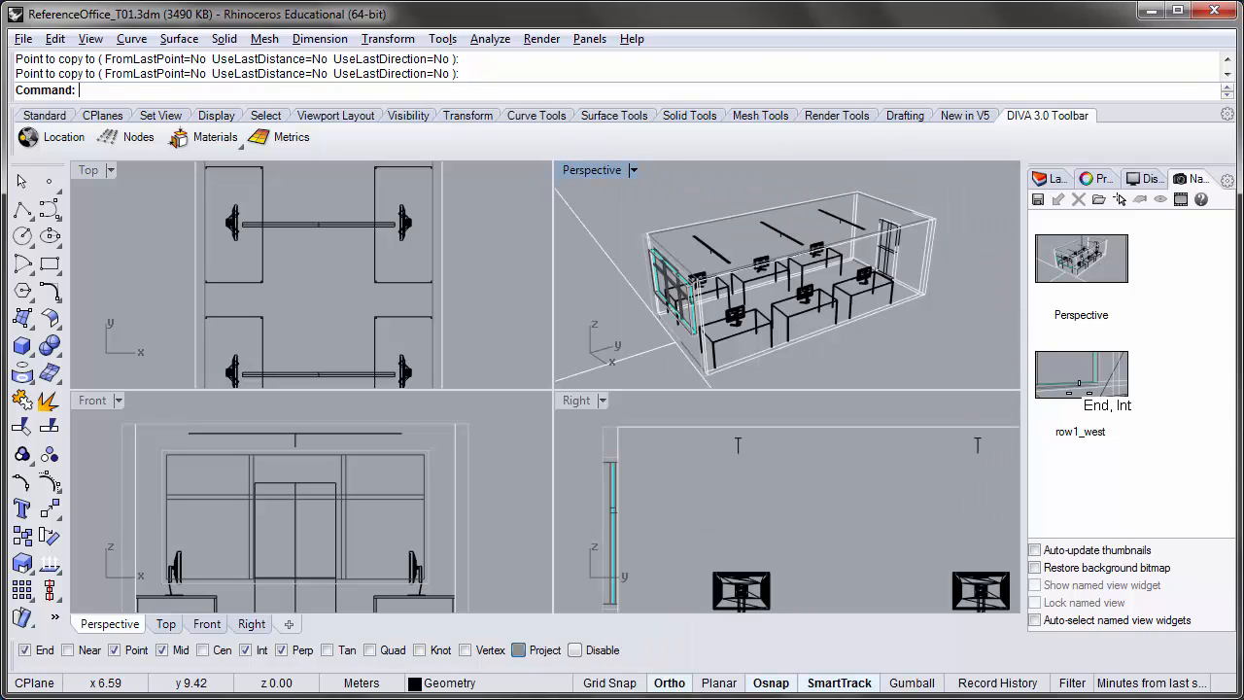
pyautogui.doubleClick(1078, 379)
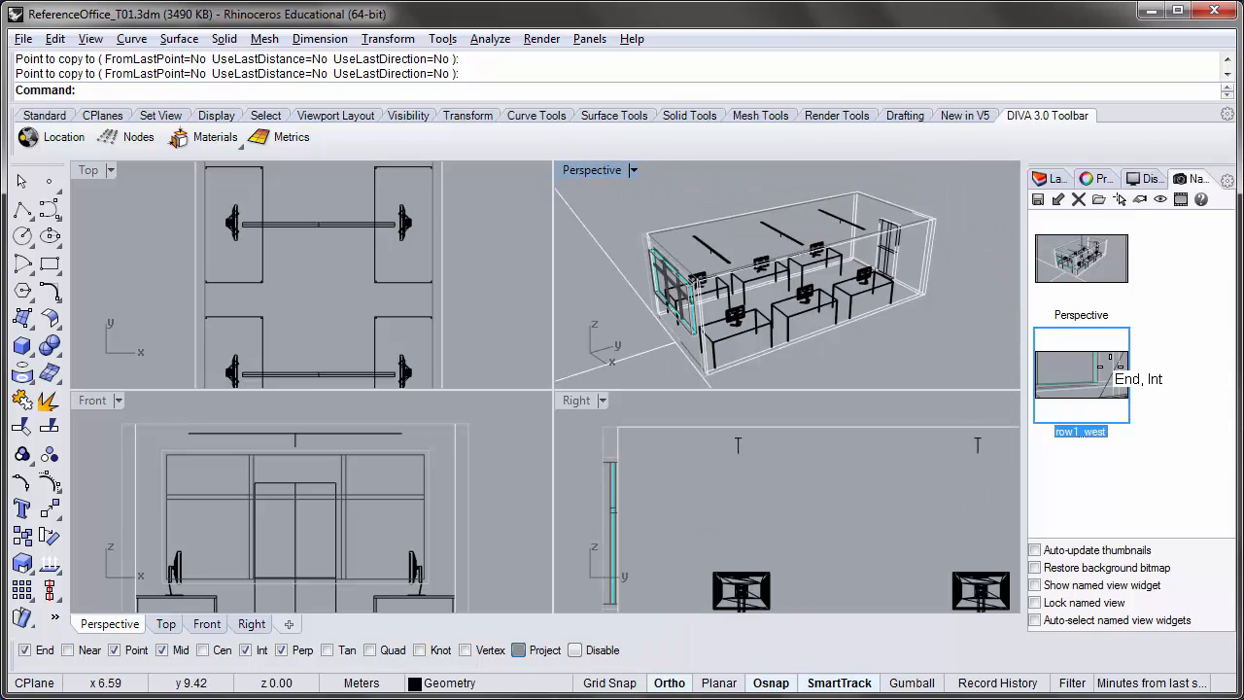
# Show the camera object of the row1_west view in the other viewports
pyautogui.click(593, 168)
pyautogui.moveTo(658, 500)
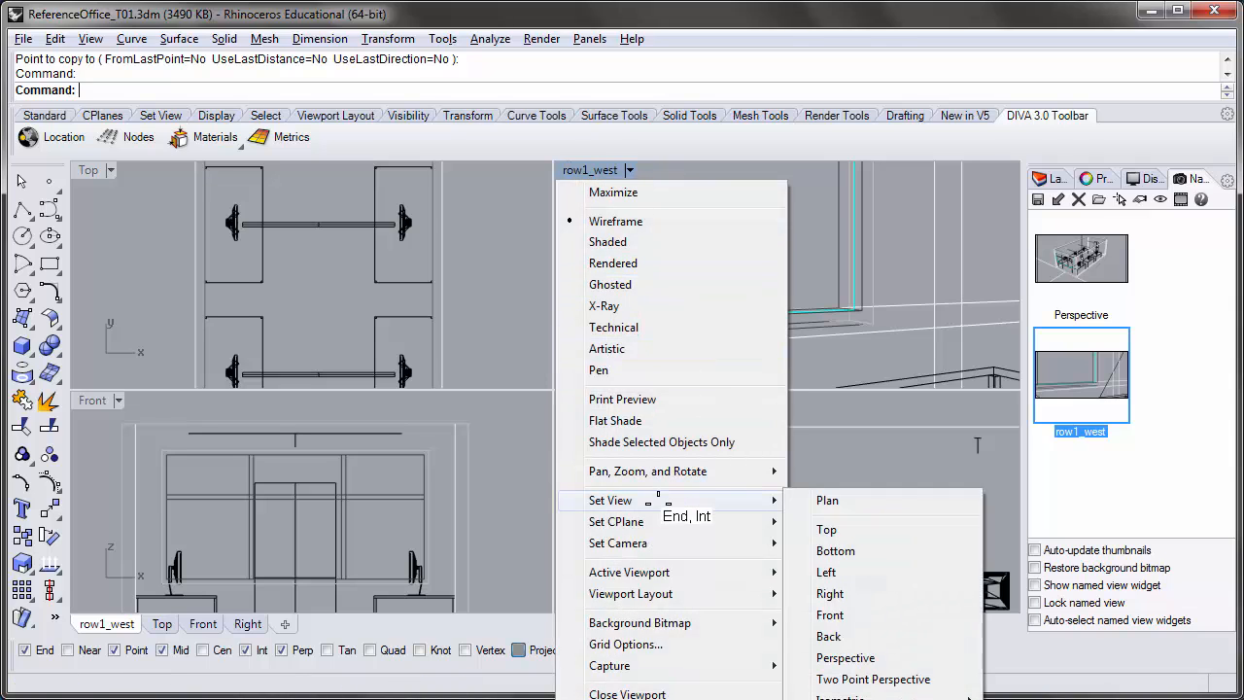
pyautogui.moveTo(661, 543)
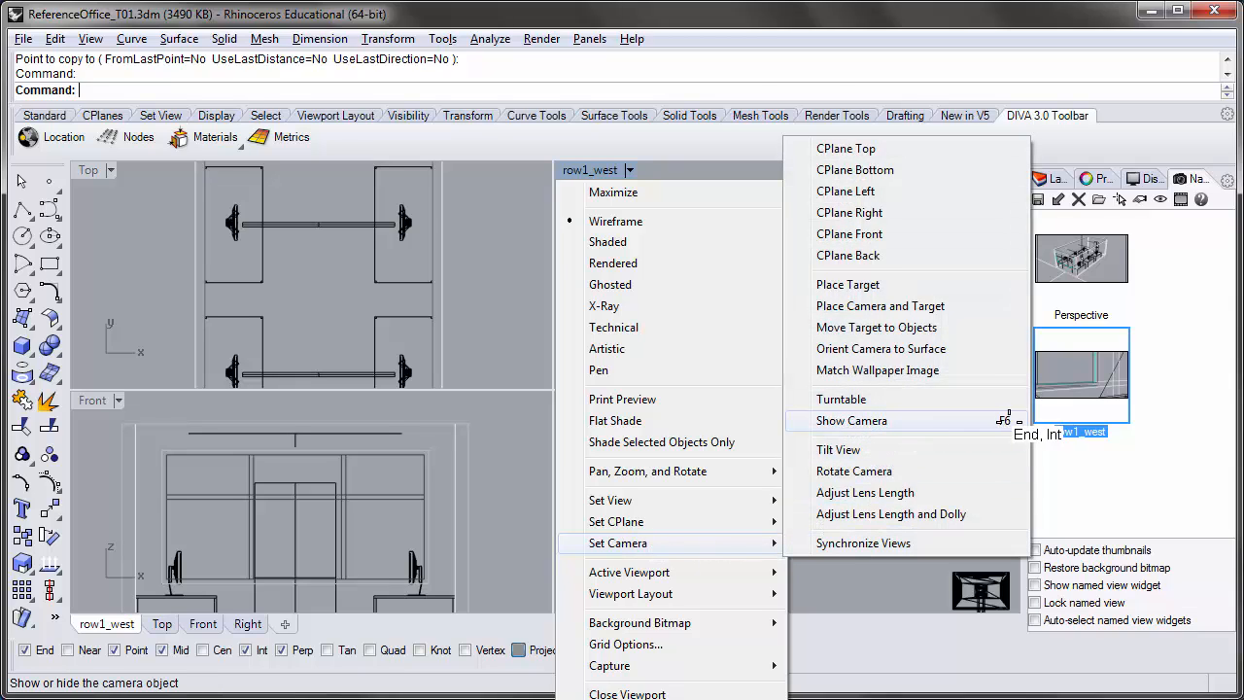
pyautogui.click(885, 418)
# Move the row1_west camera point about 6.94 m in plan to just inside the wall opposite the window, toward the room's corner
pyautogui.scroll(-5, 291, 275)
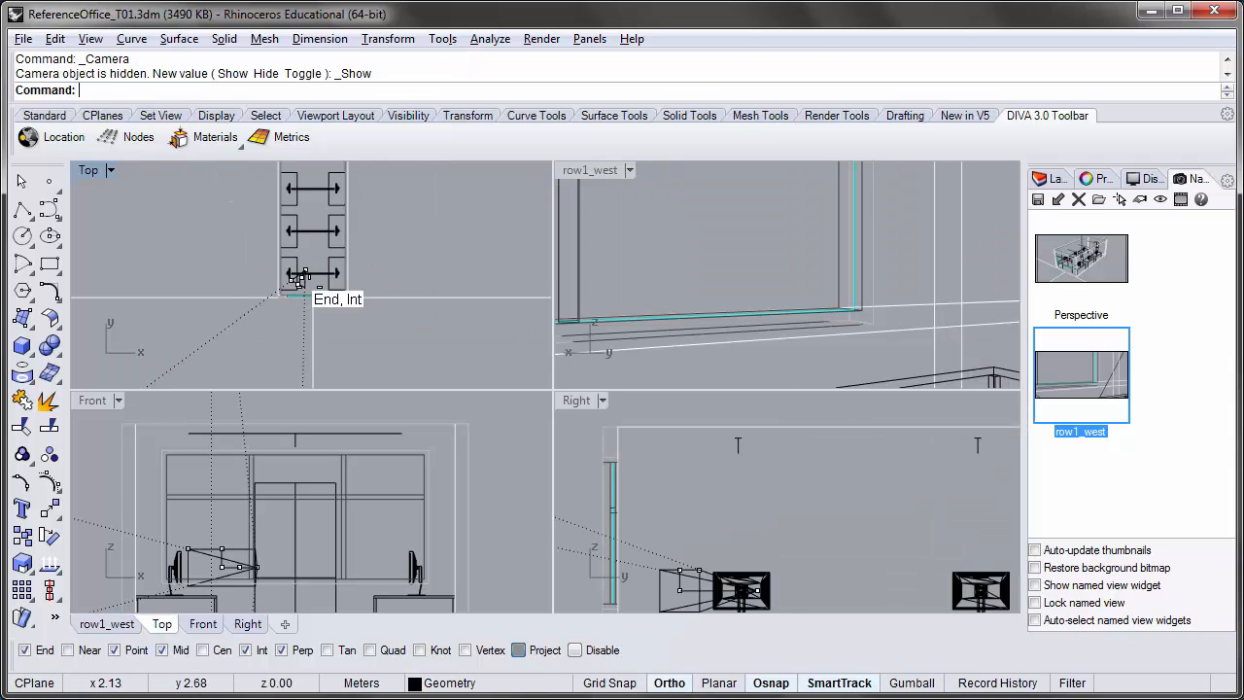
pyautogui.scroll(8, 296, 277)
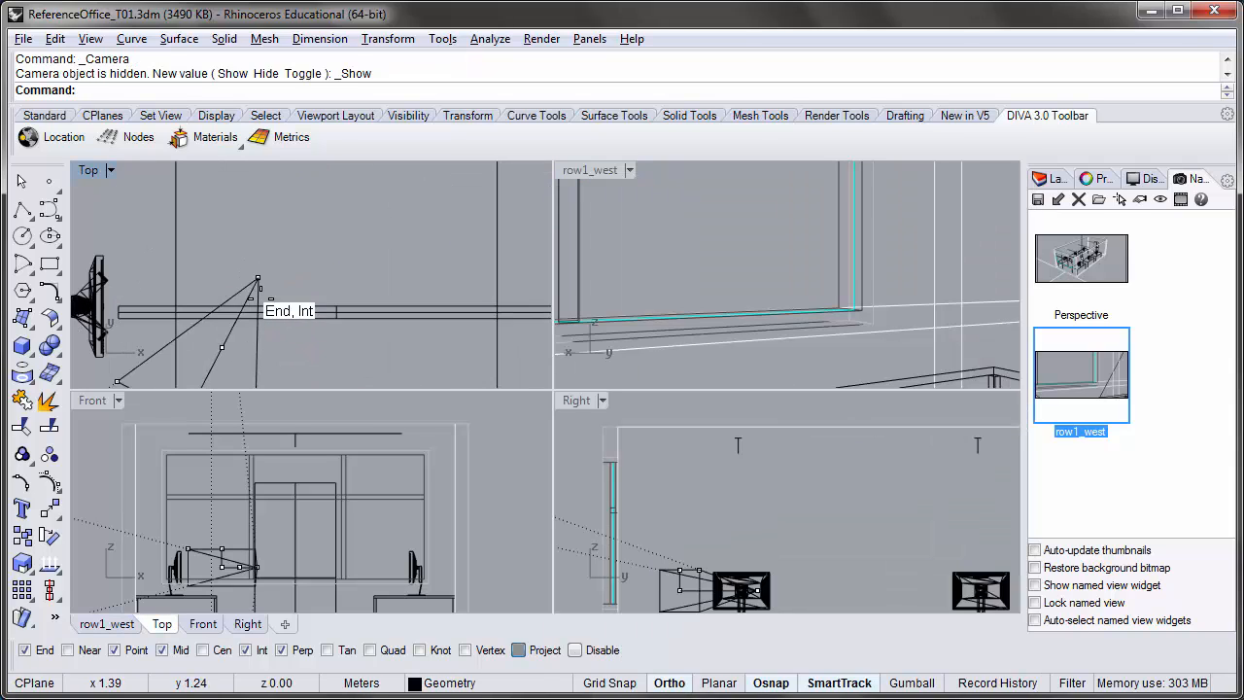
pyautogui.scroll(-6, 260, 275)
pyautogui.moveTo(251, 272); pyautogui.dragTo(312, 277, button='right')
pyautogui.scroll(6, 312, 277)
pyautogui.moveTo(312, 260); pyautogui.dragTo(361, 280)
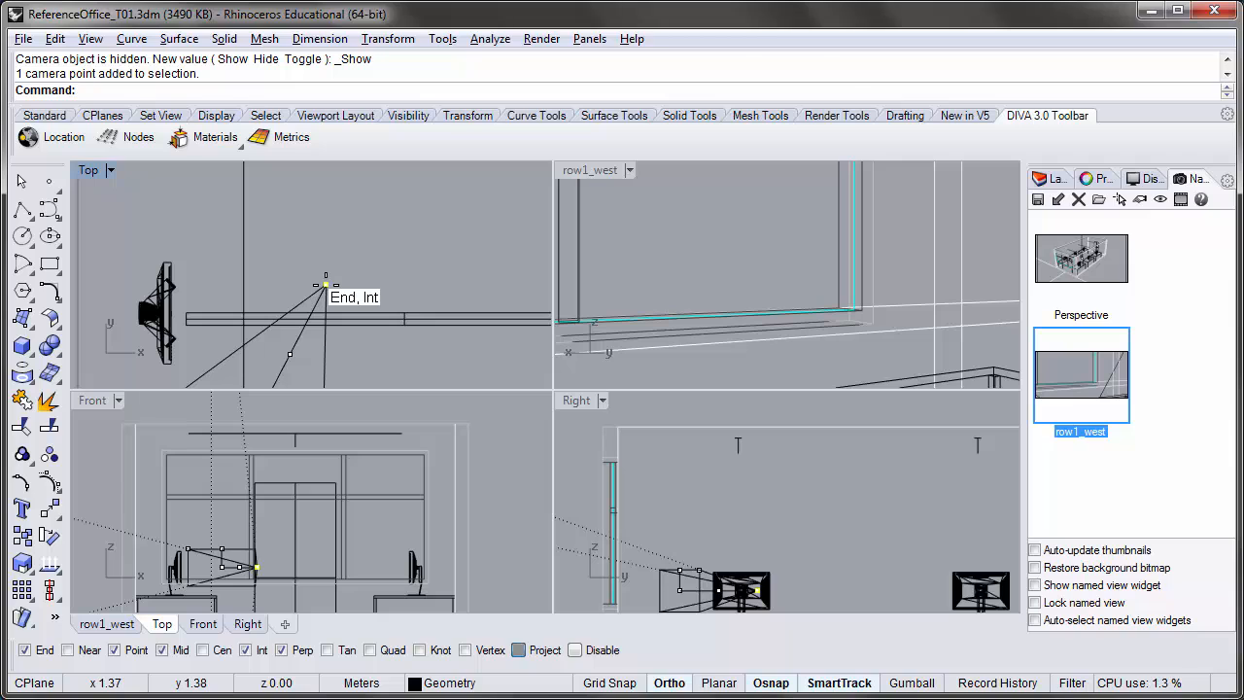
pyautogui.write('m')
pyautogui.press('Return')
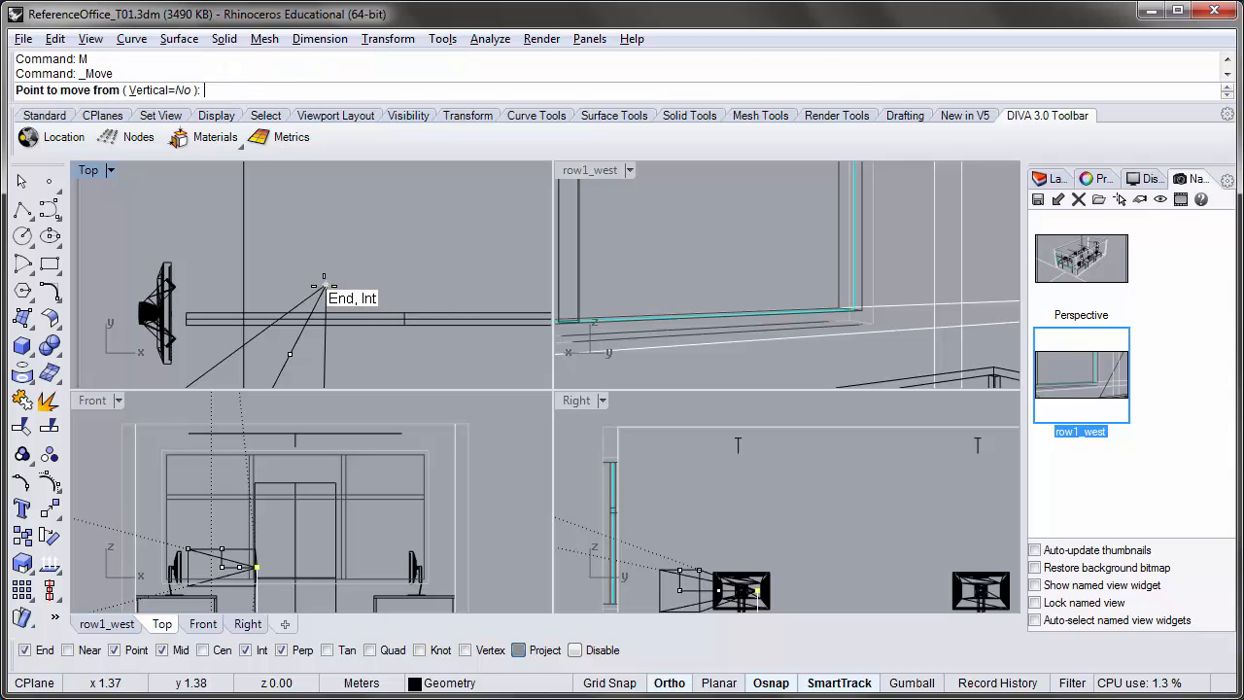
pyautogui.click(324, 285)
pyautogui.scroll(-11, 322, 285)
pyautogui.scroll(-3, 322, 285)
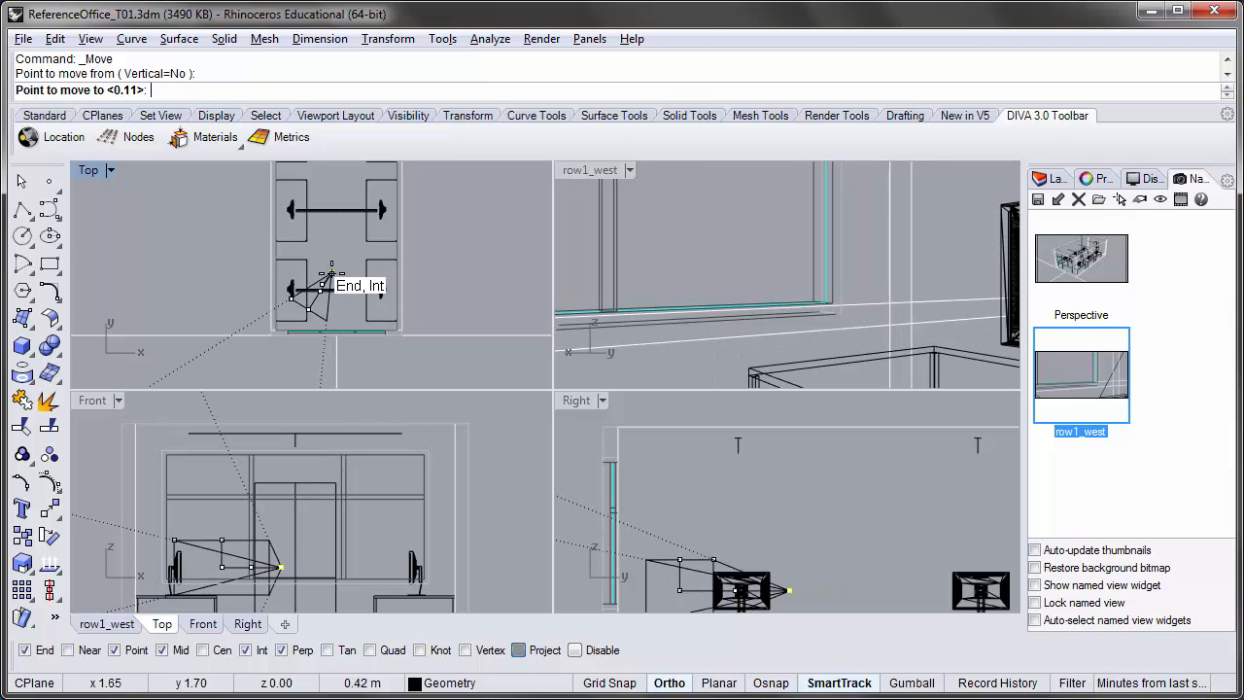
pyautogui.scroll(-4, 324, 276)
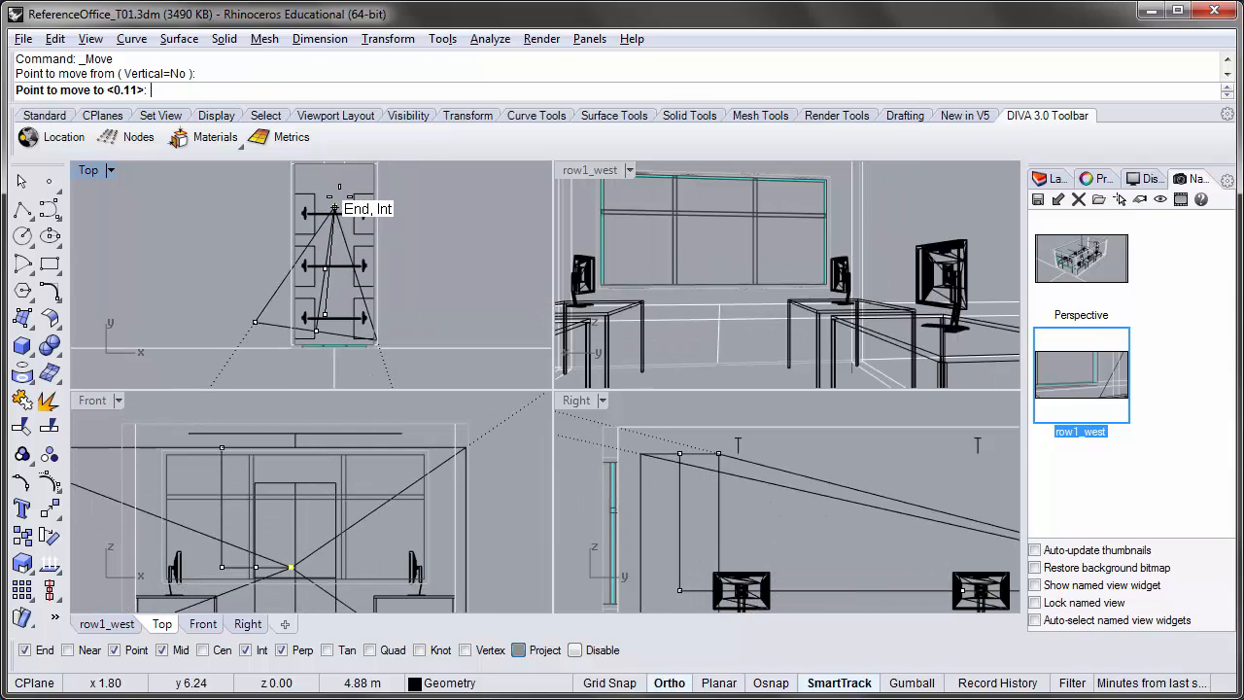
pyautogui.scroll(4, 330, 204)
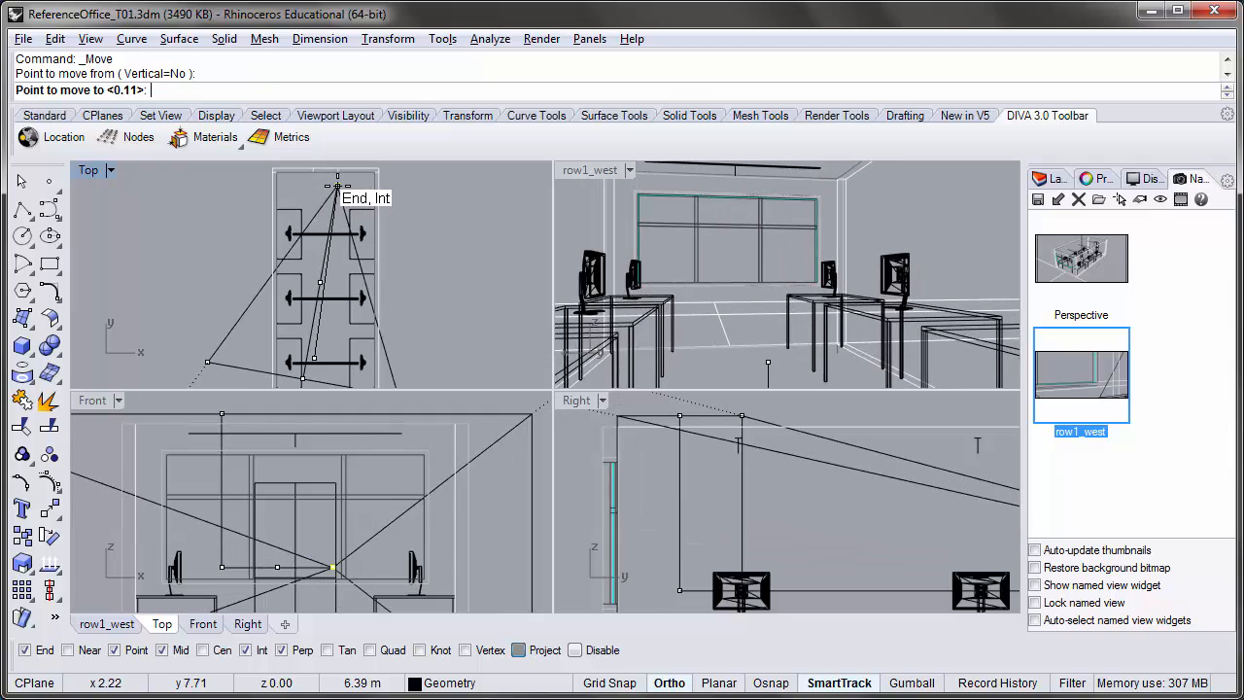
pyautogui.scroll(4, 344, 192)
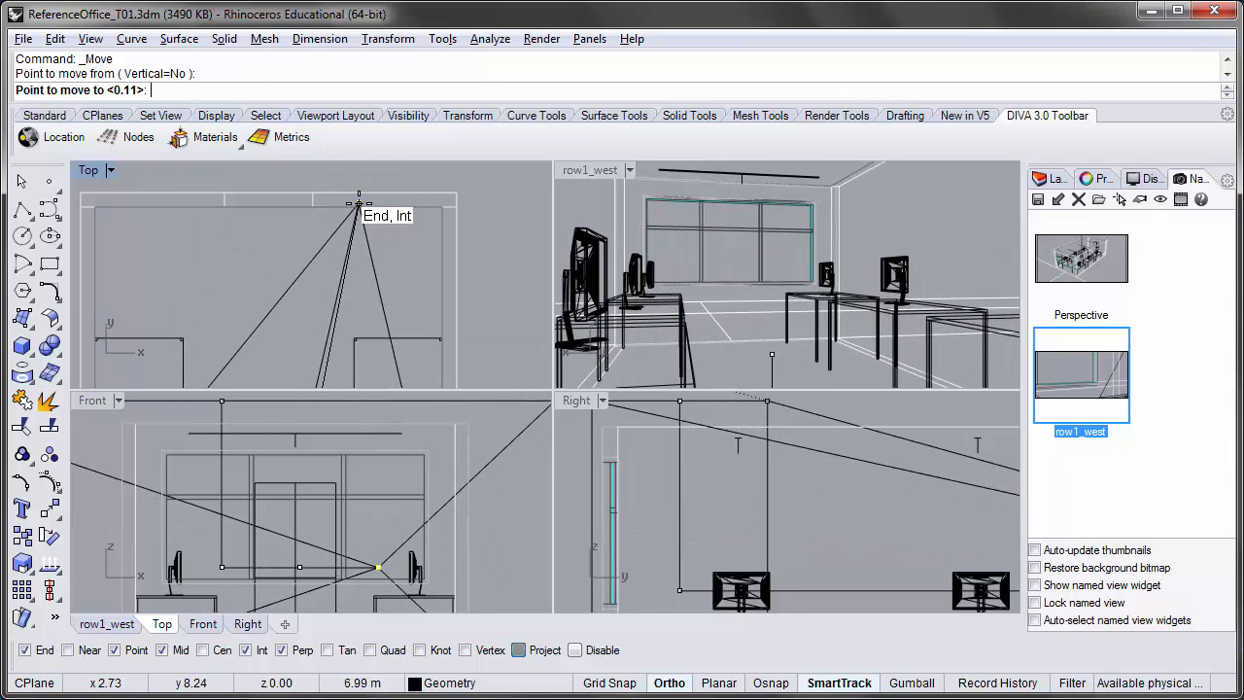
pyautogui.scroll(2, 359, 210)
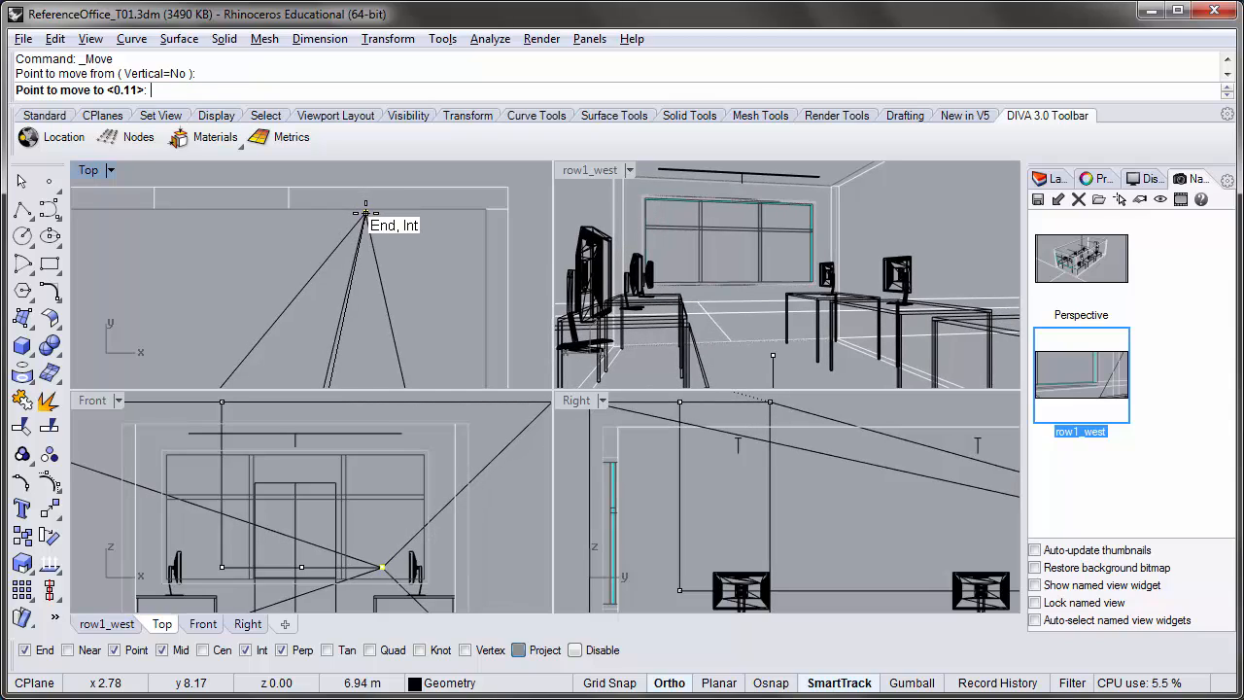
pyautogui.click(365, 212)
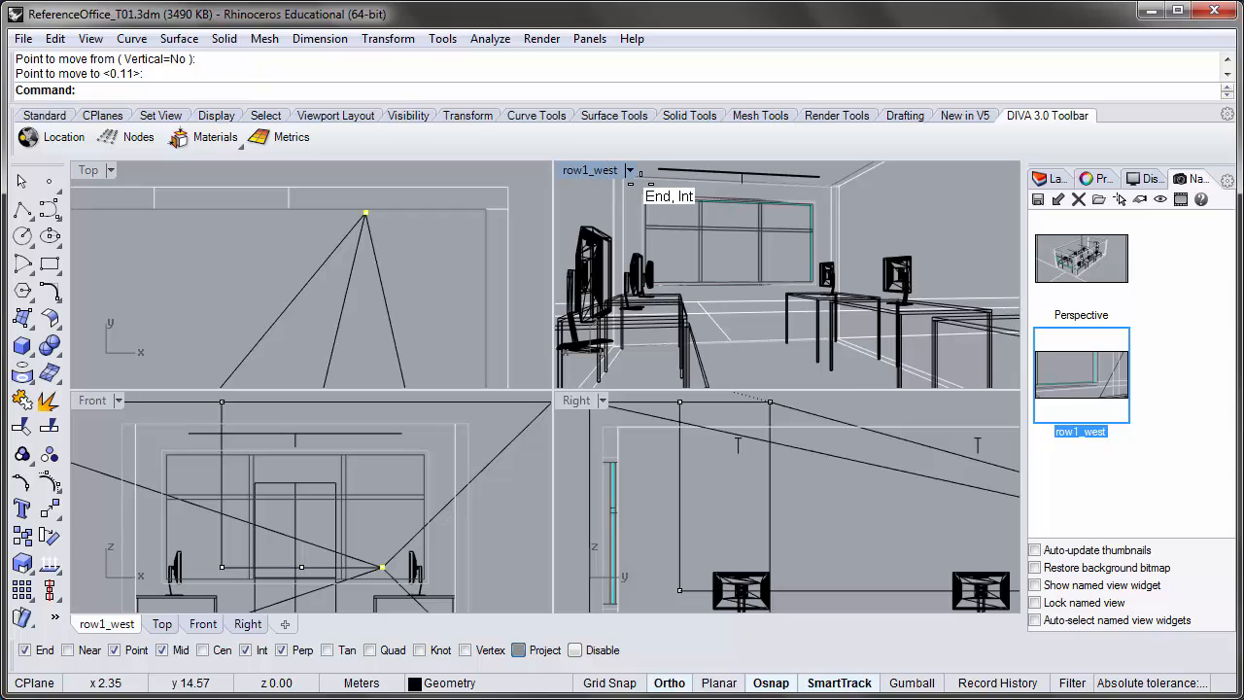
# Maximize the row1_west viewport and set its camera lens length to 35
pyautogui.doubleClick(590, 170)
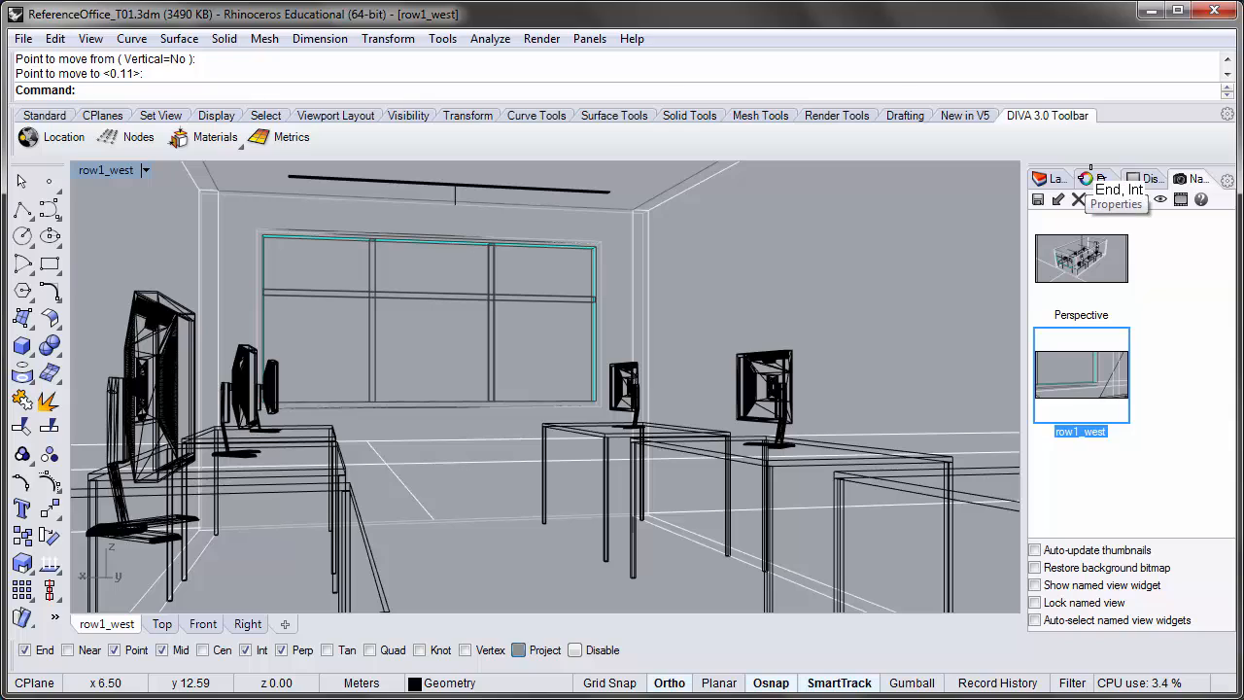
pyautogui.click(1097, 178)
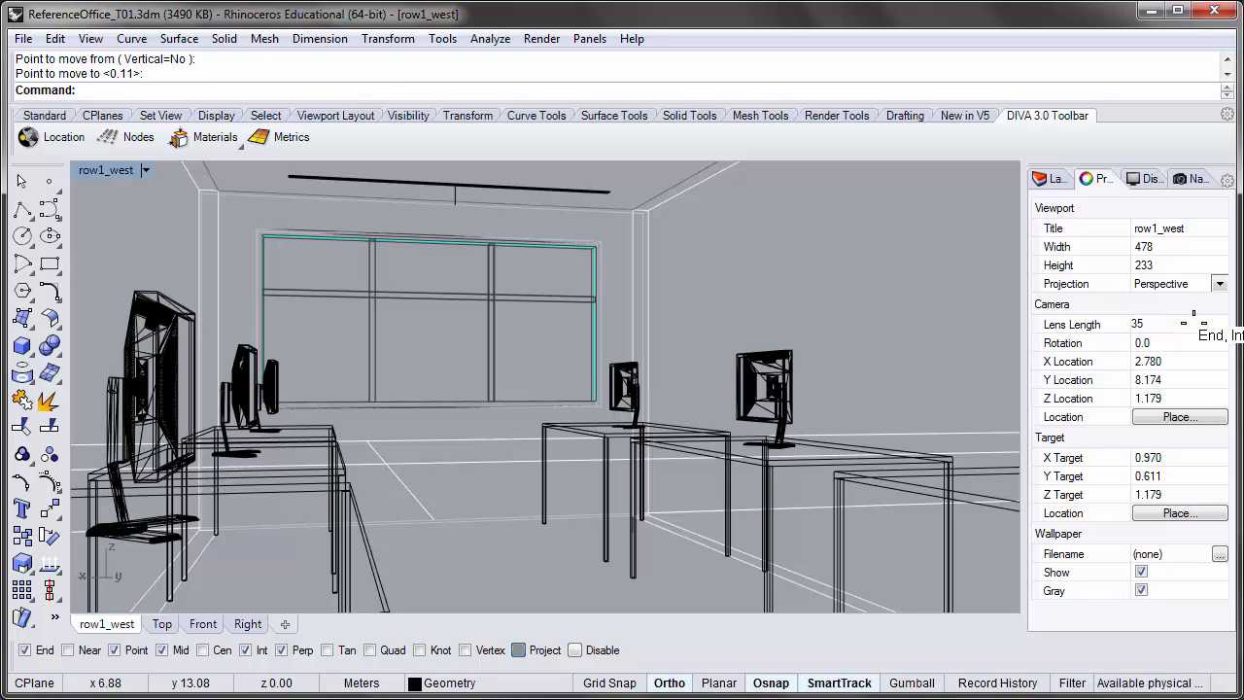
pyautogui.press('Return')
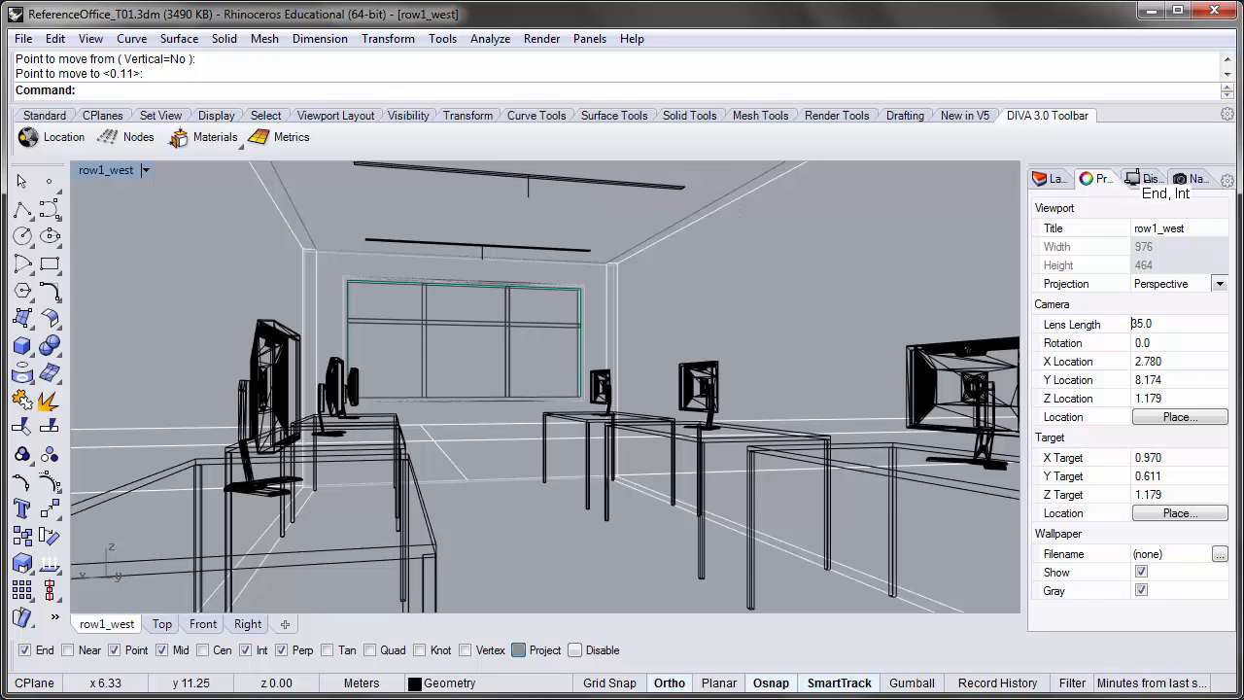
# Save the current interior camera viewport as a new named view called whole_office
pyautogui.click(1146, 179)
pyautogui.click(1182, 179)
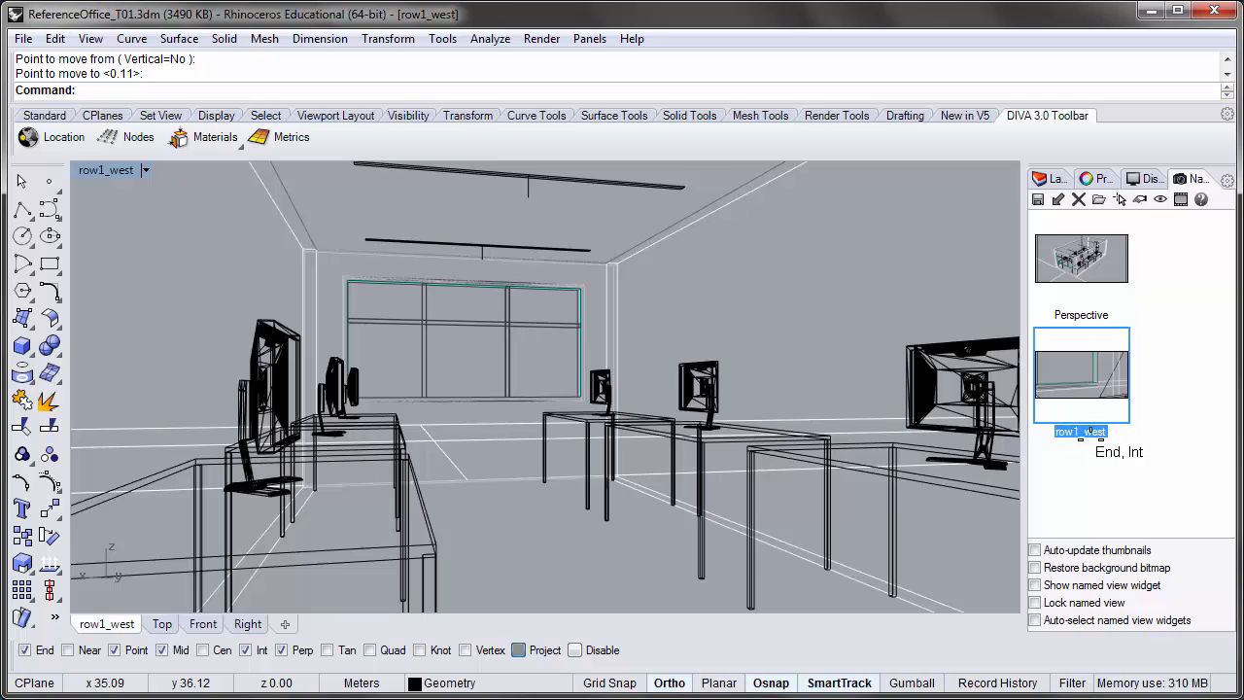
pyautogui.click(1163, 258)
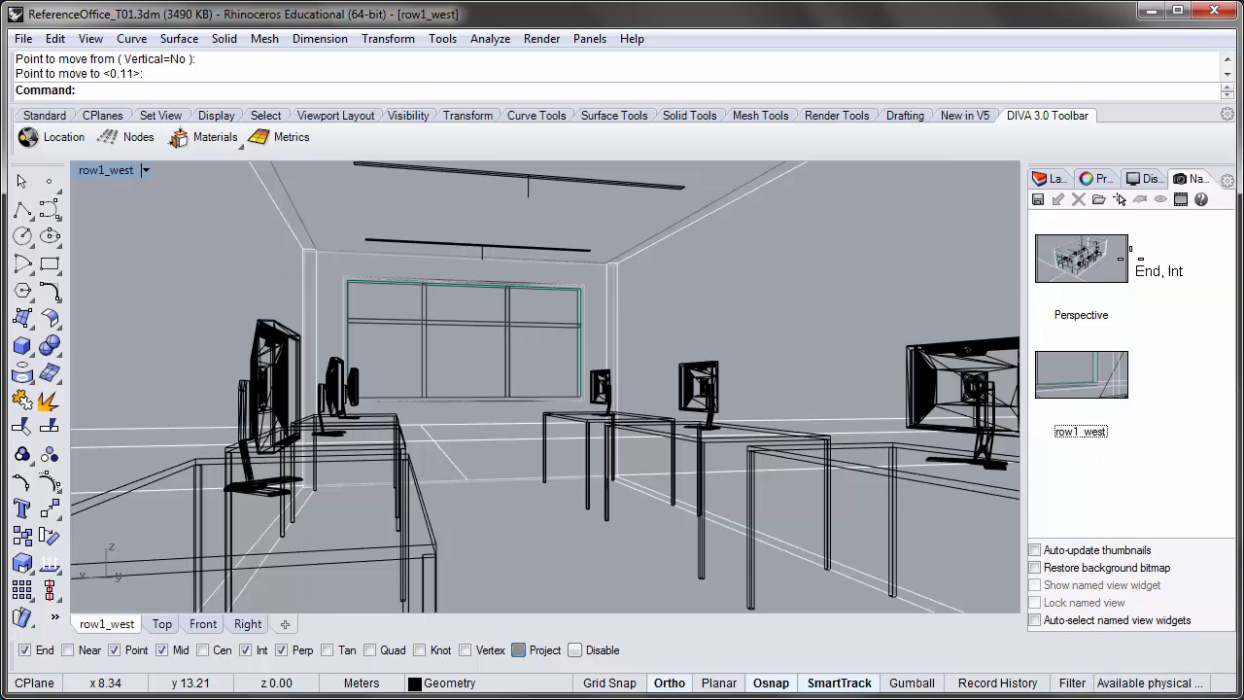
pyautogui.click(1037, 198)
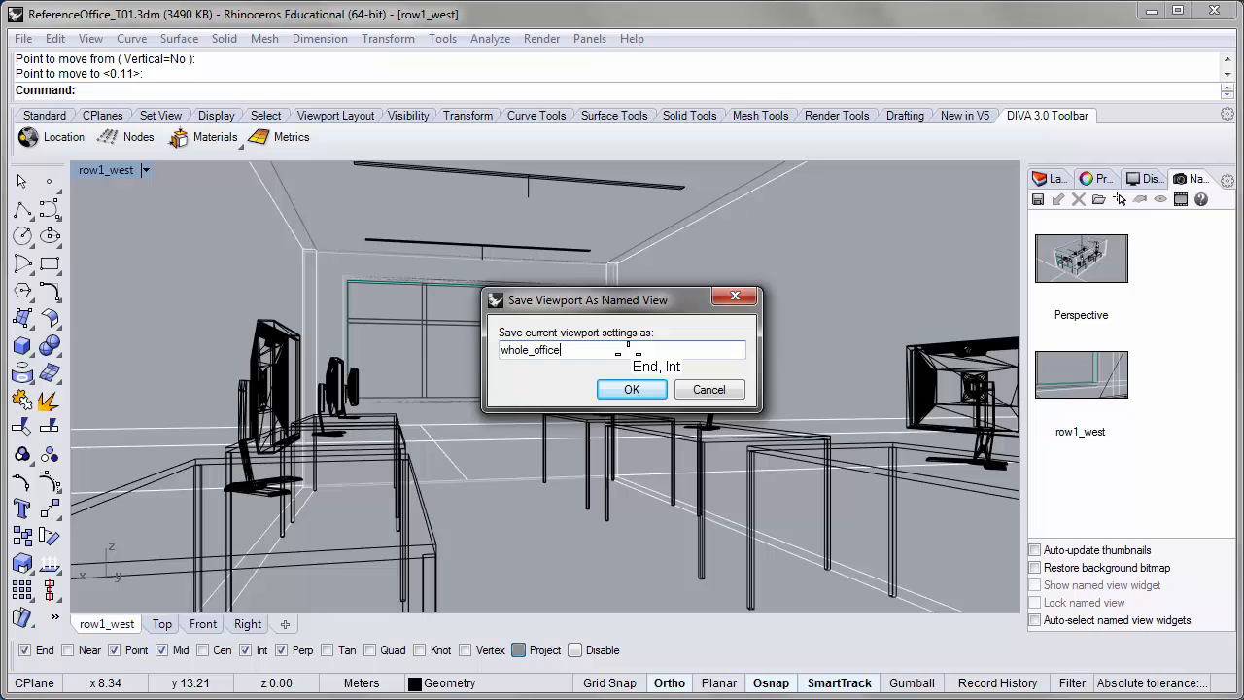
pyautogui.click(630, 389)
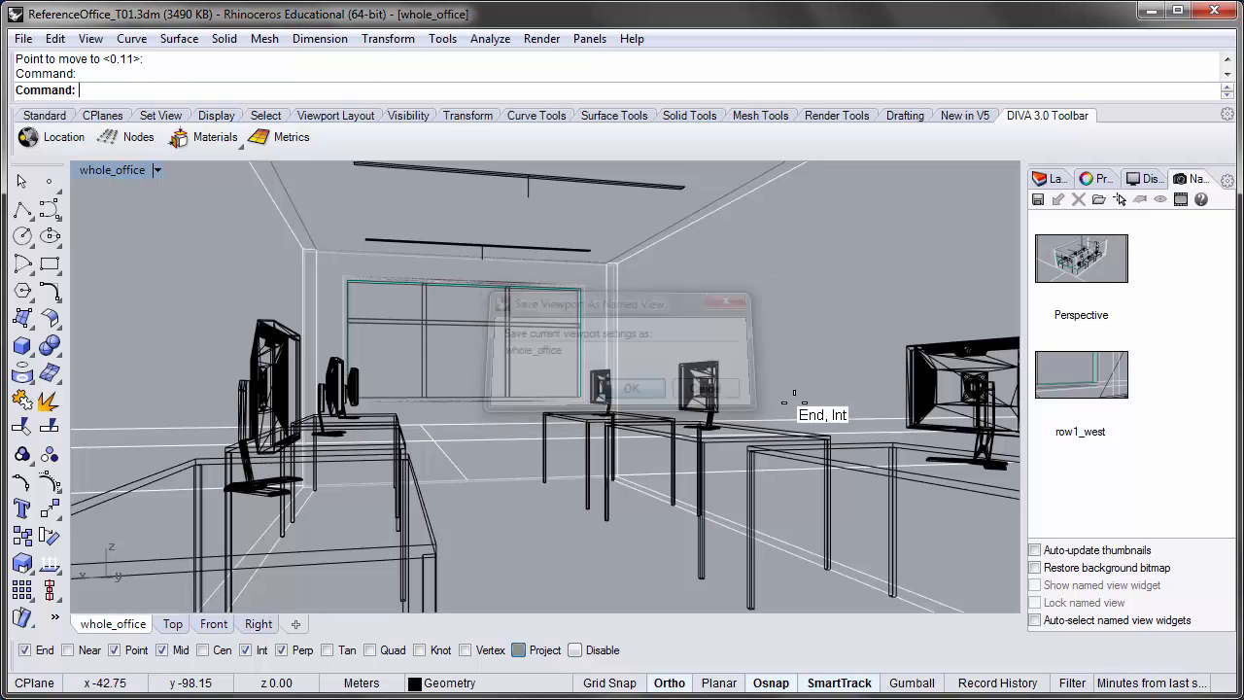
pyautogui.click(1109, 493)
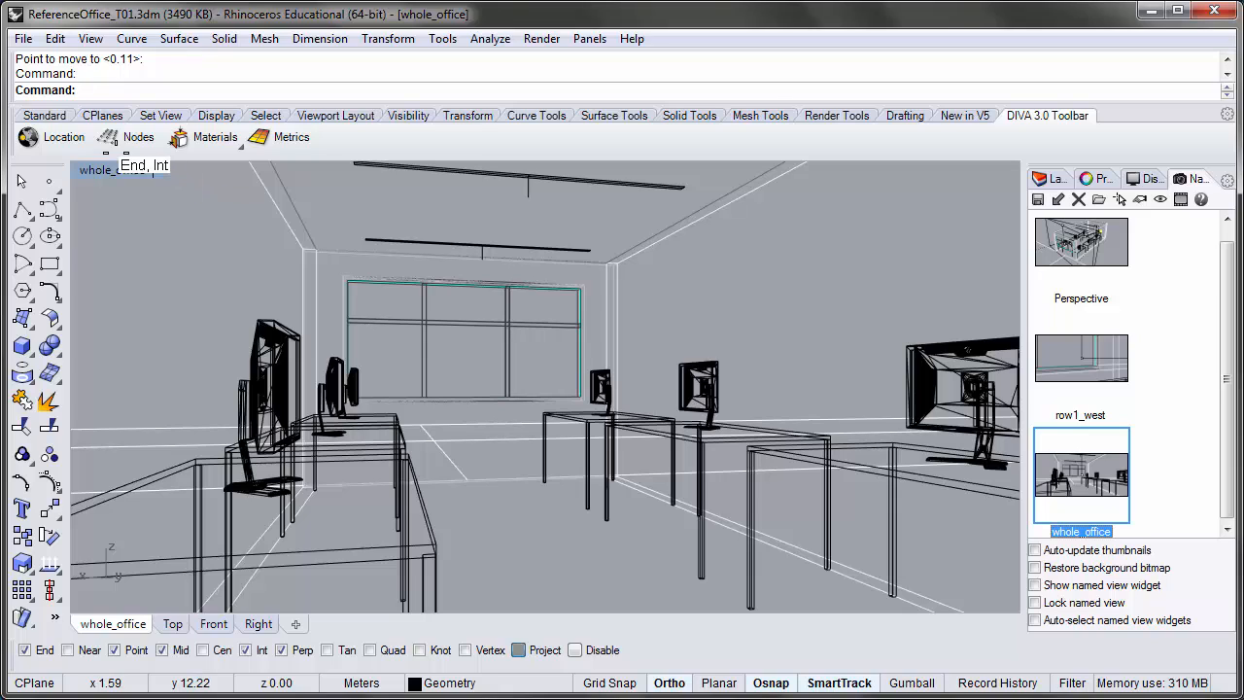
# Open the DIVA Metrics simulation options and set the visualization image quality to Medium Quality
pyautogui.click(282, 137)
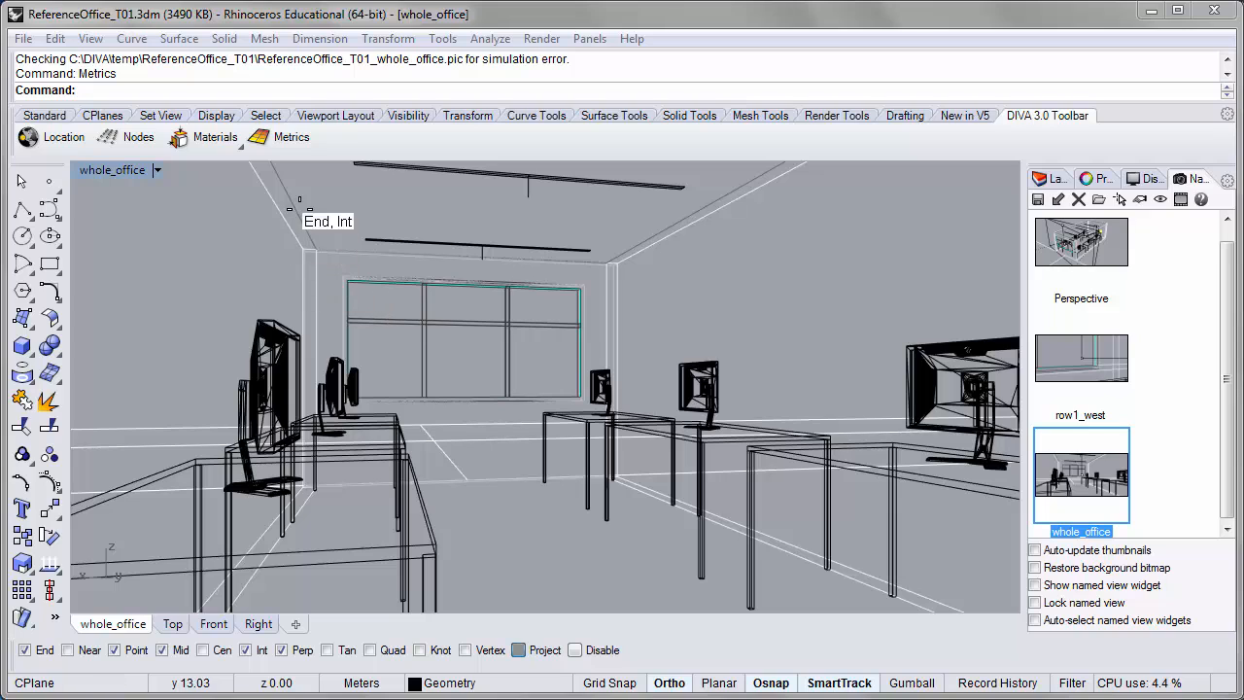
pyautogui.click(286, 133)
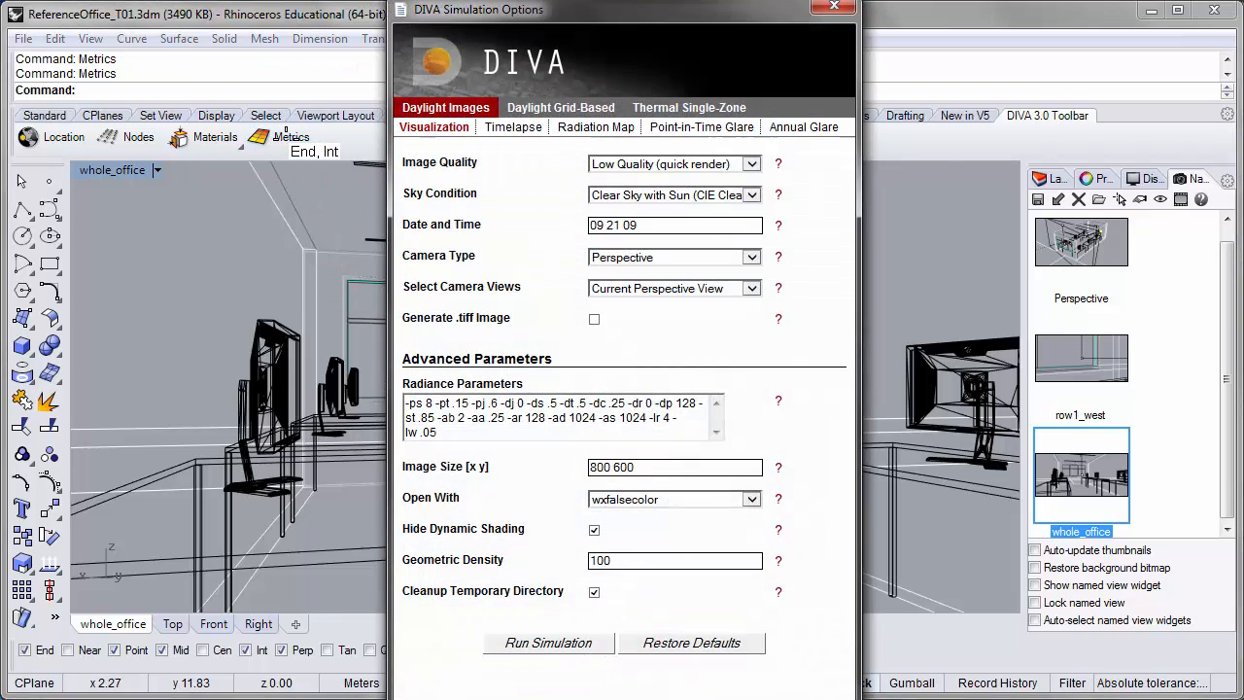
pyautogui.moveTo(732, 11); pyautogui.dragTo(688, 11)
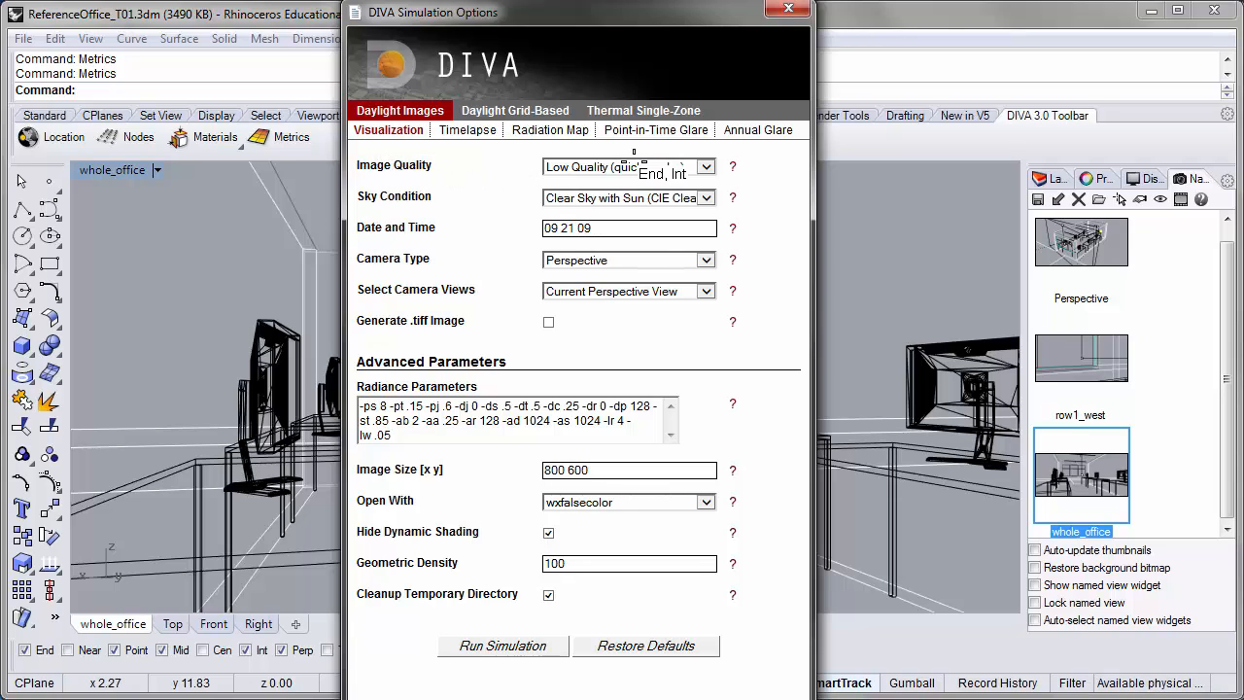
pyautogui.click(683, 168)
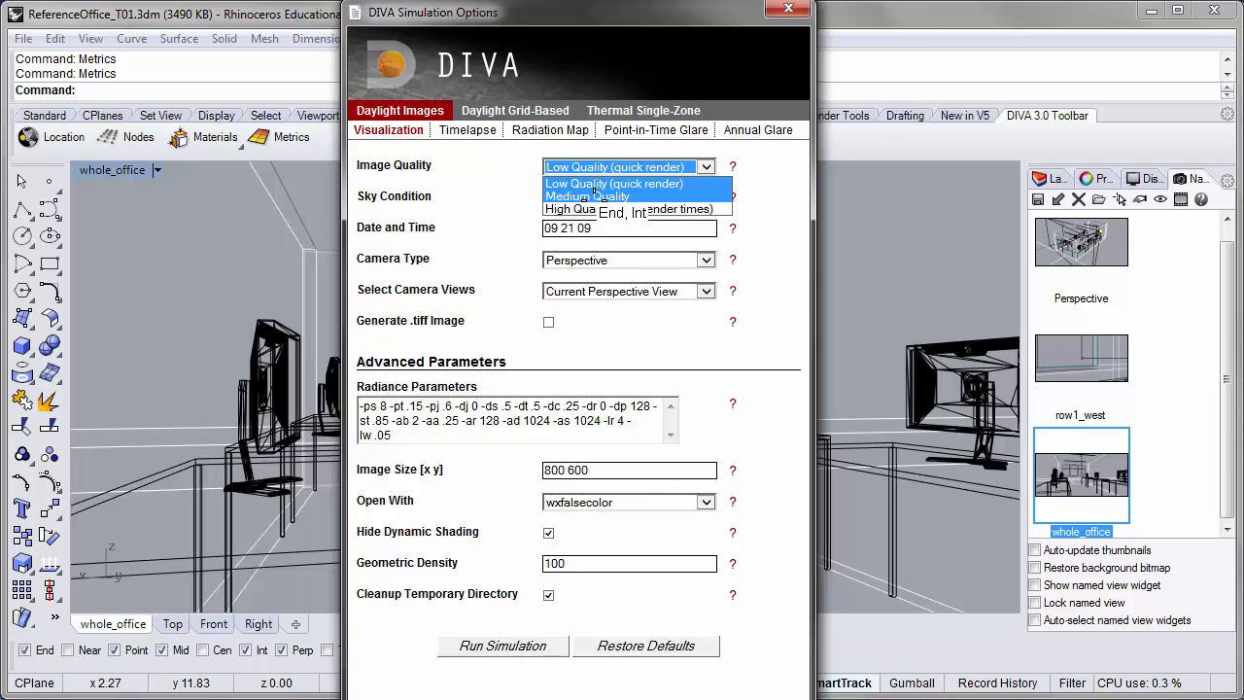
pyautogui.click(593, 196)
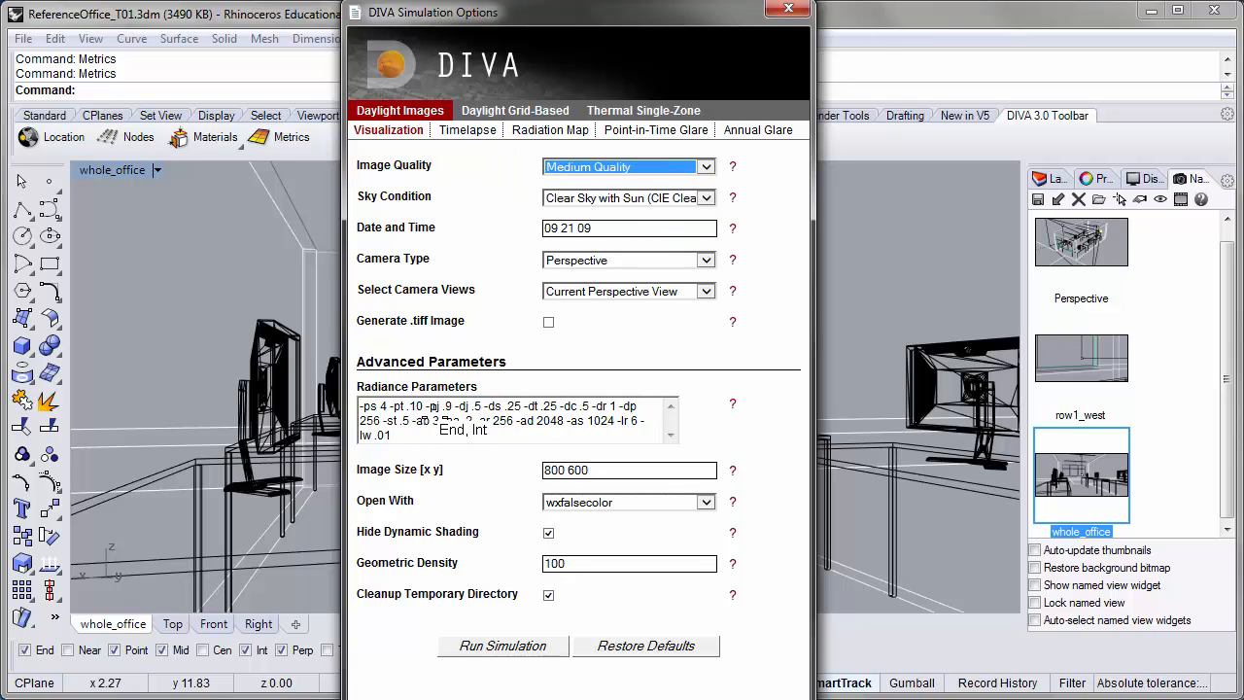
# Change the ambient bounces in the visualization's Radiance parameters to -ab 4
pyautogui.click(437, 413)
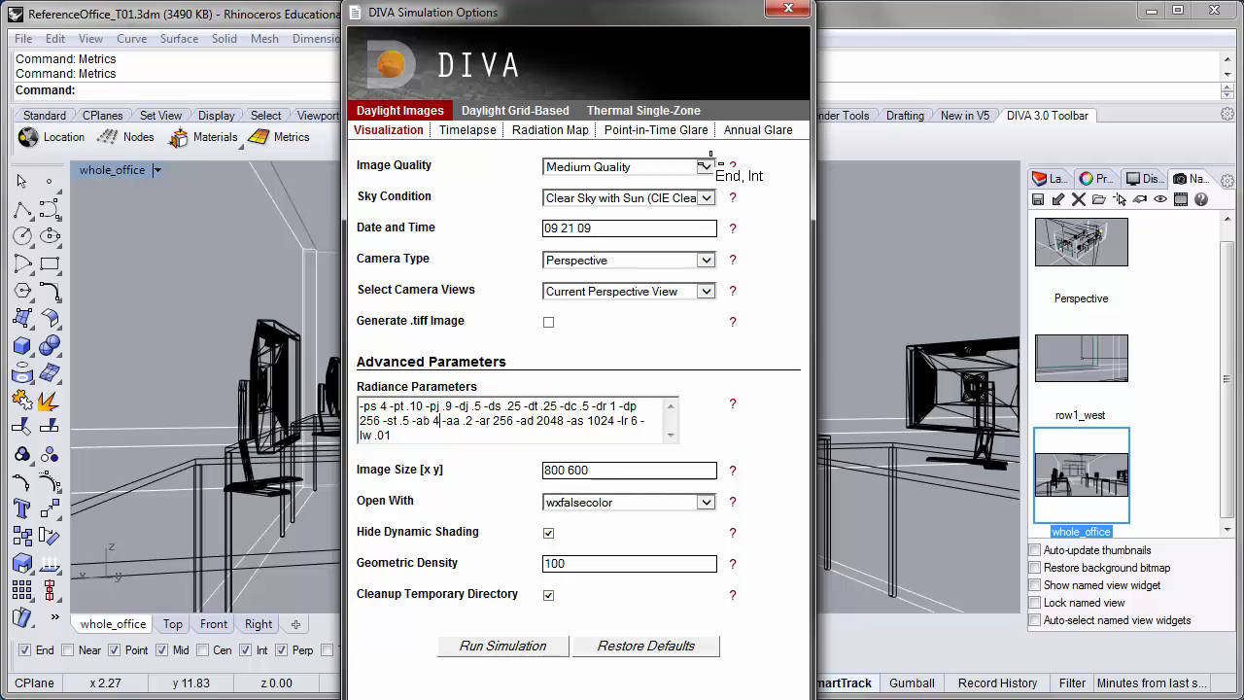
pyautogui.click(706, 166)
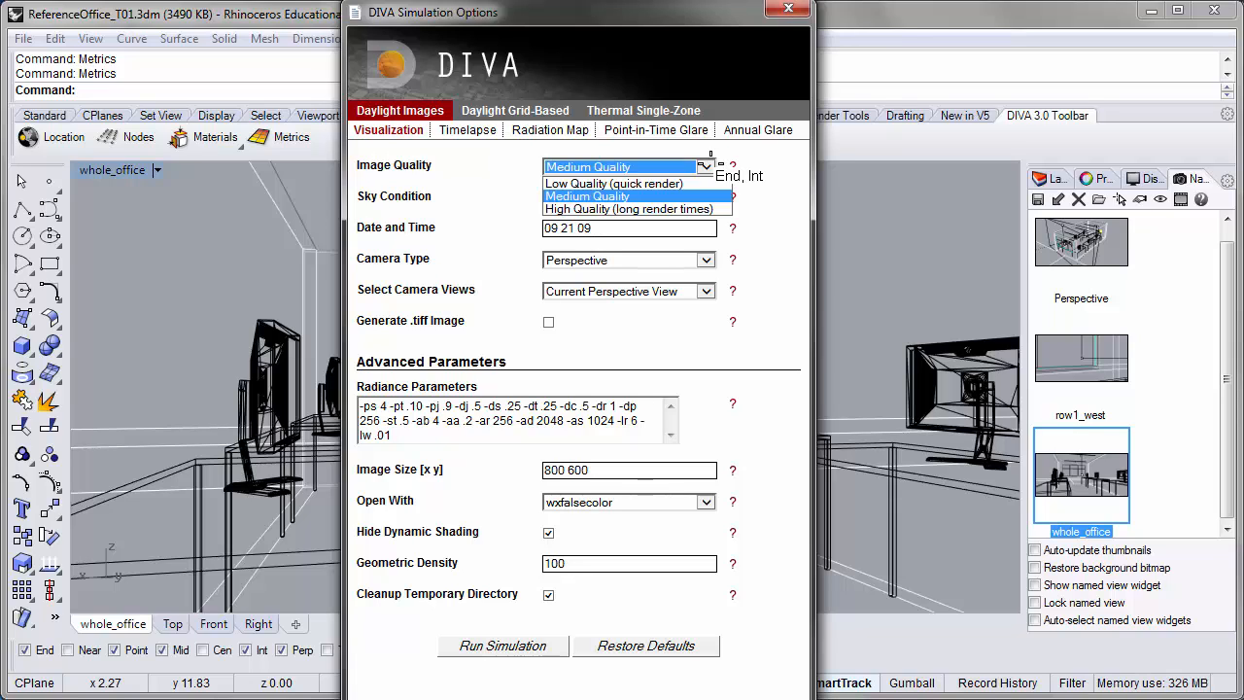
pyautogui.click(706, 165)
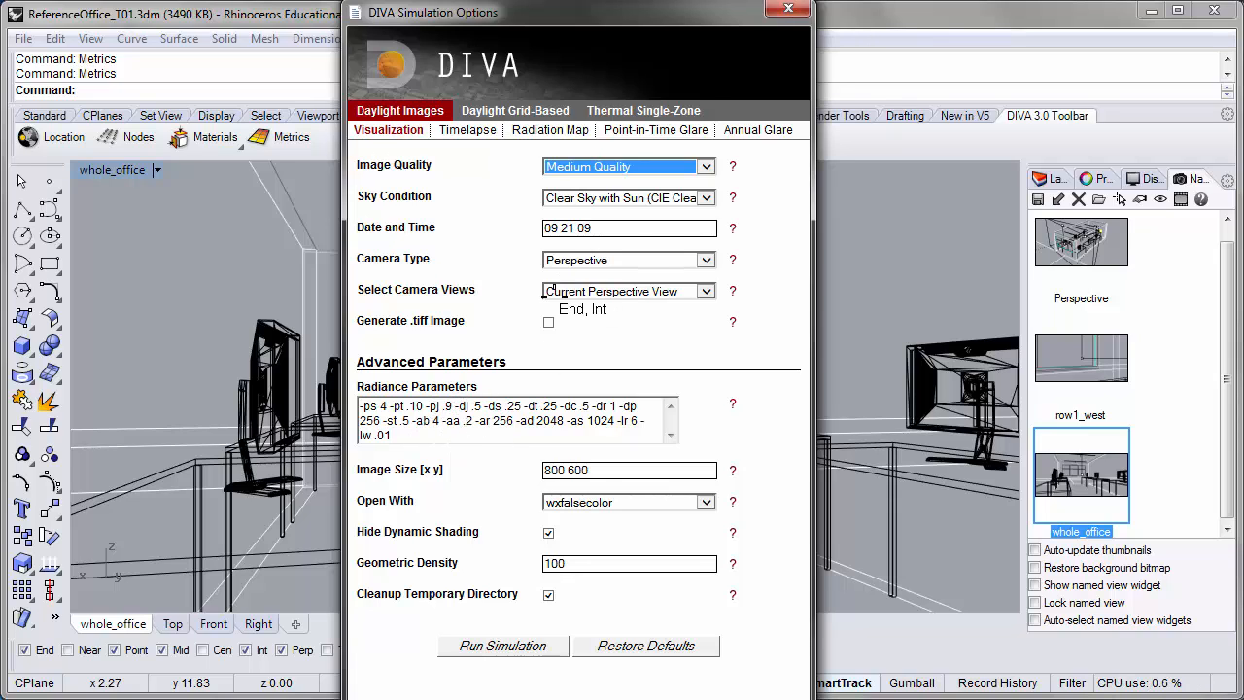
pyautogui.click(437, 420)
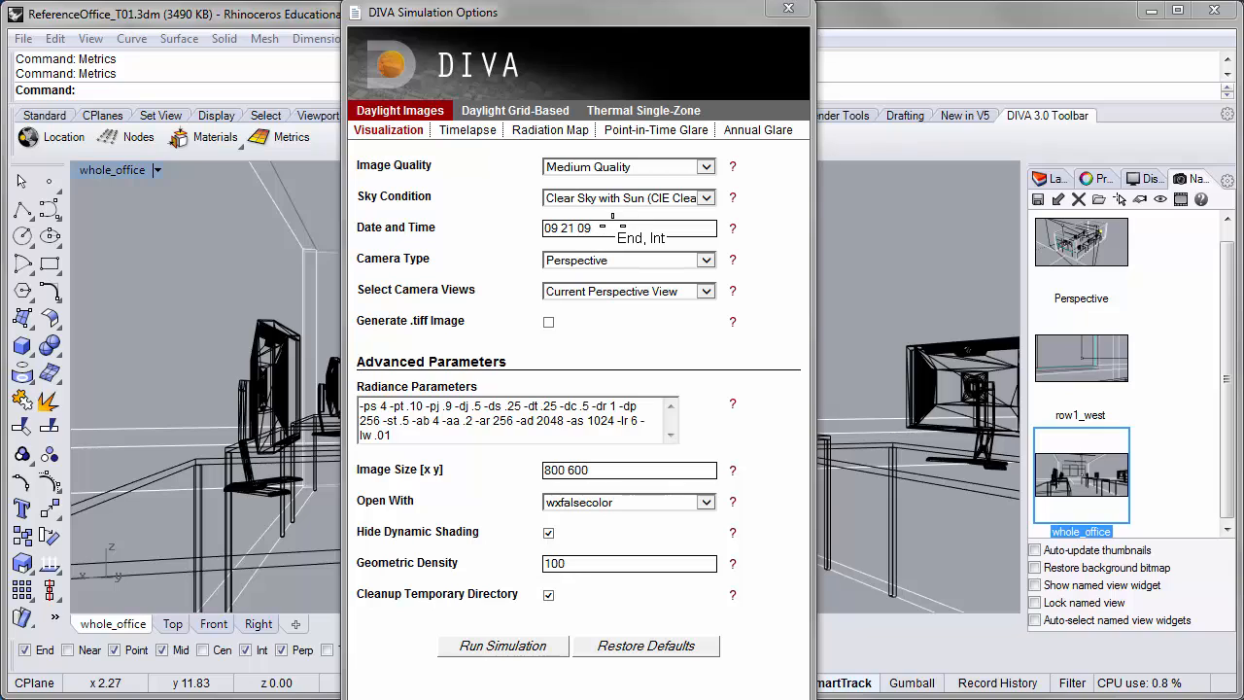
# Set the visualization's date and time to 09 21 22 and run the simulation
pyautogui.click(602, 222)
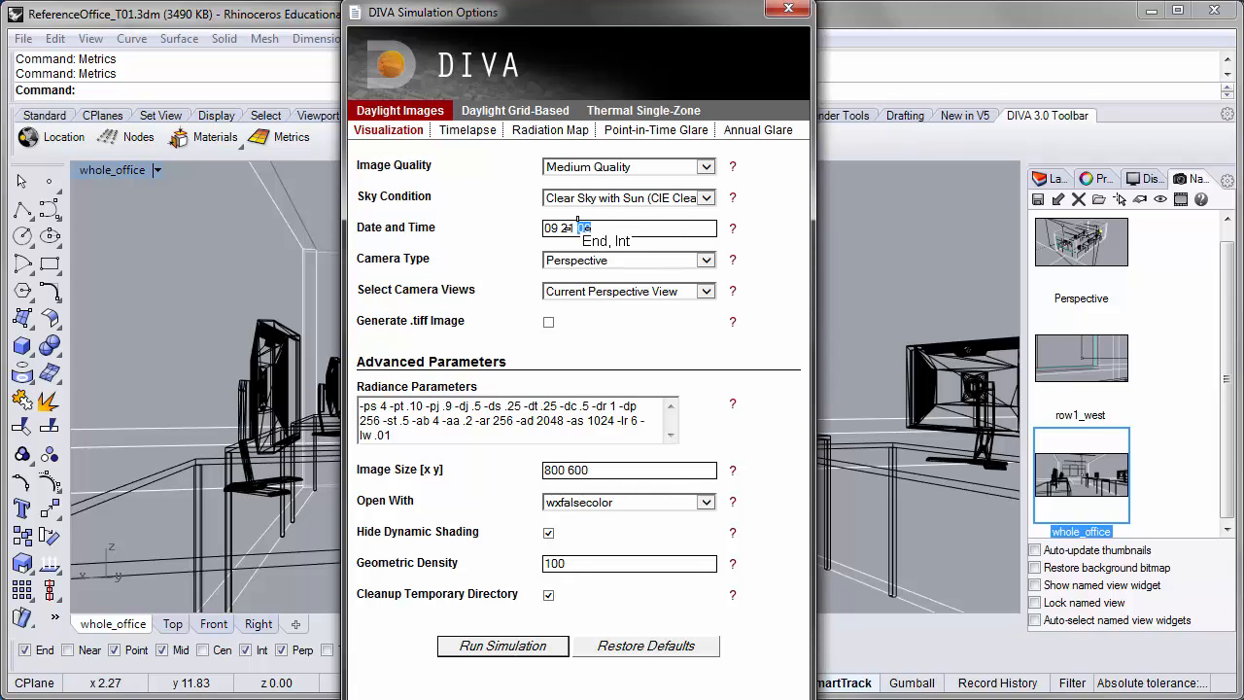
pyautogui.write('09')
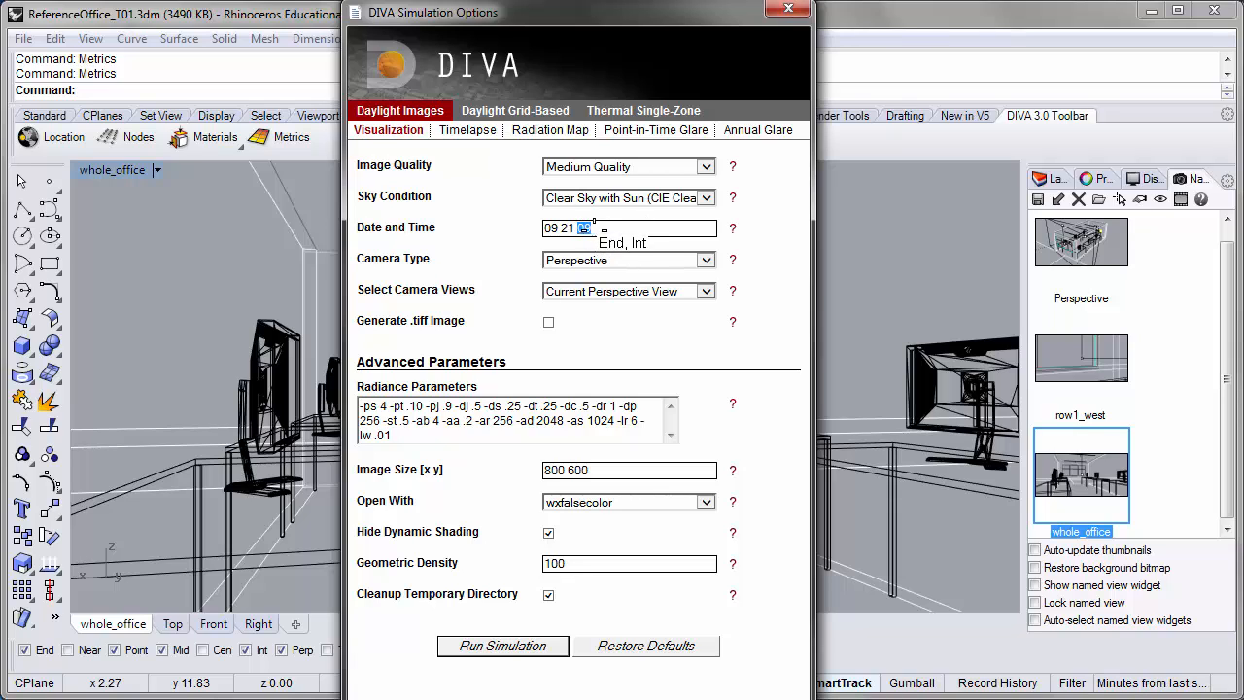
pyautogui.write('06')
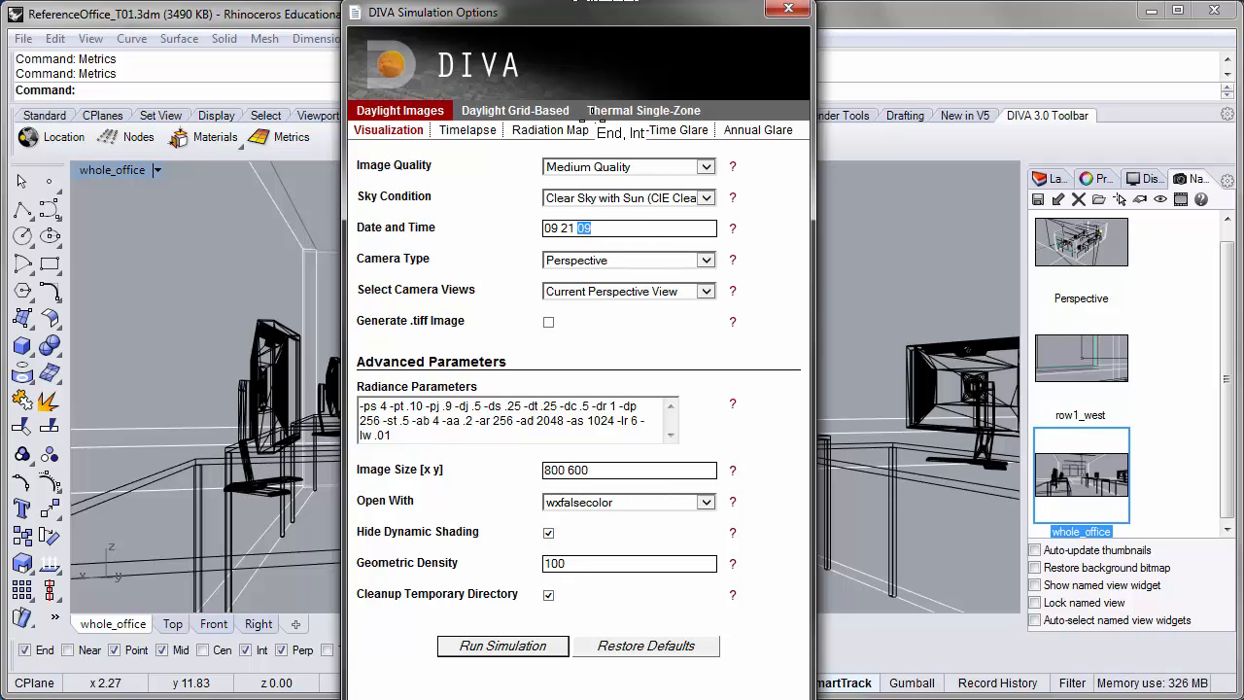
pyautogui.write('09')
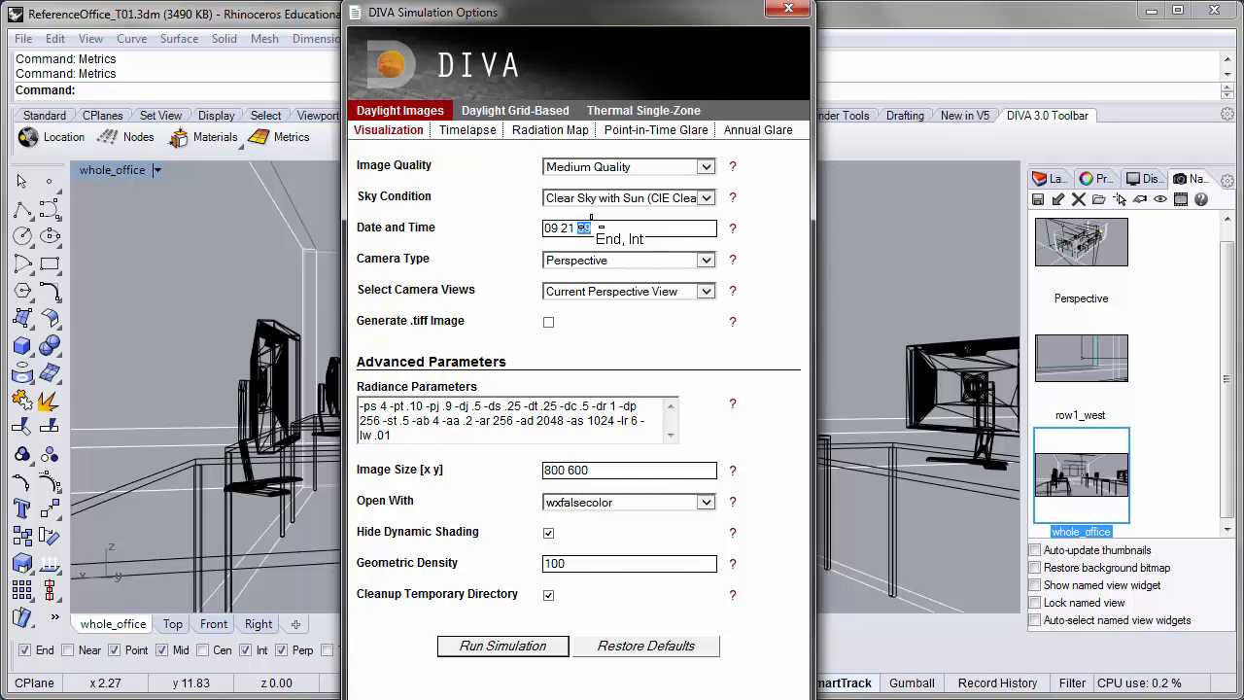
pyautogui.write('12')
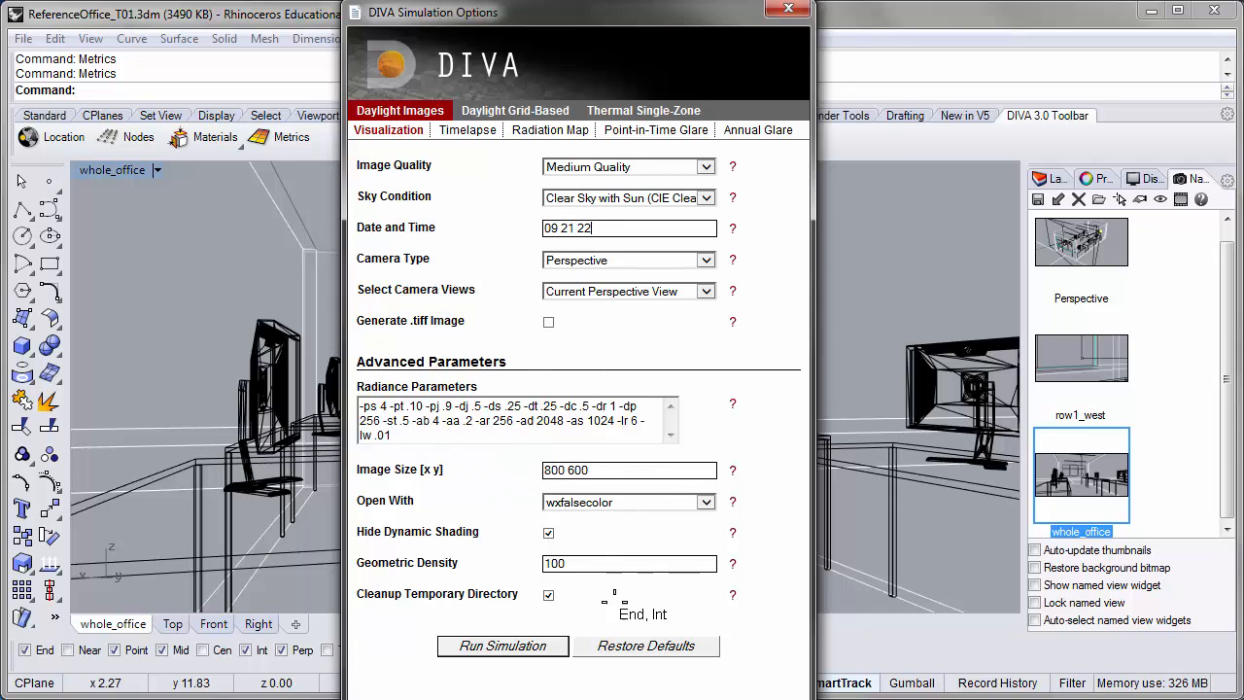
pyautogui.click(544, 643)
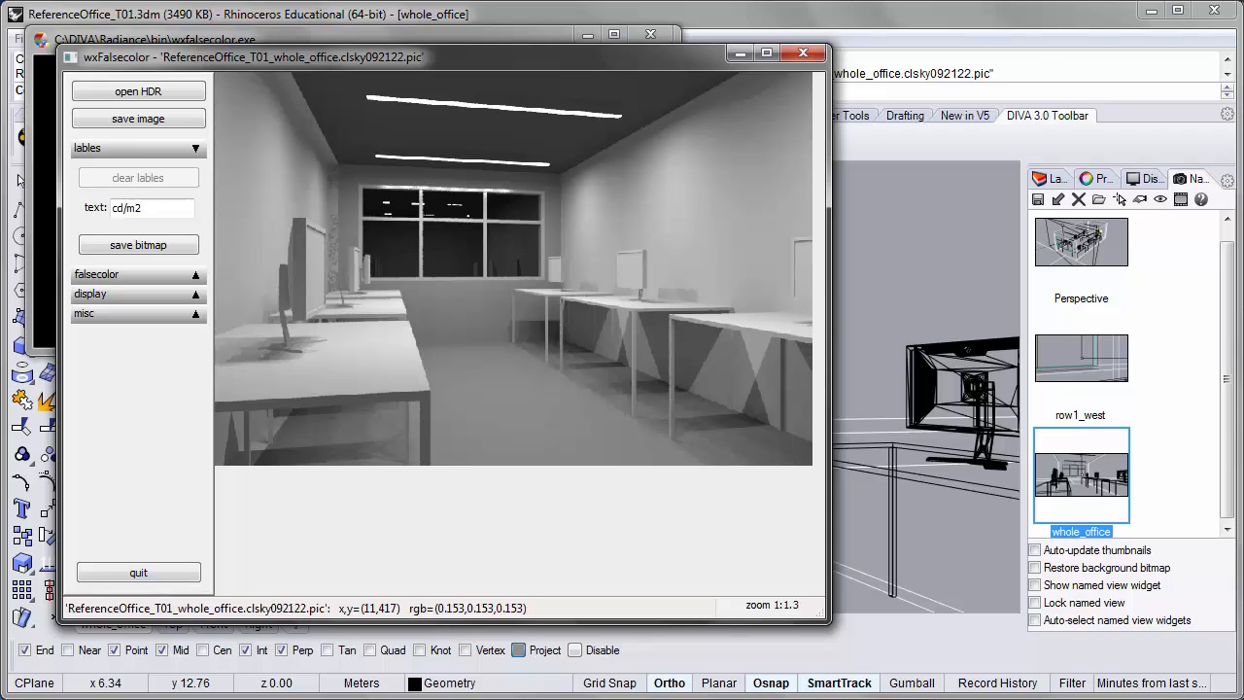
# In Windows Explorer, locate ReferenceOffice_T01_whole_office.clsky092122.pic in the Visualizations folder of the Desktop's ReferenceOffice_T01 - DIVA project folder
pyautogui.click(166, 697)
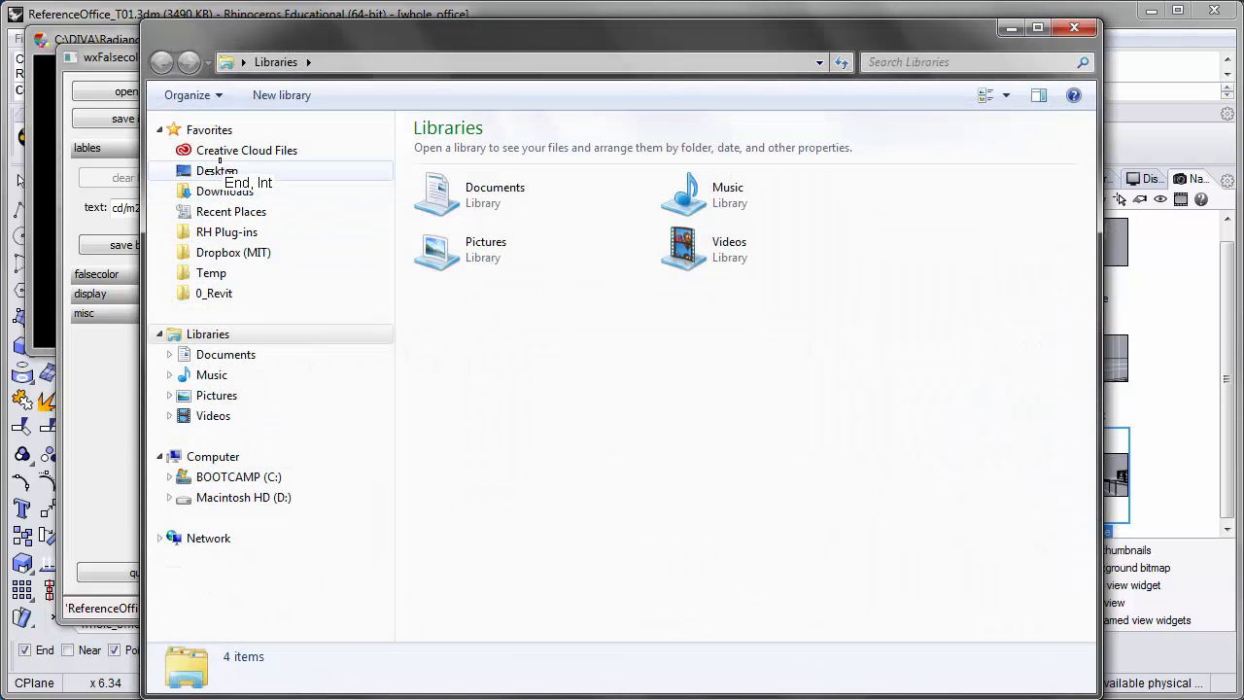
pyautogui.click(217, 171)
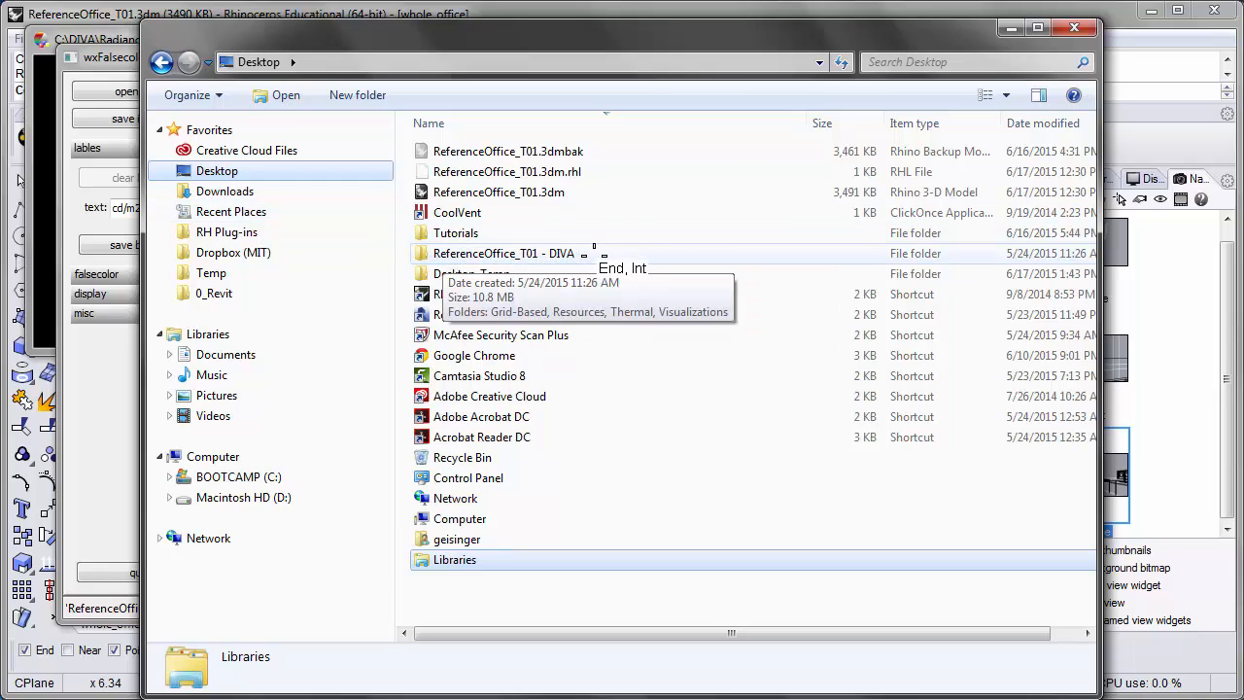
pyautogui.click(501, 253)
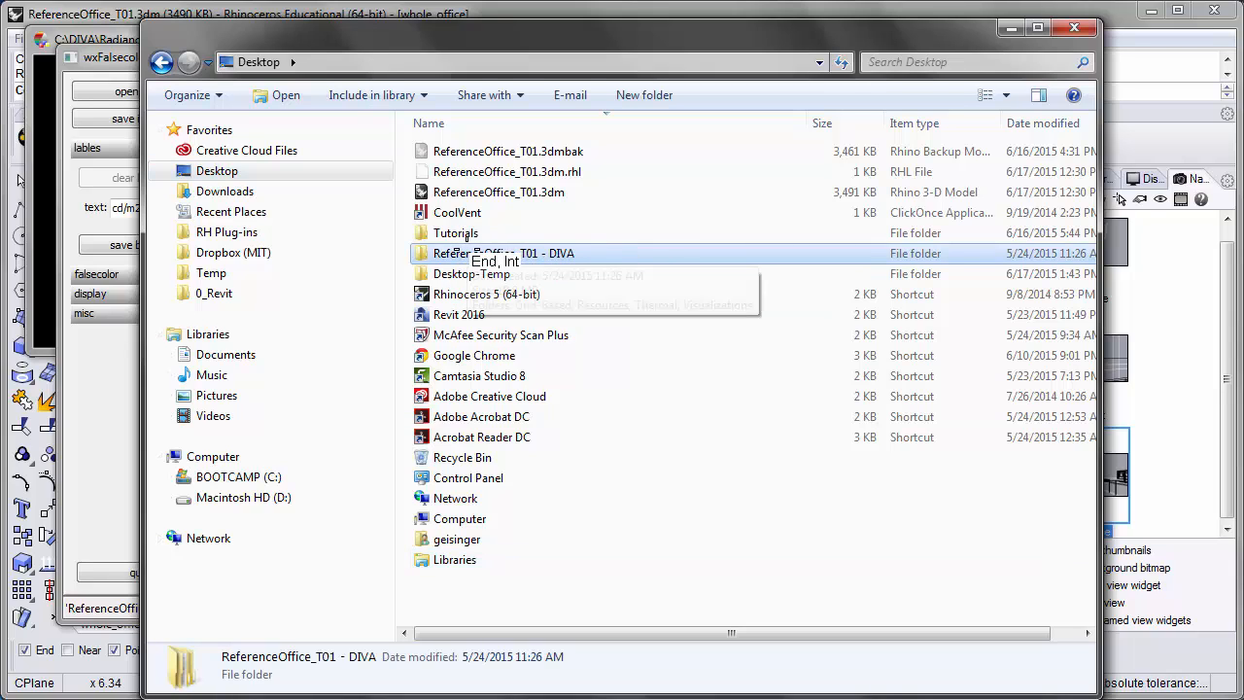
pyautogui.doubleClick(467, 251)
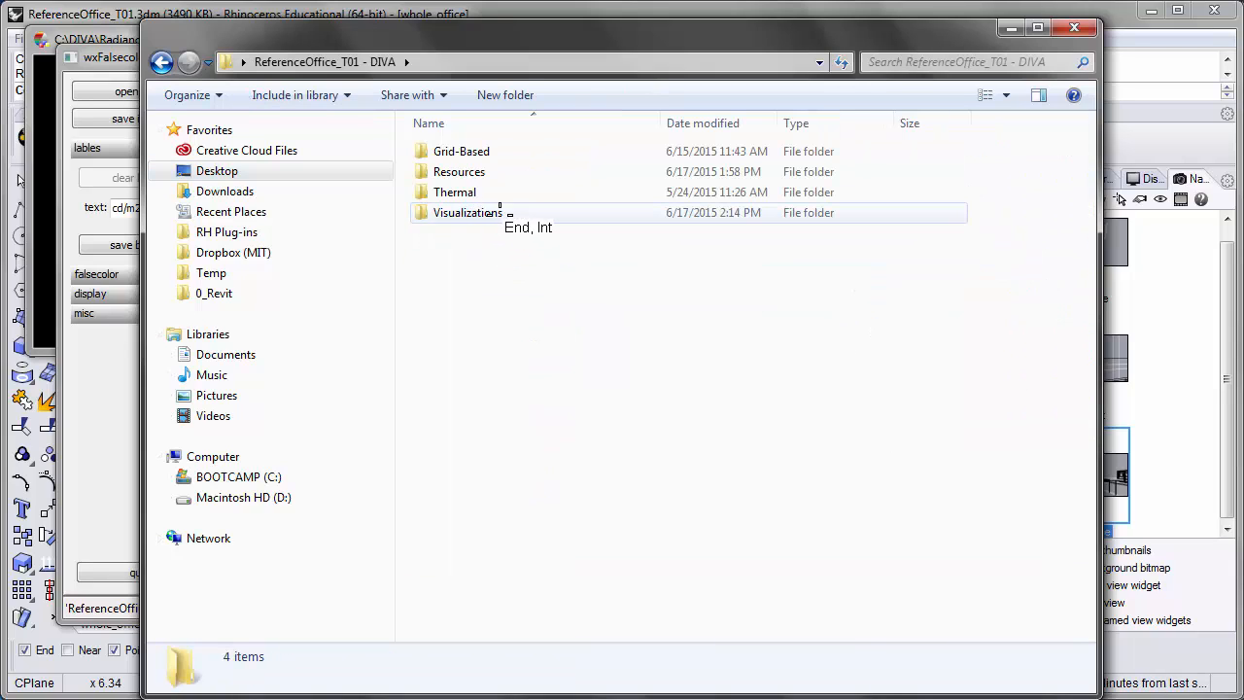
pyautogui.doubleClick(486, 212)
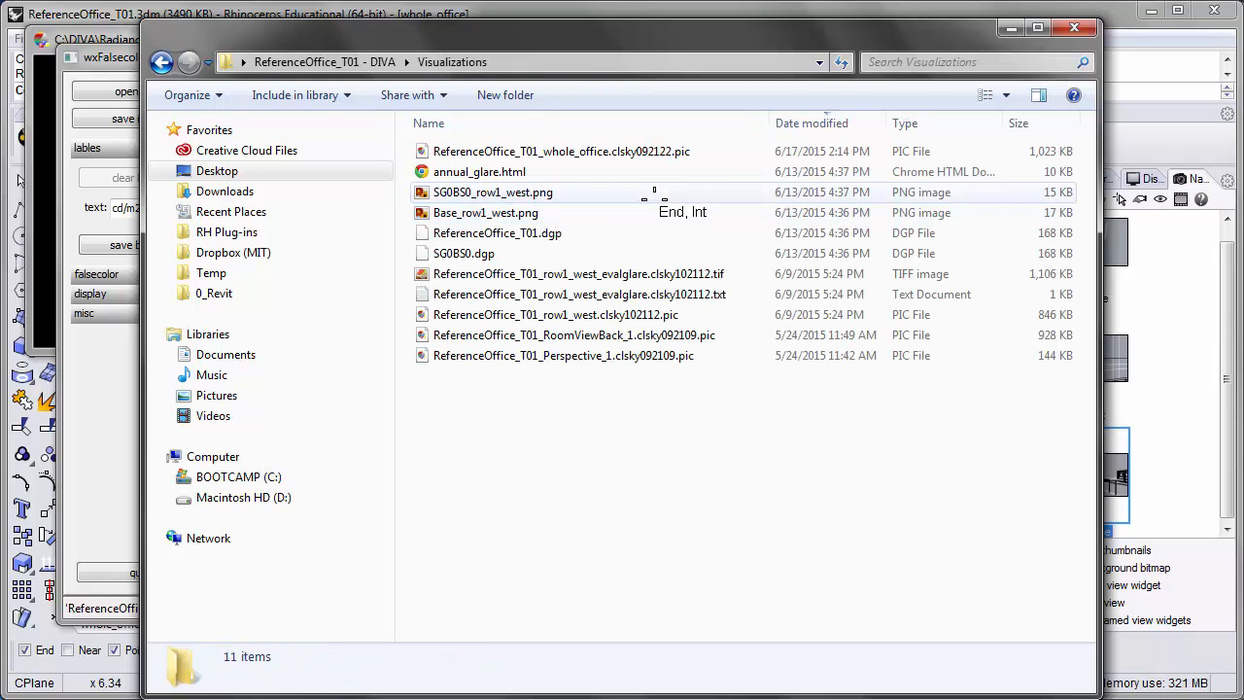
pyautogui.click(467, 152)
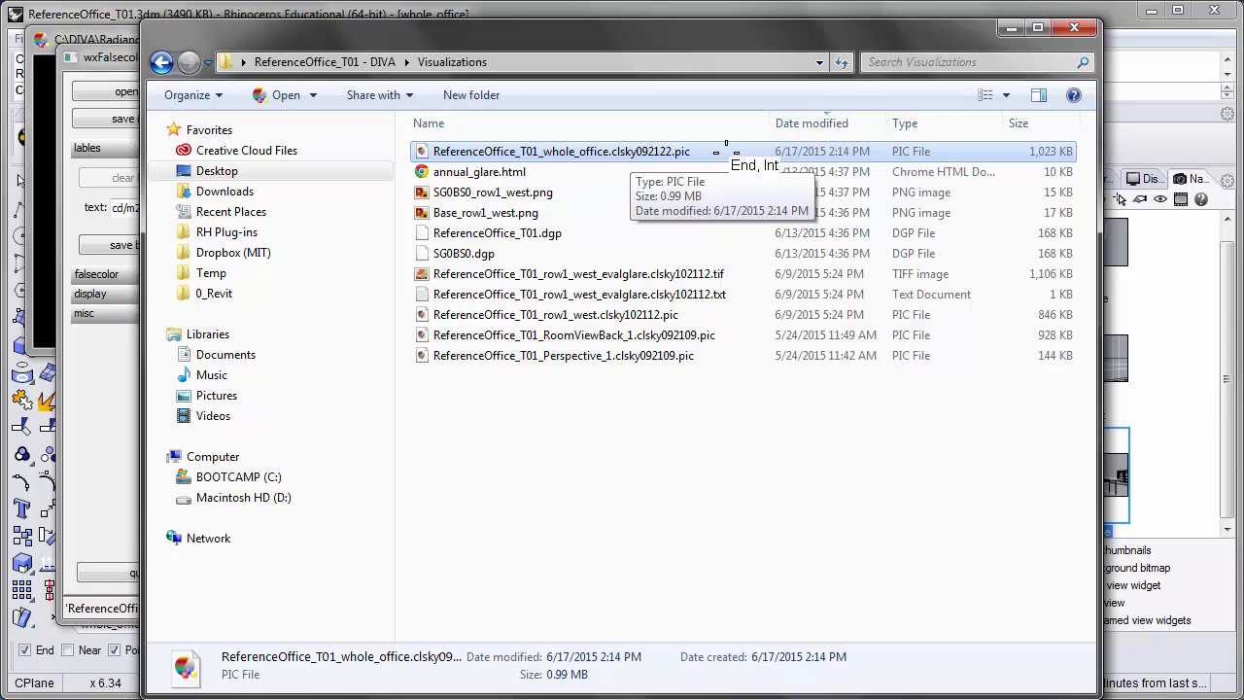
pyautogui.click(1009, 29)
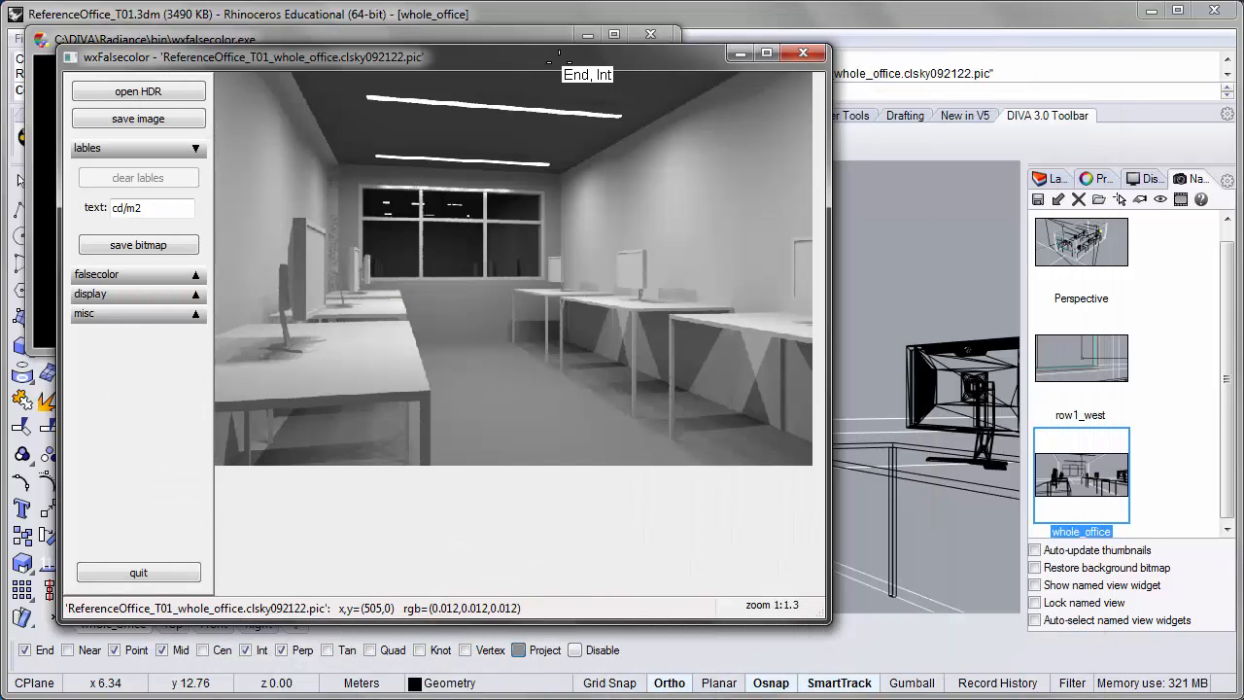
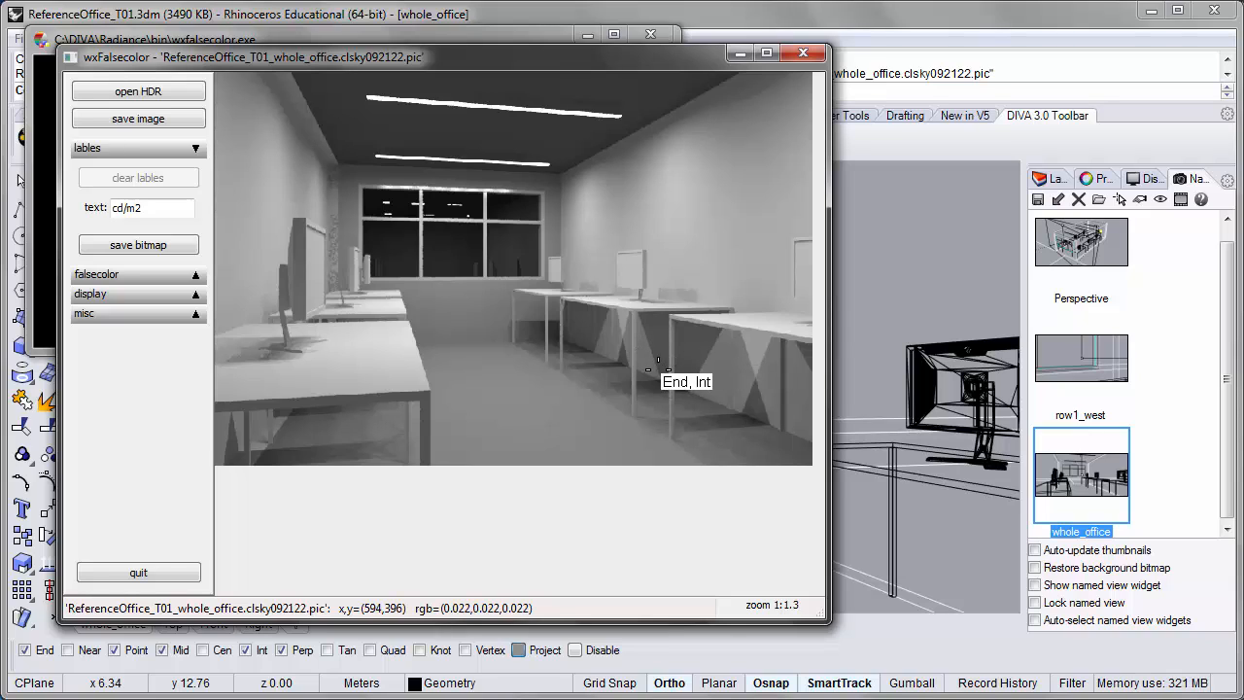
# Sample the luminance in cd/m2 on the desk, floor, luminaire, ceiling and wall of the rendering, and clear the labels
pyautogui.click(373, 357)
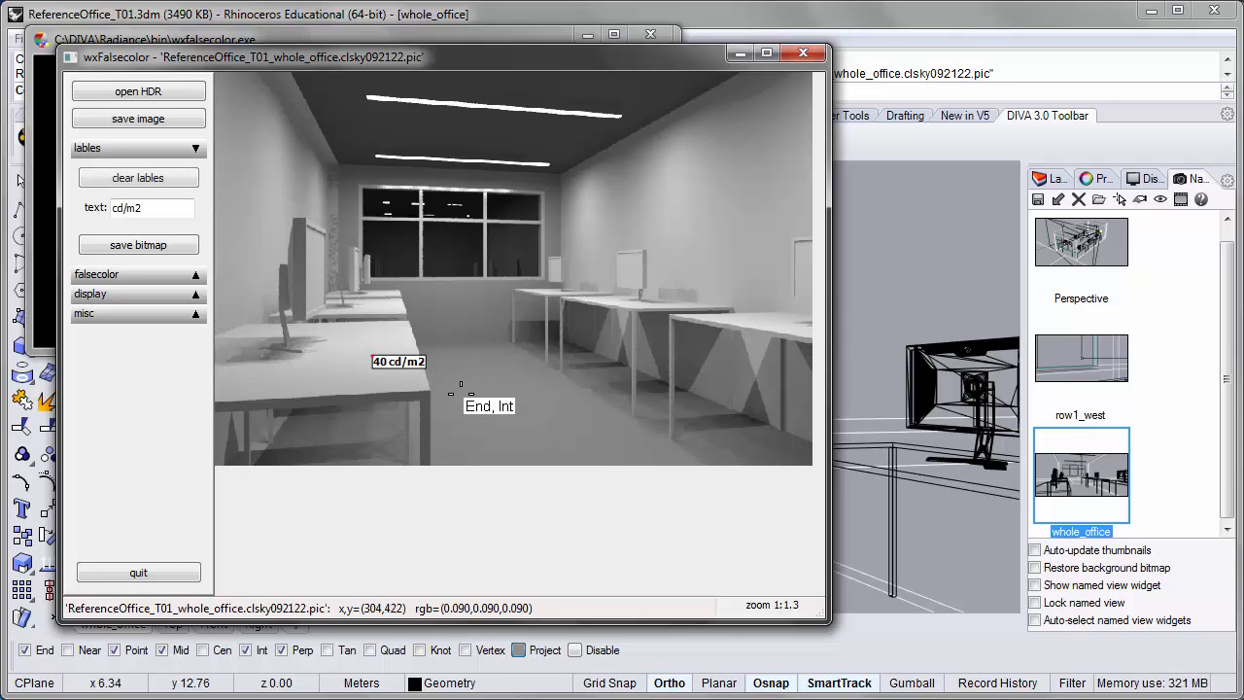
pyautogui.click(484, 408)
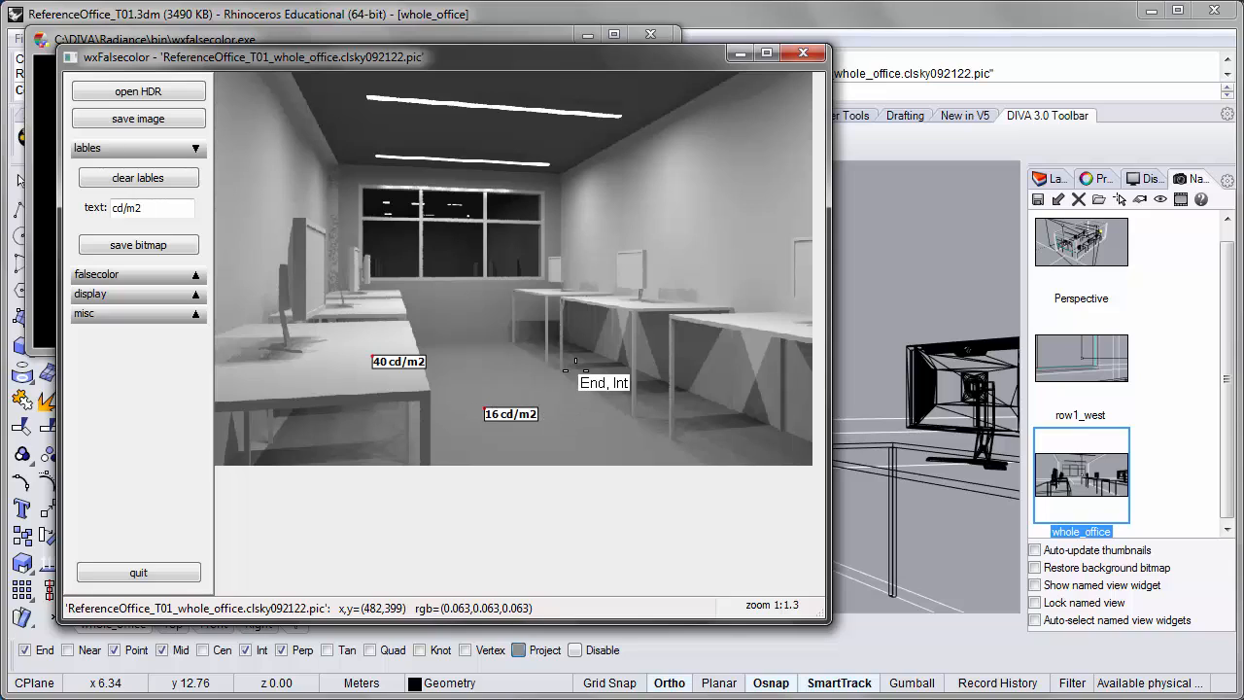
pyautogui.click(470, 103)
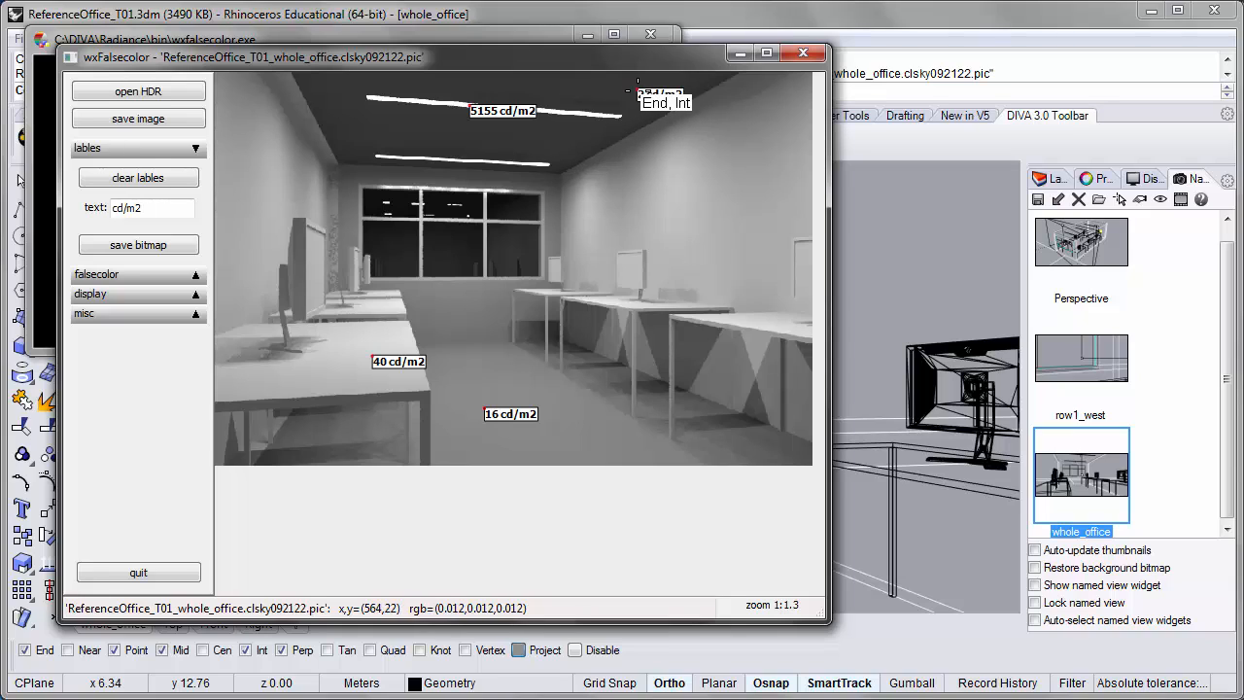
pyautogui.click(691, 192)
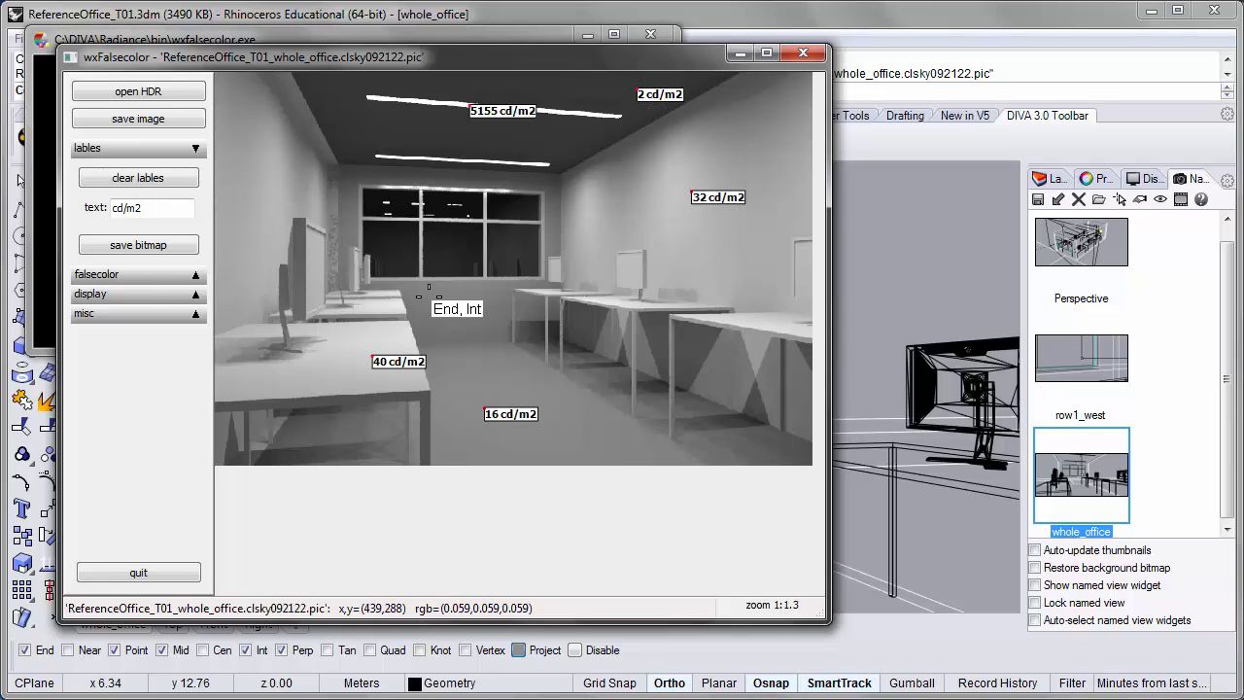
pyautogui.click(133, 171)
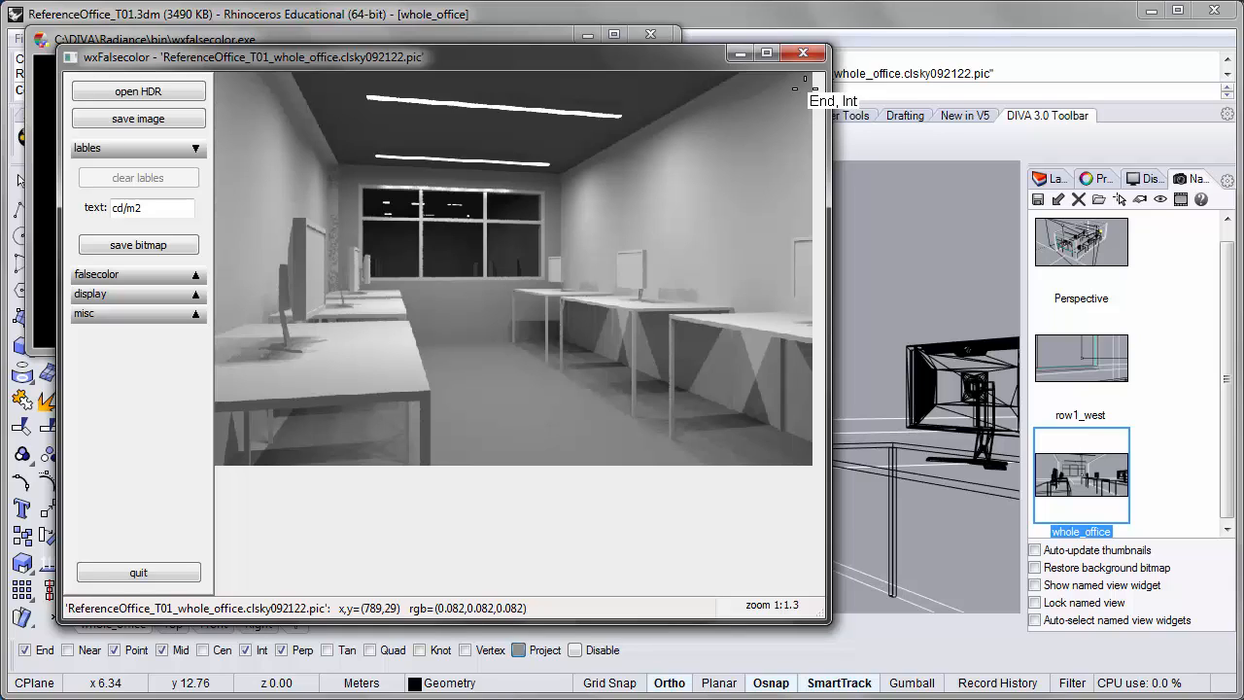
# Close the wxFalsecolor rendering and return the Rhino model to the four-viewport layout
pyautogui.click(803, 51)
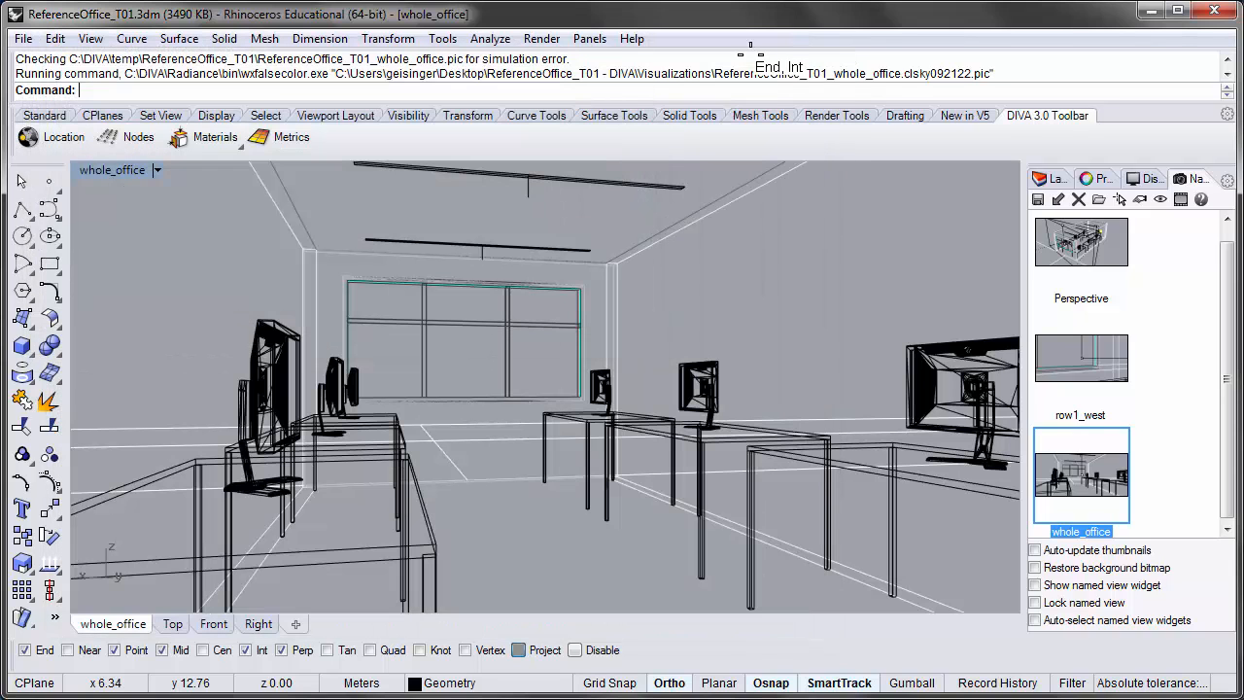
pyautogui.doubleClick(113, 167)
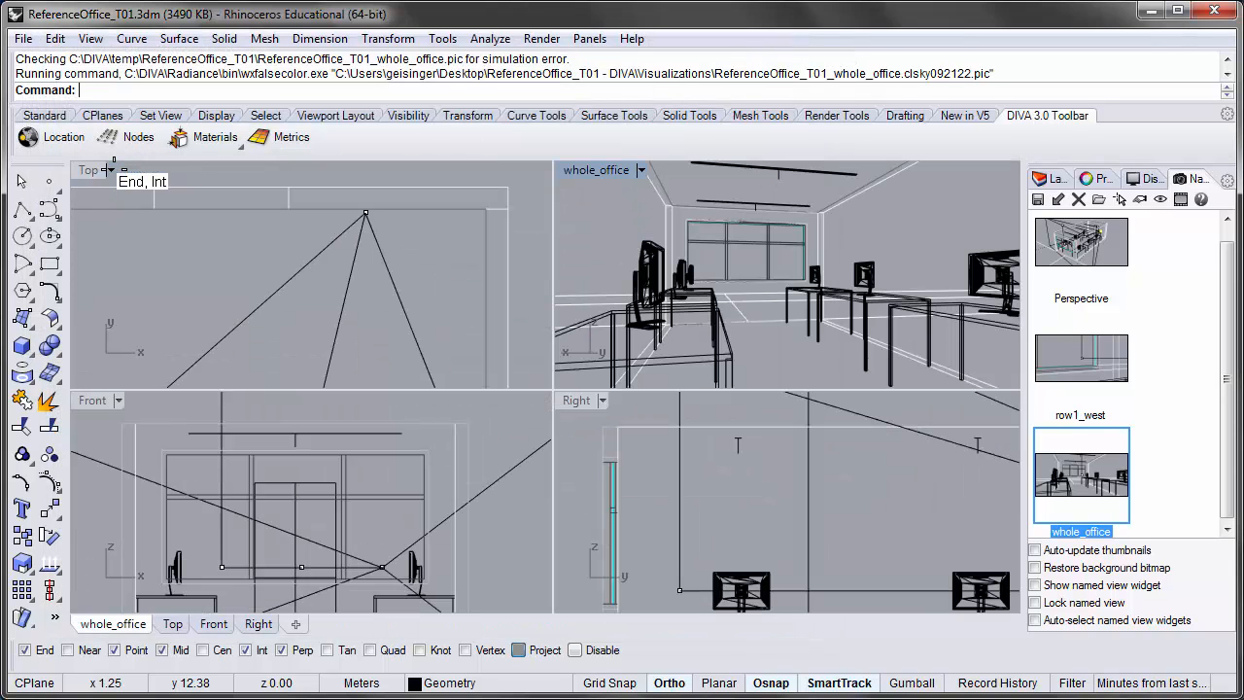
# Restore the Perspective named view and orbit it to look straight down on the office like a plan
pyautogui.scroll(-3, 233, 257)
pyautogui.scroll(-4, 222, 273)
pyautogui.moveTo(233, 289); pyautogui.dragTo(313, 218, button='right')
pyautogui.scroll(-3, 313, 217)
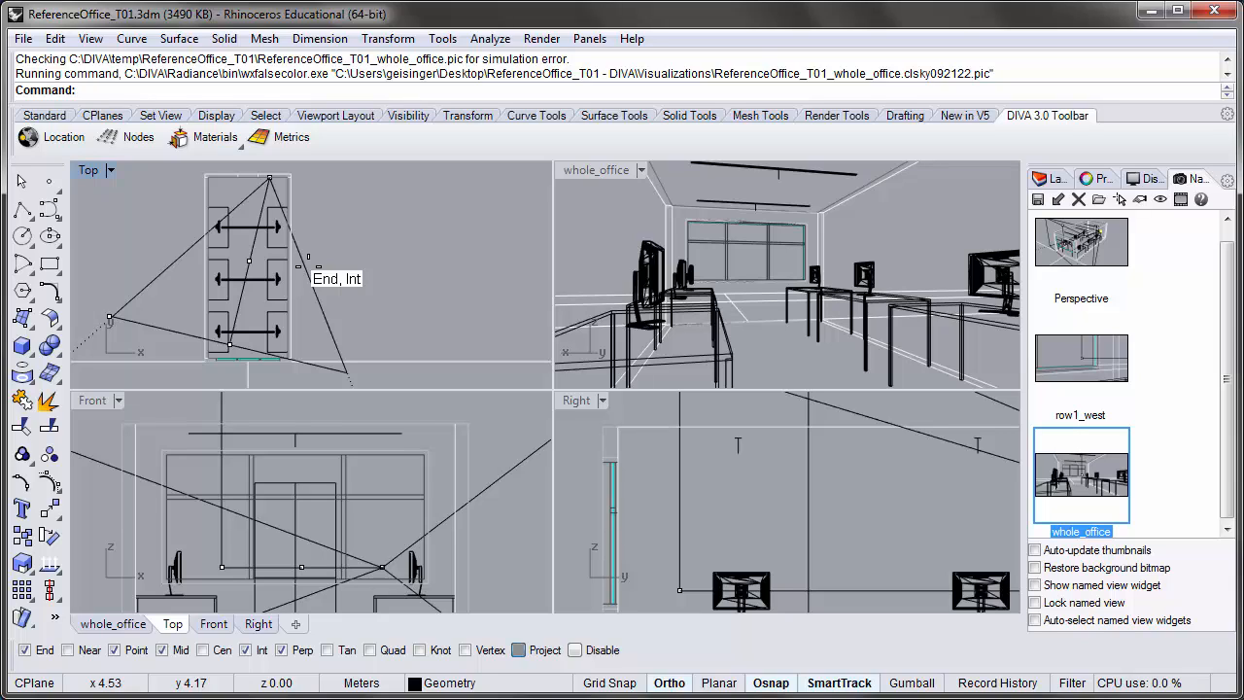
pyautogui.click(597, 181)
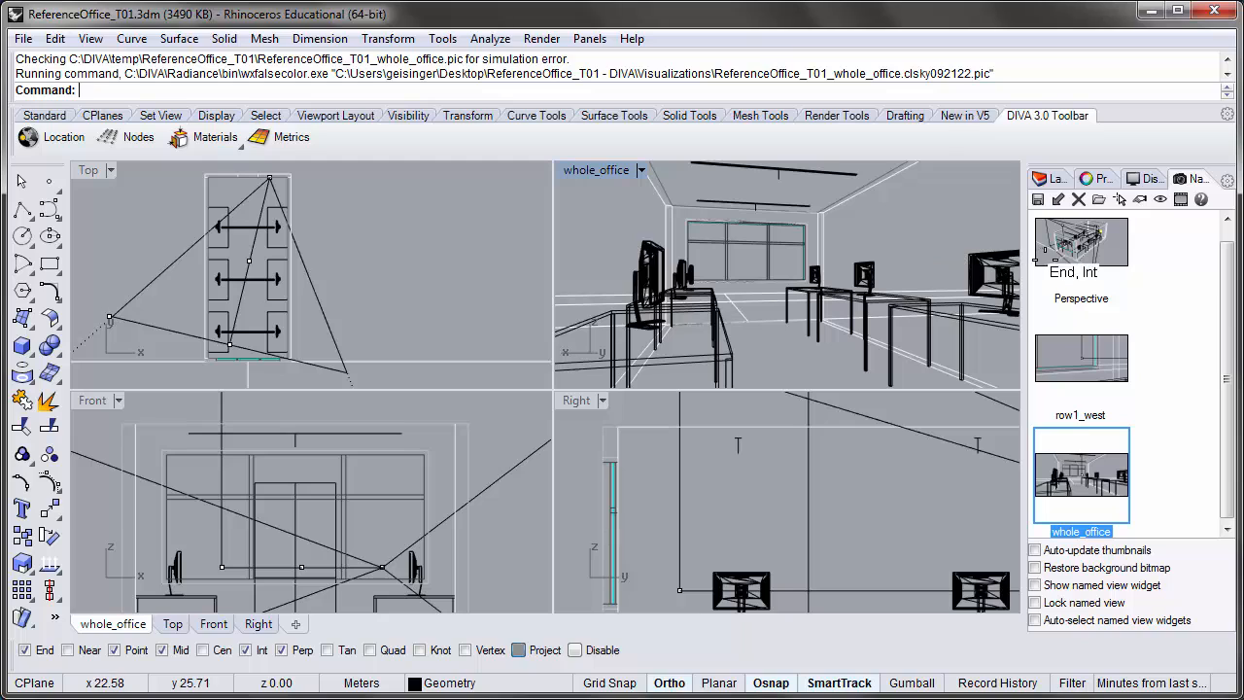
pyautogui.doubleClick(1082, 239)
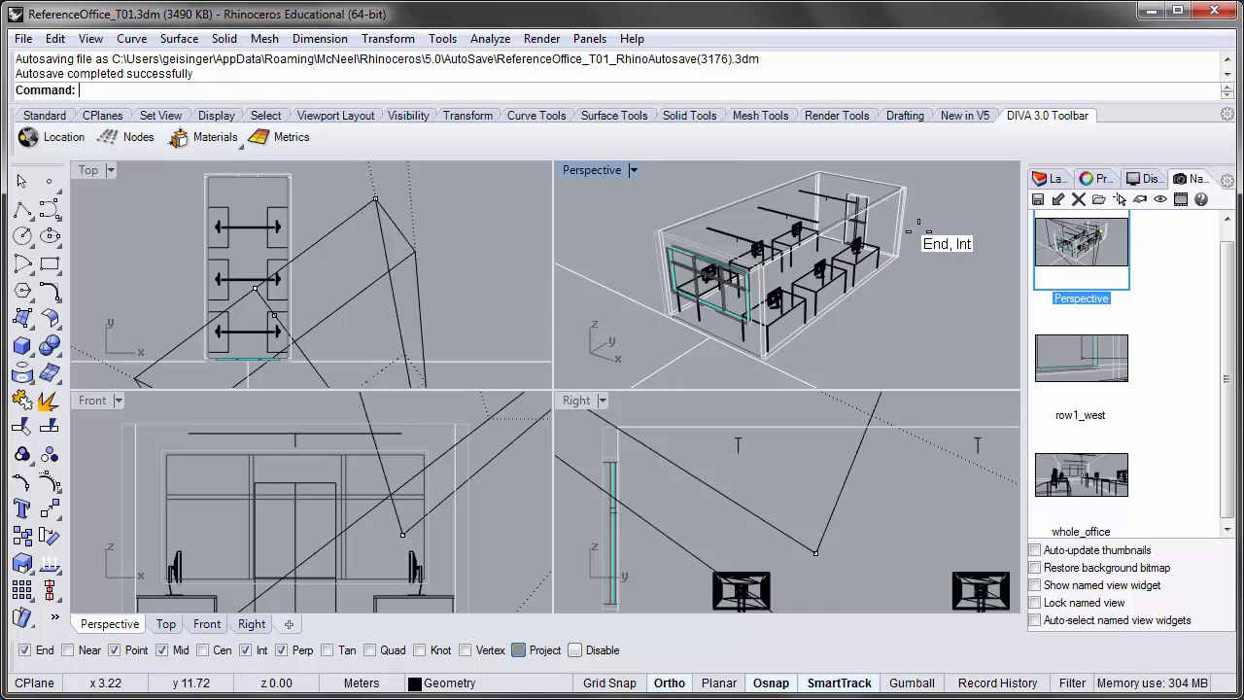
pyautogui.moveTo(792, 220); pyautogui.dragTo(850, 264, button='right')
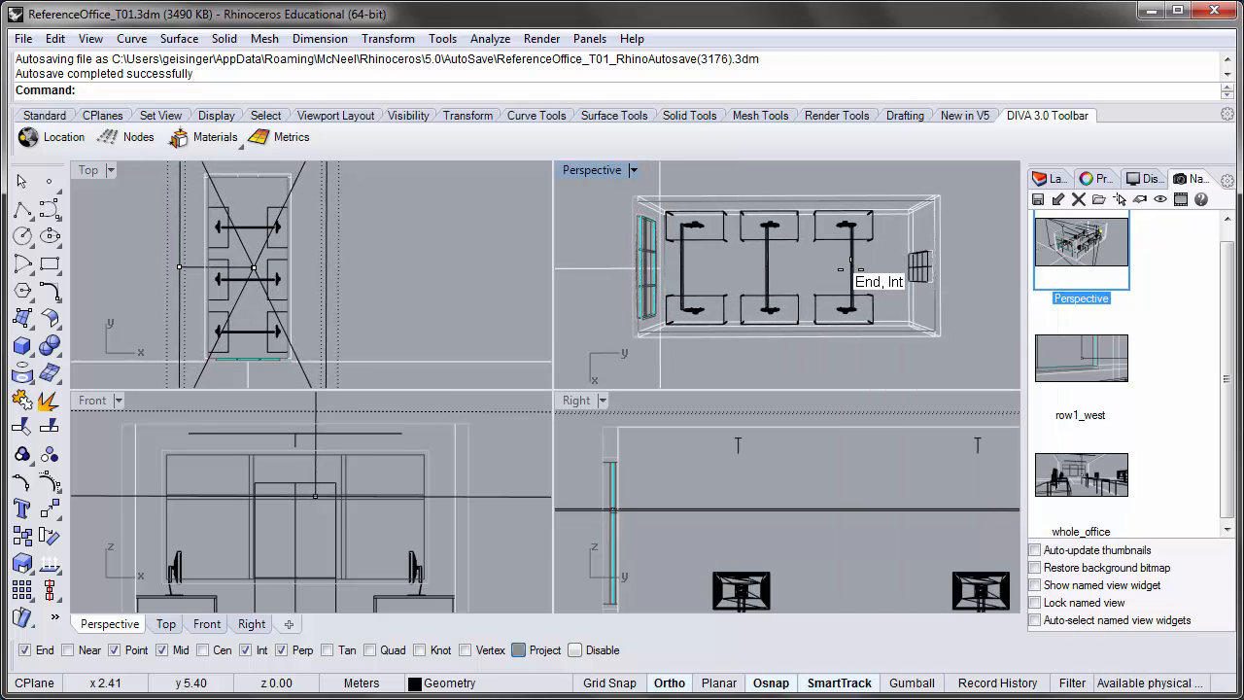
# Frame the perspective camera and its view cone together with the office in the Top, Front and Right viewports
pyautogui.moveTo(333, 229); pyautogui.dragTo(313, 283, button='right')
pyautogui.scroll(-6, 329, 277)
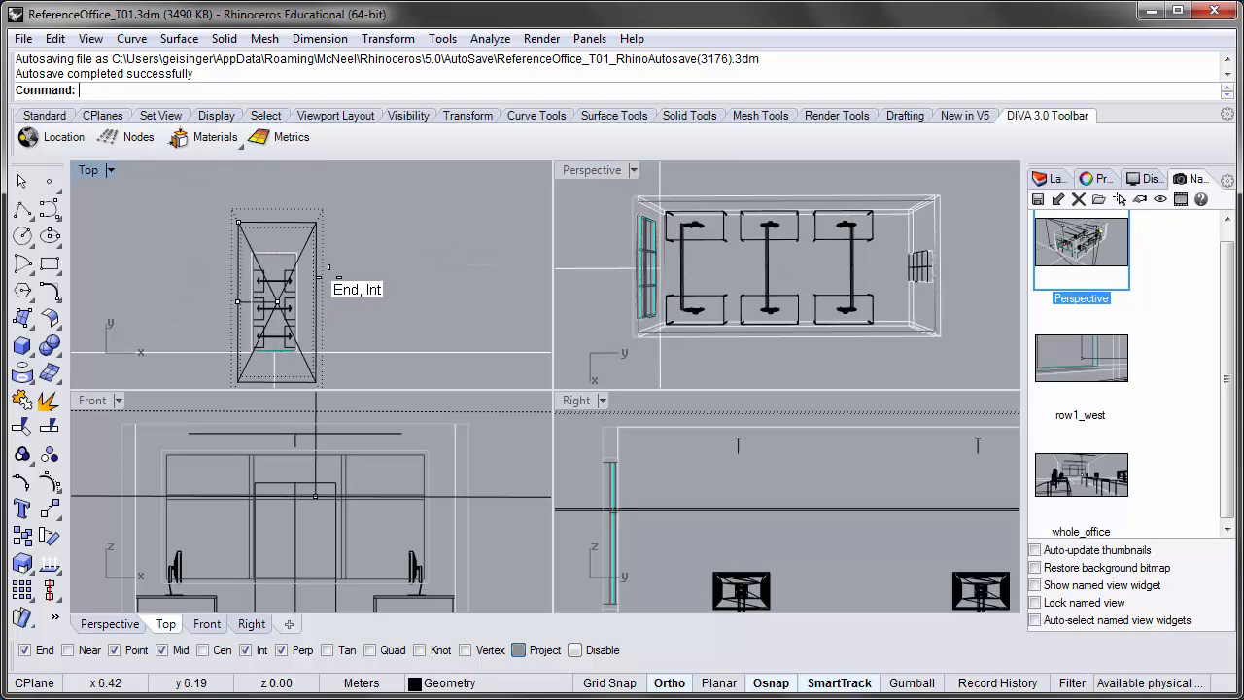
pyautogui.moveTo(390, 280); pyautogui.dragTo(390, 266, button='right')
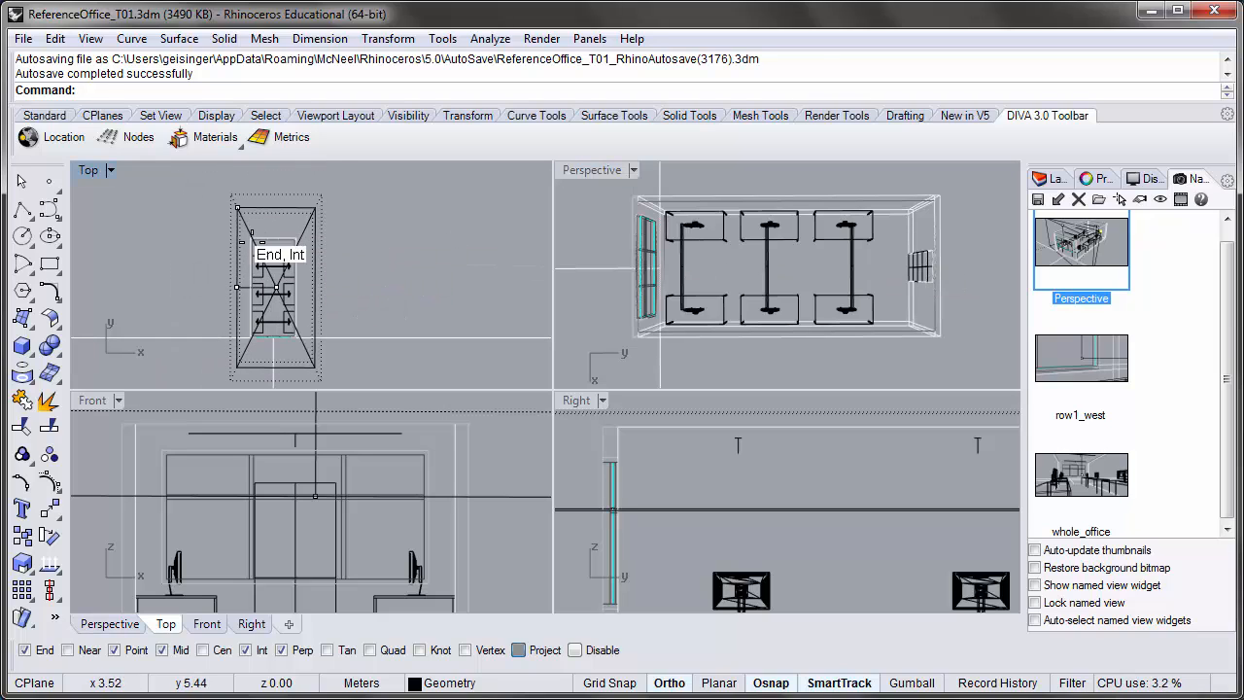
pyautogui.moveTo(243, 282); pyautogui.dragTo(230, 267, button='right')
pyautogui.moveTo(279, 505); pyautogui.dragTo(301, 559, button='right')
pyautogui.moveTo(698, 492); pyautogui.dragTo(793, 494, button='right')
pyautogui.scroll(-10, 749, 505)
pyautogui.scroll(-4, 743, 558)
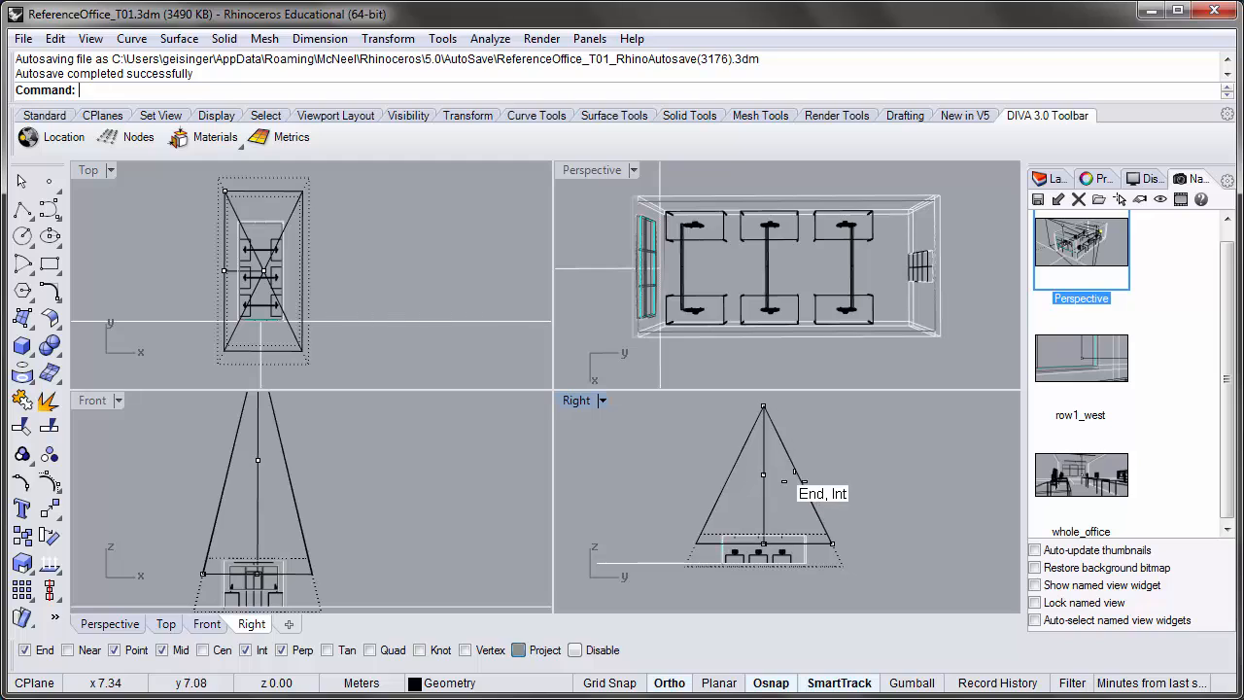
# Move the overhead perspective view closer with a dynamic zoom and save it as the named view Perspective-Plan
pyautogui.click(954, 312)
pyautogui.write('z')
pyautogui.press('Return')
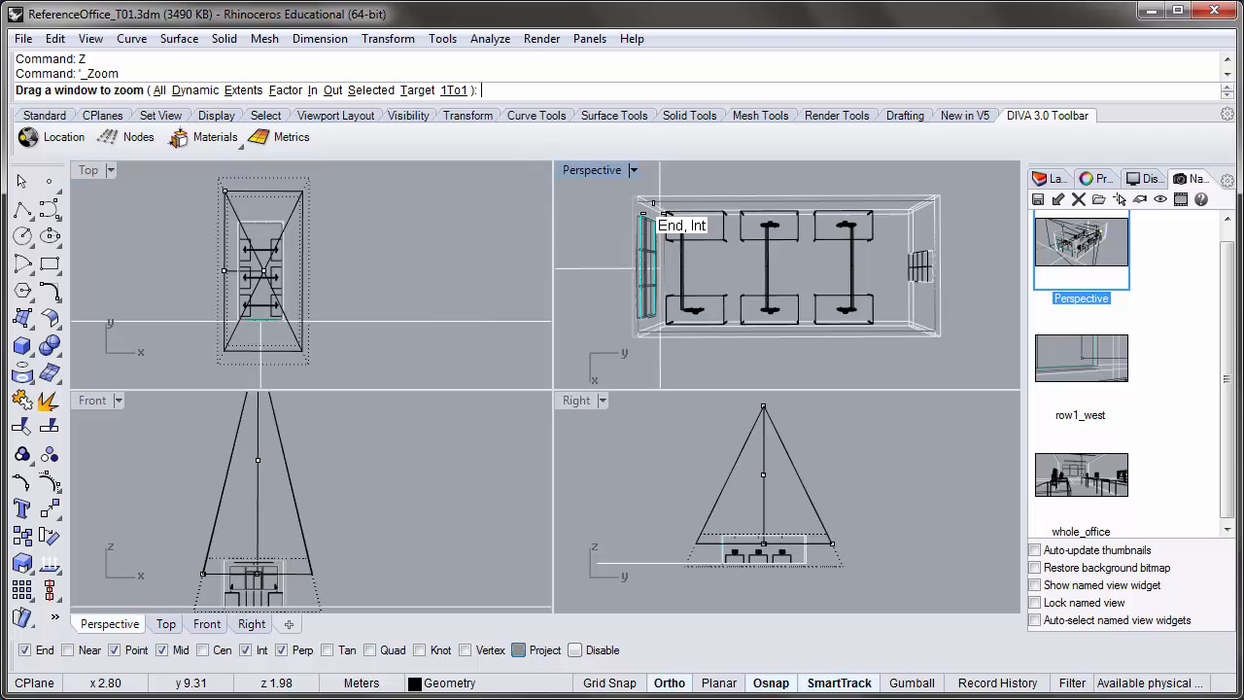
pyautogui.write('d')
pyautogui.press('Return')
pyautogui.moveTo(880, 323); pyautogui.dragTo(858, 273)
pyautogui.keyDown('shift'); pyautogui.moveTo(858, 272); pyautogui.dragTo(862, 275, button='right'); pyautogui.keyUp('shift')
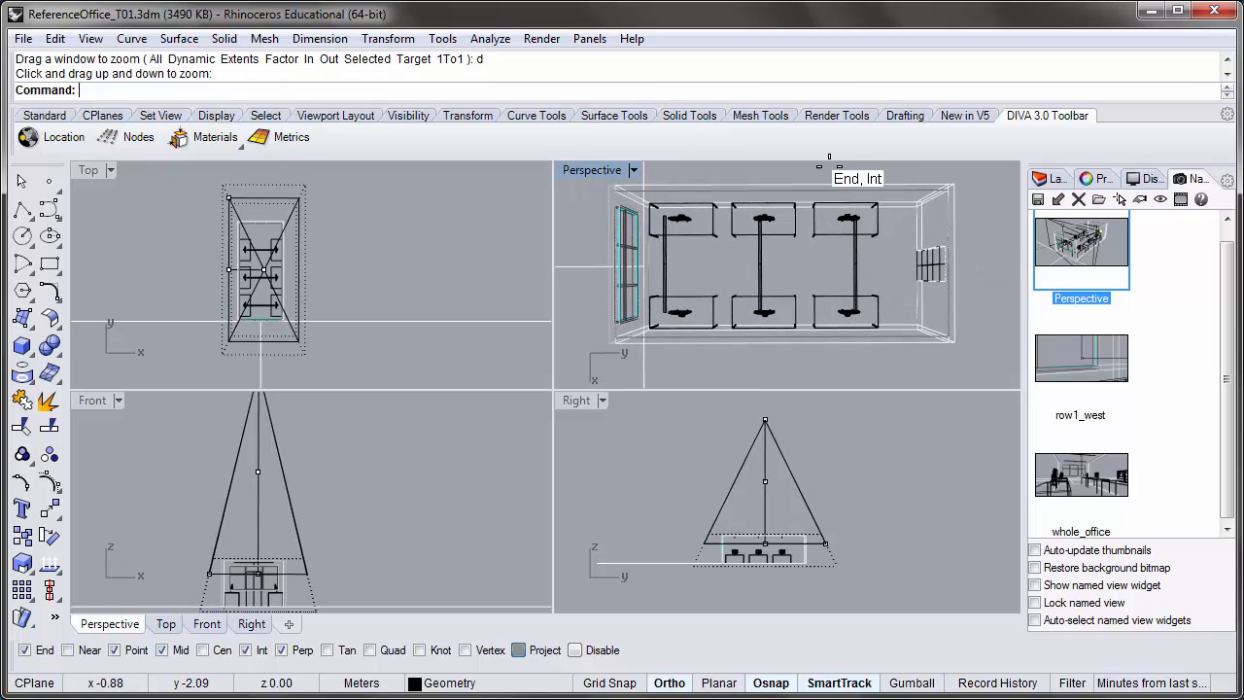
pyautogui.click(1038, 199)
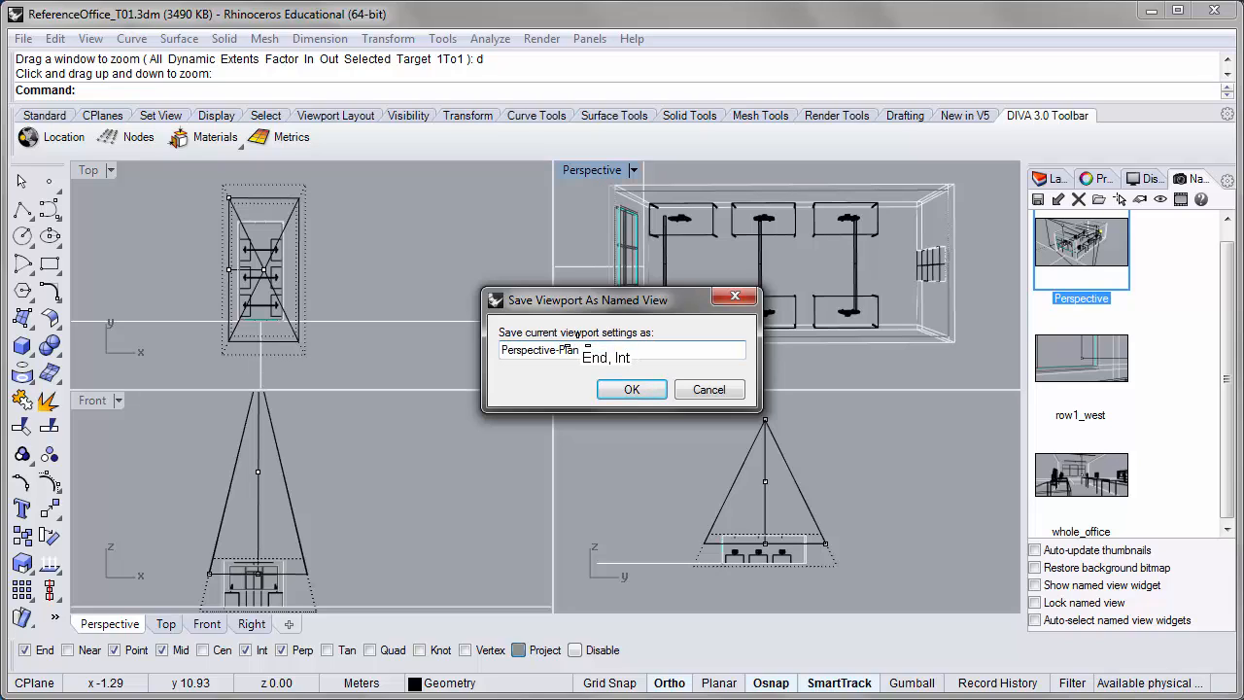
pyautogui.press('Return')
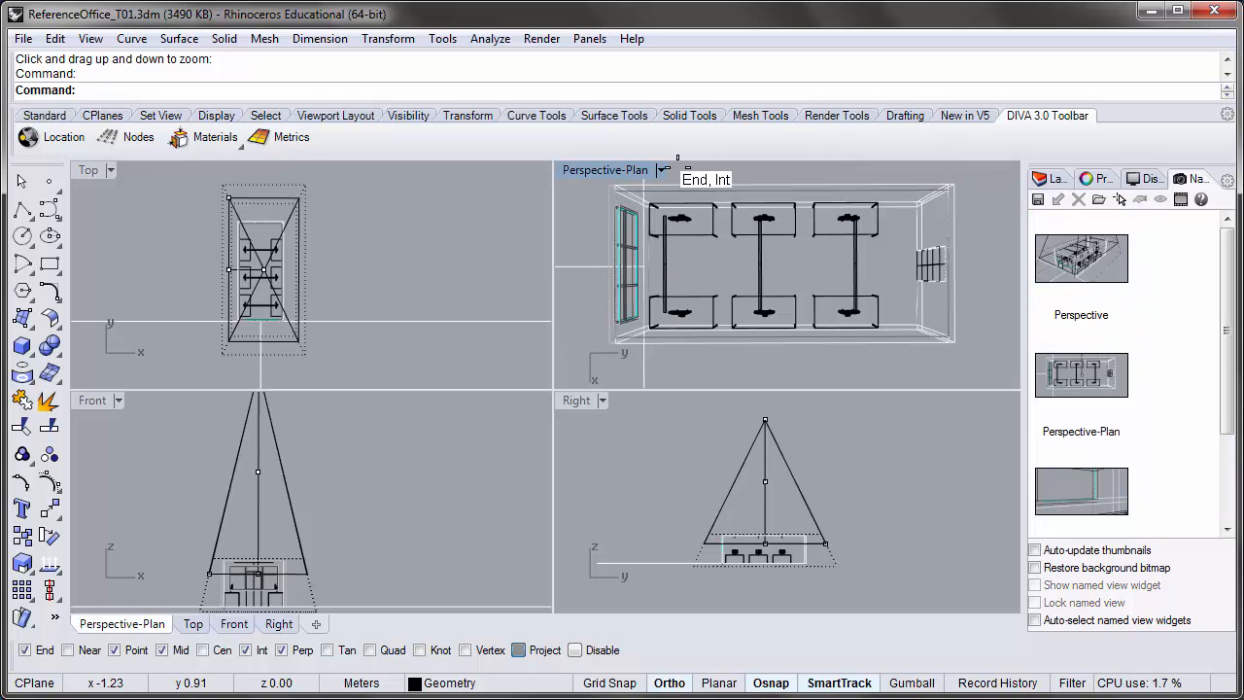
# Check the camera and target properties of the Perspective-Plan and Top viewports, and review the named views and layers
pyautogui.click(1098, 175)
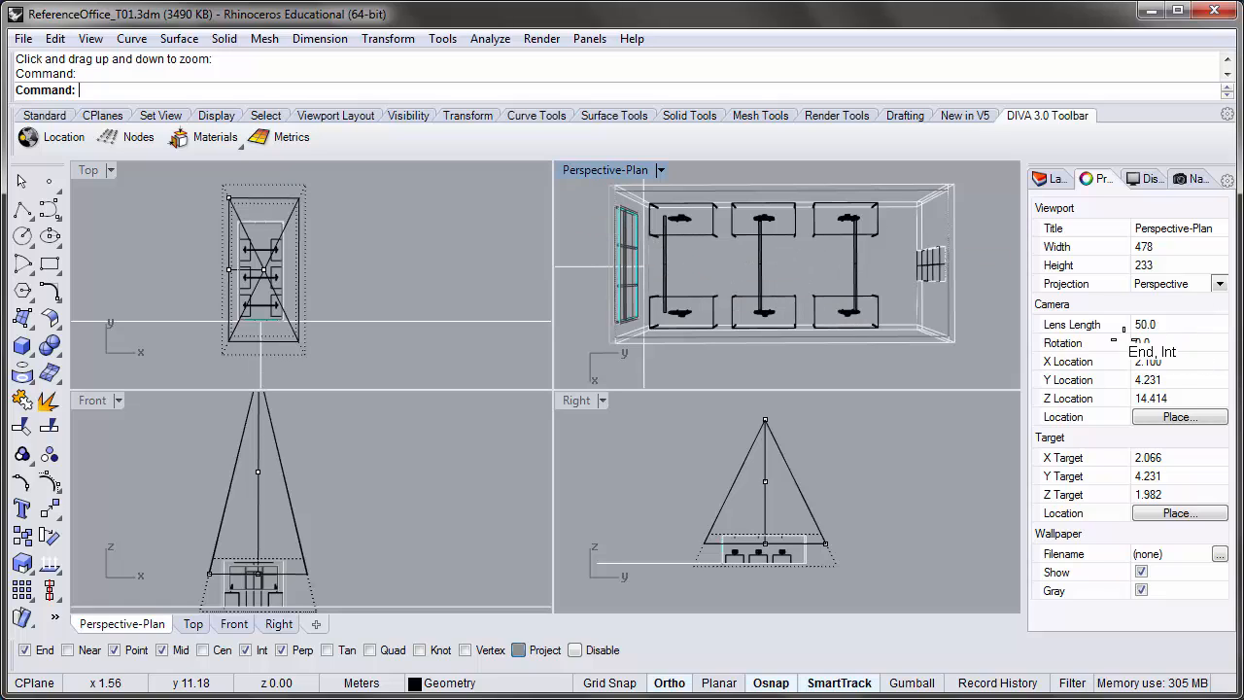
pyautogui.click(132, 212)
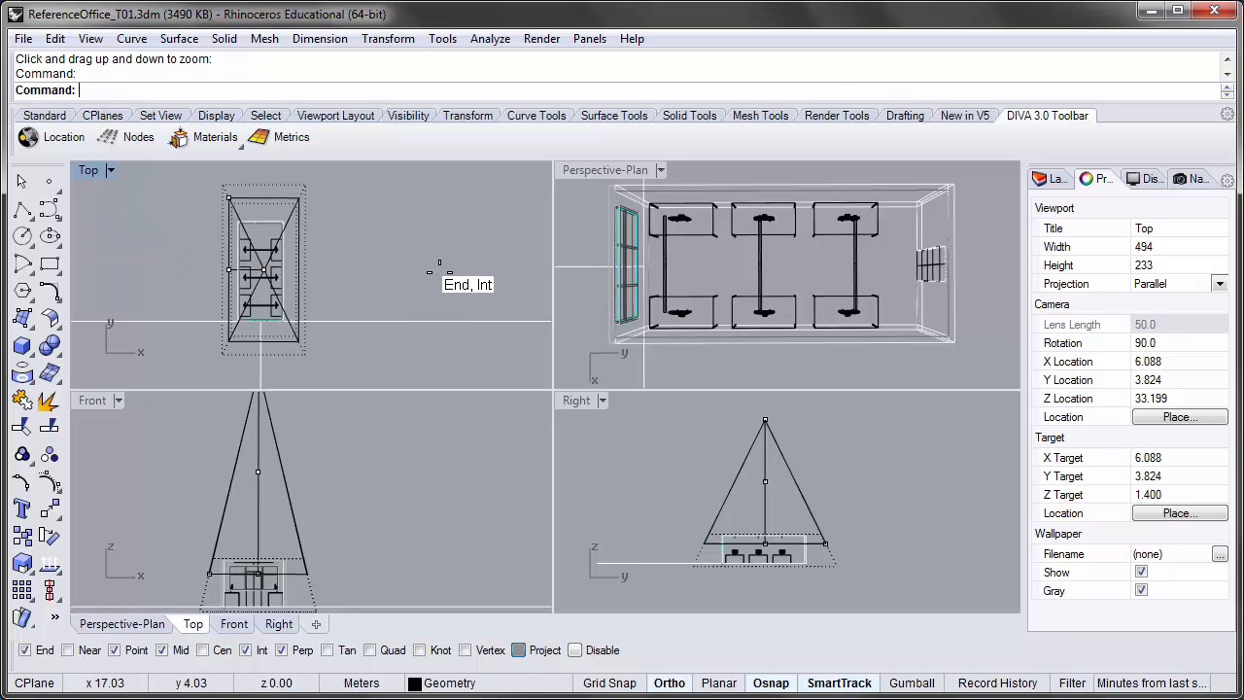
pyautogui.click(594, 167)
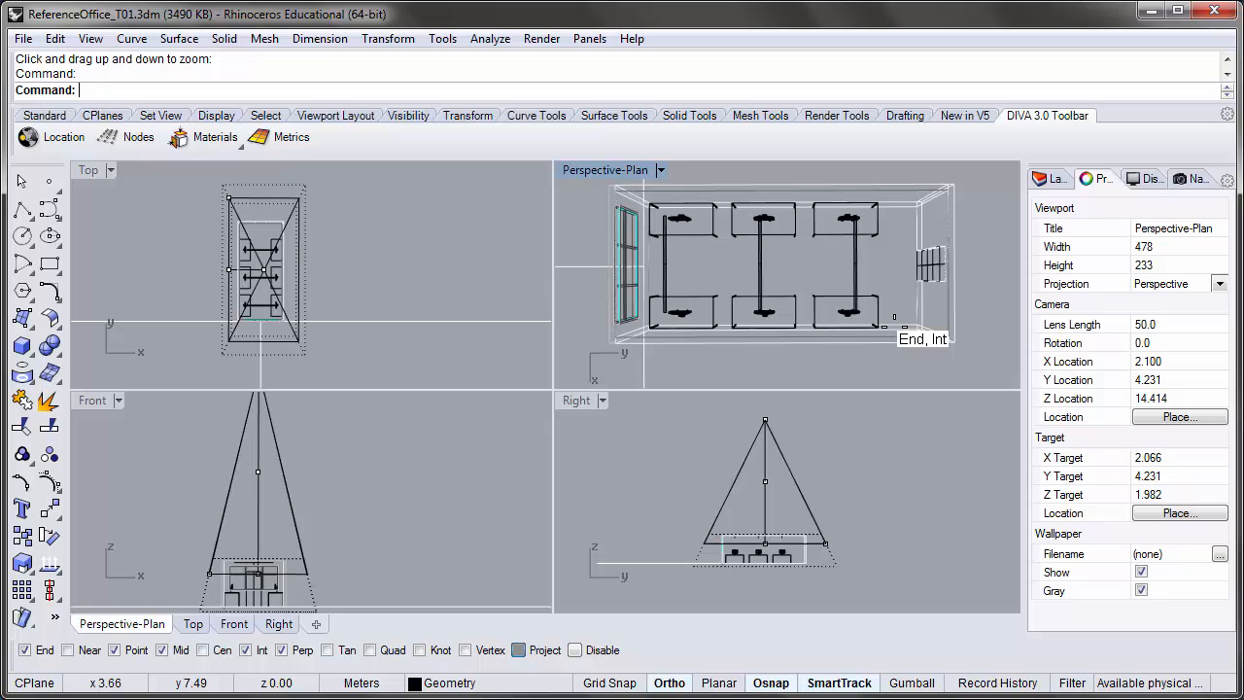
pyautogui.click(1178, 177)
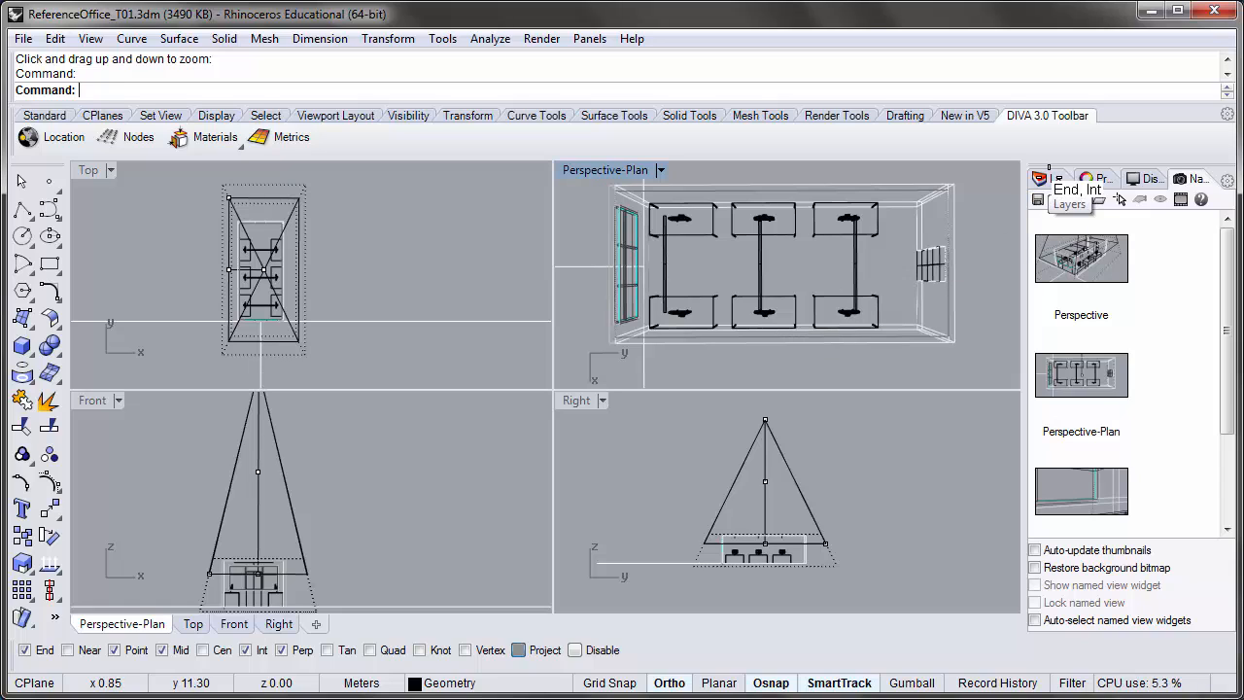
pyautogui.click(1050, 180)
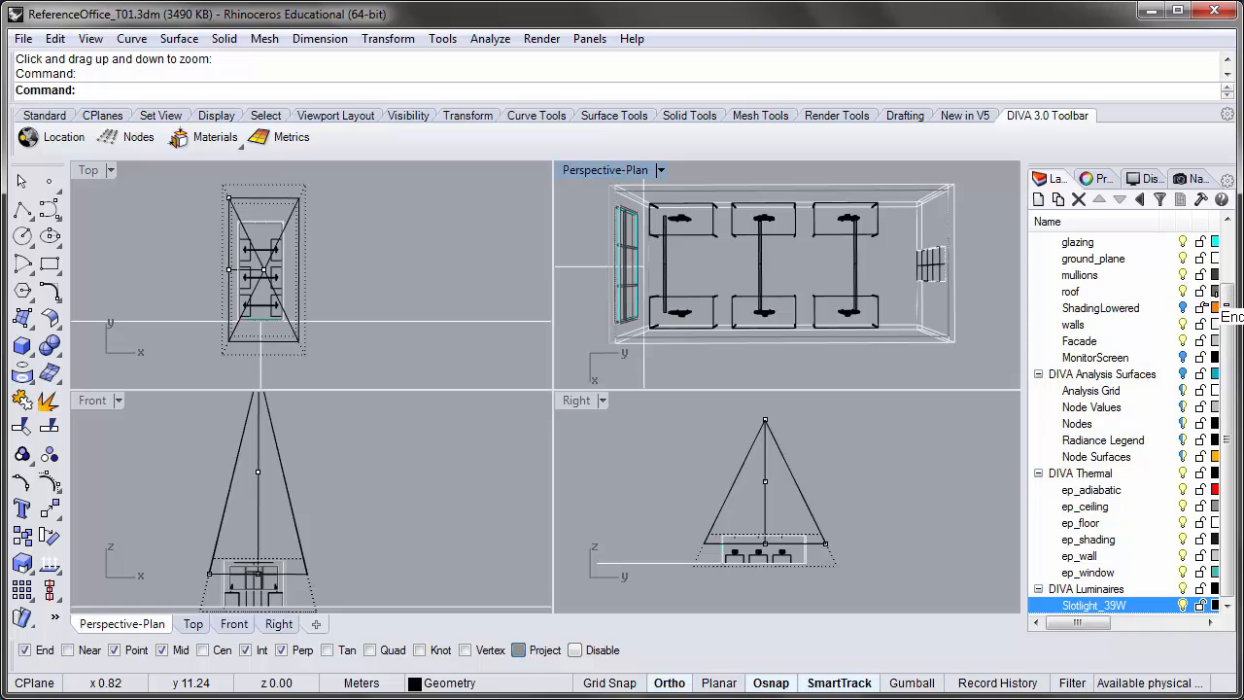
pyautogui.moveTo(1226, 279); pyautogui.dragTo(1227, 230)
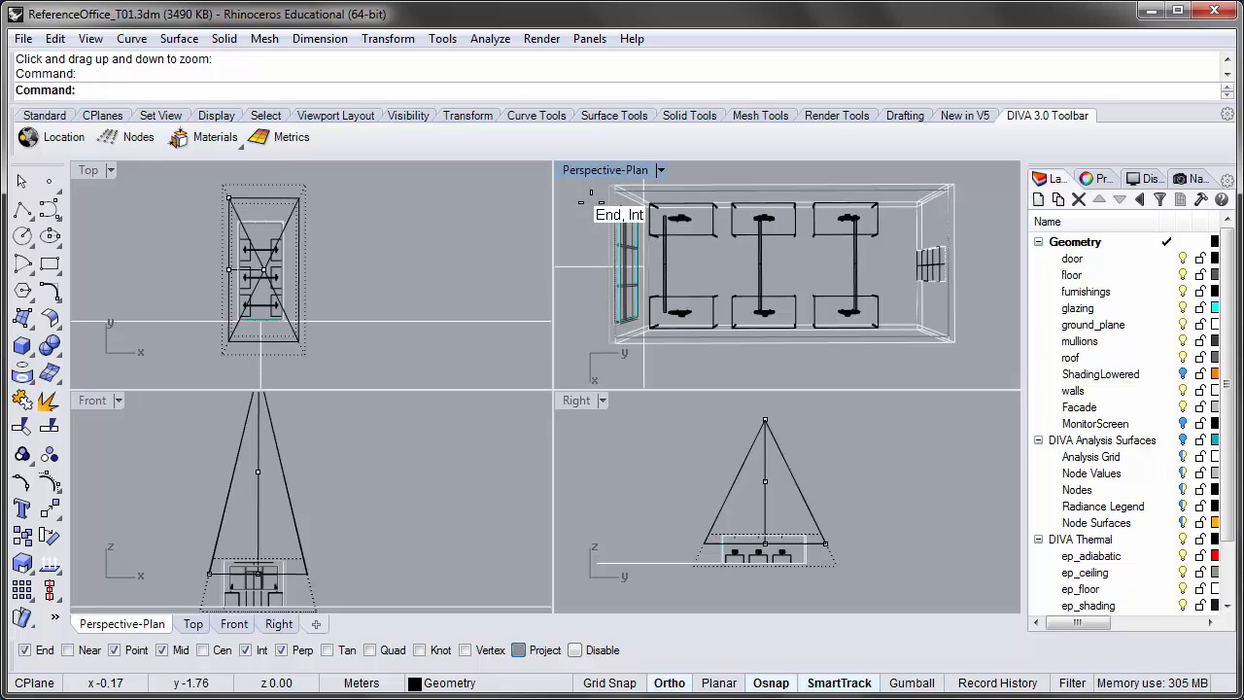
# Measure the vertical distance from the overhead camera to the office ceiling in the Right view
pyautogui.click(887, 457)
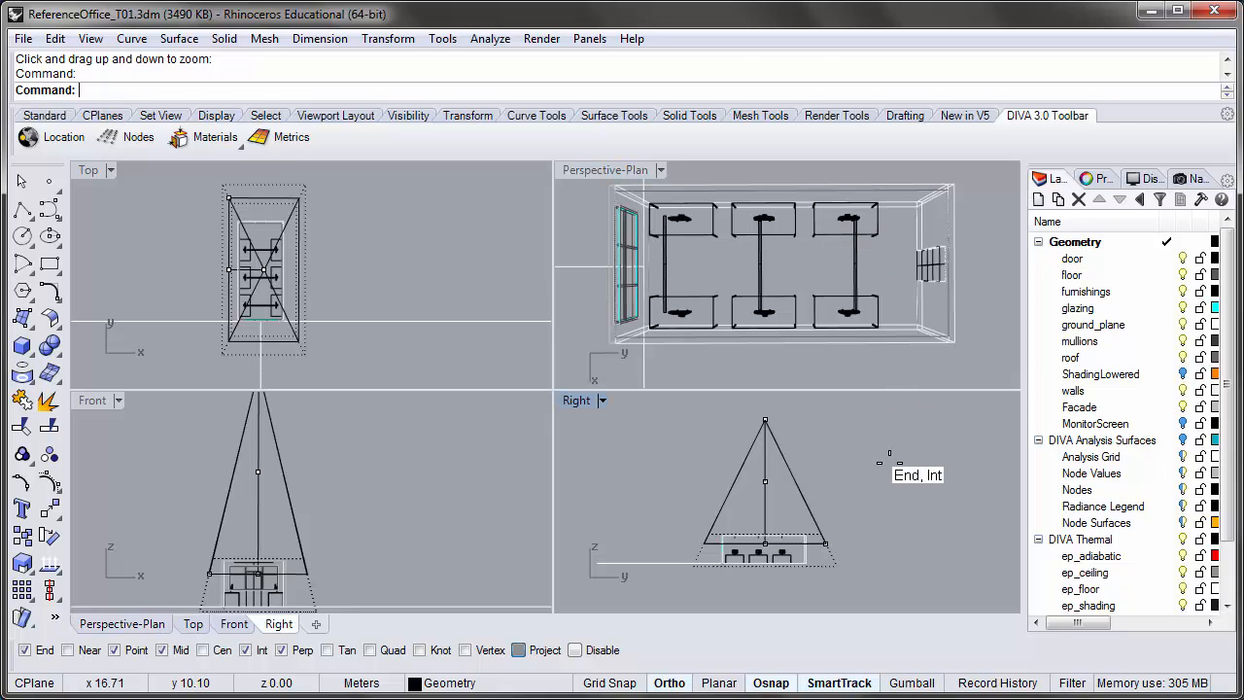
pyautogui.moveTo(889, 453); pyautogui.dragTo(868, 449, button='right')
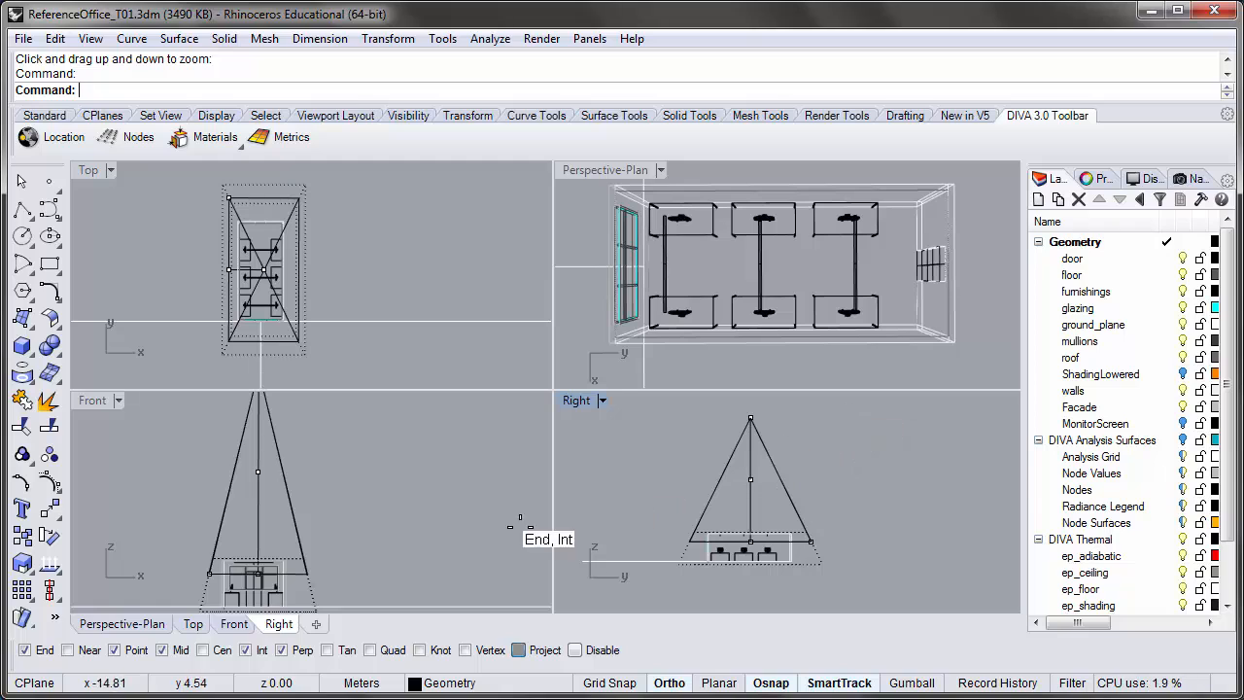
pyautogui.click(983, 347)
pyautogui.click(929, 437)
pyautogui.moveTo(928, 437); pyautogui.dragTo(909, 449, button='right')
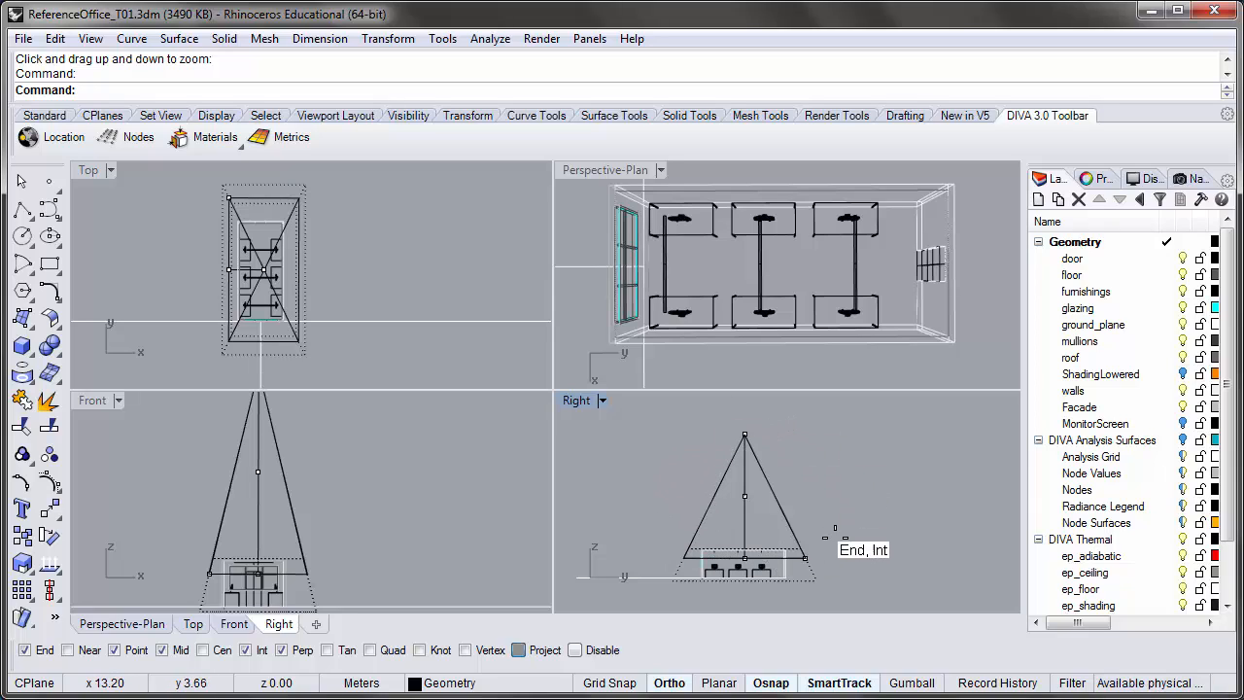
pyautogui.write('D')
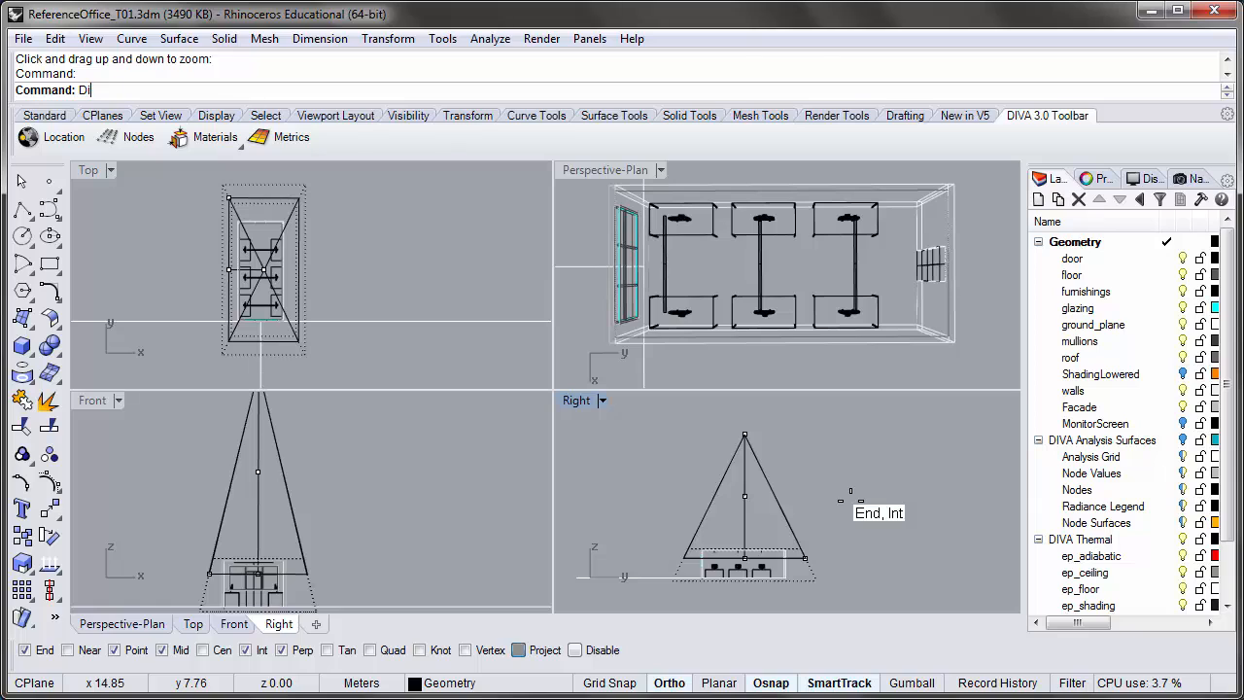
pyautogui.write('i')
pyautogui.press('Return')
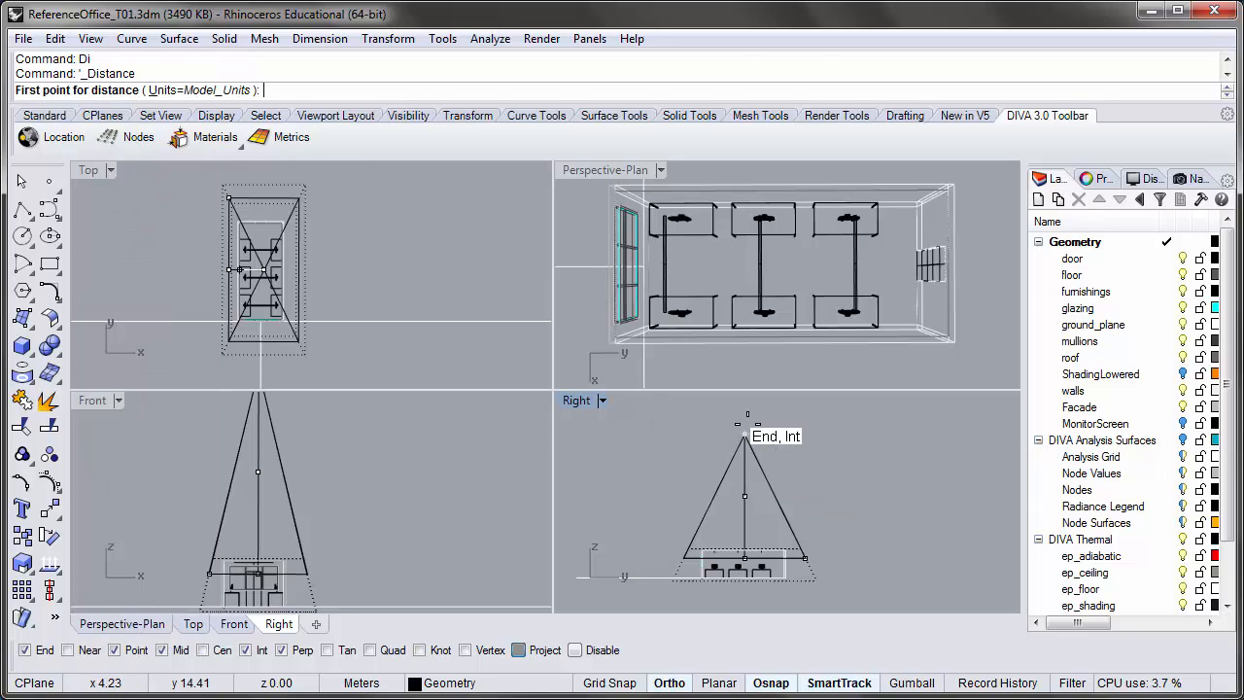
pyautogui.scroll(3, 716, 439)
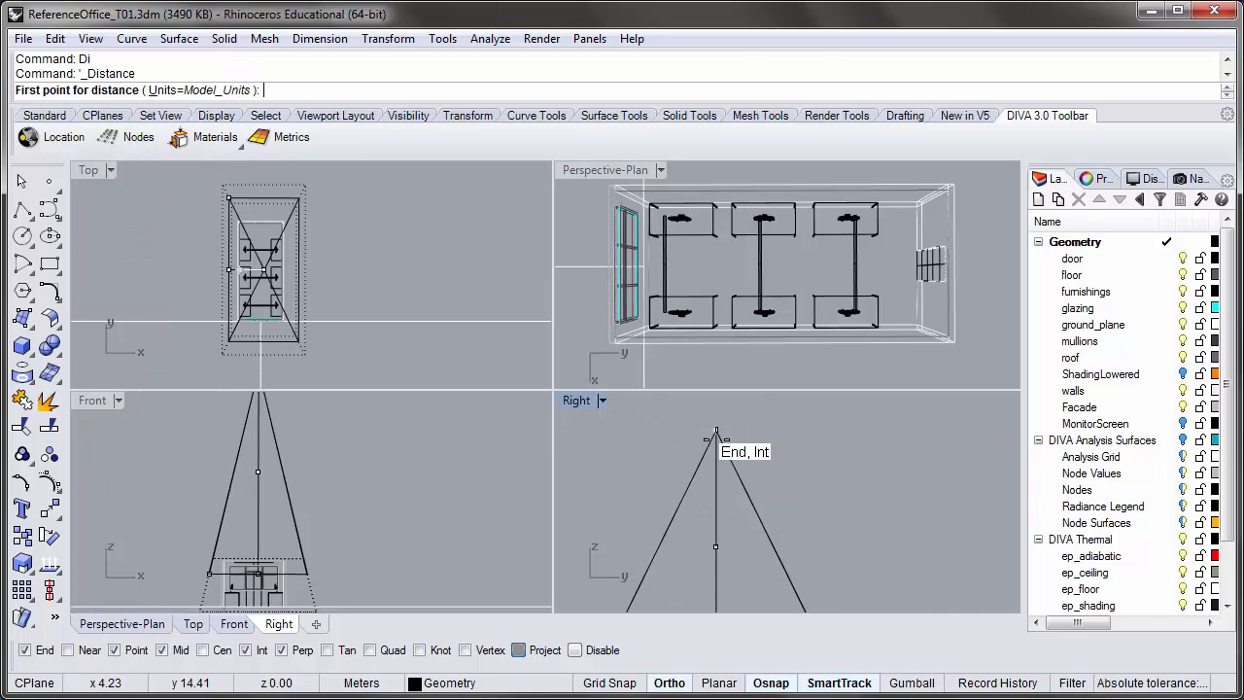
pyautogui.scroll(2, 716, 429)
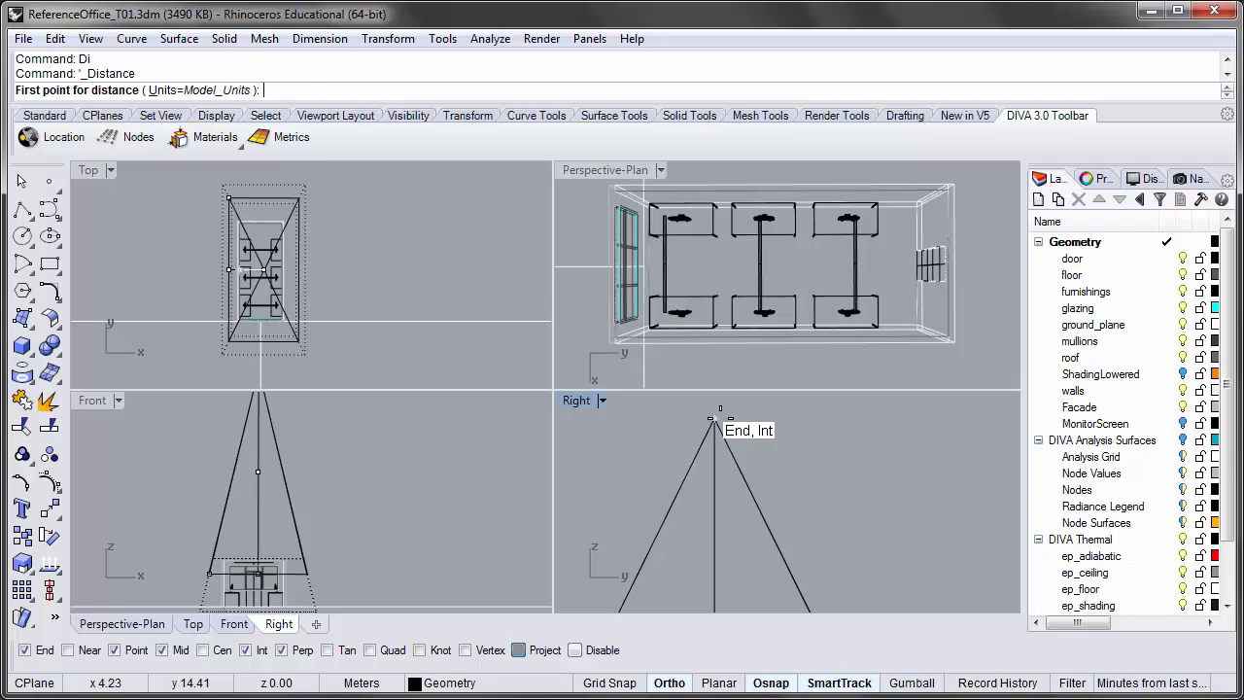
pyautogui.click(720, 409)
pyautogui.scroll(-5, 729, 414)
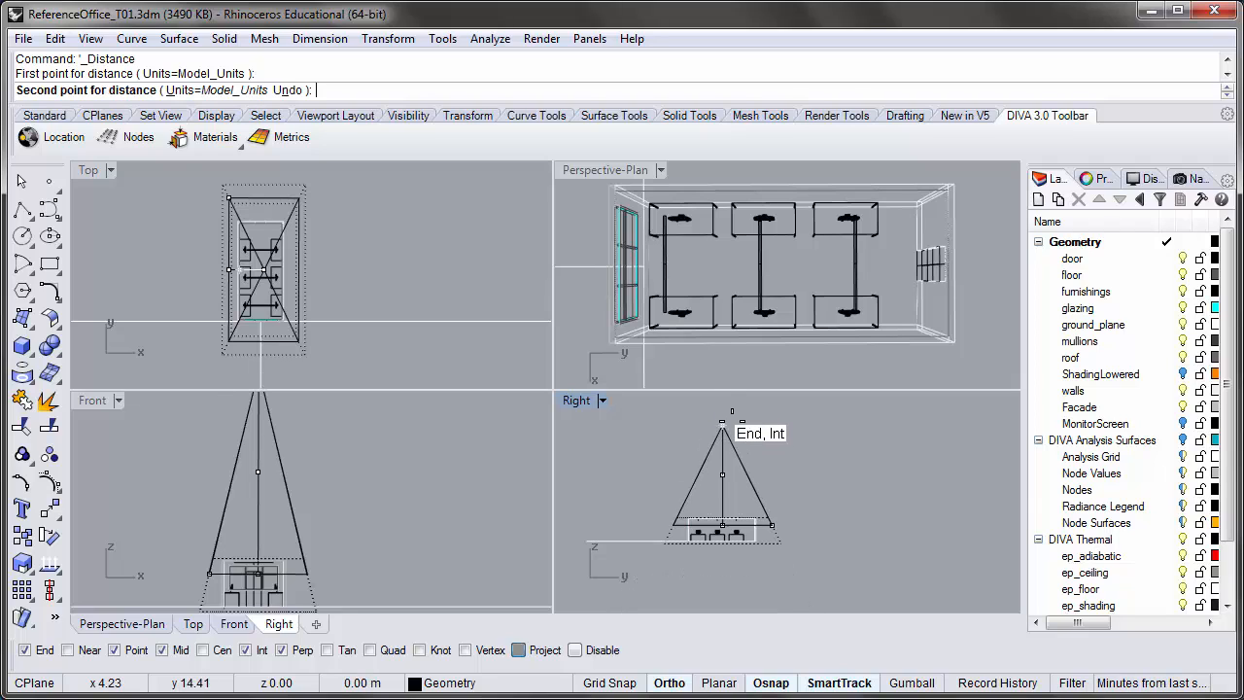
pyautogui.scroll(5, 729, 416)
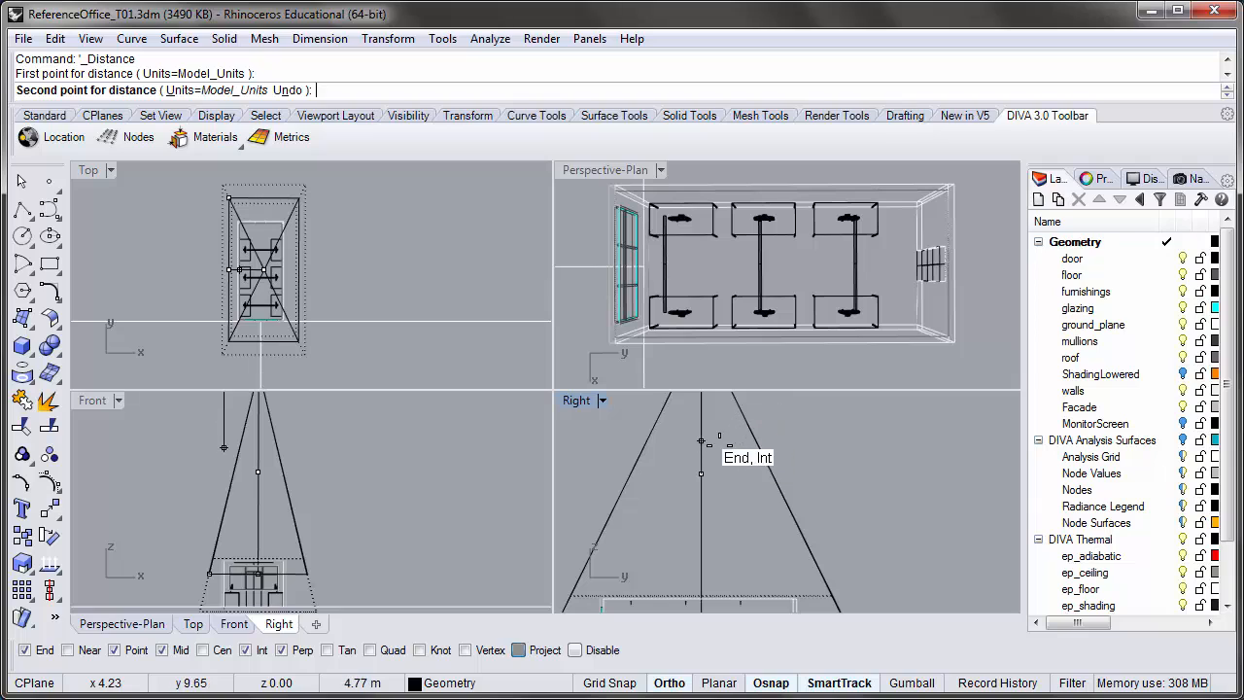
pyautogui.scroll(-4, 719, 446)
pyautogui.scroll(9, 702, 518)
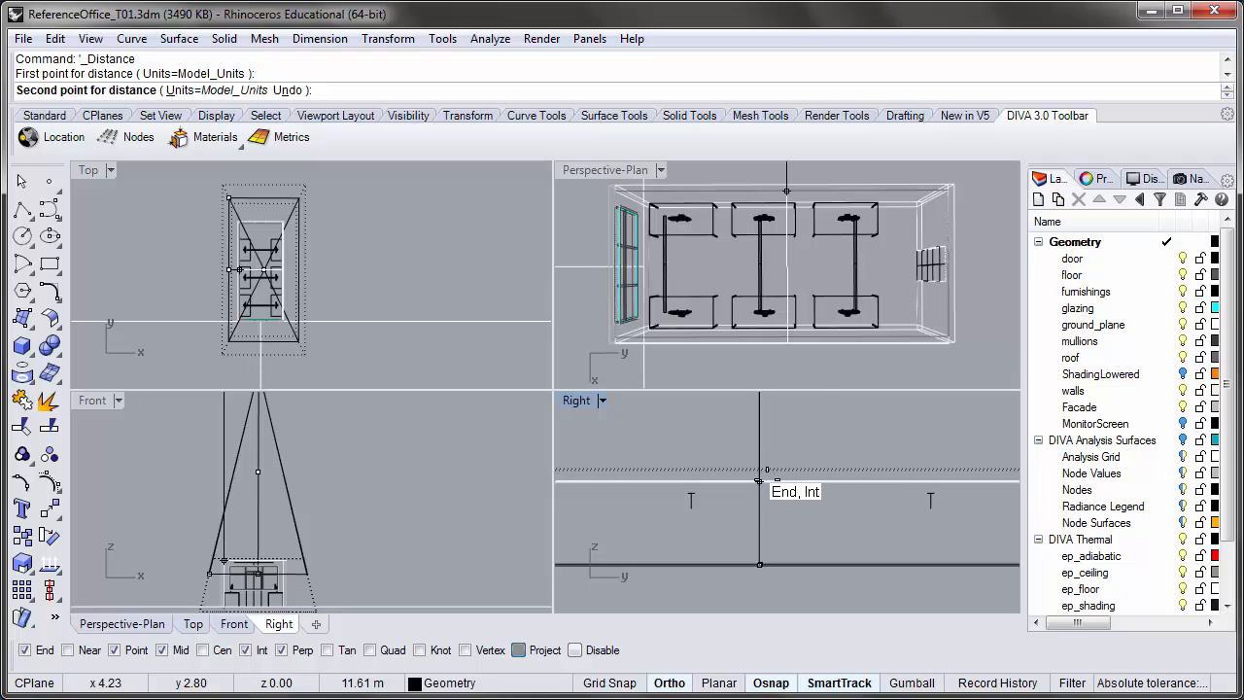
pyautogui.click(759, 480)
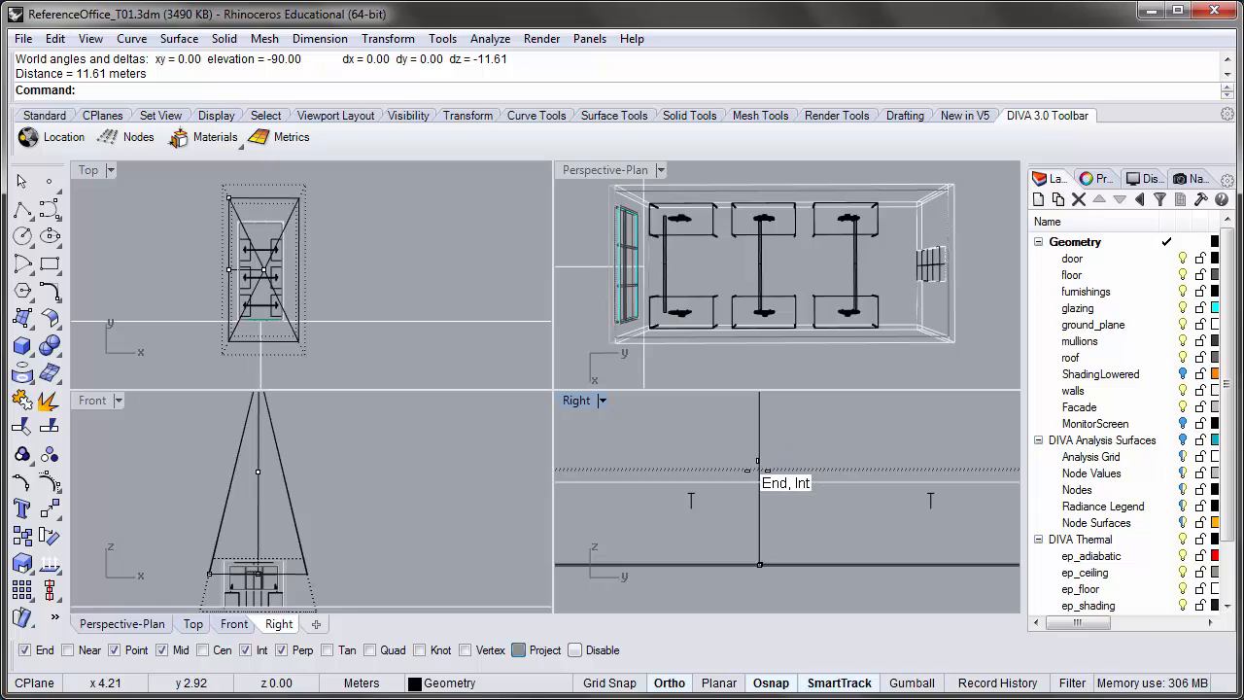
# Measure the vertical distance from the overhead camera to a point just below the ceiling at luminaire height
pyautogui.scroll(-5, 757, 486)
pyautogui.write('D')
pyautogui.scroll(-5, 758, 507)
pyautogui.write('I')
pyautogui.press('Return')
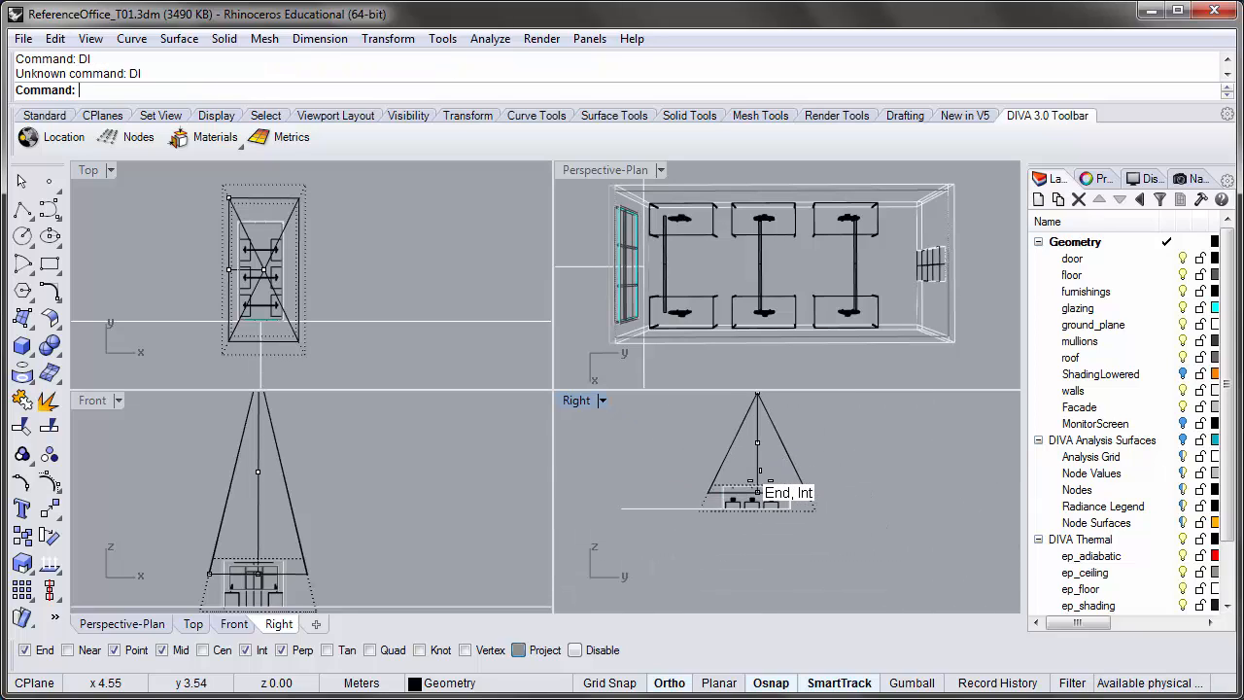
pyautogui.write('Di')
pyautogui.press('Return')
pyautogui.scroll(-3, 760, 480)
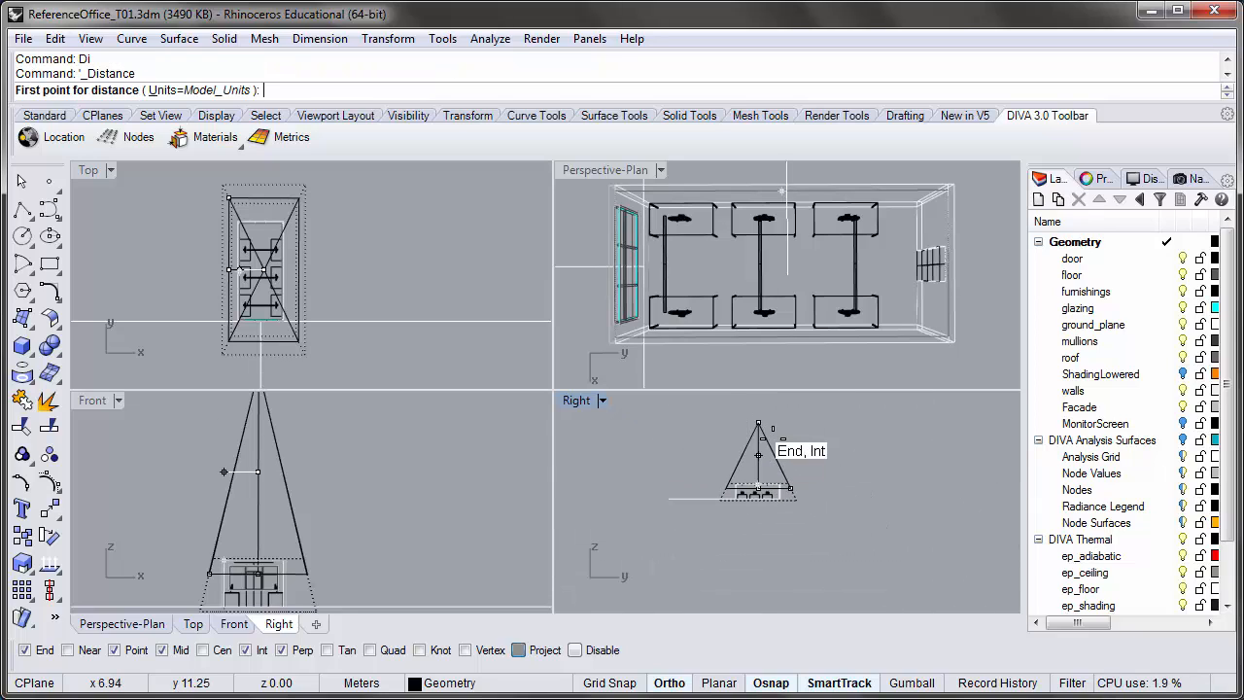
pyautogui.scroll(5, 773, 435)
pyautogui.click(753, 415)
pyautogui.scroll(4, 732, 528)
pyautogui.scroll(6, 752, 530)
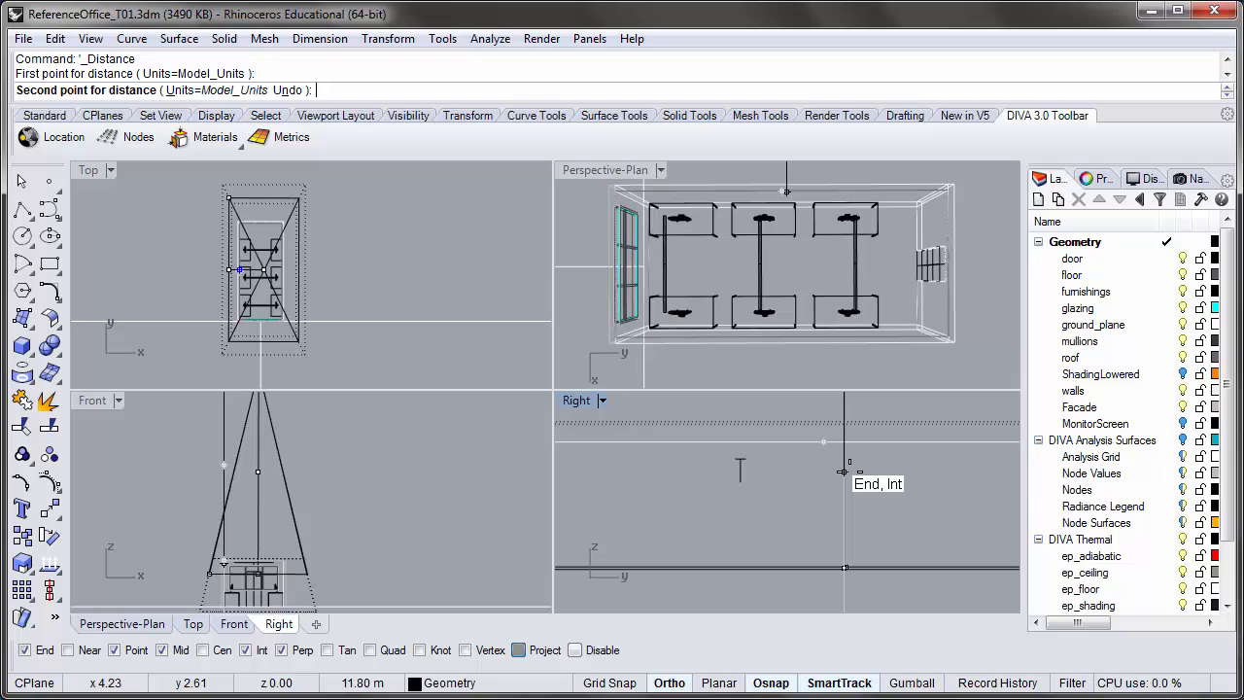
pyautogui.click(842, 472)
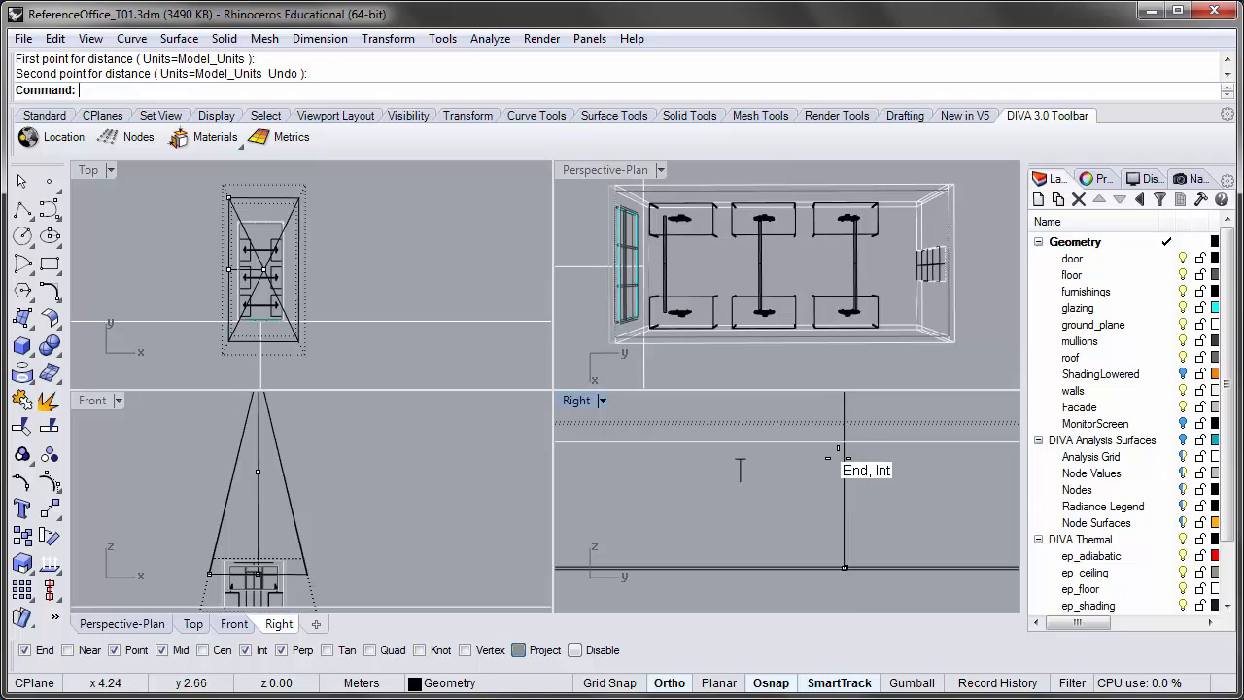
# Open the DIVA simulation options for the Perspective-Plan view, choose Medium Quality and set the Radiance ambient bounces (-ab) to 4
pyautogui.click(583, 167)
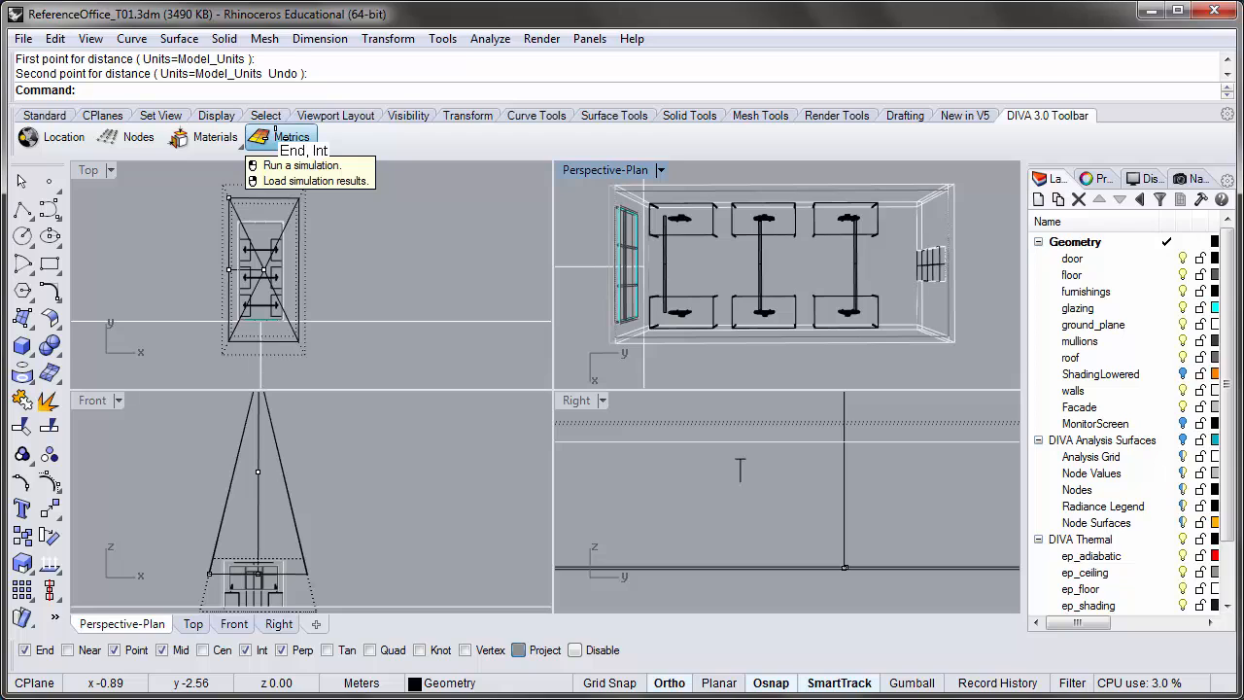
pyautogui.click(275, 131)
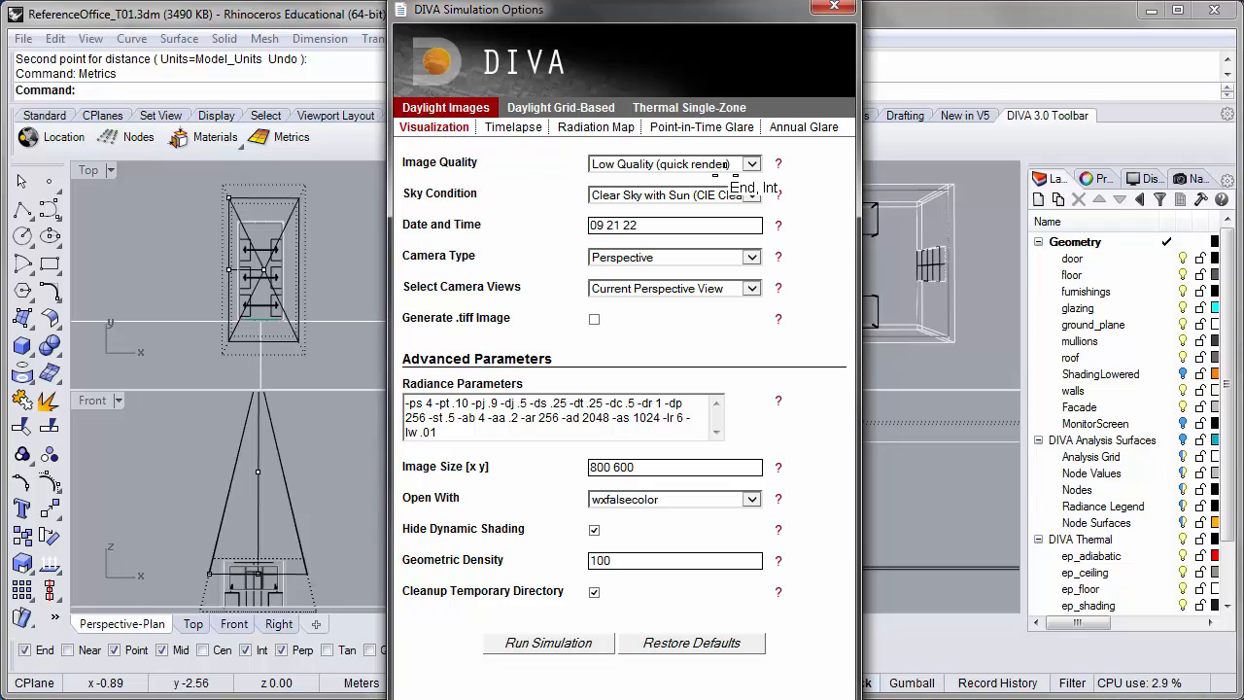
pyautogui.click(701, 163)
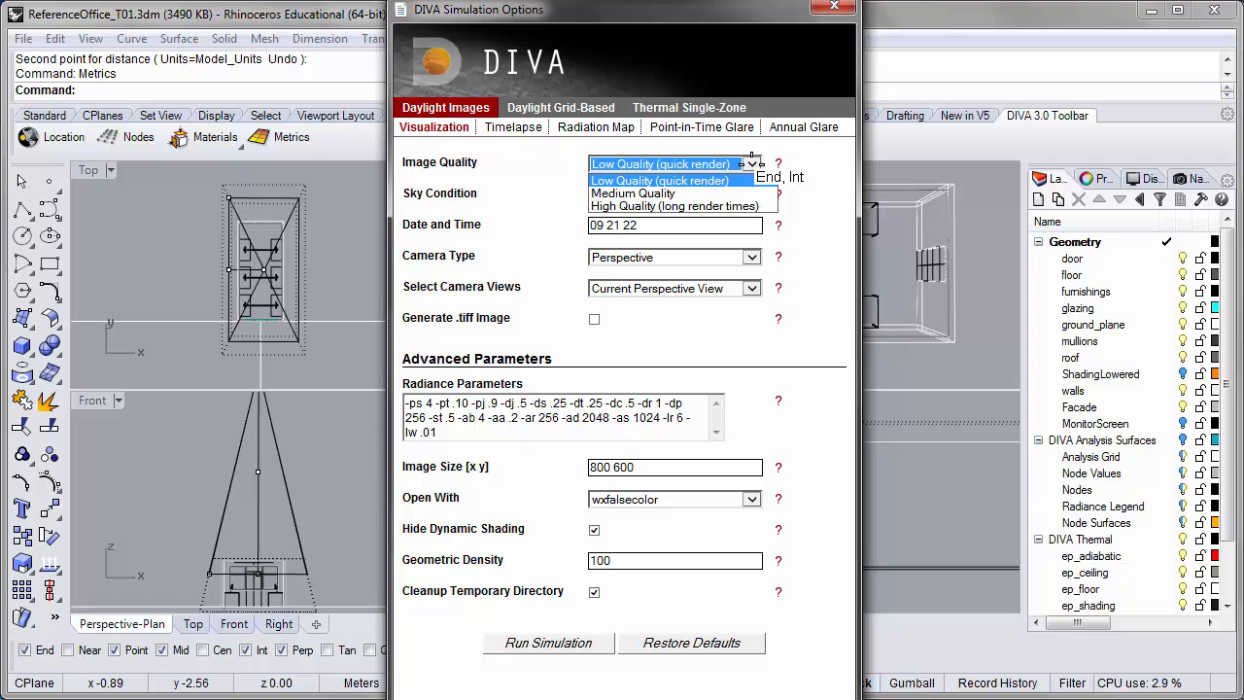
pyautogui.click(669, 193)
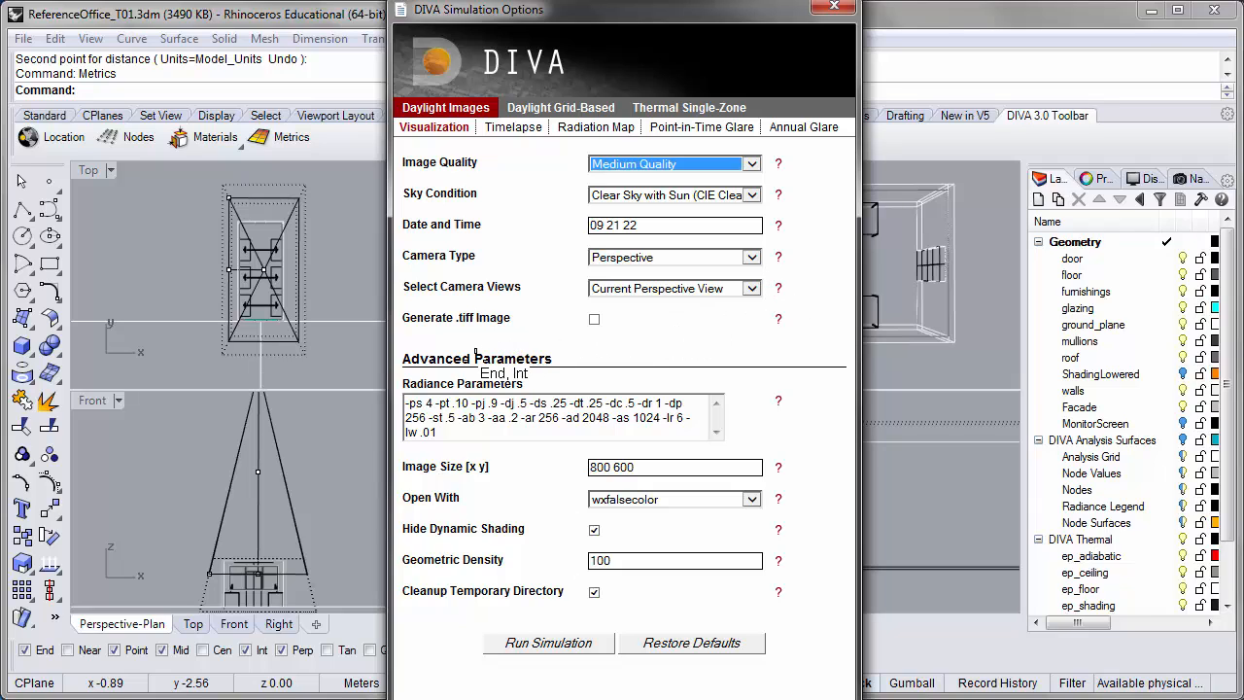
pyautogui.click(478, 415)
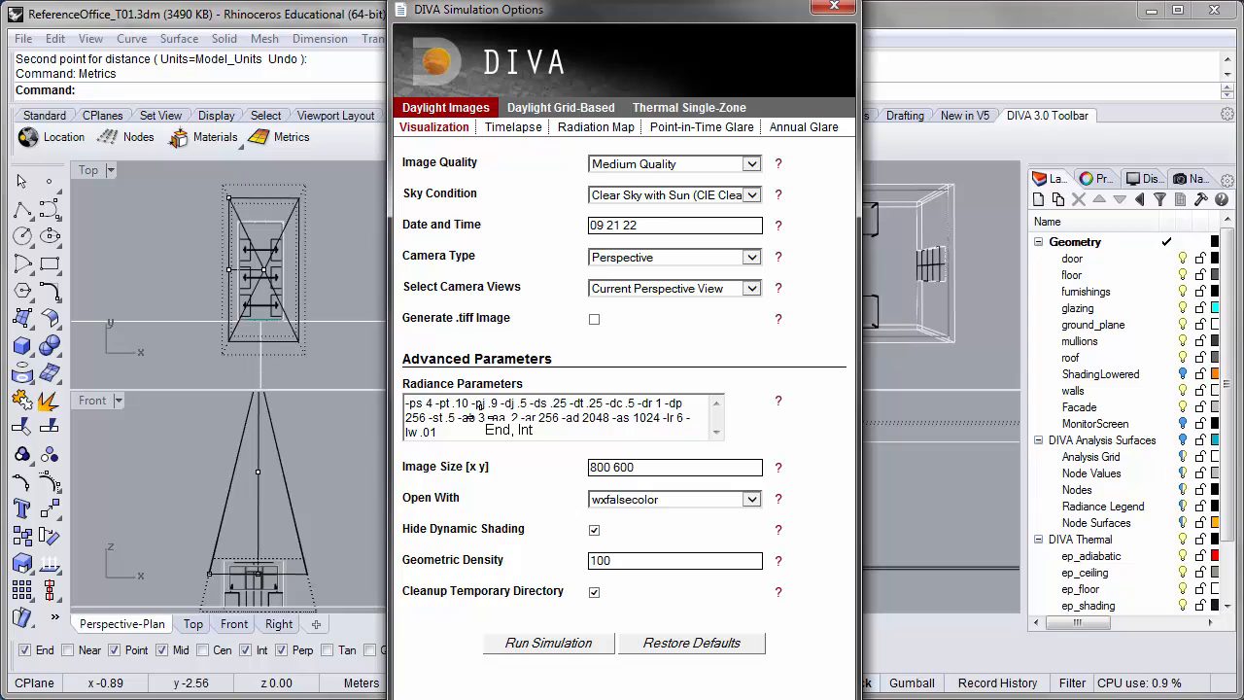
pyautogui.doubleClick(480, 417)
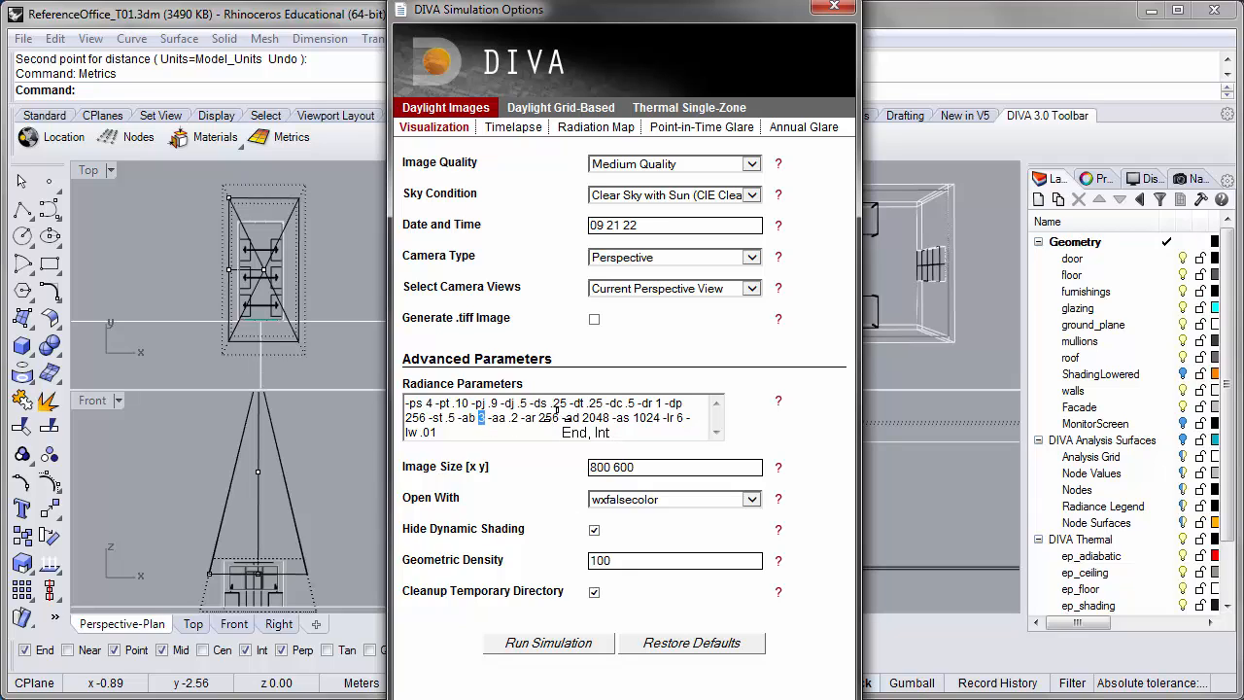
pyautogui.write('4')
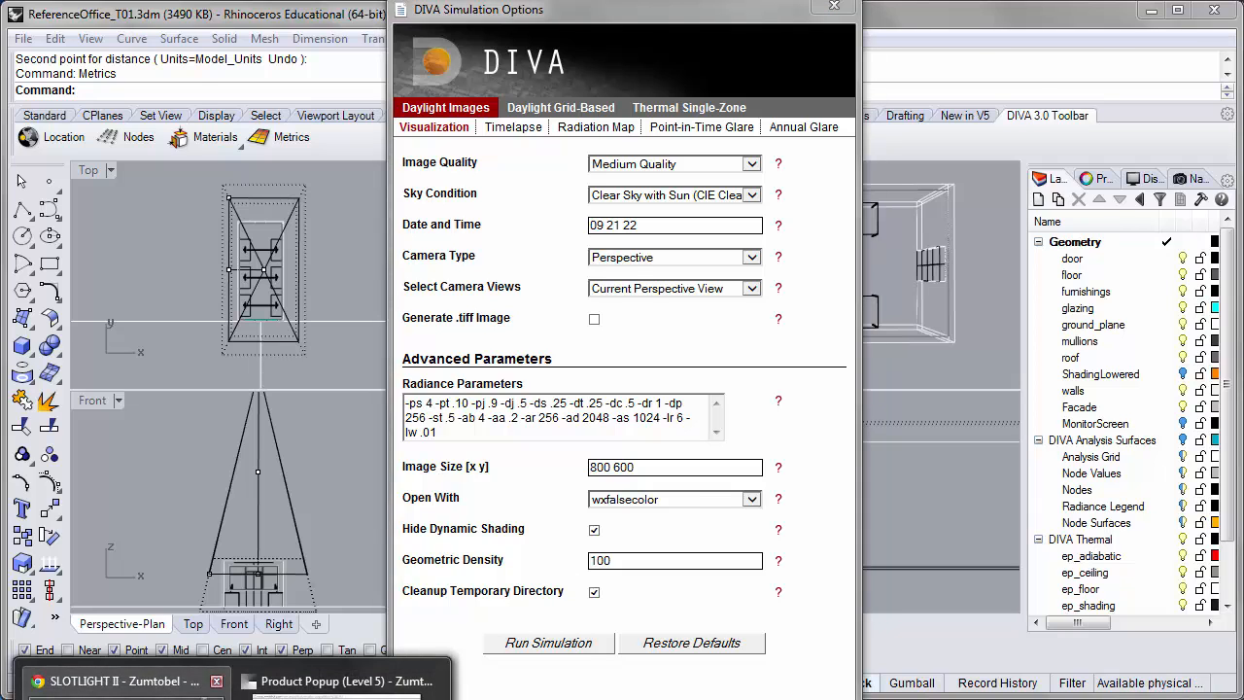
# Switch to Chrome, search Google for rpict and open the RPICT manual page on radsite.lbl.gov
pyautogui.click(135, 680)
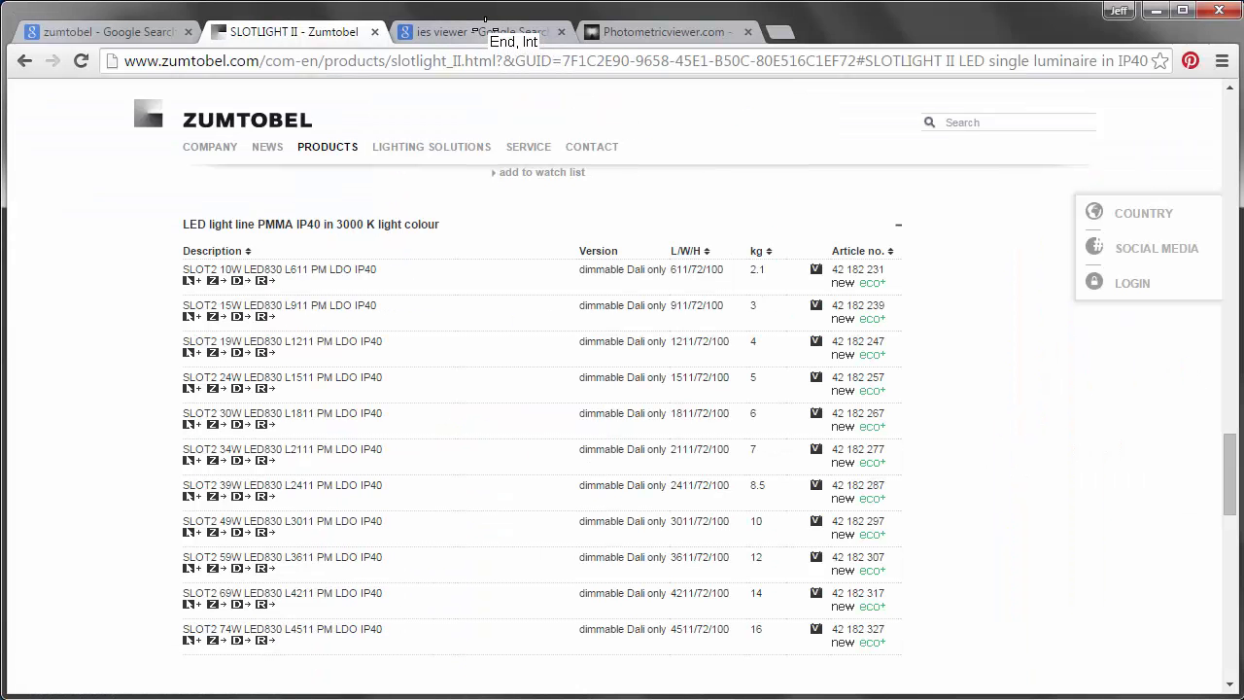
pyautogui.click(468, 23)
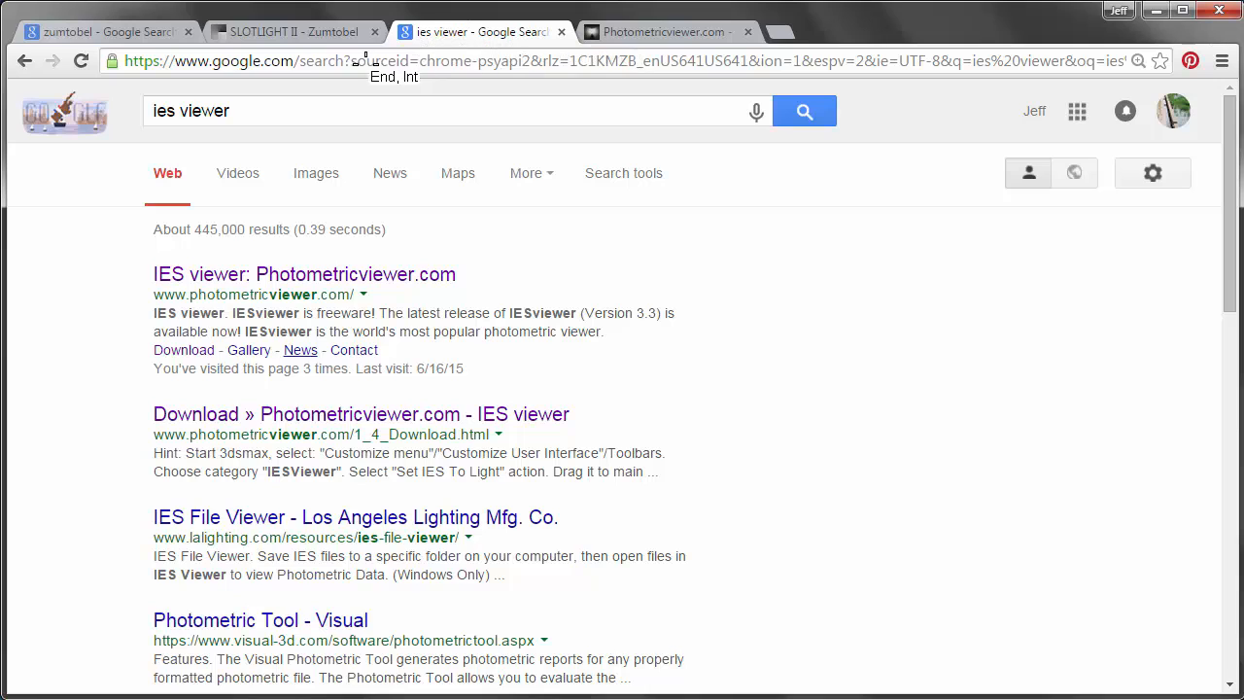
pyautogui.click(156, 107)
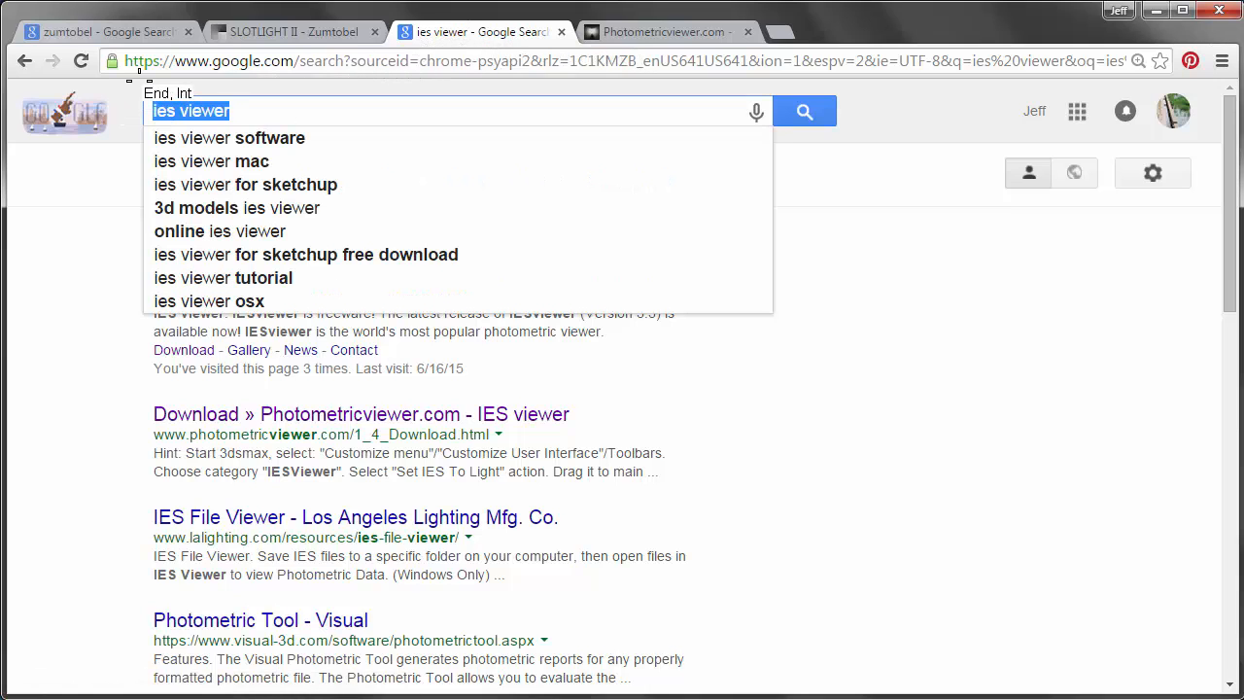
pyautogui.write('rpict')
pyautogui.press('Return')
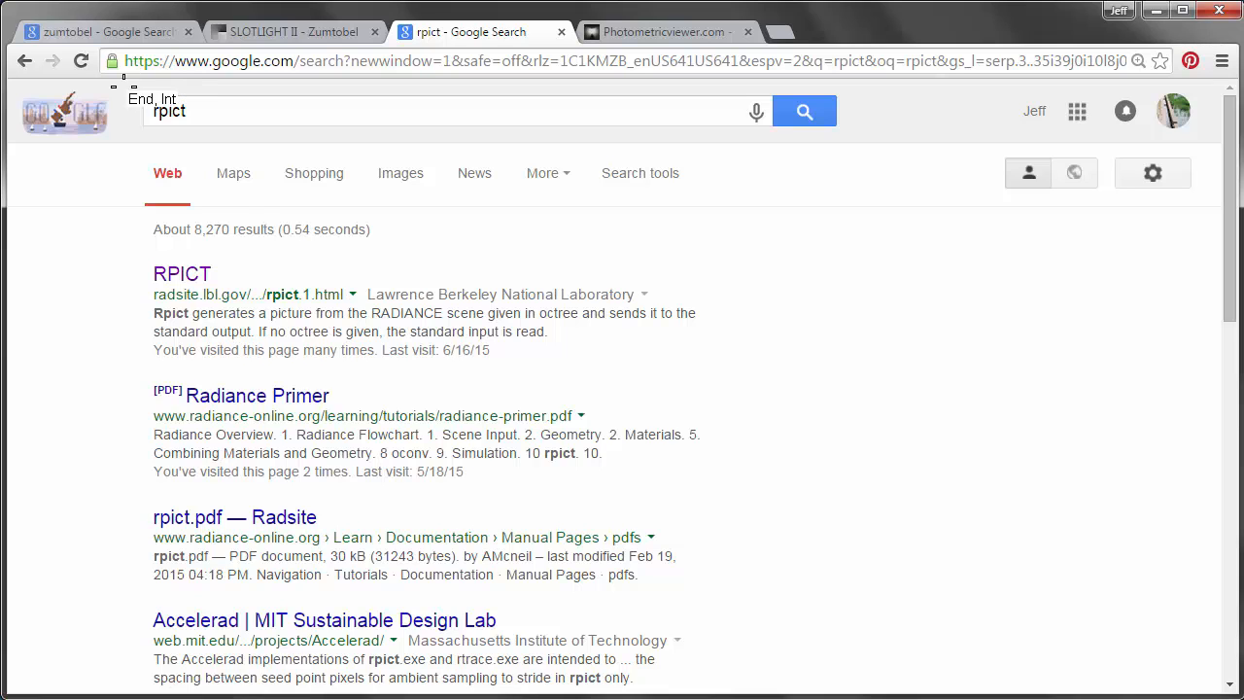
pyautogui.click(178, 271)
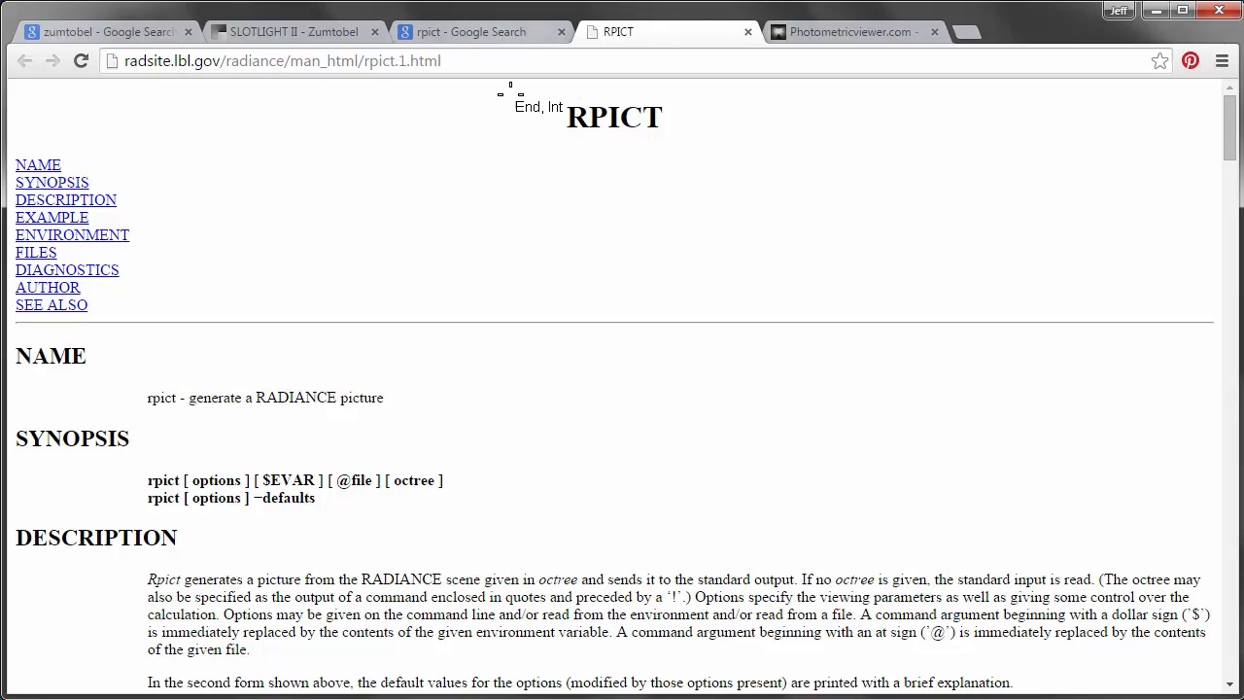
# Look through the RPICT manual's introduction and option list, examining the view type option -vt
pyautogui.scroll(-1, 418, 291)
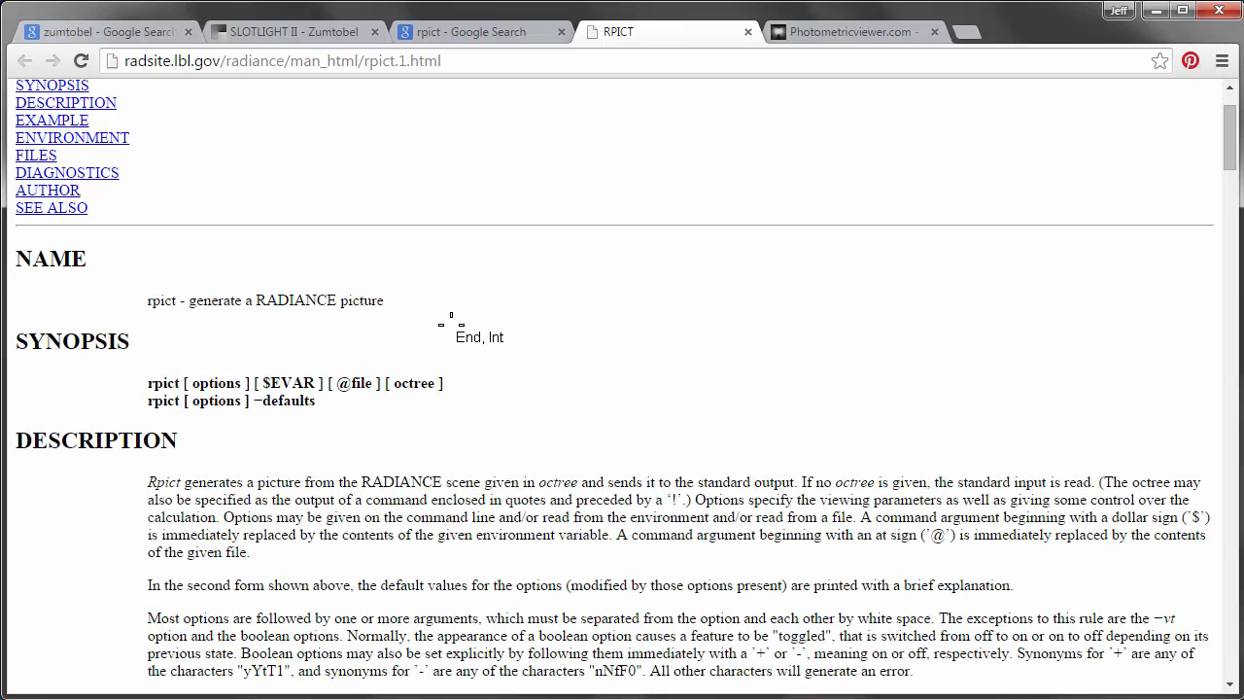
pyautogui.scroll(1, 485, 326)
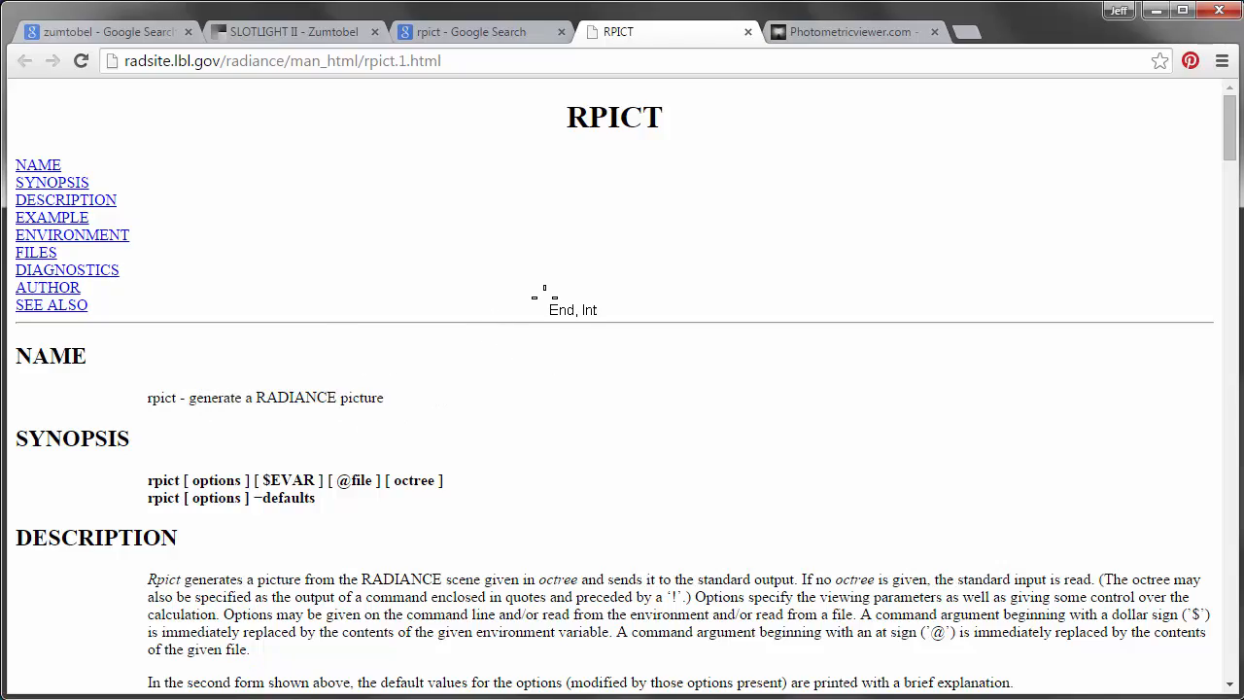
pyautogui.scroll(-6, 544, 290)
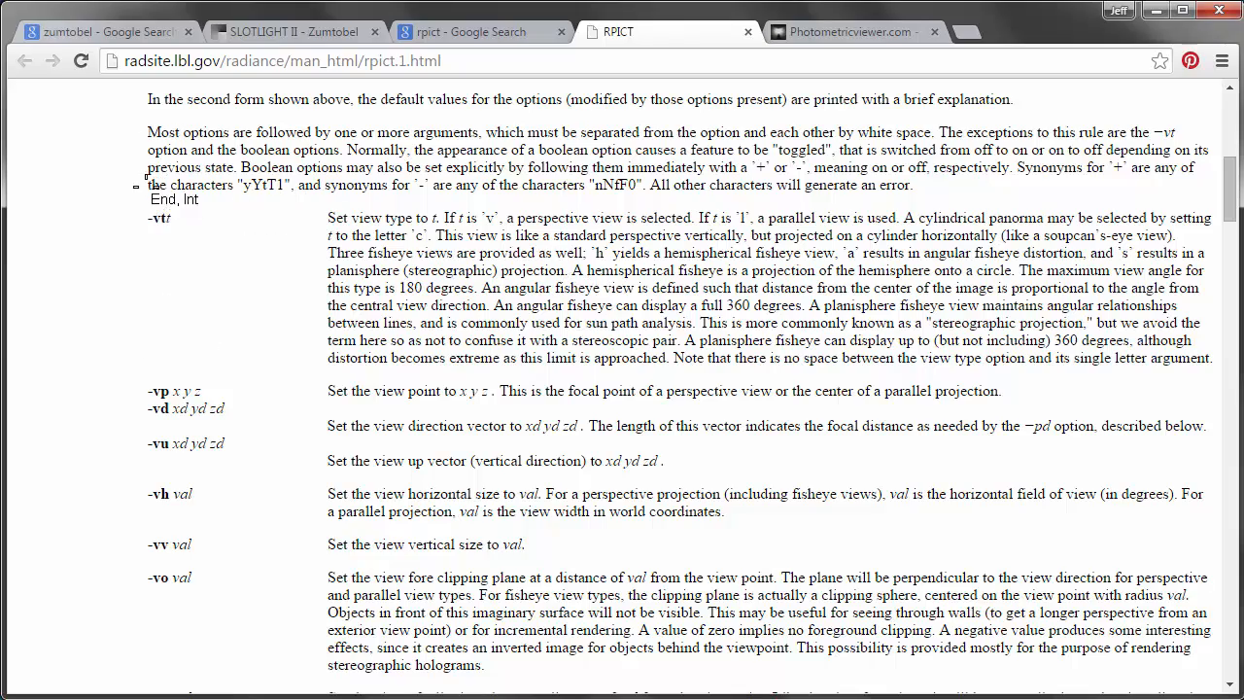
pyautogui.scroll(3, 195, 199)
pyautogui.scroll(-3, 238, 321)
pyautogui.doubleClick(167, 218)
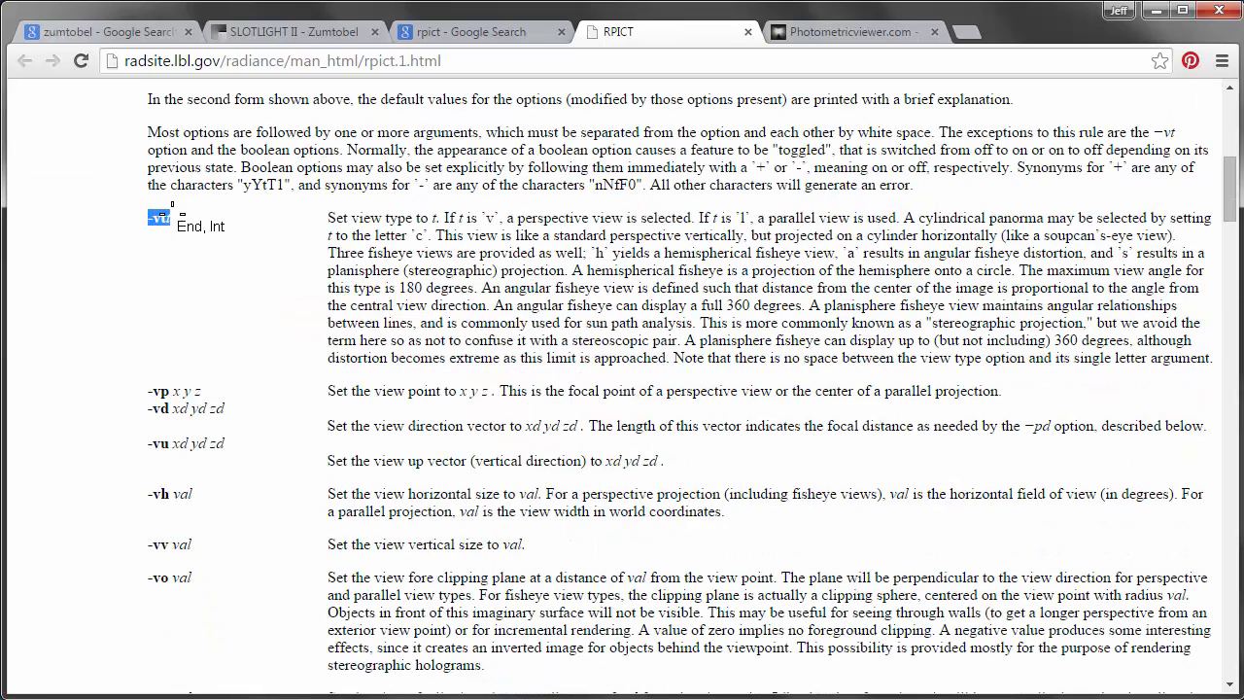
pyautogui.click(163, 208)
pyautogui.moveTo(147, 219); pyautogui.dragTo(154, 219)
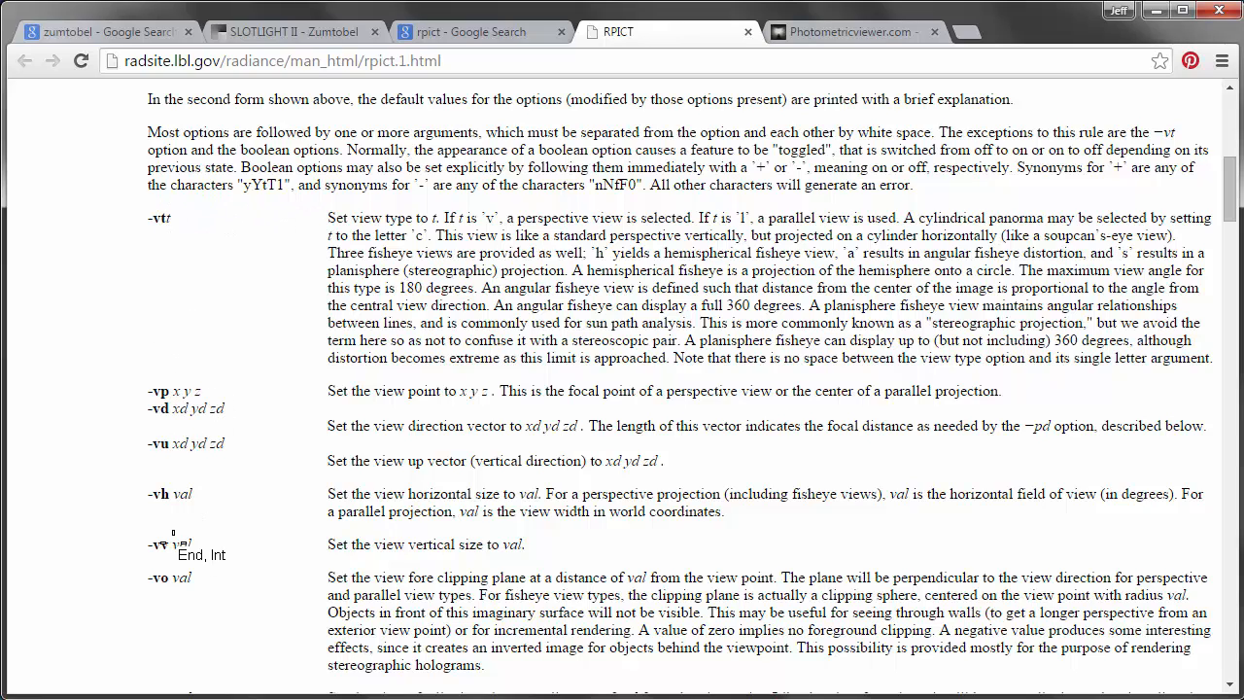
# Read the manual's description of the -vo option for setting the view's fore clipping plane distance from the view point
pyautogui.moveTo(154, 577); pyautogui.dragTo(191, 574)
pyautogui.click(318, 562)
pyautogui.scroll(-1, 418, 539)
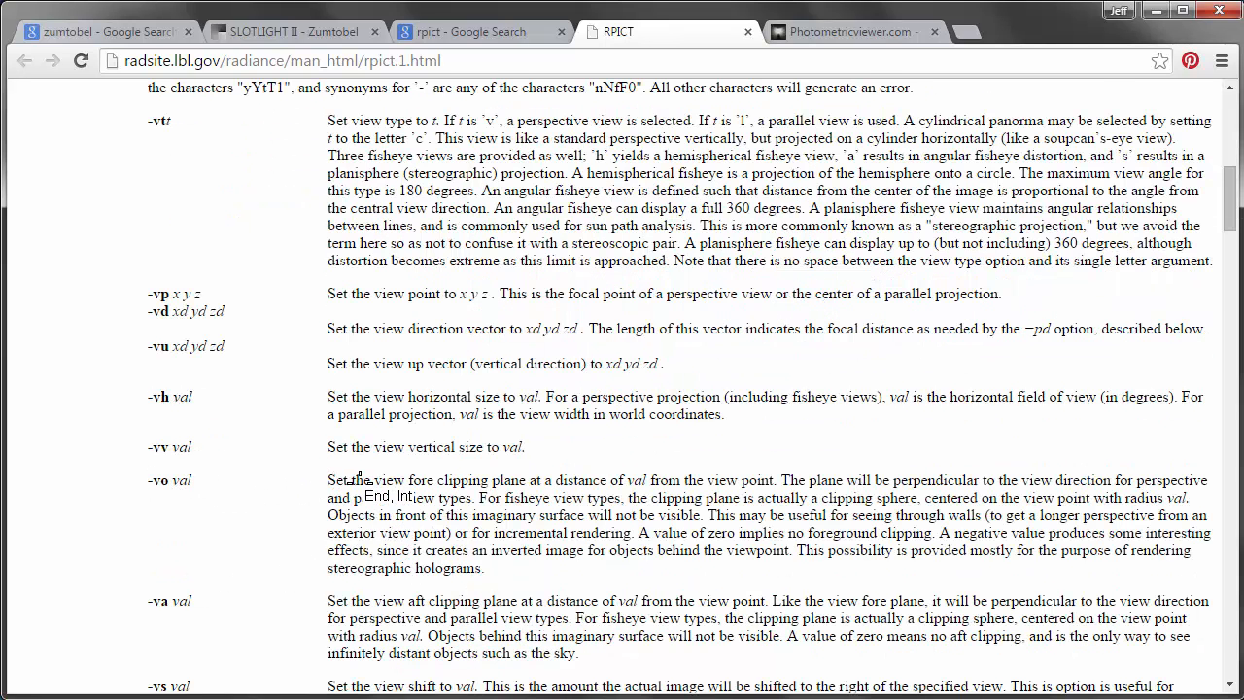
pyautogui.moveTo(328, 480); pyautogui.dragTo(784, 480)
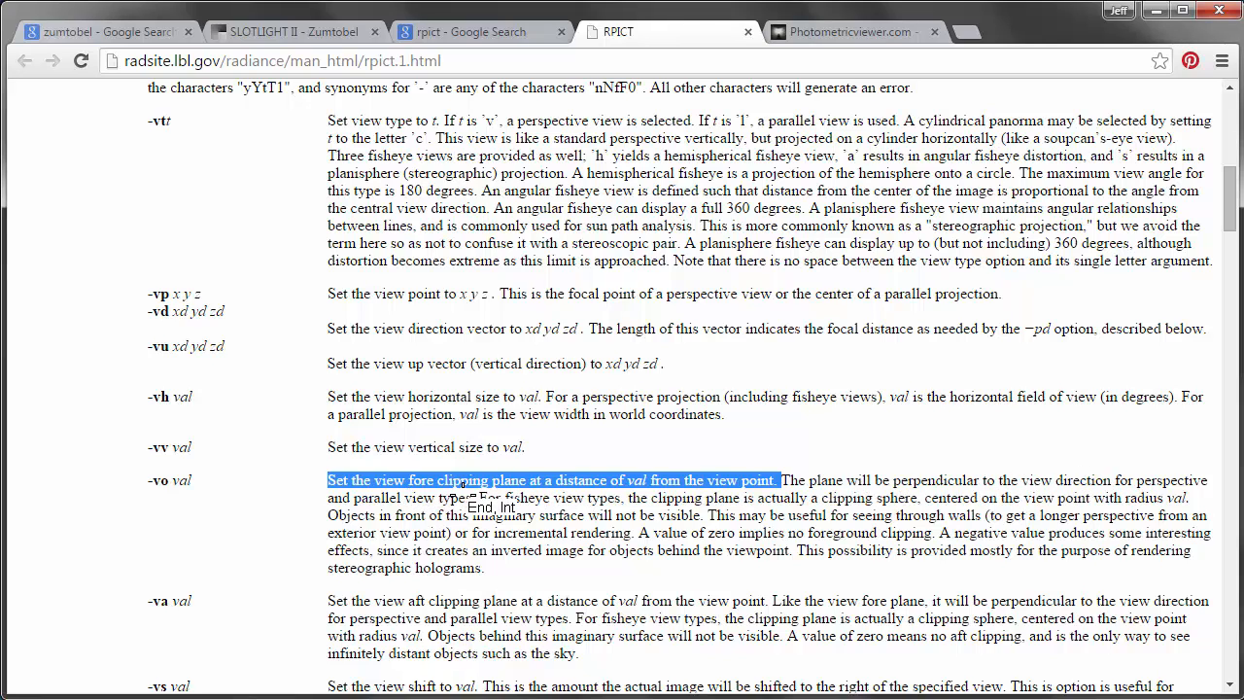
pyautogui.click(175, 475)
pyautogui.click(175, 480)
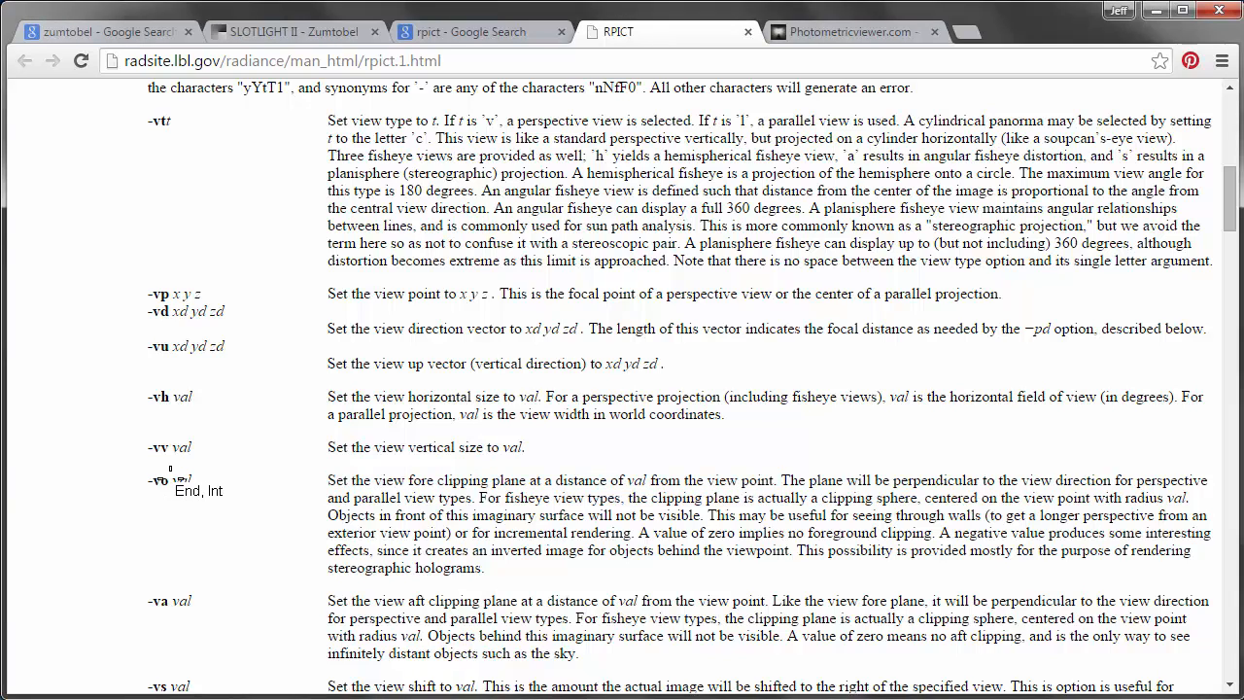
pyautogui.moveTo(168, 480); pyautogui.dragTo(230, 479)
pyautogui.click(257, 480)
pyautogui.moveTo(556, 479); pyautogui.dragTo(774, 479)
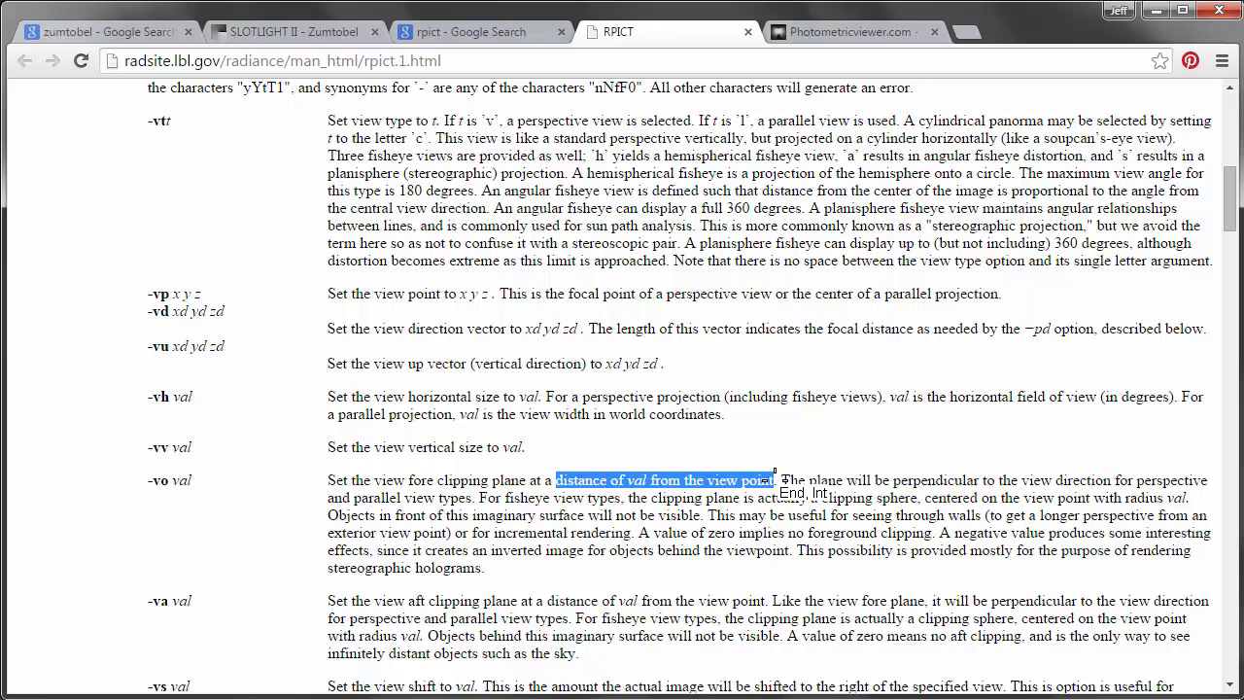
pyautogui.click(775, 480)
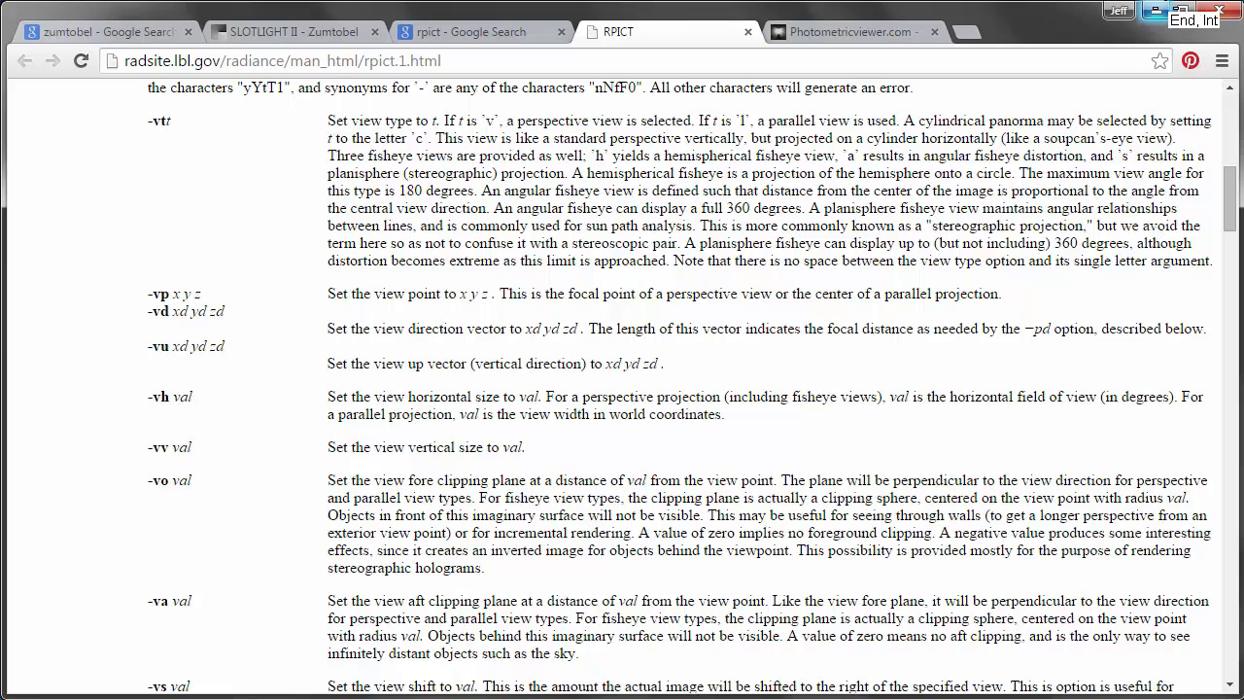
# Return to the DIVA simulation options in Rhino and append -vo 11.8 to the Radiance parameters
pyautogui.click(1155, 11)
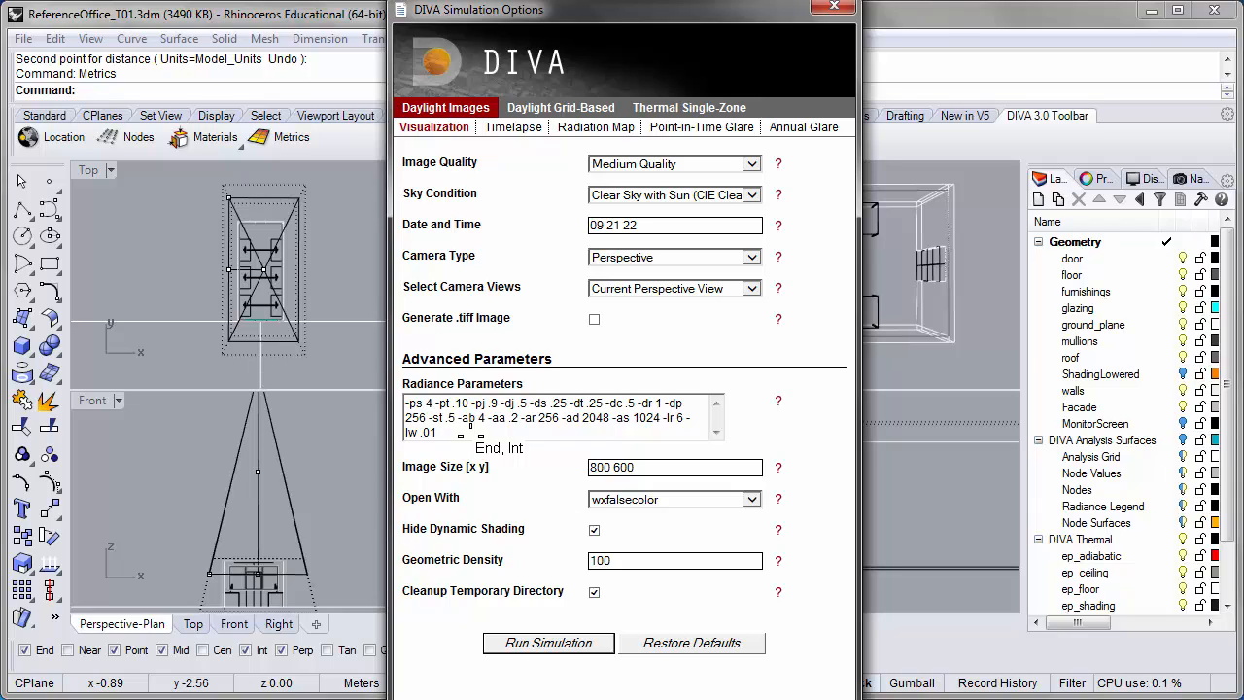
pyautogui.write('-vo 11.8')
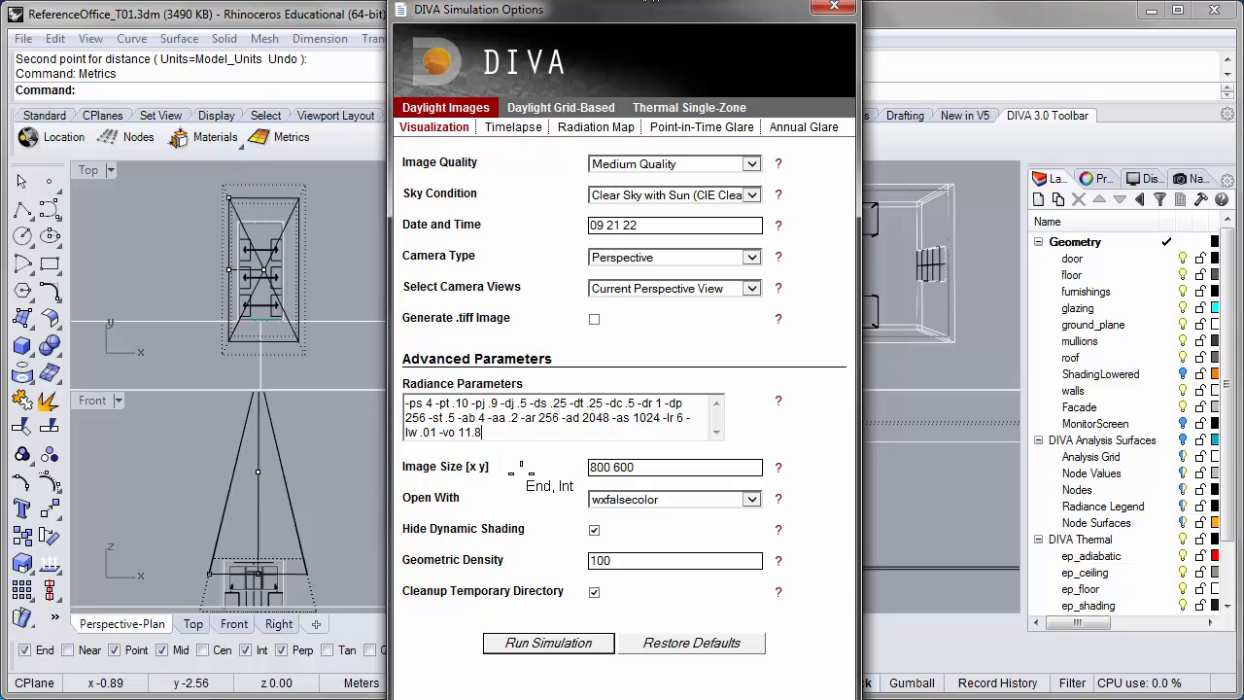
pyautogui.moveTo(702, 10); pyautogui.dragTo(382, 11)
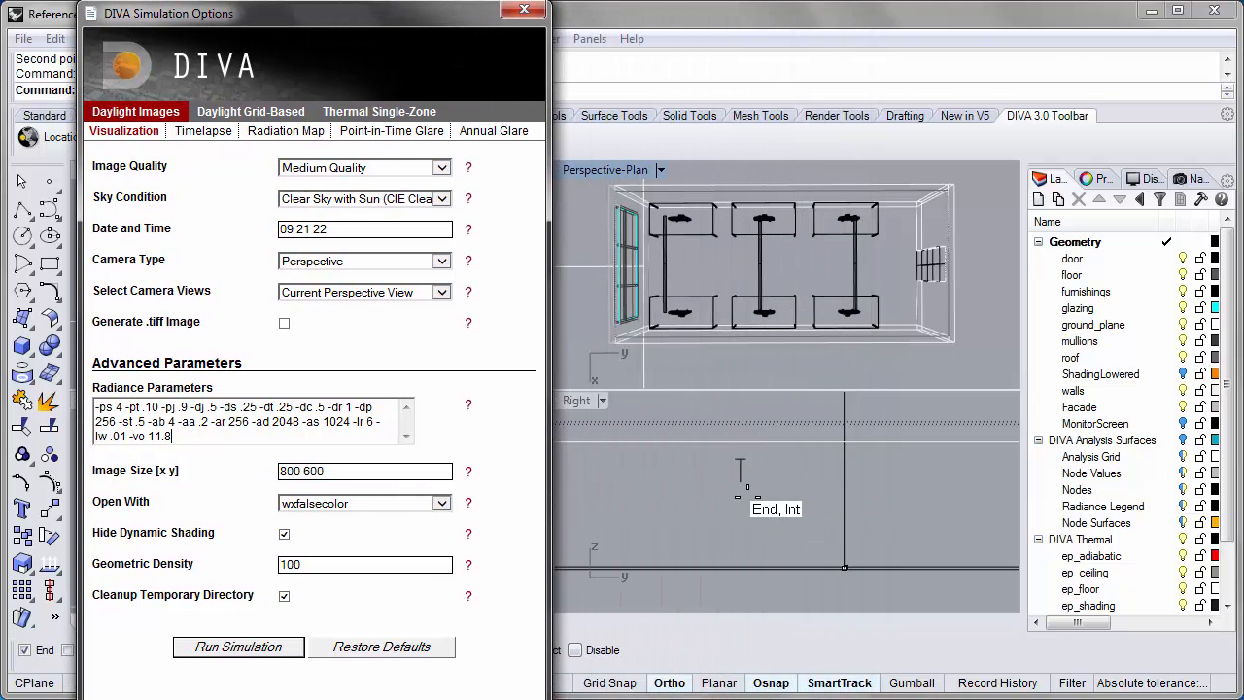
pyautogui.moveTo(424, 12); pyautogui.dragTo(753, 25)
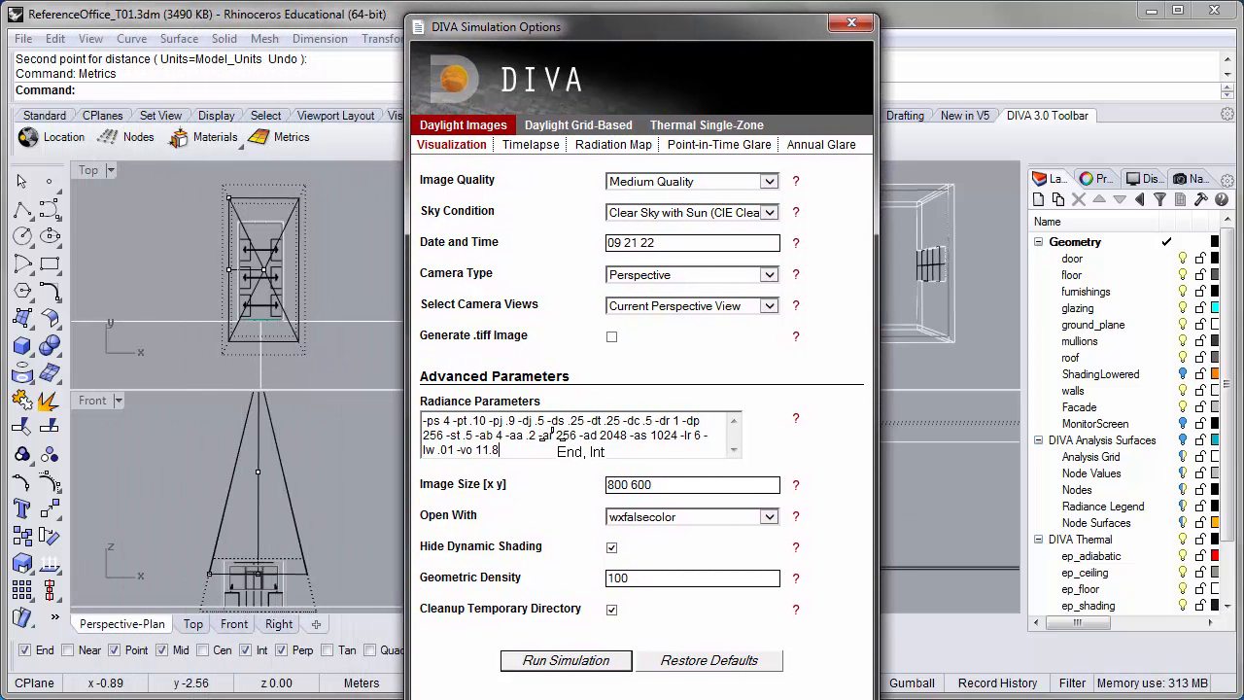
pyautogui.moveTo(603, 23); pyautogui.dragTo(548, 14)
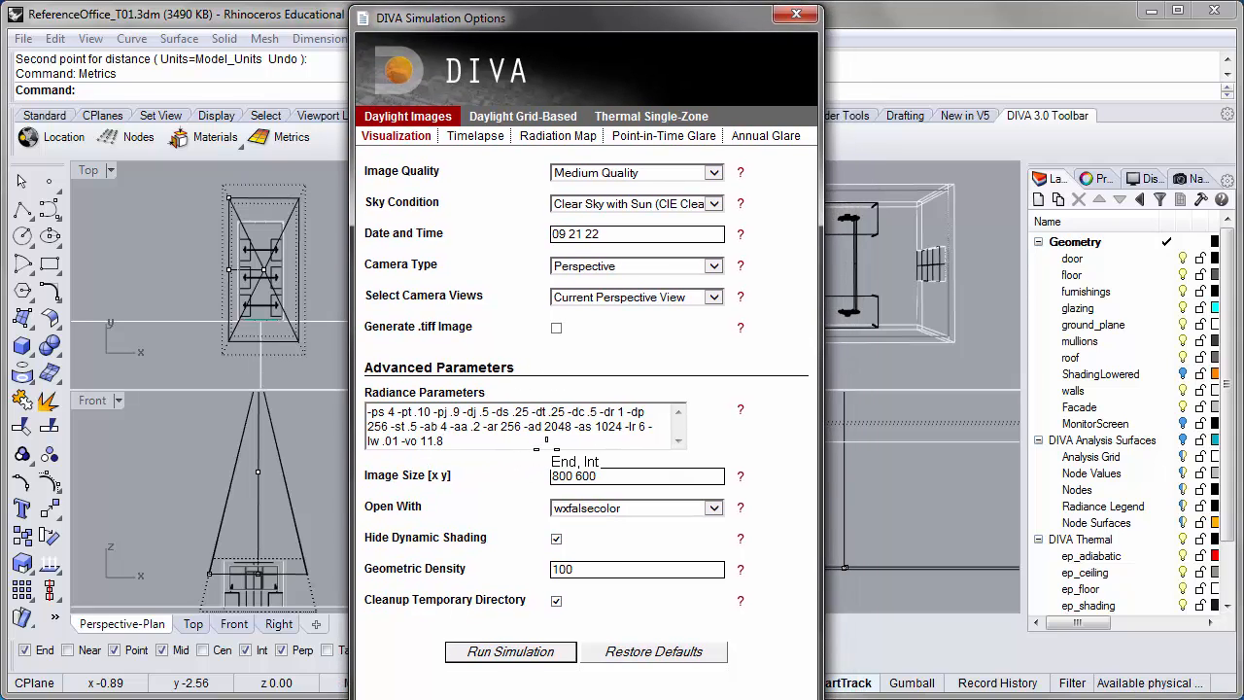
# Append -i to the end of the Radiance parameters and run the Perspective-Plan visualization
pyautogui.click(546, 439)
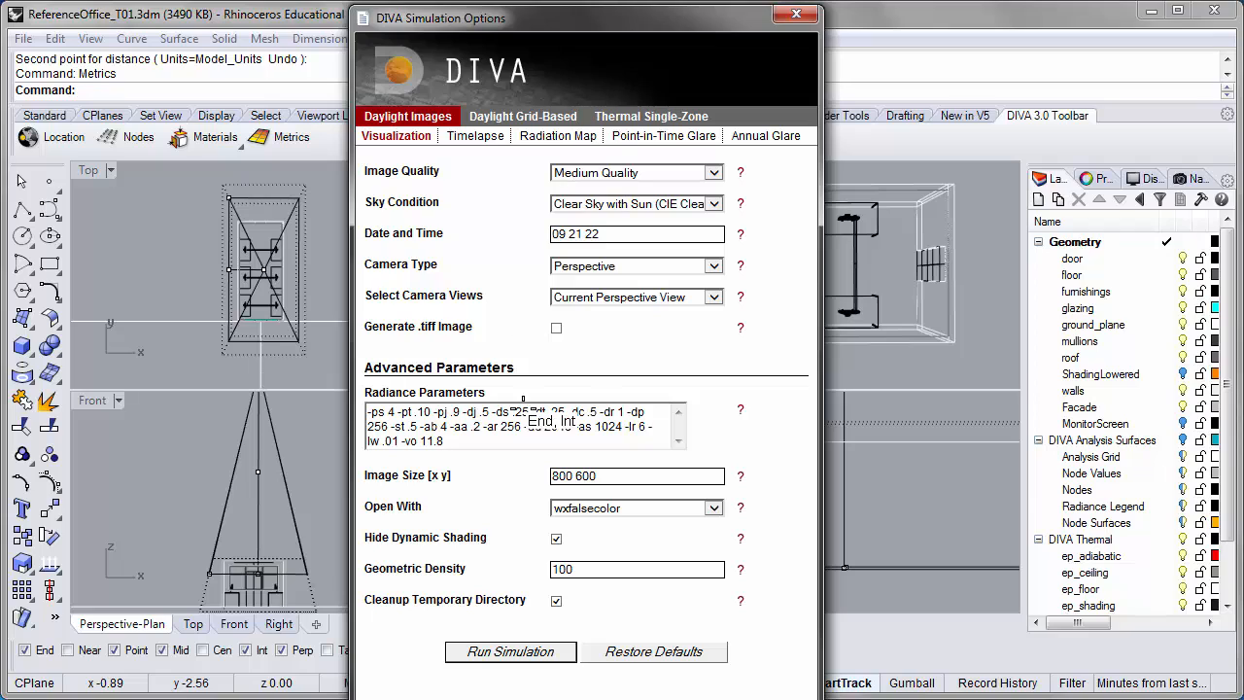
pyautogui.click(499, 439)
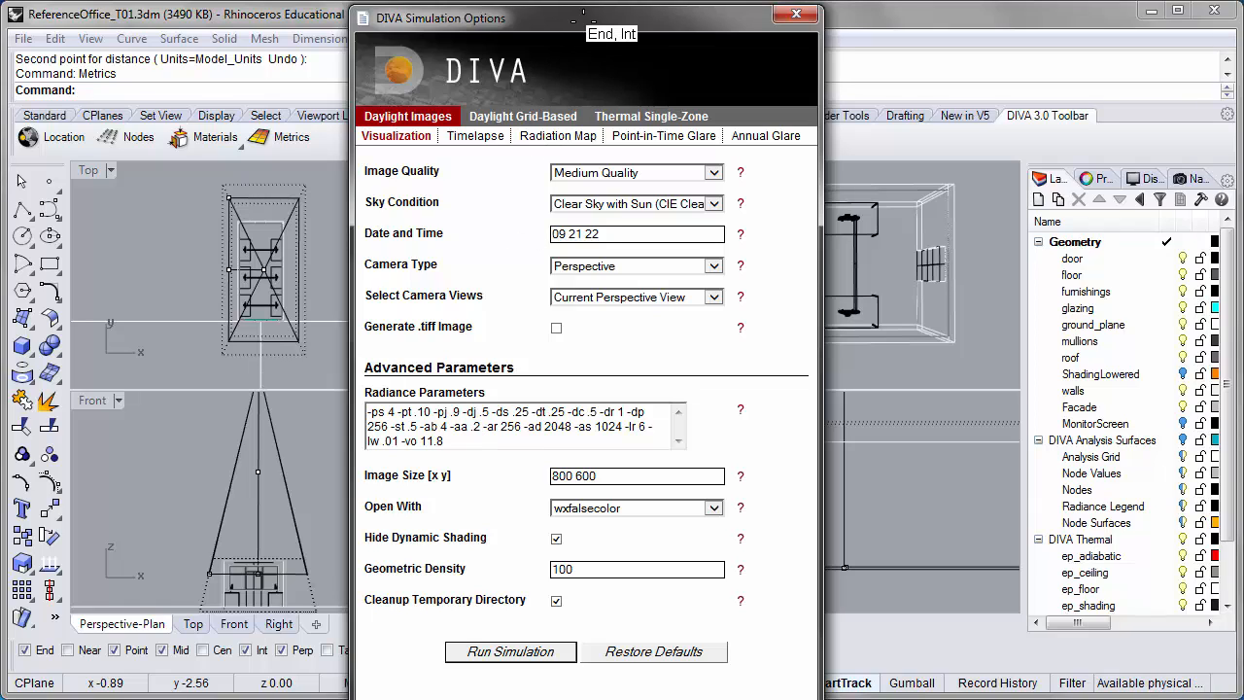
pyautogui.moveTo(583, 19); pyautogui.dragTo(573, 20)
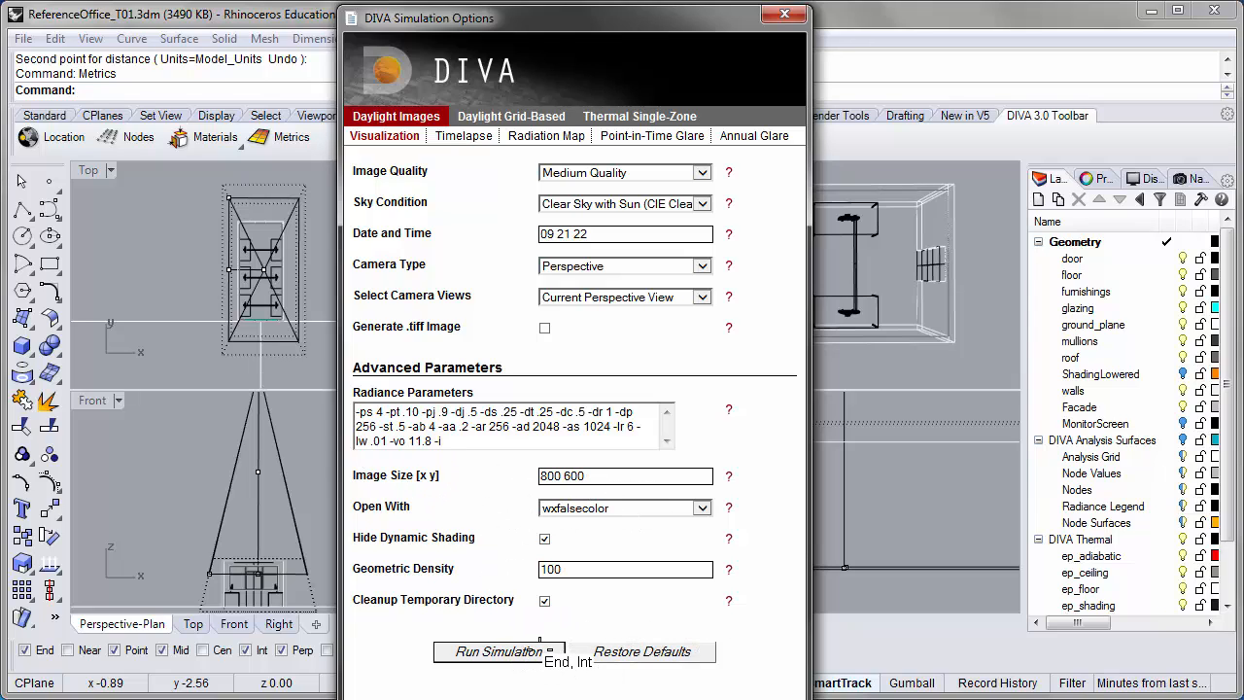
pyautogui.click(539, 646)
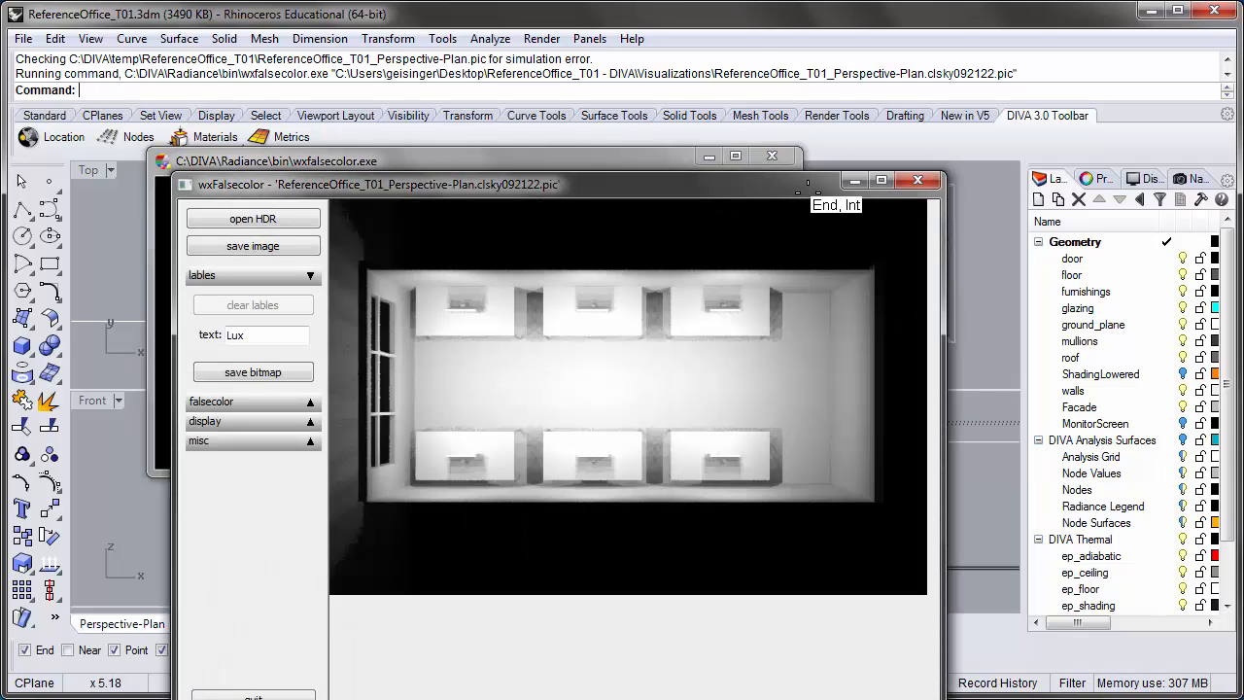
# Bring the whole wxFalsecolor result window into view and examine the rendered plan image and its Lux label text
pyautogui.moveTo(797, 181); pyautogui.dragTo(786, 70)
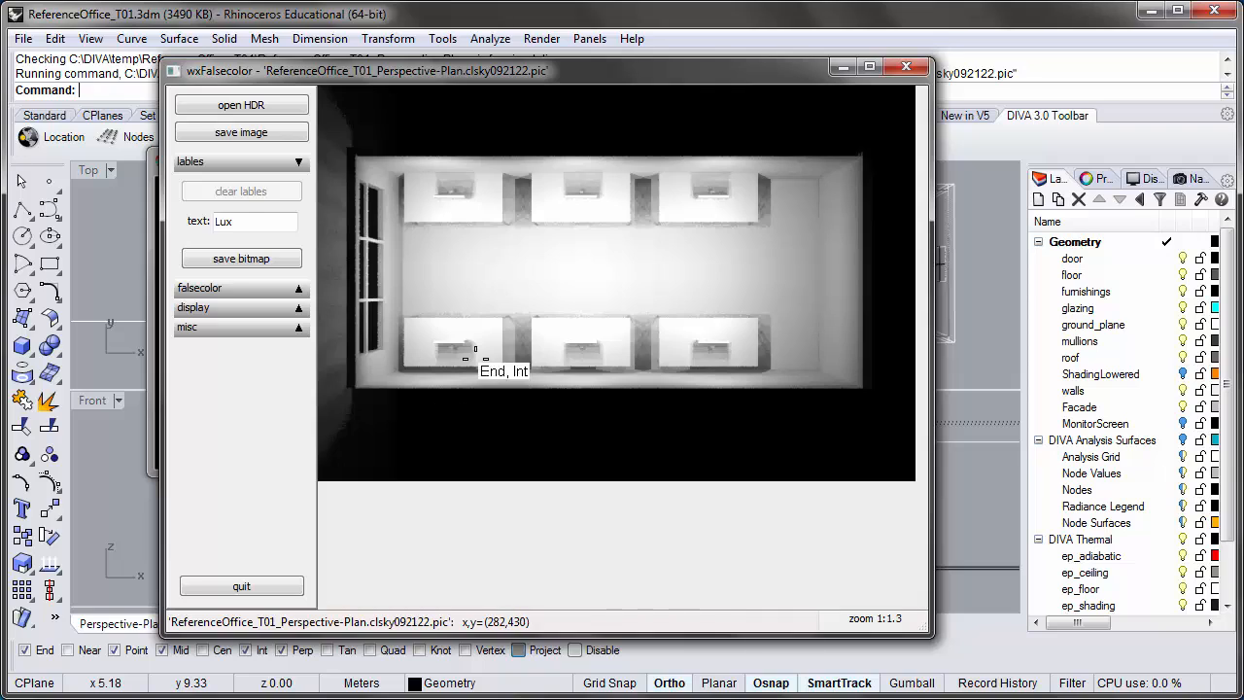
pyautogui.doubleClick(216, 220)
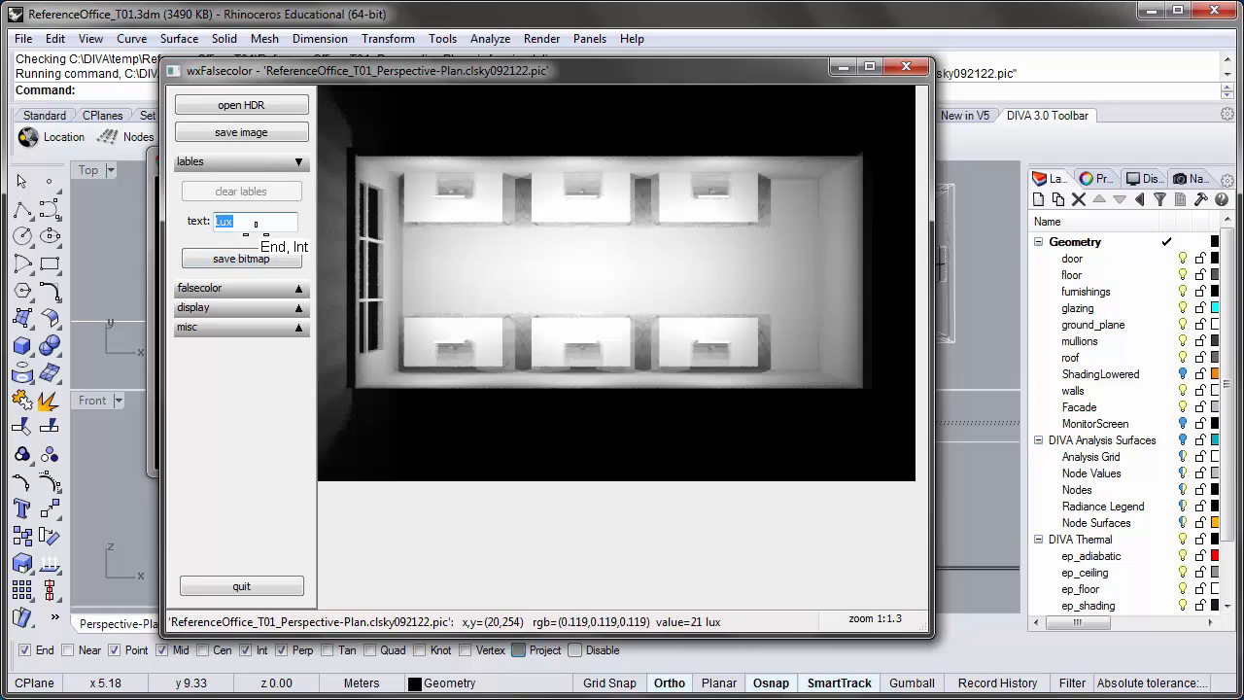
pyautogui.click(256, 226)
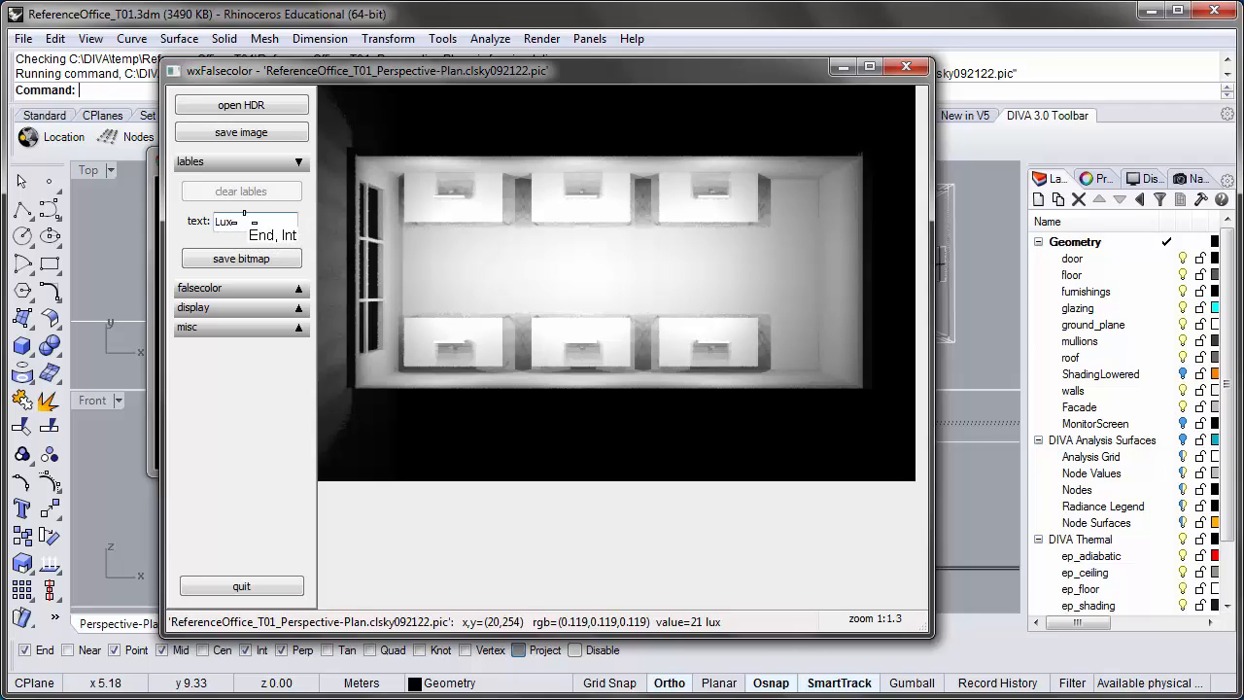
pyautogui.moveTo(230, 221); pyautogui.dragTo(216, 222)
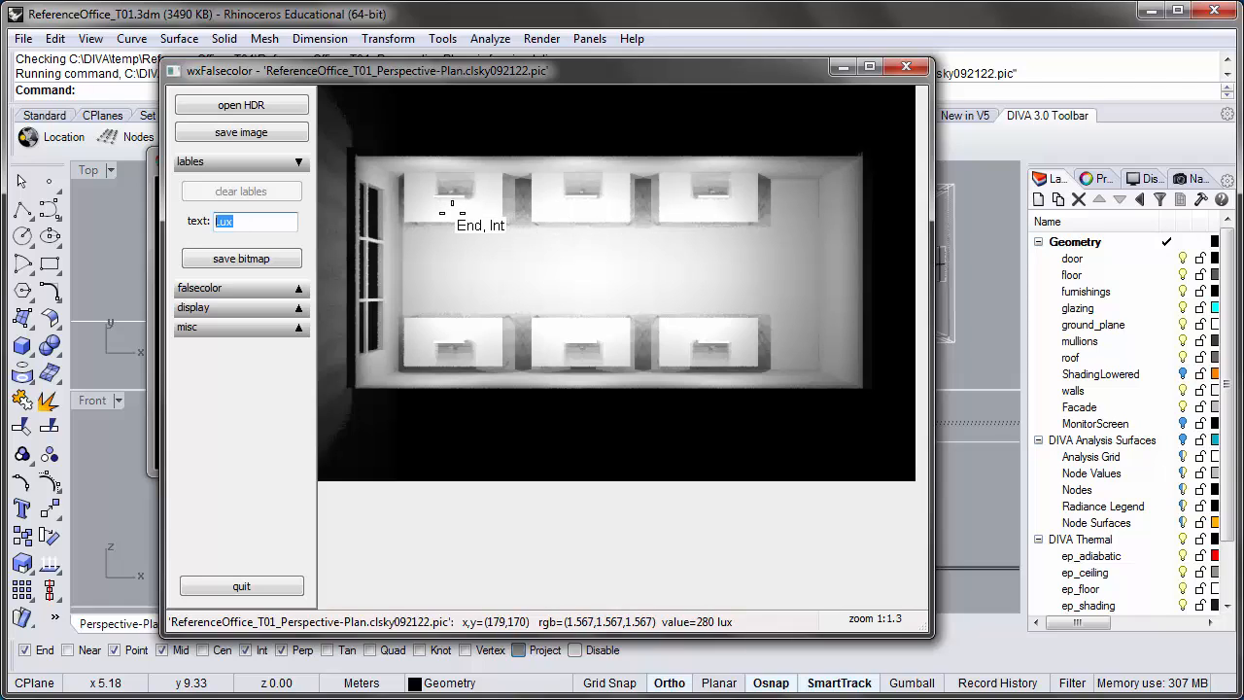
# Sample the illuminance on the upper window-side desk and at the middle of the floor, and clear both labels
pyautogui.click(474, 218)
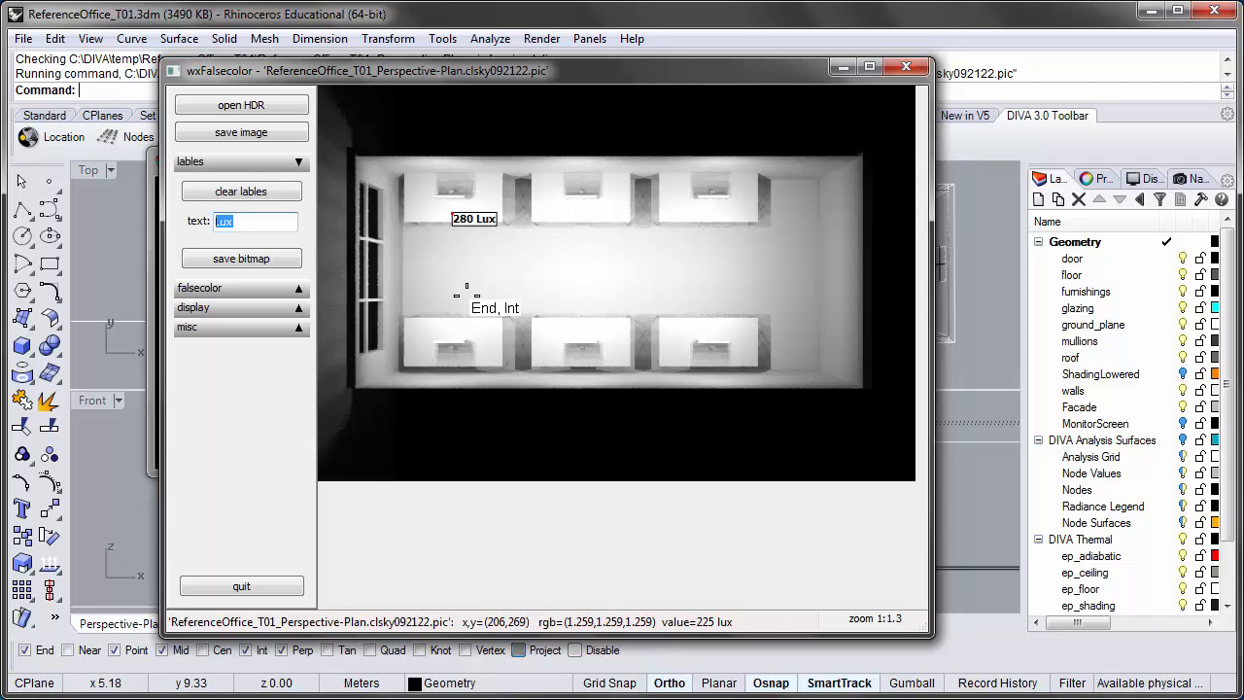
pyautogui.click(597, 277)
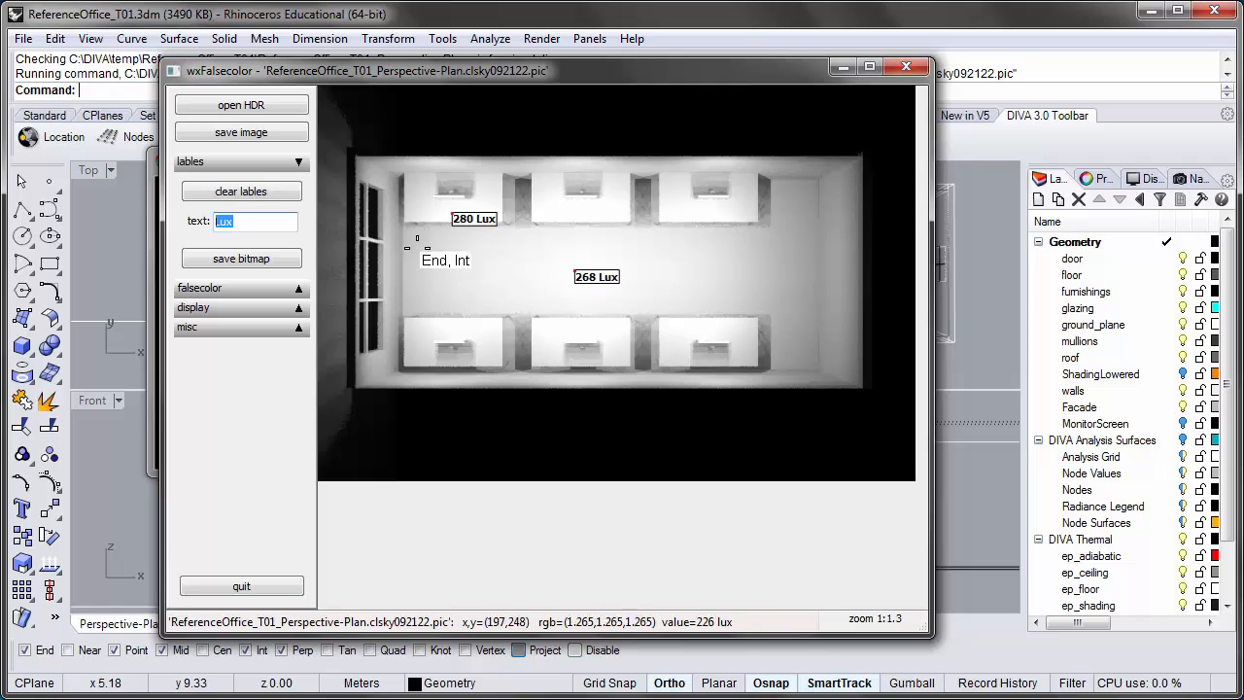
pyautogui.click(248, 182)
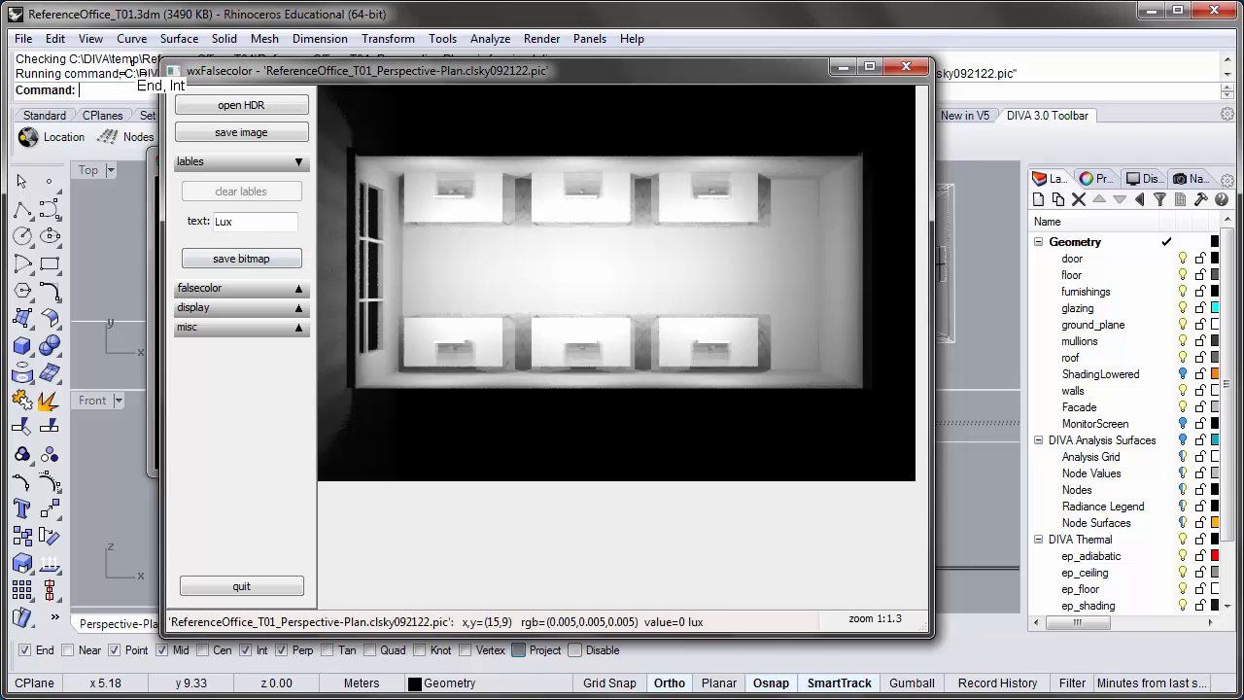
# Enlarge the result window and convert the plan image to color-fill falsecolor with legend lux and scale 600
pyautogui.moveTo(167, 66); pyautogui.dragTo(34, 23)
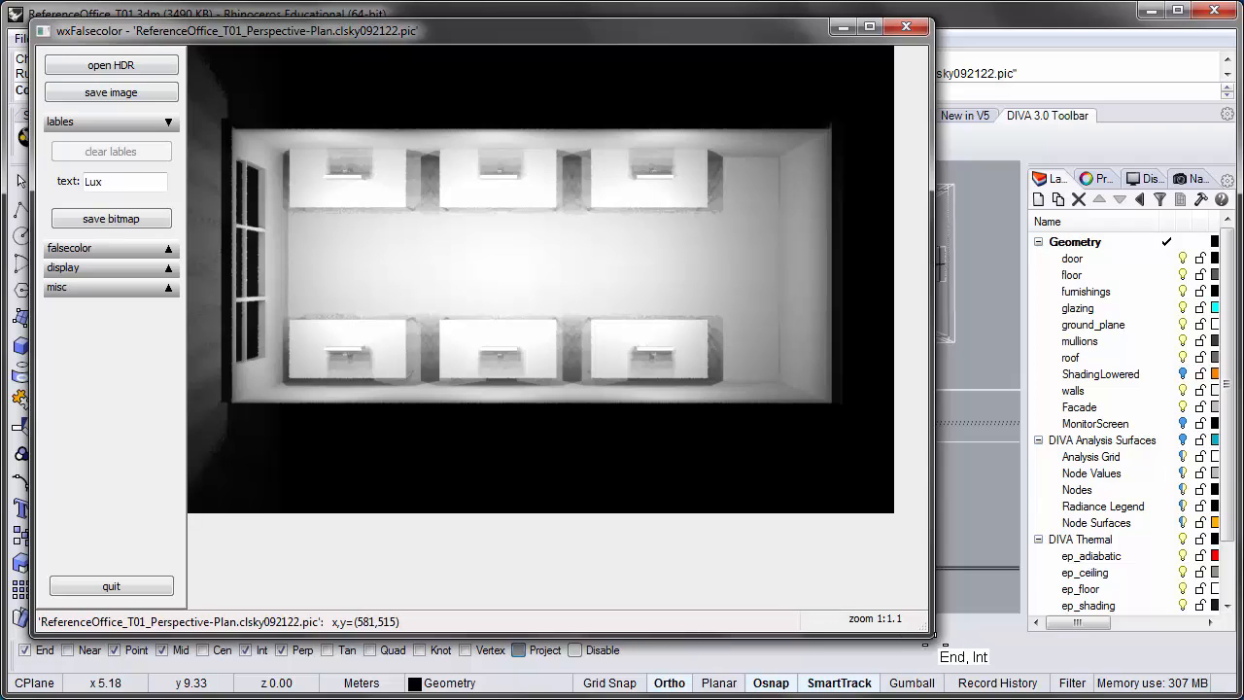
pyautogui.moveTo(932, 633); pyautogui.dragTo(961, 647)
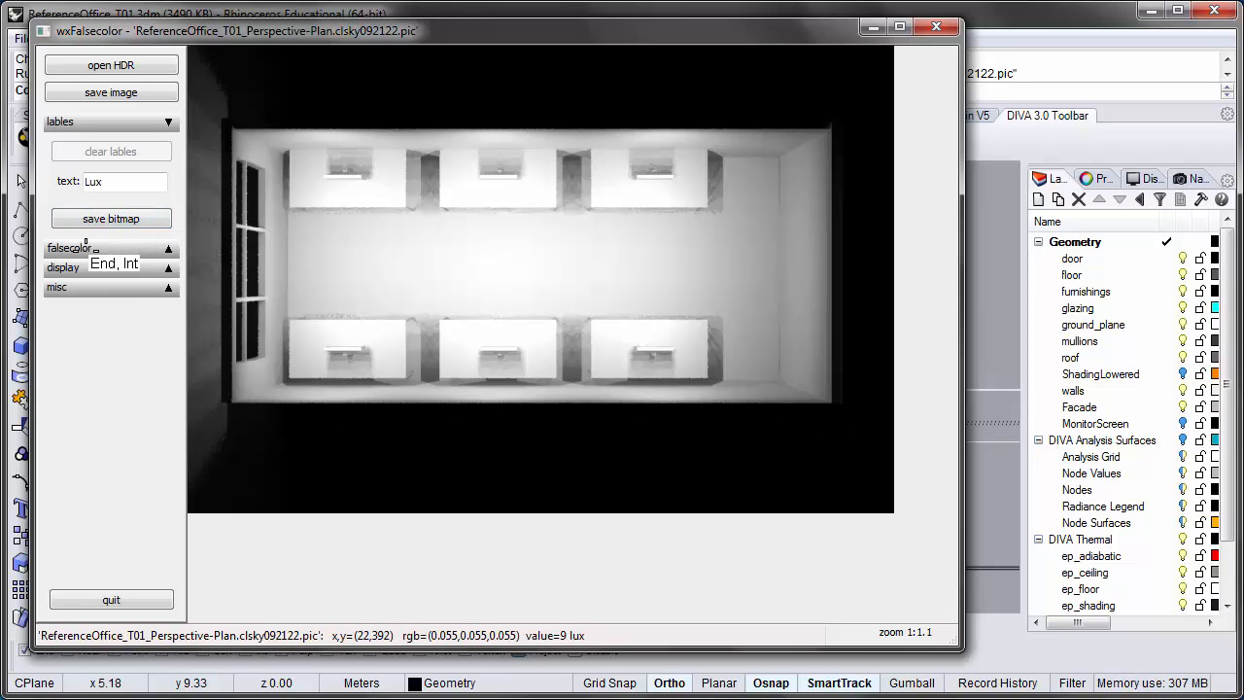
pyautogui.click(168, 248)
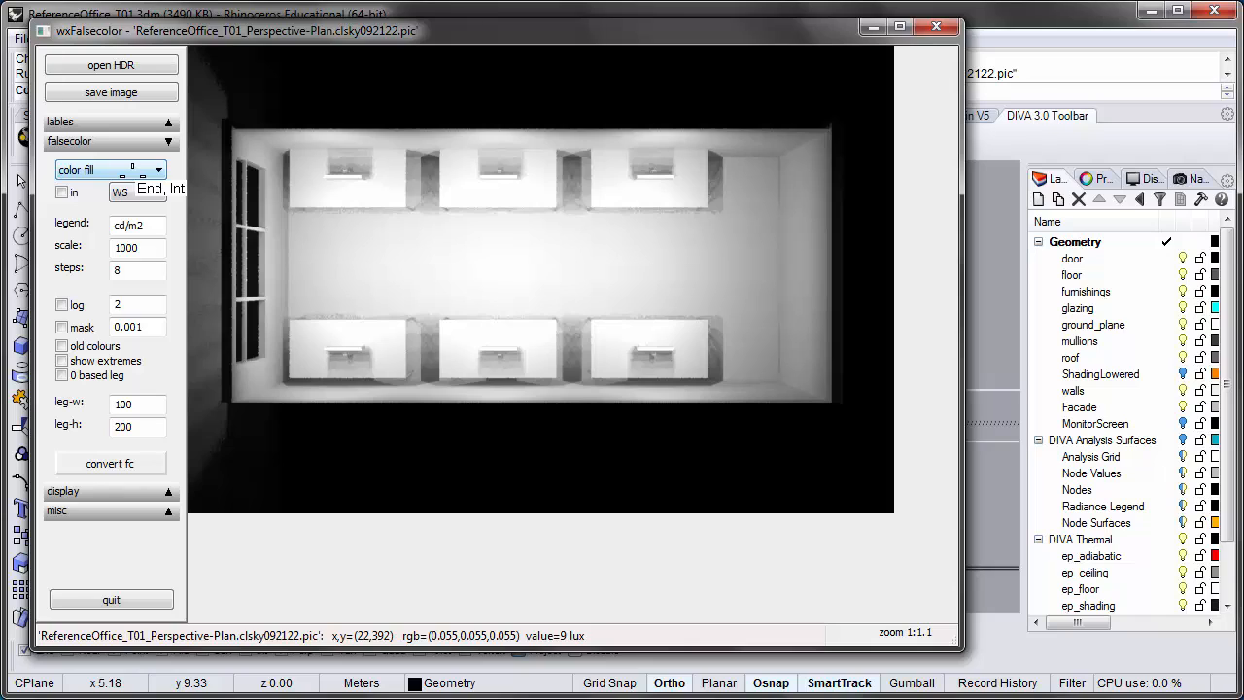
pyautogui.moveTo(147, 224); pyautogui.dragTo(86, 221)
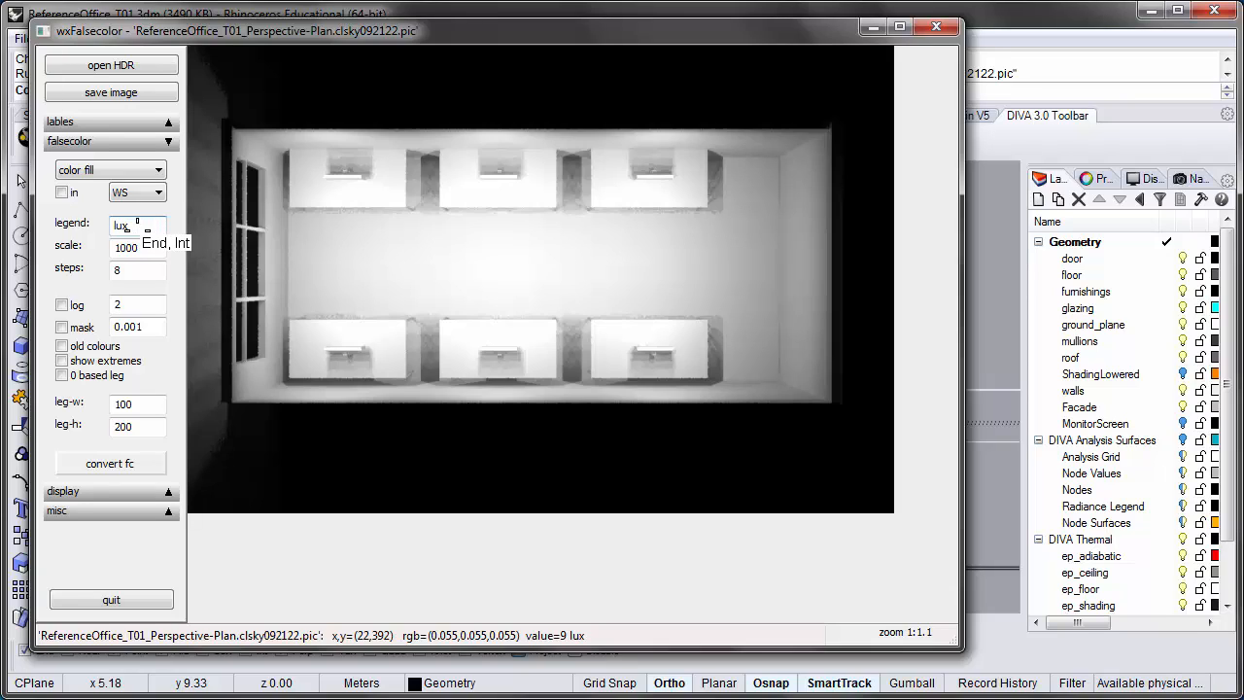
pyautogui.doubleClick(129, 223)
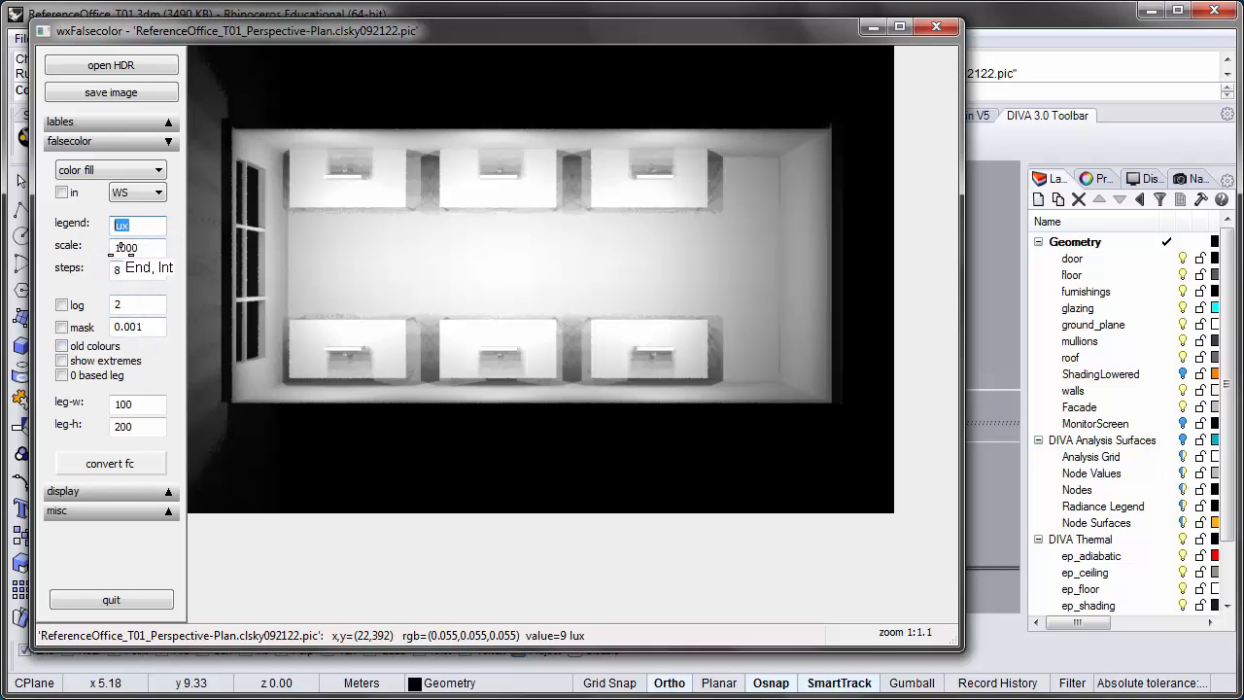
pyautogui.moveTo(146, 247); pyautogui.dragTo(109, 247)
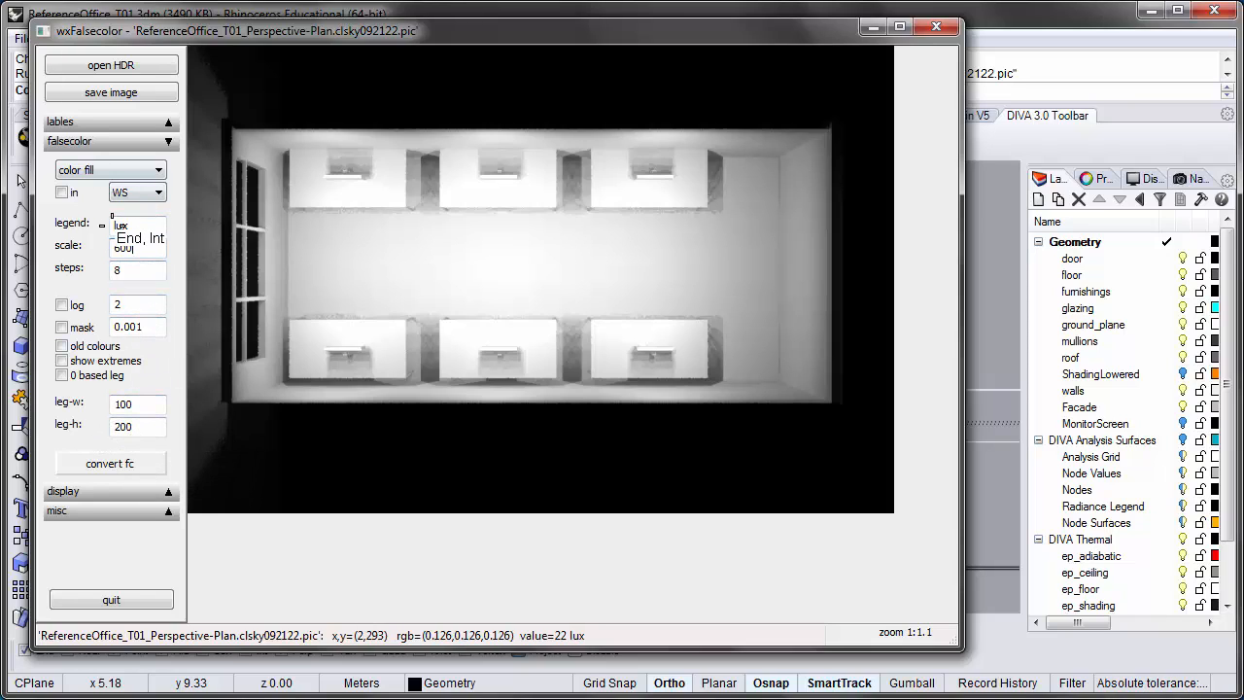
pyautogui.click(111, 462)
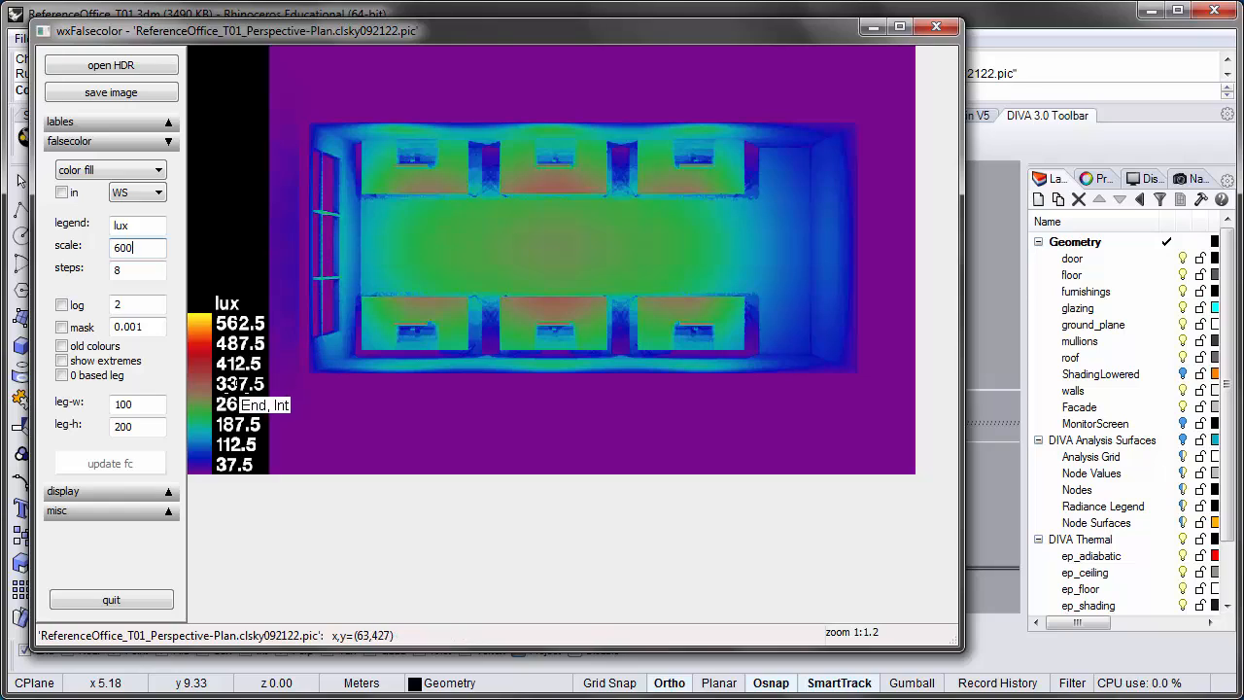
# Label the illuminance on each of the six desks in the falsecolor plan, near their aisle-side edges
pyautogui.click(416, 188)
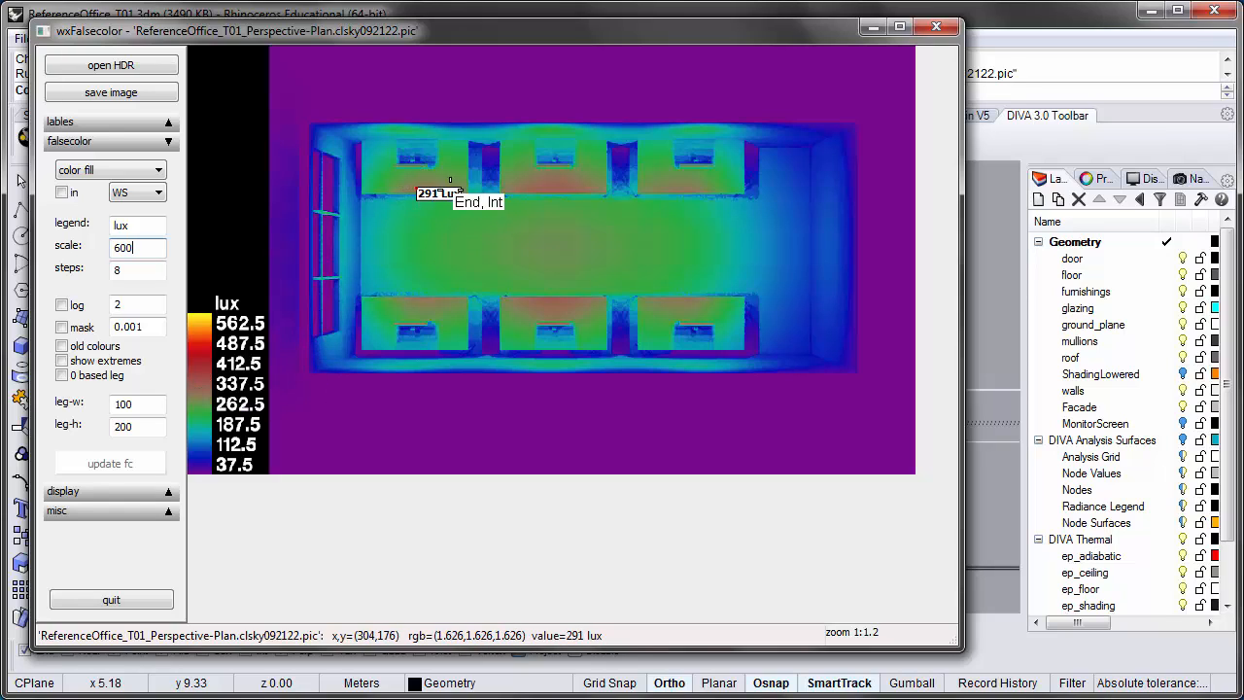
pyautogui.click(555, 189)
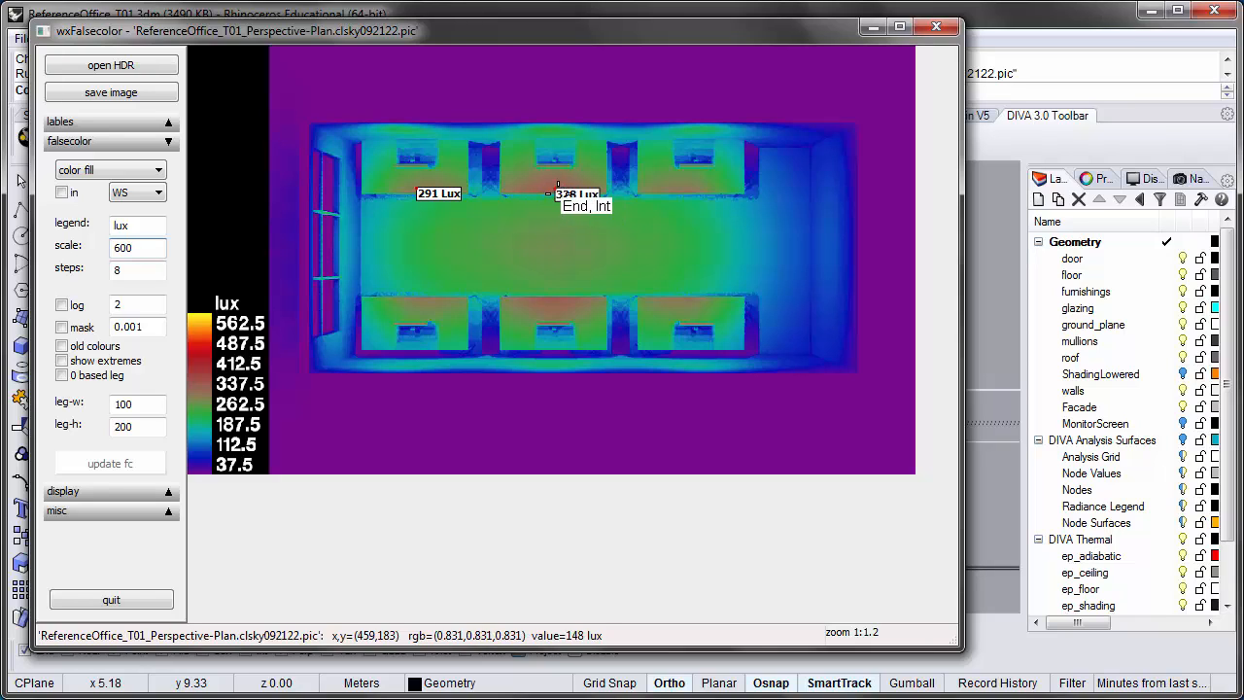
pyautogui.click(551, 299)
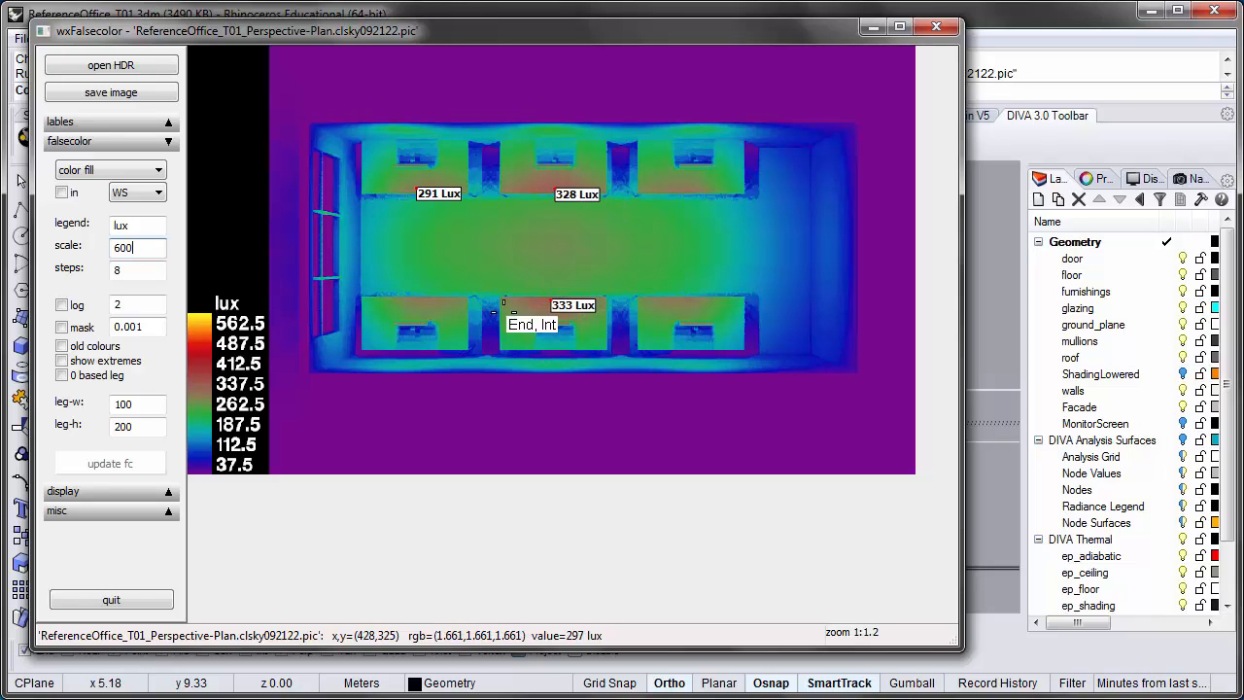
pyautogui.click(415, 298)
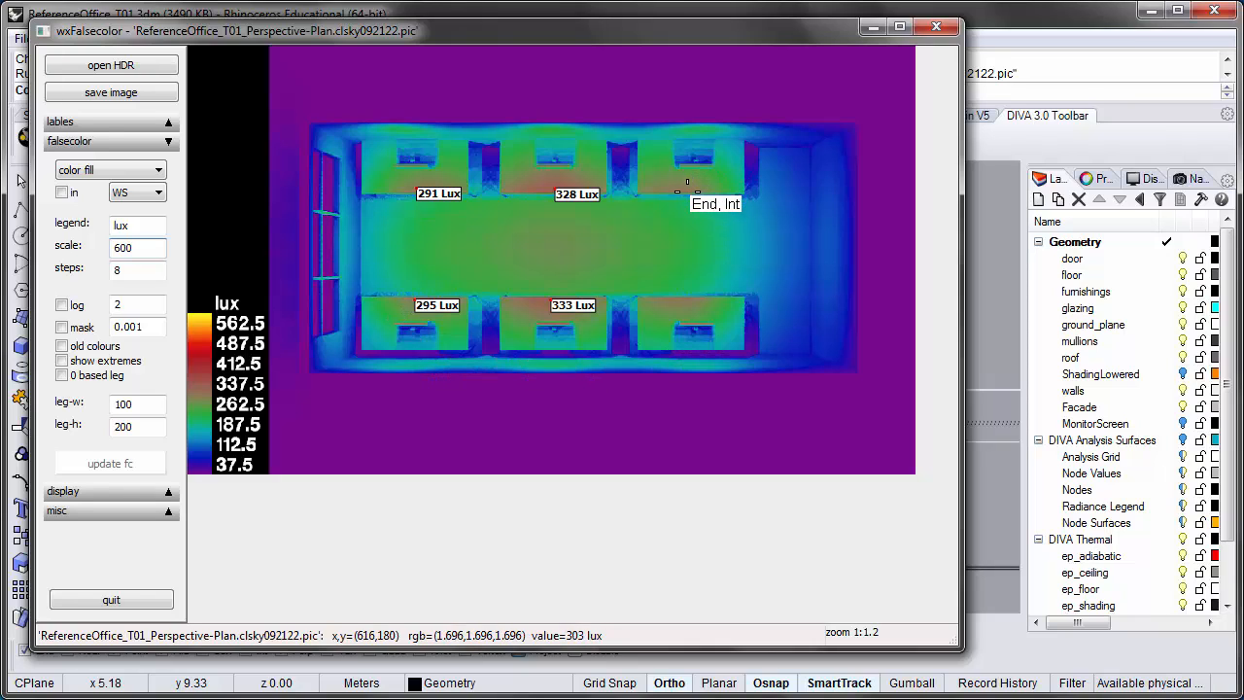
pyautogui.click(687, 191)
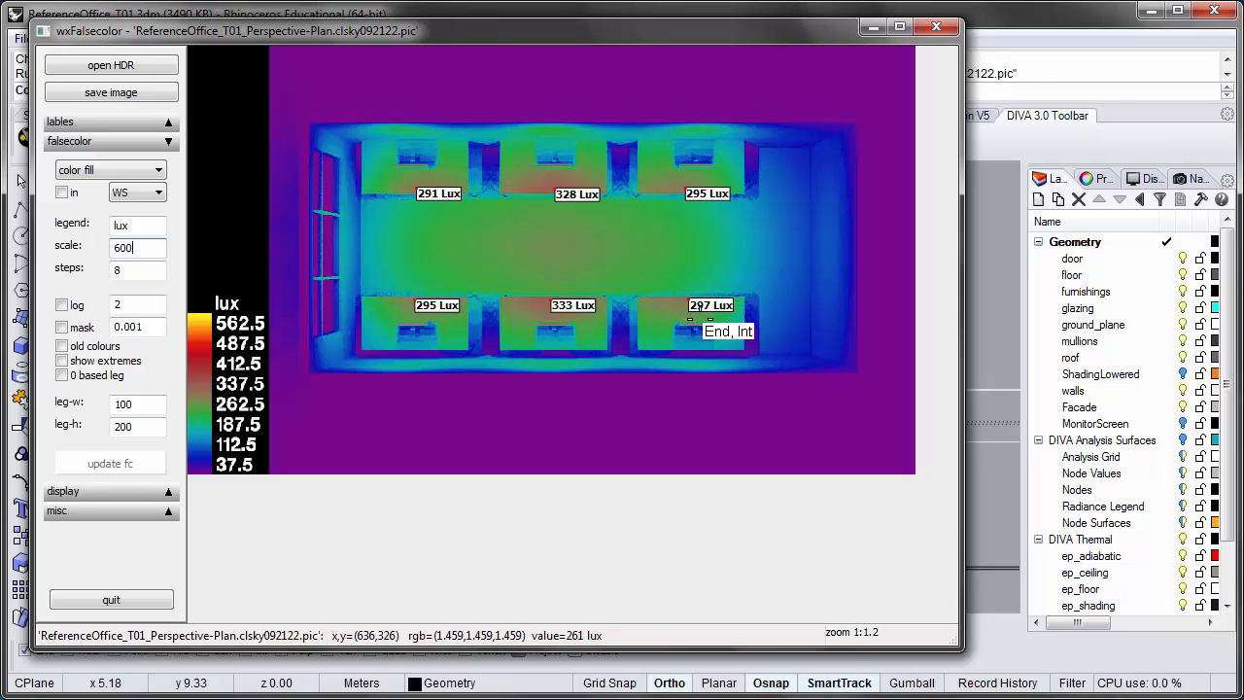
pyautogui.click(690, 302)
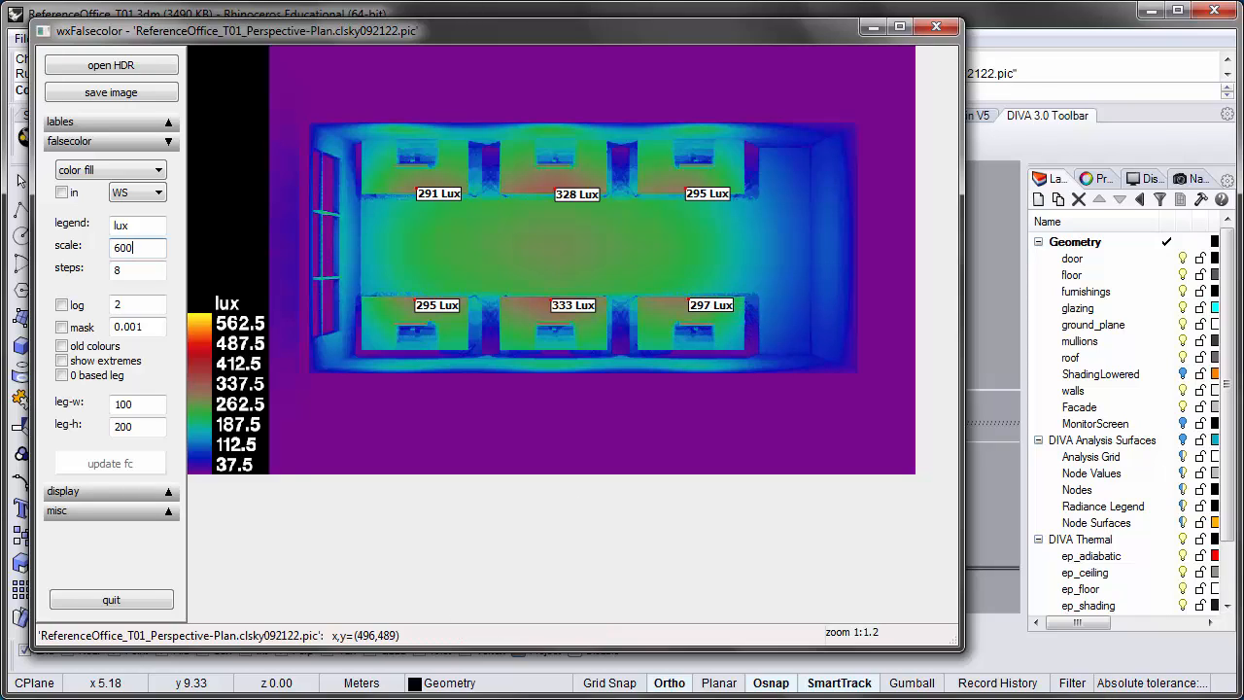
# Check the rendered picture files in the Visualizations folder and return to the falsecolor plan image
pyautogui.click(234, 698)
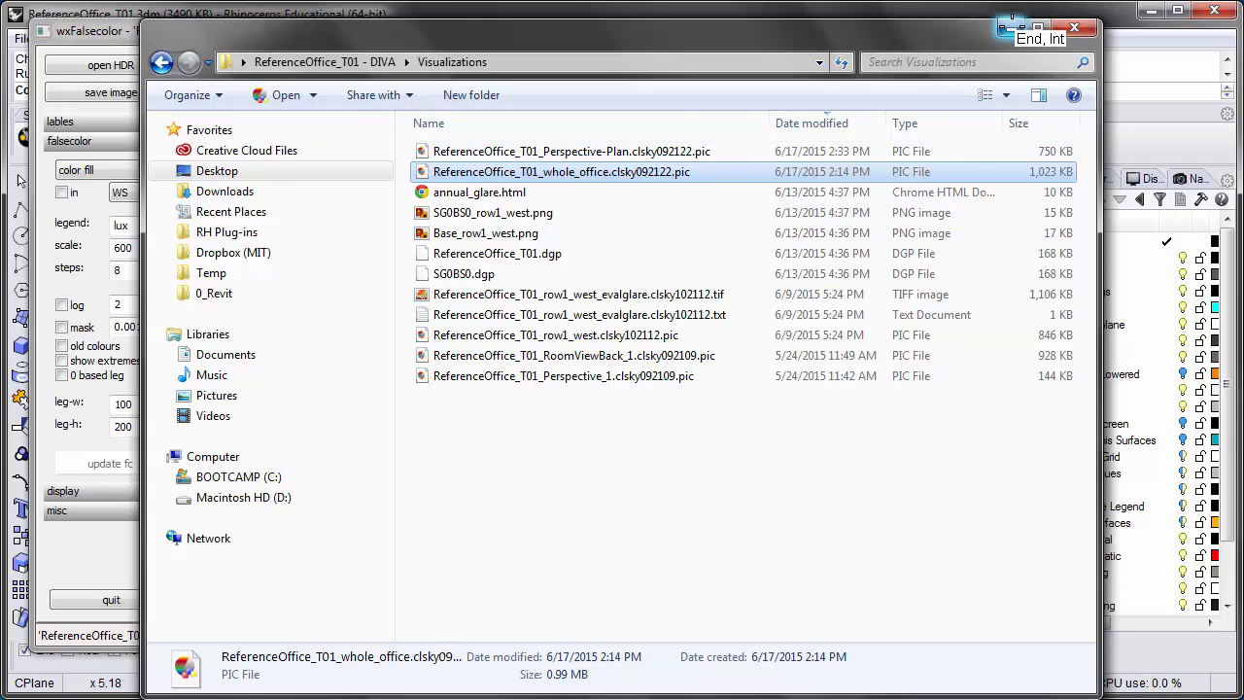
pyautogui.click(1011, 26)
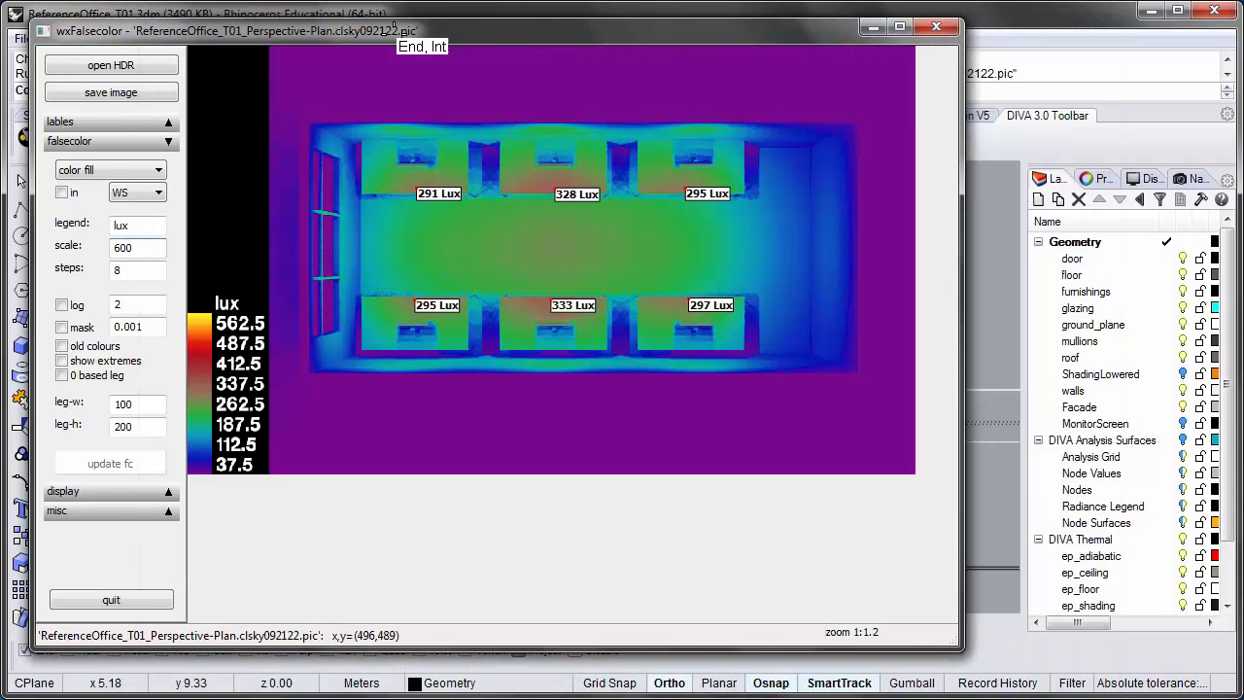